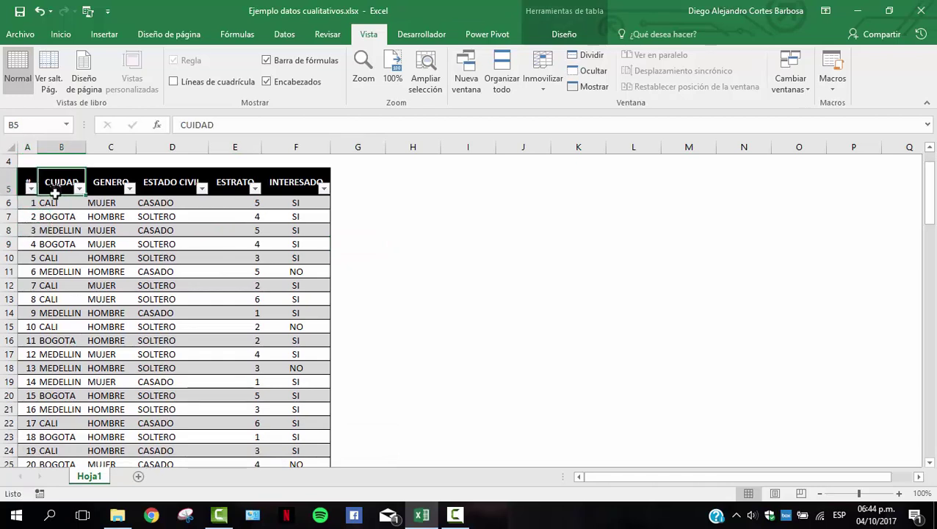
Review the survey table's CUIDAD, GENERO, ESTADO CIVIL, ESTRATO and INTERESADO columns one after another.
click(53, 204)
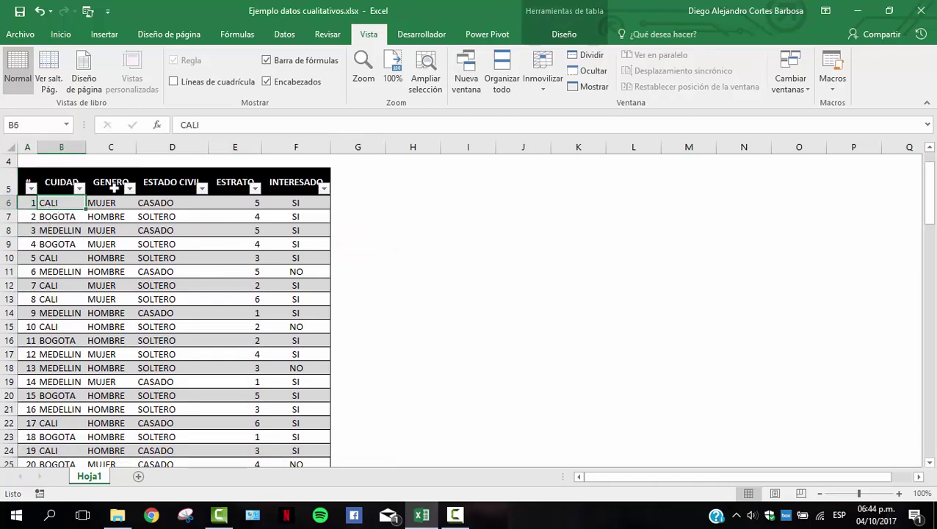
click(112, 185)
click(110, 203)
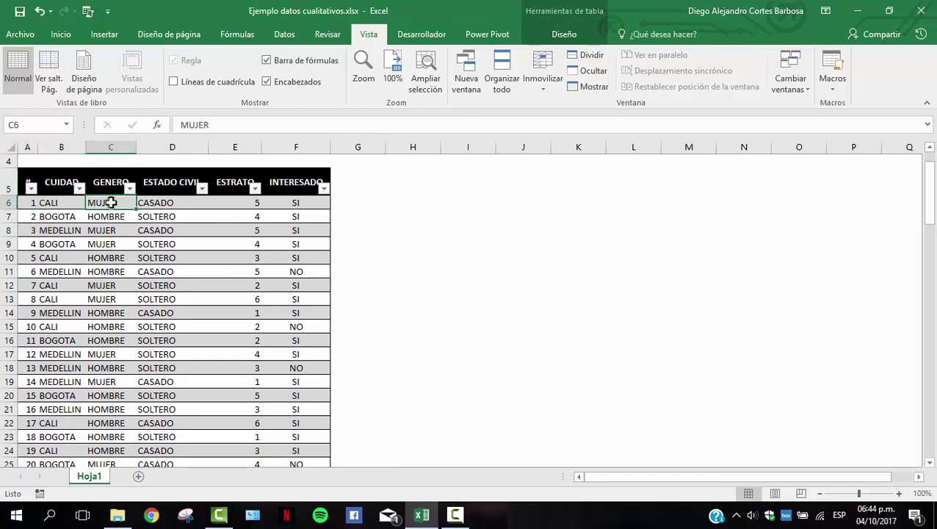
click(158, 182)
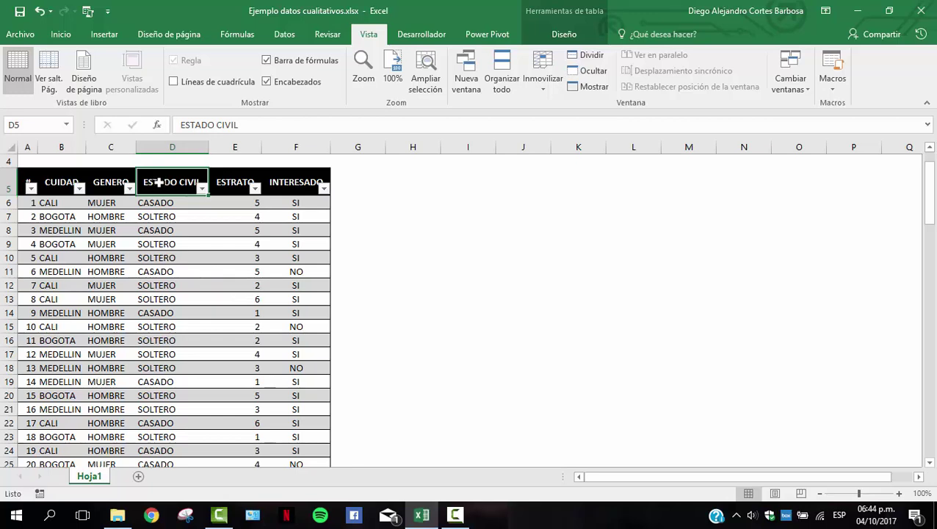
click(227, 184)
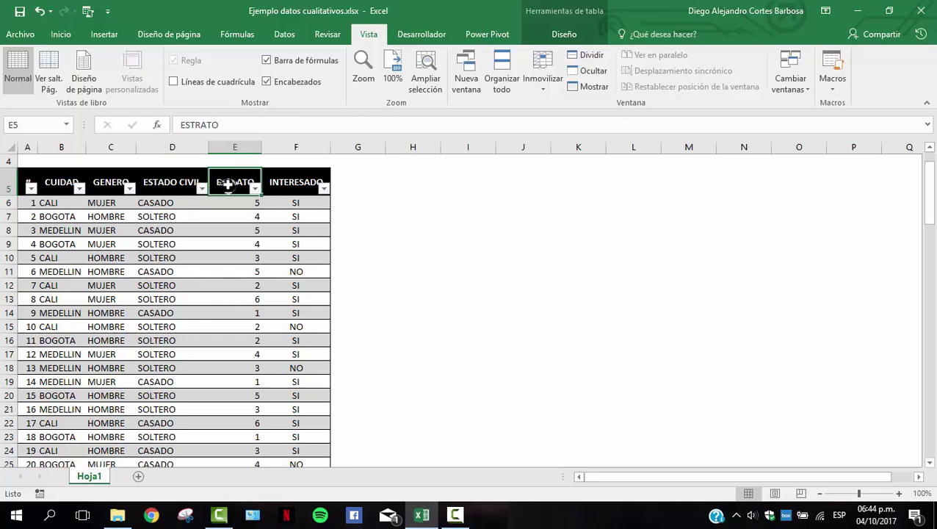
click(298, 187)
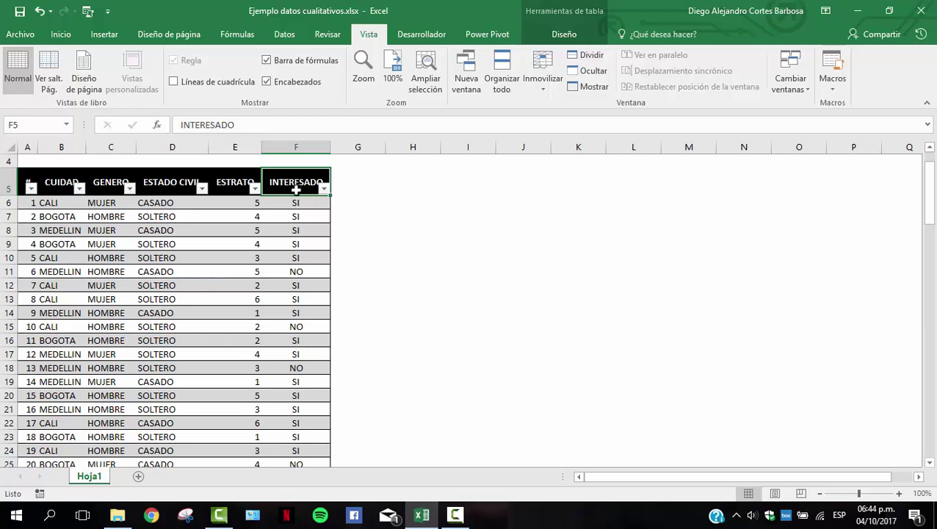
Enter "1. % personas estarian dispuestas a comprar el producto" in cell B1 above the table.
scroll(296, 189, up, 1)
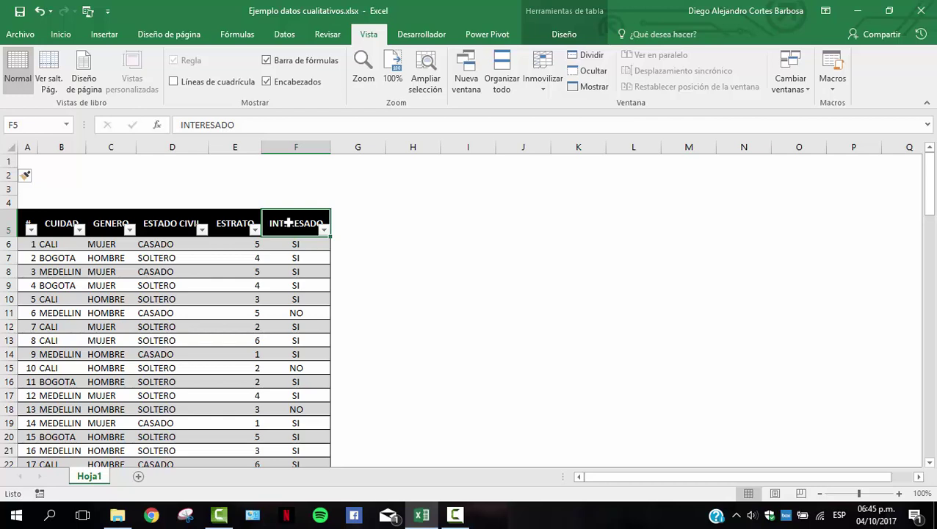
click(55, 163)
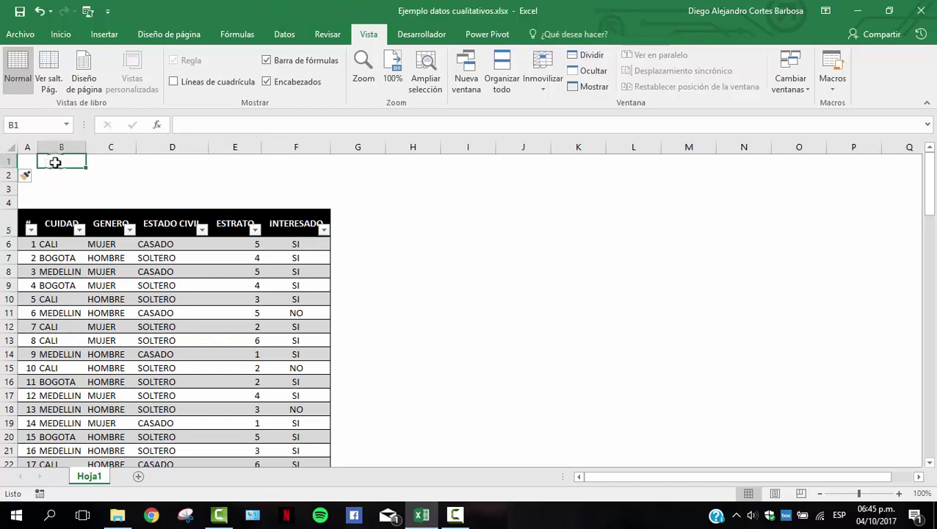
text(1,)
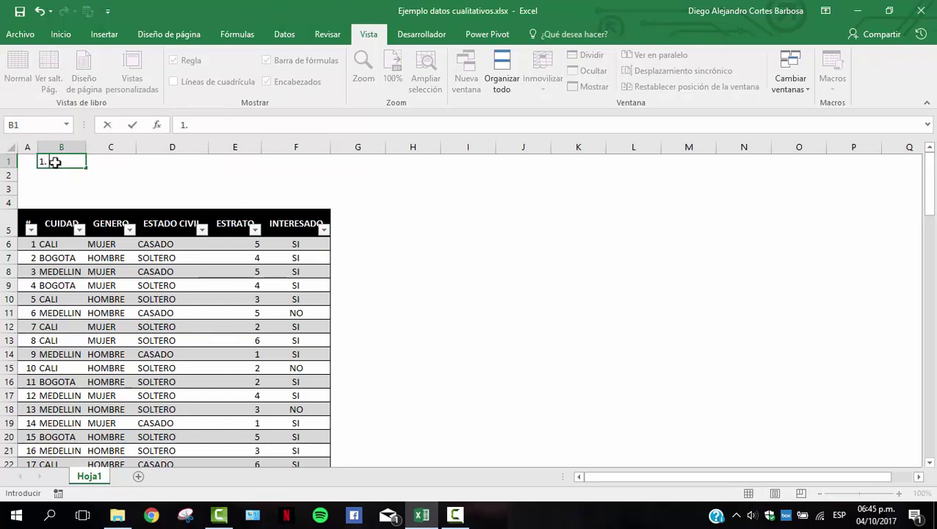
text( % personas estarian )
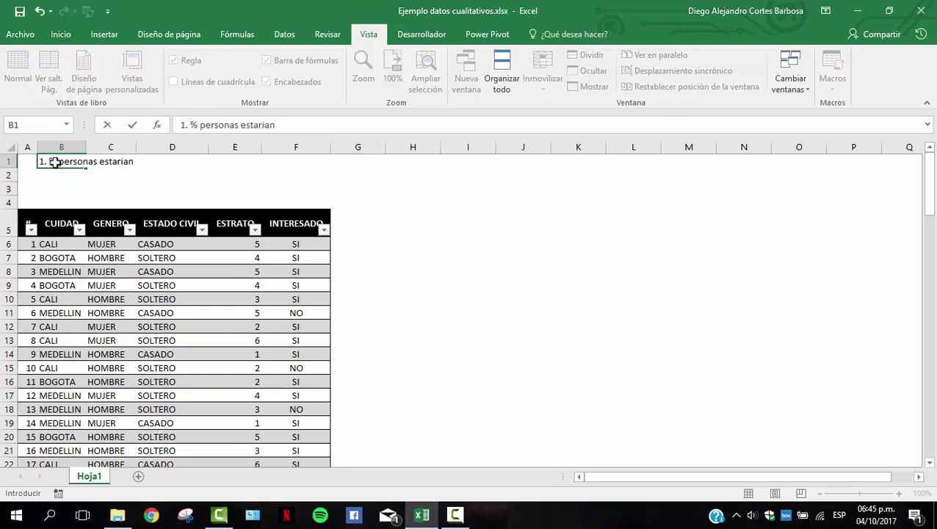
text(dispuestas a comprar el prod)
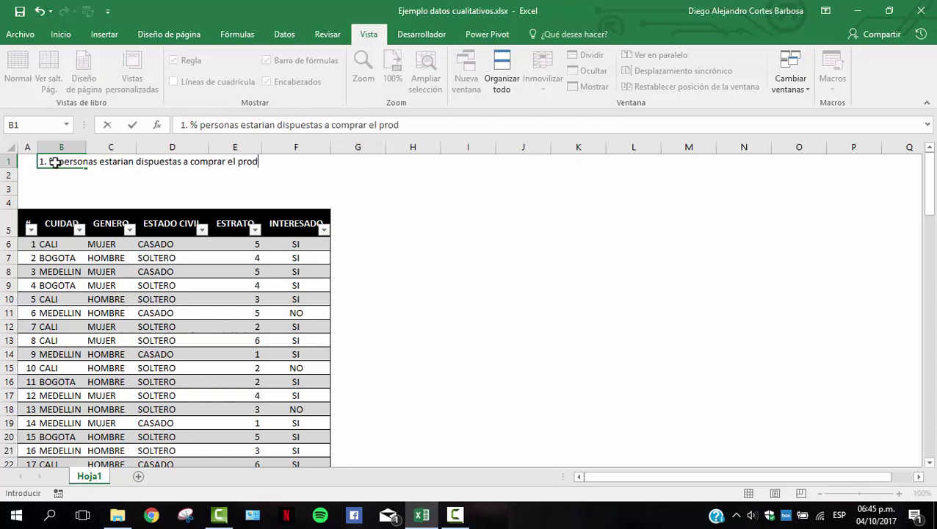
text(ucto)
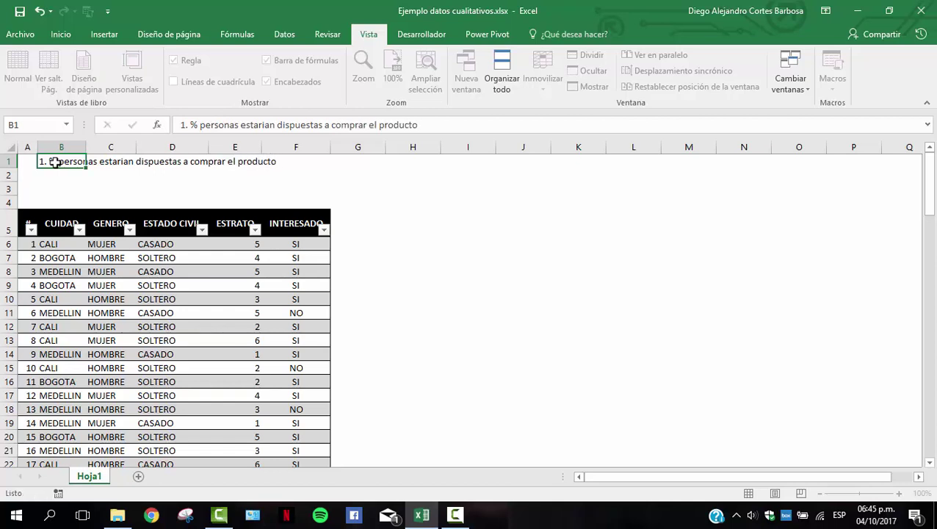
key(Return)
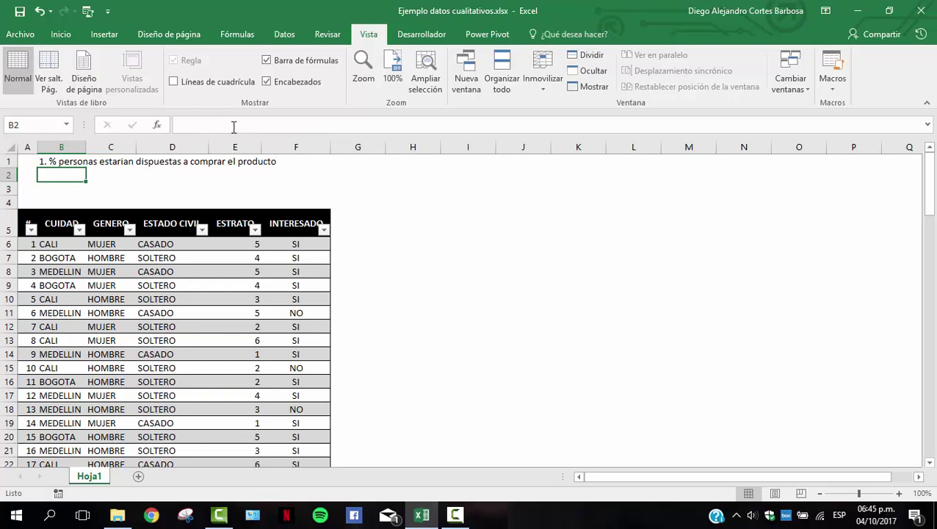
Enter "2. Si el producto es mas apto para mujeres o para hombres" in cell B2.
click(180, 124)
text(2.)
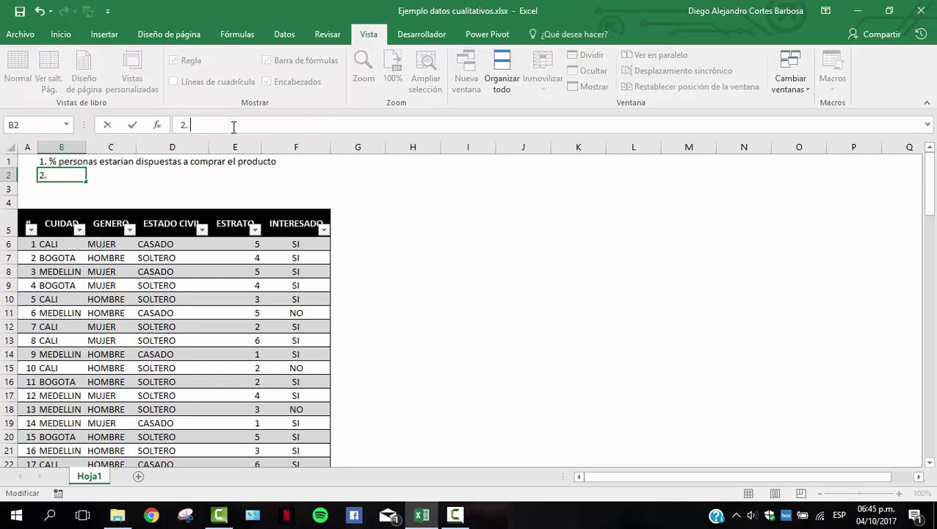
text( Si el producto es mas)
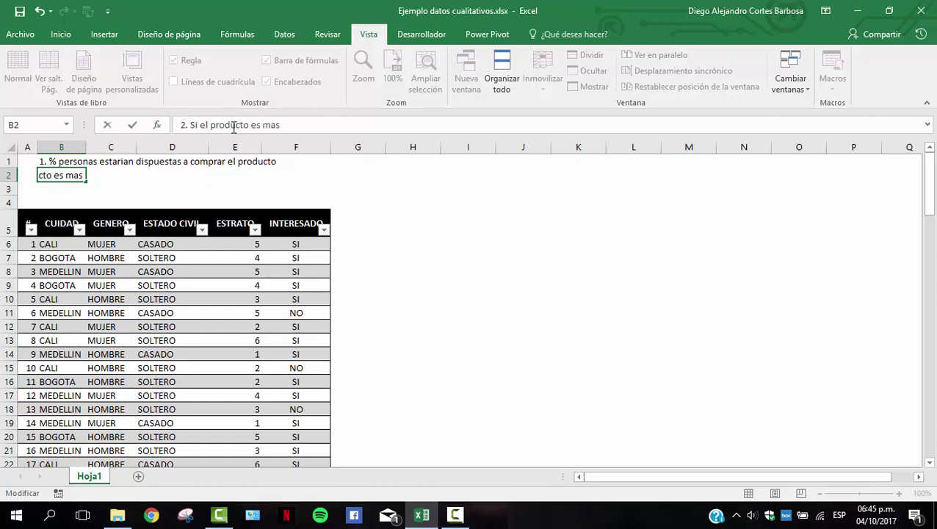
text( apto para)
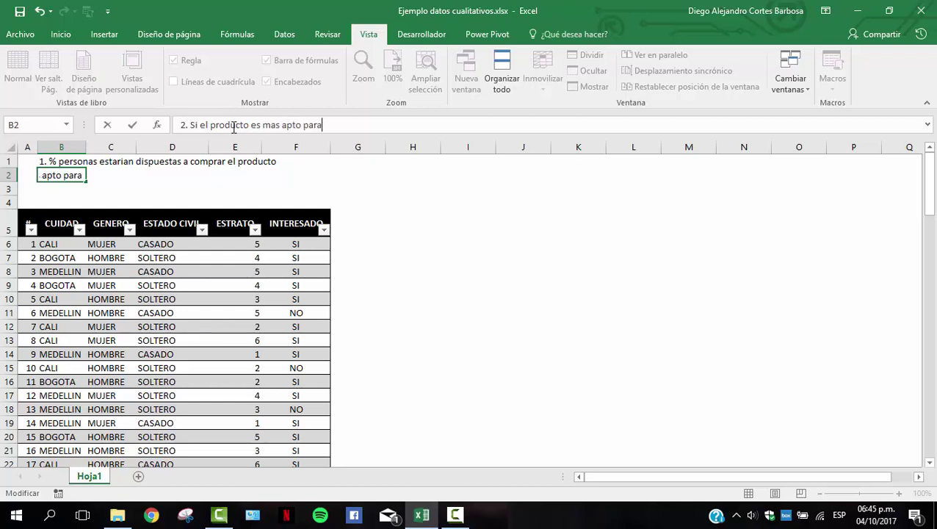
text( mujeres o para ho)
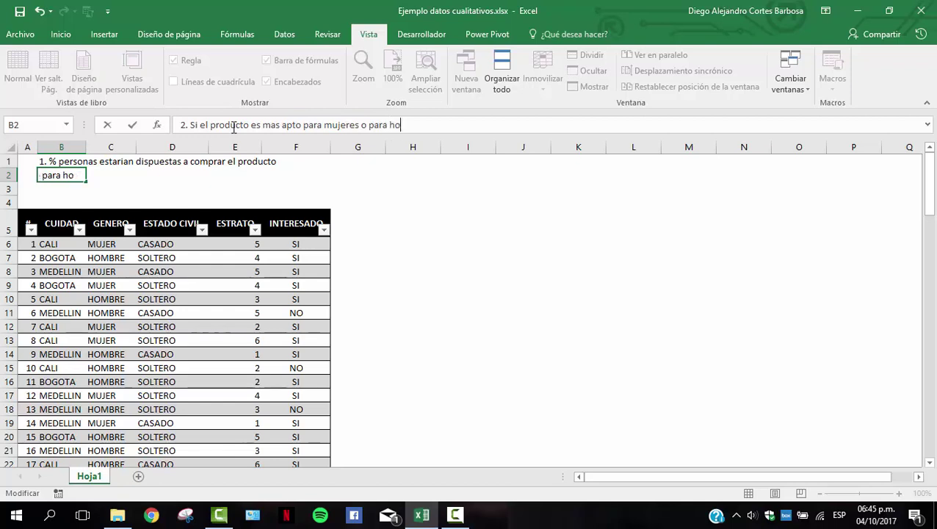
text(mbres)
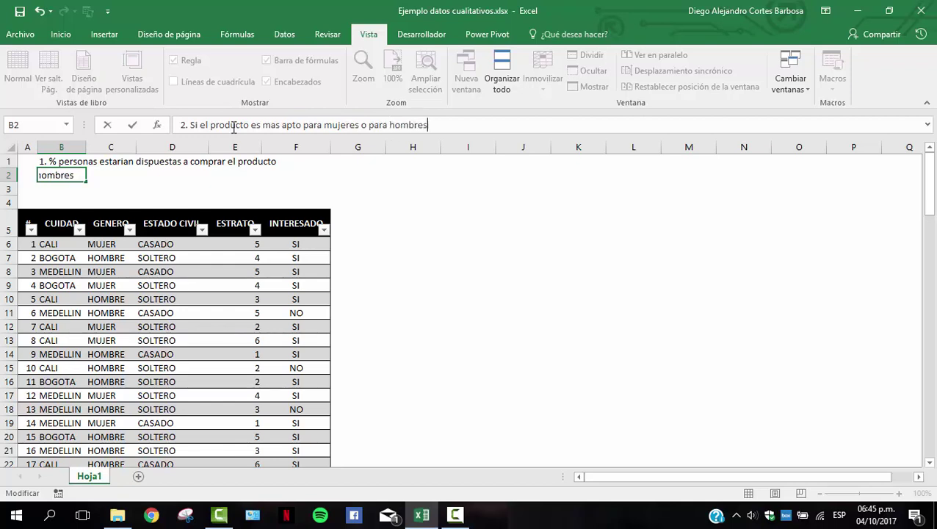
key(Return)
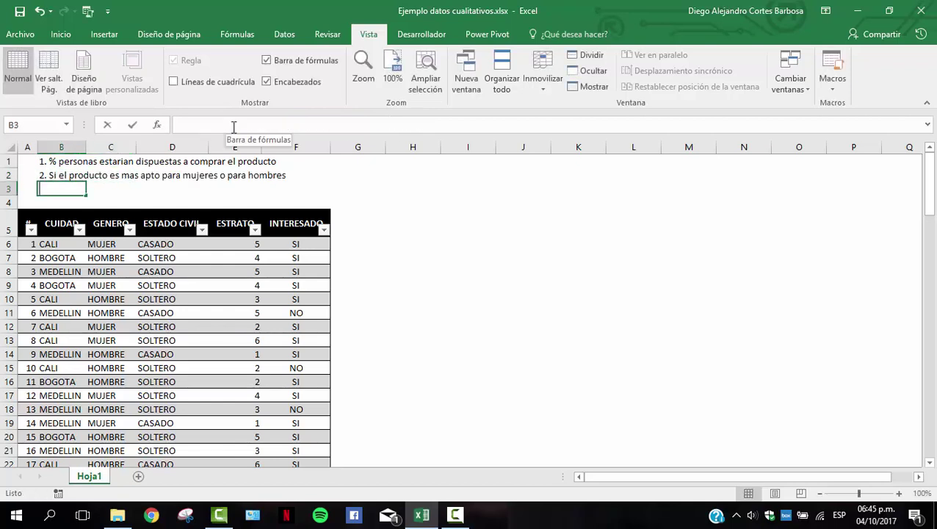
Enter "3. En que ciudades se venderia mejor el producto" in cell B3.
text(3.)
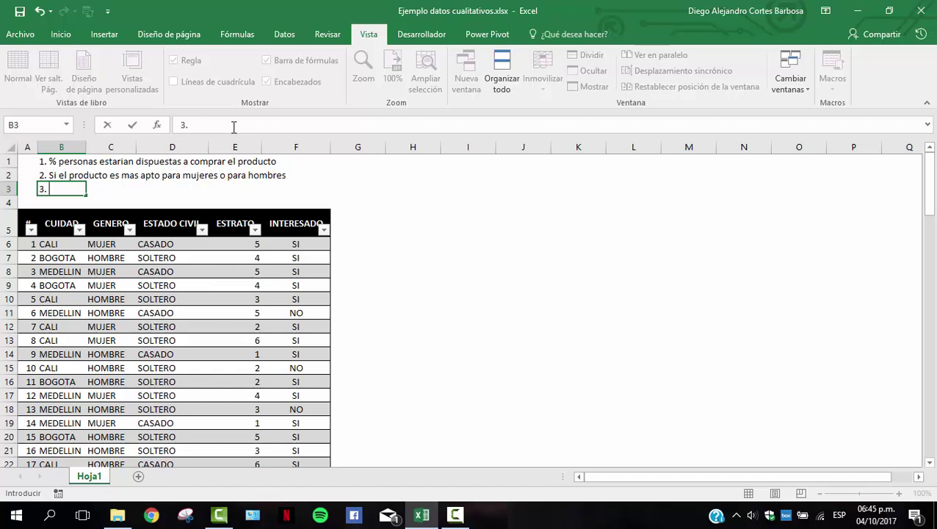
text( En que ciudades)
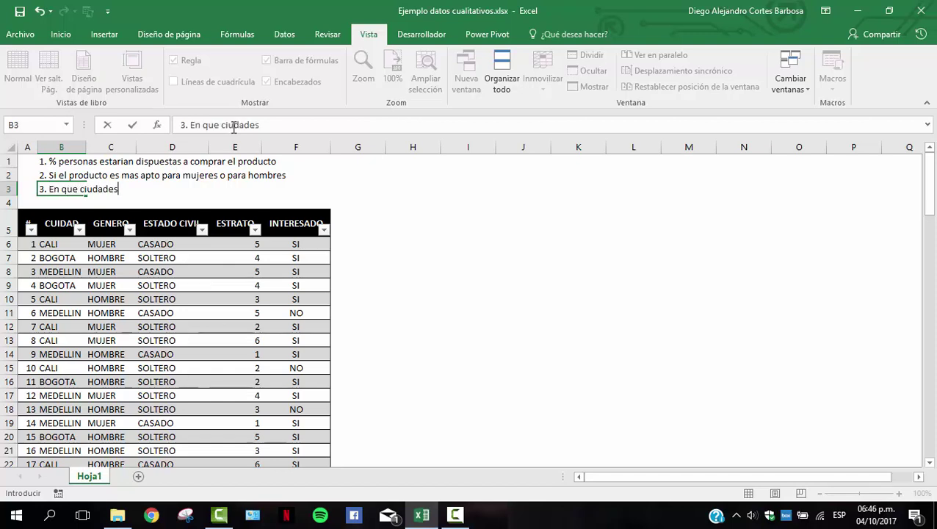
text( se venderia)
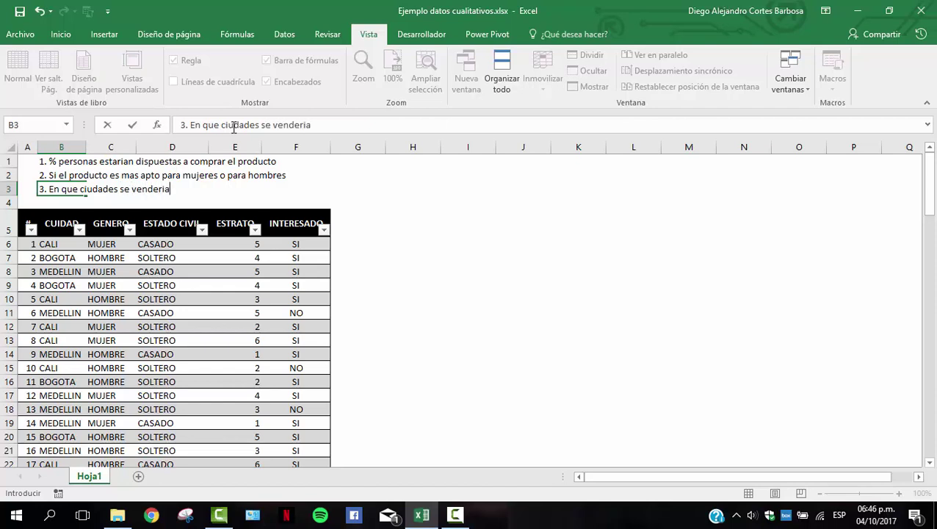
text( mejor el producto)
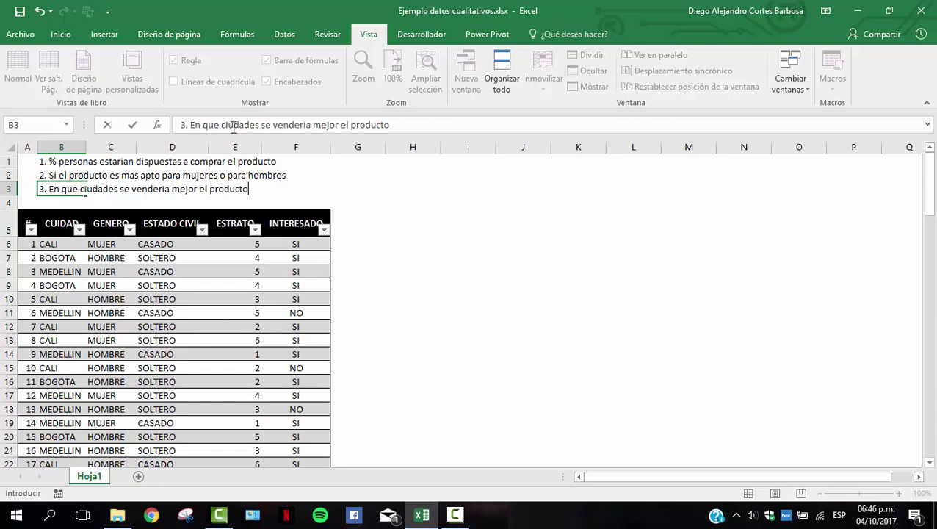
key(Return)
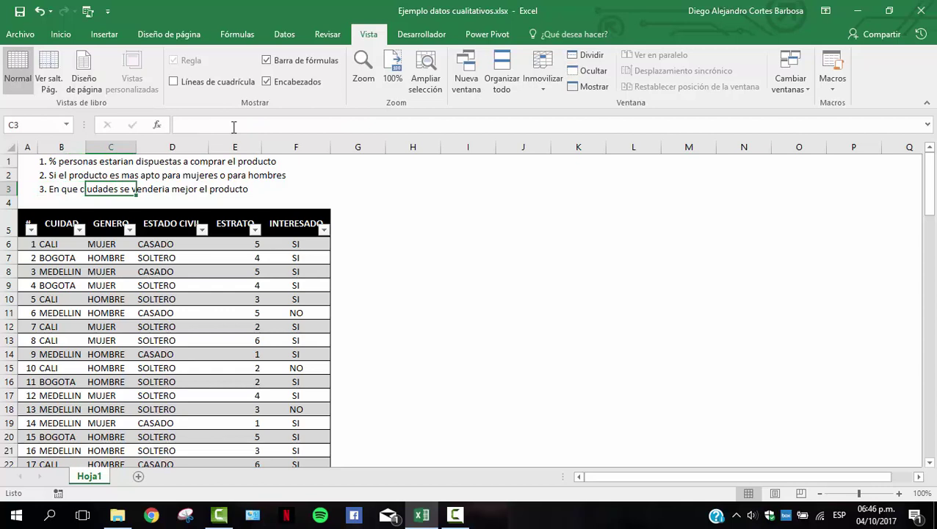
Enter "4. El estado civil tiene repertución o infuye sobre la decisión" in cell B4.
text(4)
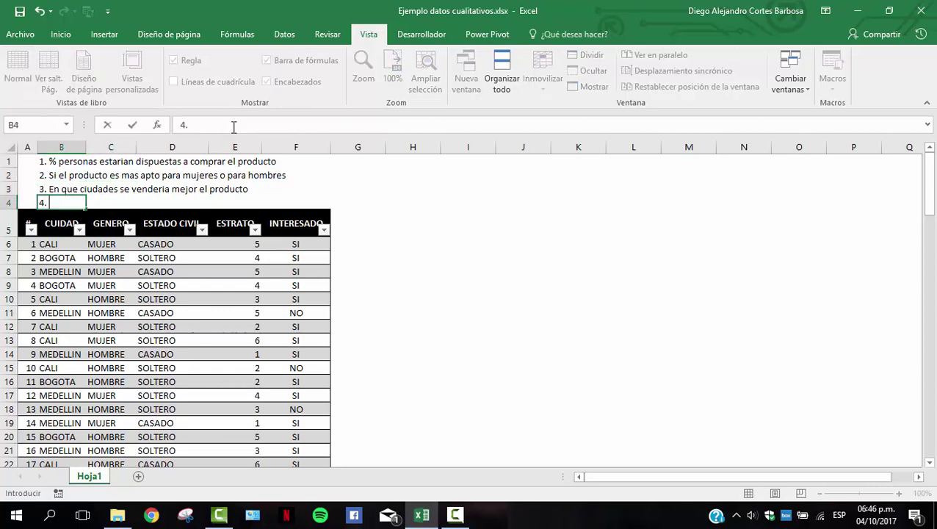
text(. El estado civi)
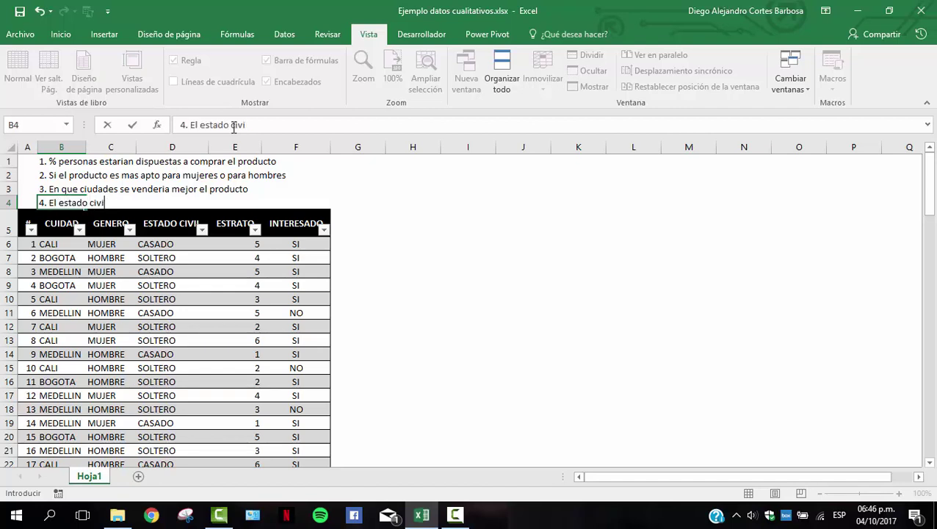
text(l tiene repertució)
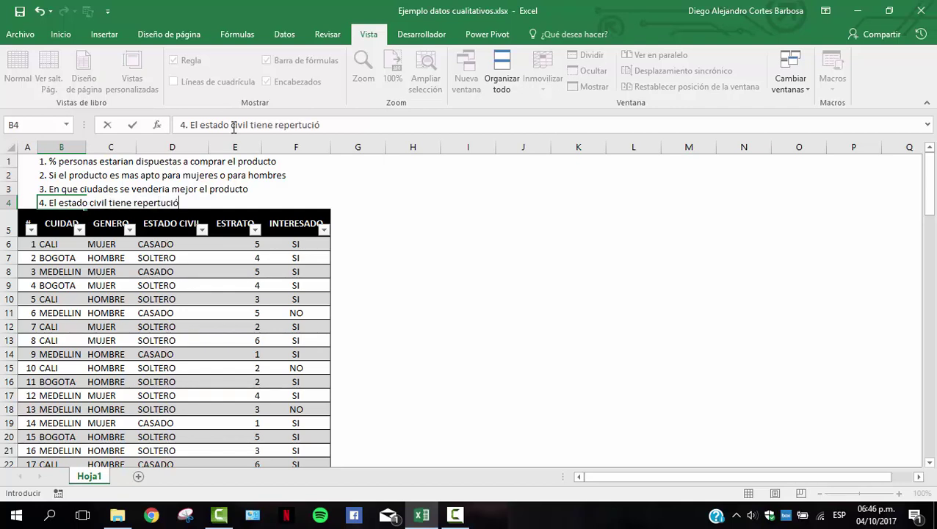
text(no)
key(BackSpace)
text(i un)
key(BackSpace)
key(BackSpace)
key(BackSpace)
key(BackSpace)
text(o infuye sobre la d)
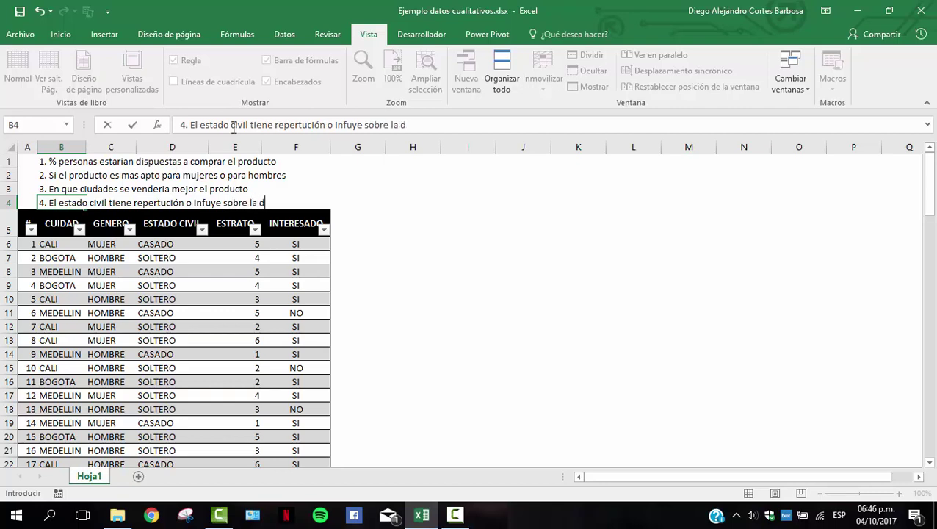
text(ecisión)
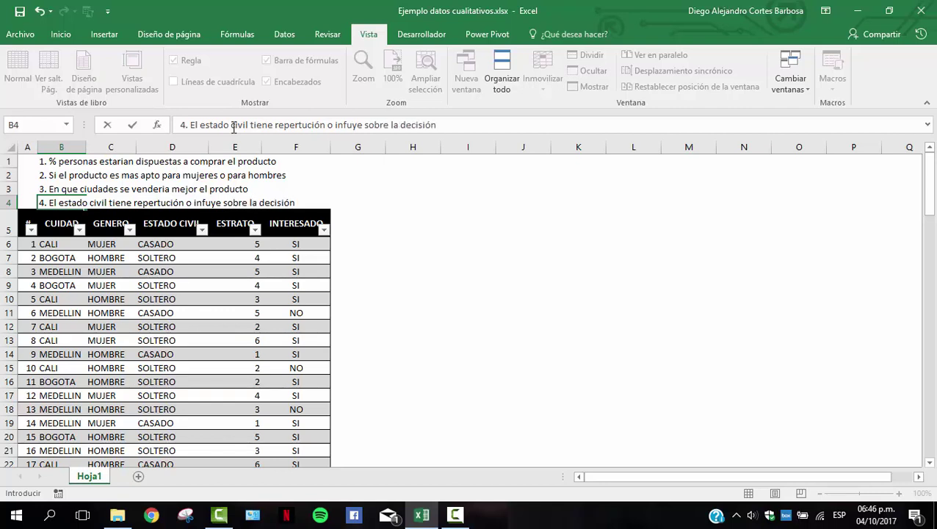
key(ctrl+Return)
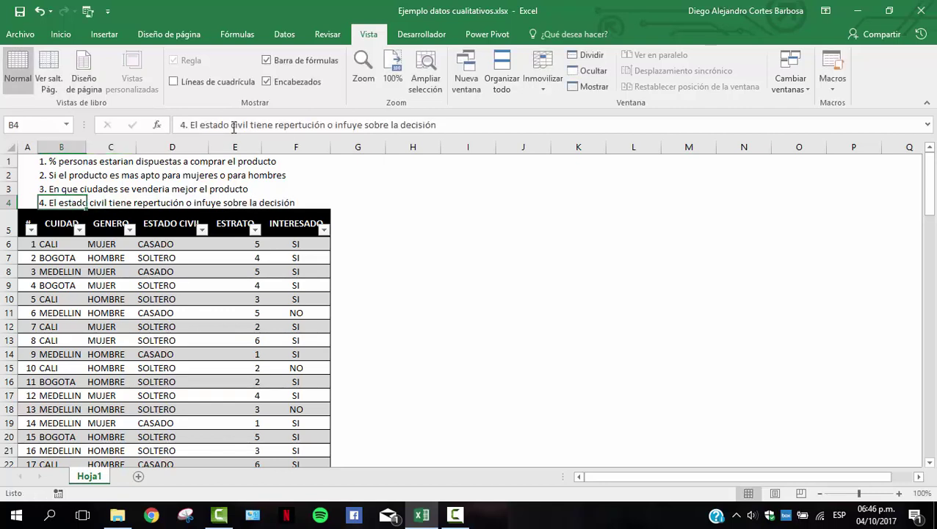
Insert two blank rows directly above the table's header row.
click(10, 223)
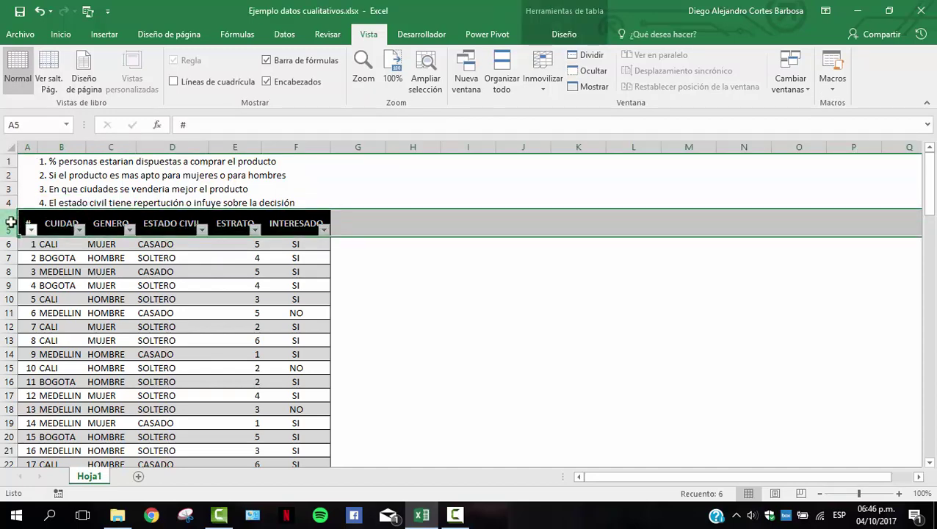
key(ctrl+plus)
key(ctrl+plus)
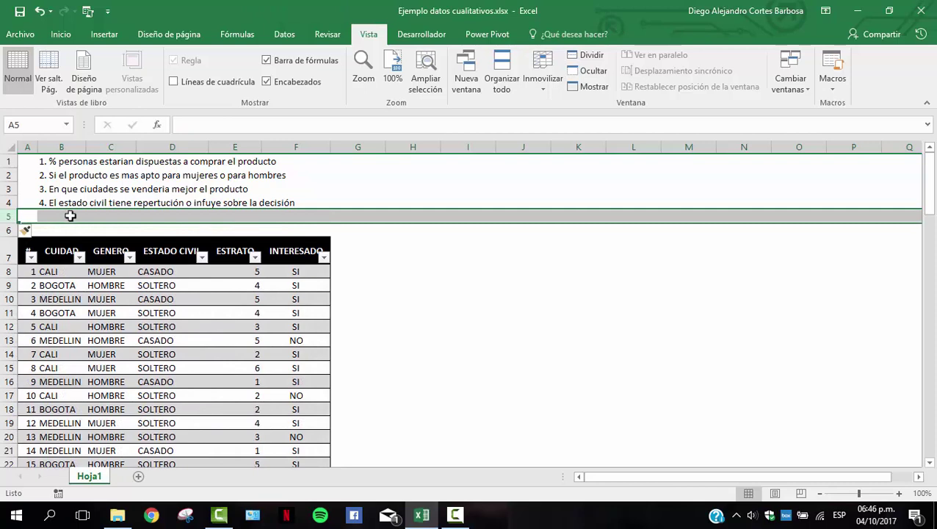
Enter "5. El estrato socio economico influye en la decisión de comprar" in cell B5.
click(33, 212)
click(47, 215)
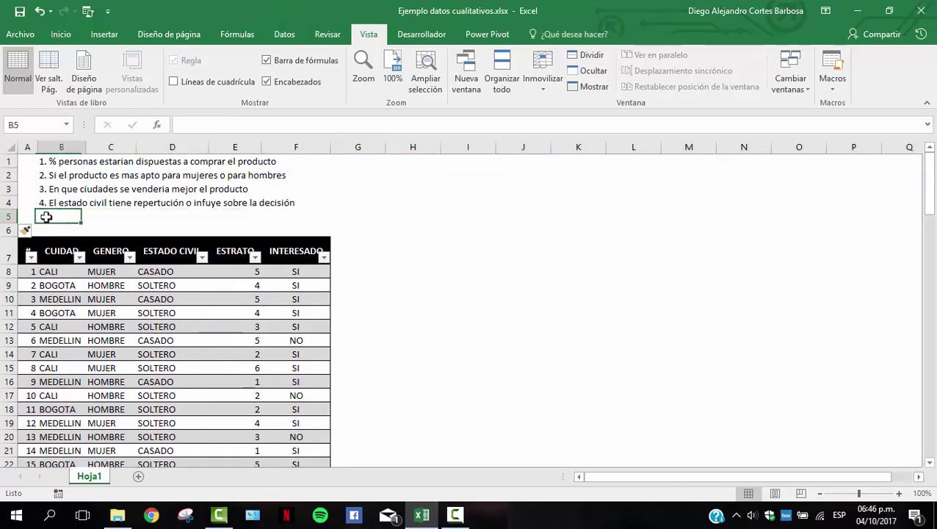
click(34, 216)
key(Right)
text(5. )
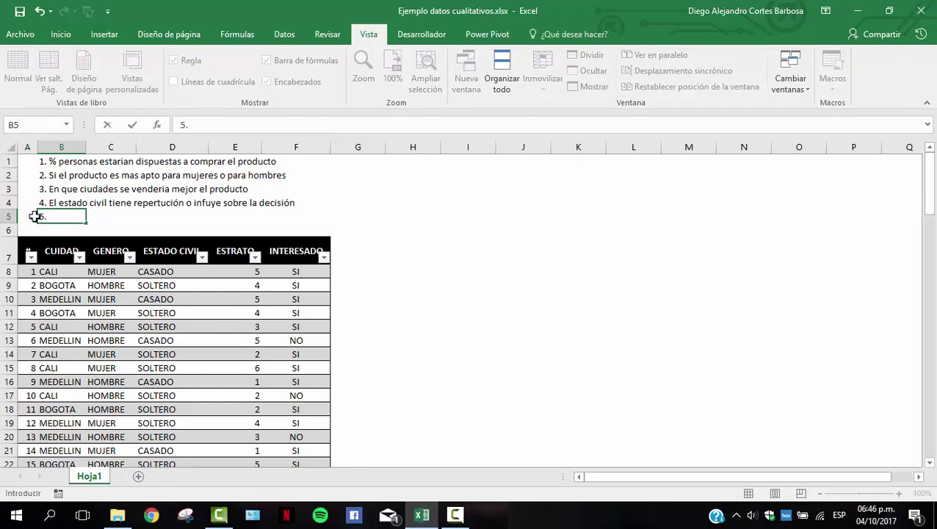
text(El estrato soci)
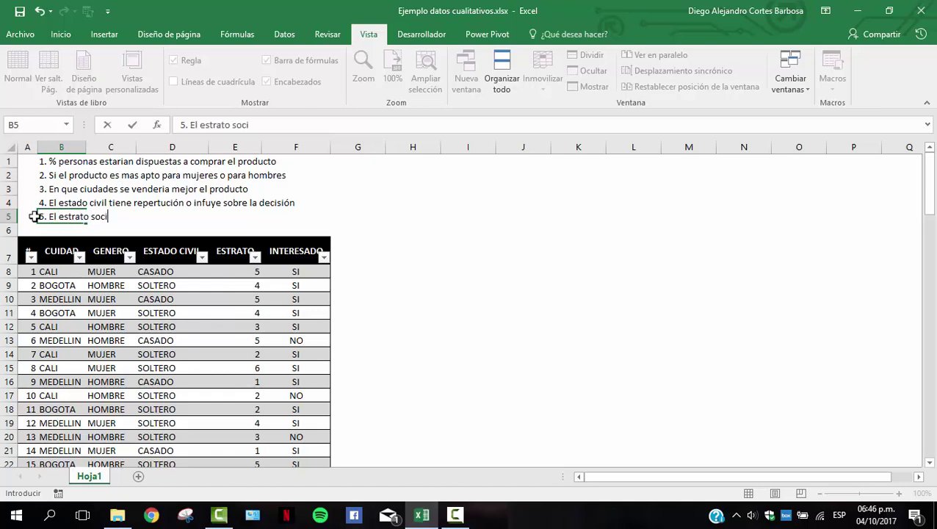
text(o economico inc)
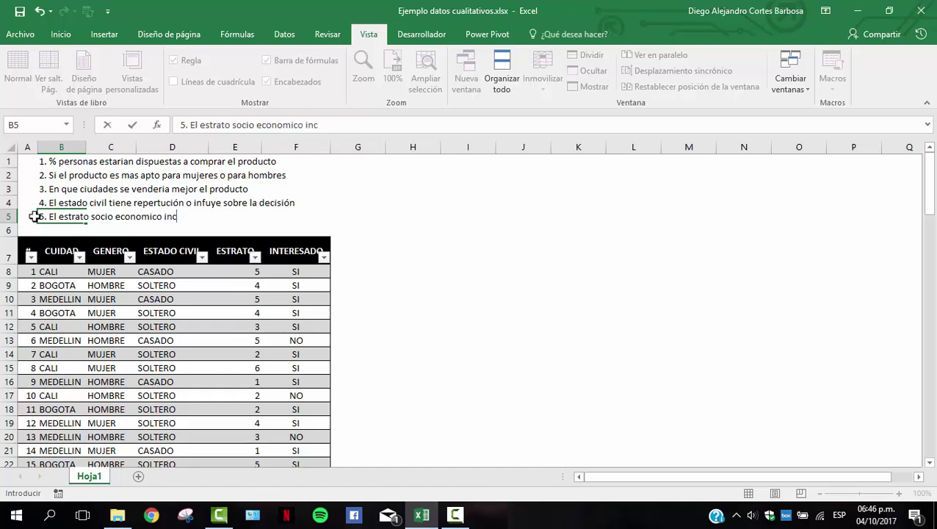
key(BackSpace)
text(fluye en la)
key(BackSpace)
text(a de)
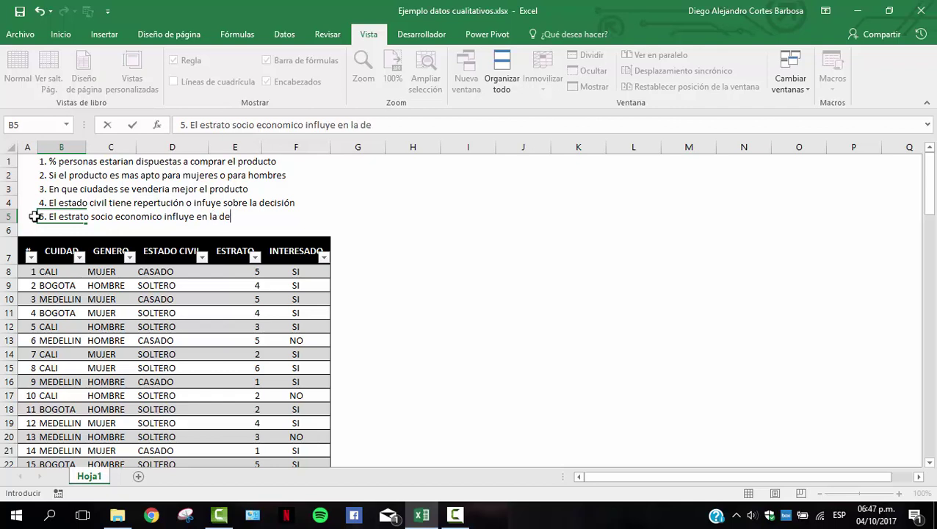
text(cisión de cmpr)
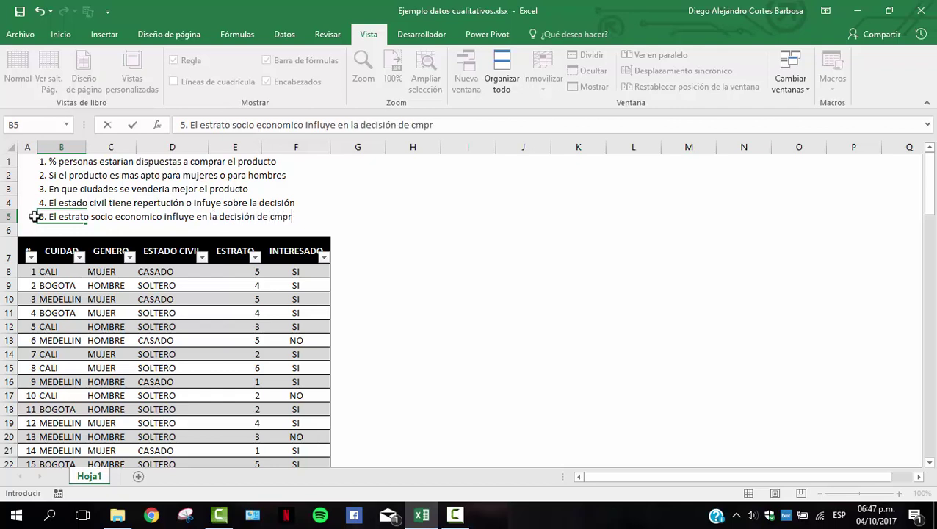
key(BackSpace)
key(BackSpace)
key(BackSpace)
text(omprar)
key(Tab)
Insert a blank row above the first research question, at row 1 of the sheet.
key(Up)
key(Up)
key(Up)
key(Up)
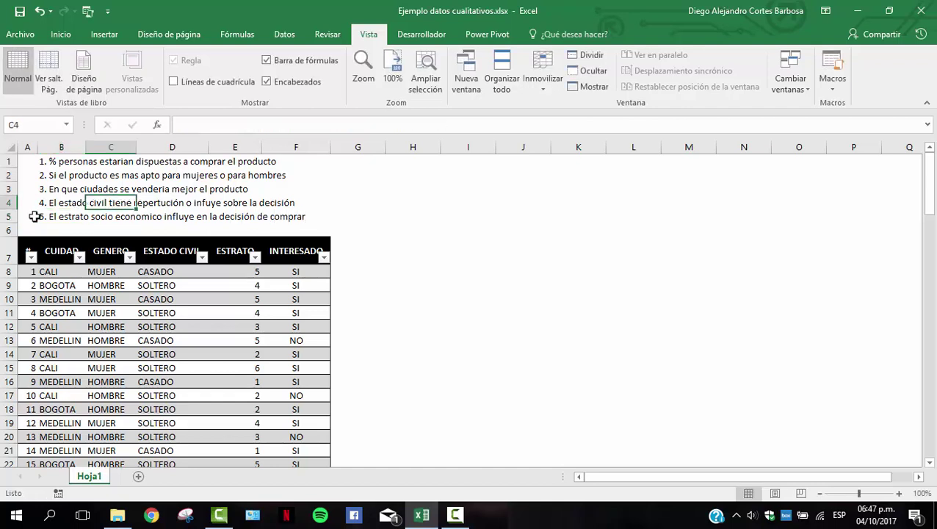
key(shift+space)
key(ctrl+plus)
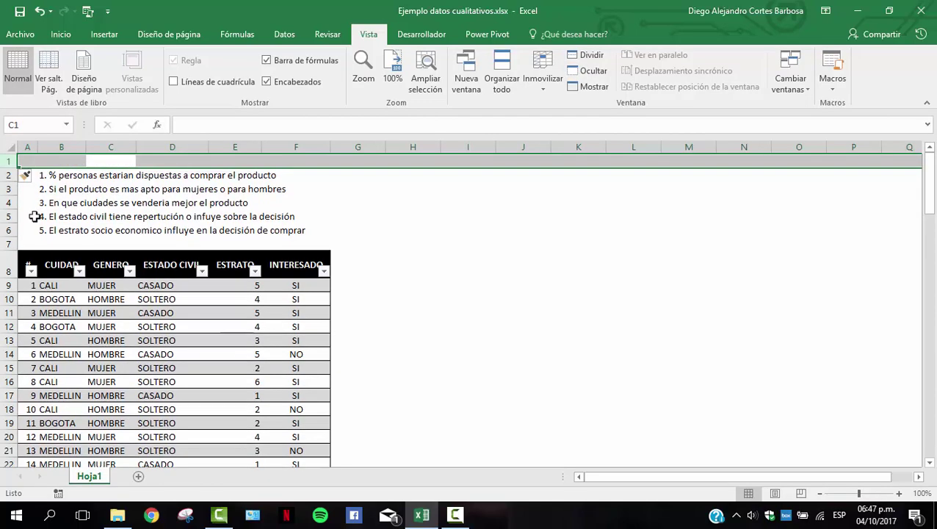
click(353, 314)
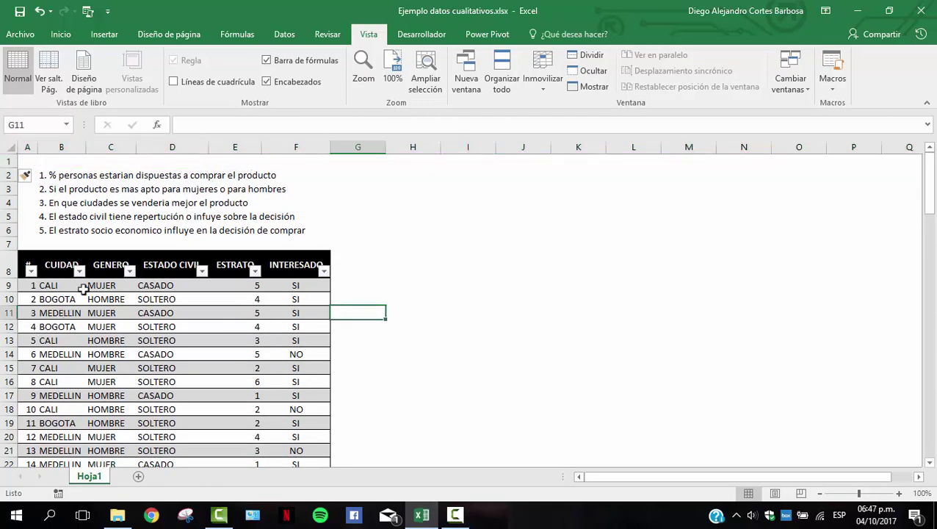
Examine the survey table's city, gender and marital status columns to see which categories their entries use.
click(54, 286)
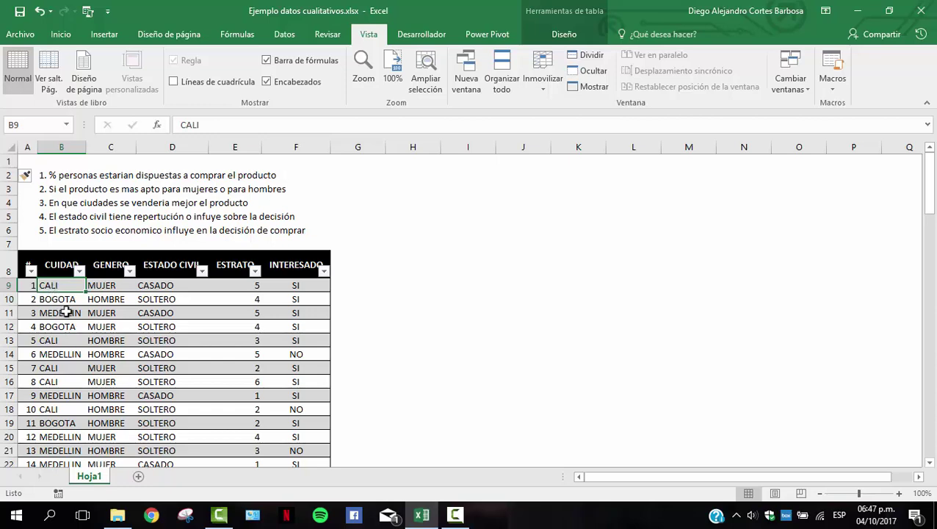
scroll(77, 312, down, 1)
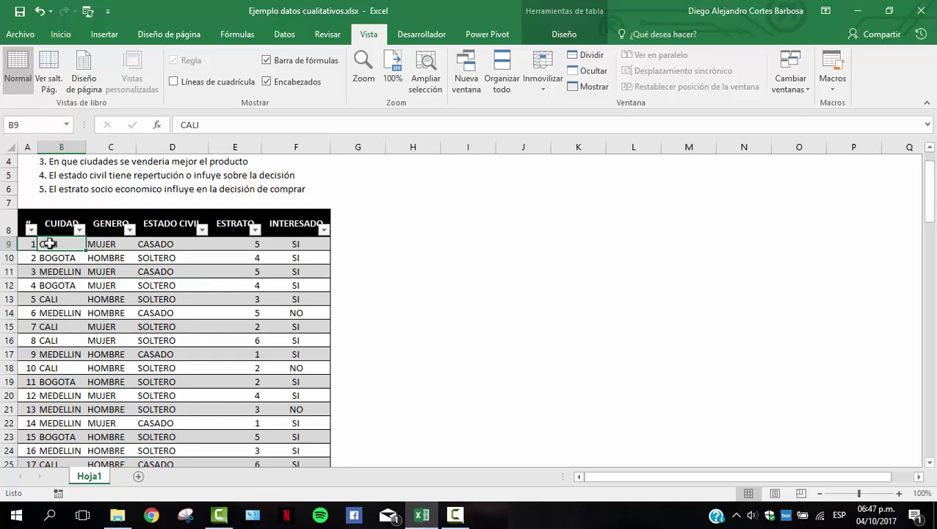
drag(48, 244, 59, 312)
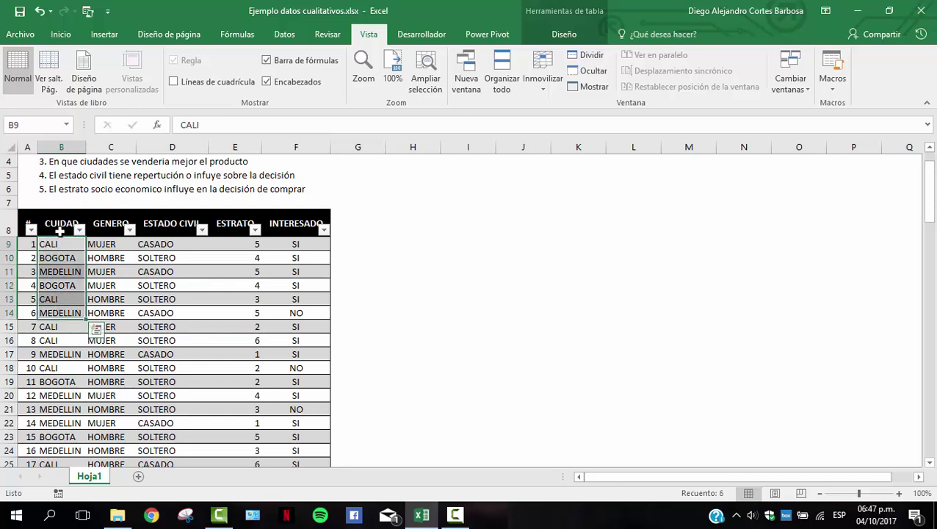
click(63, 245)
click(64, 257)
click(66, 272)
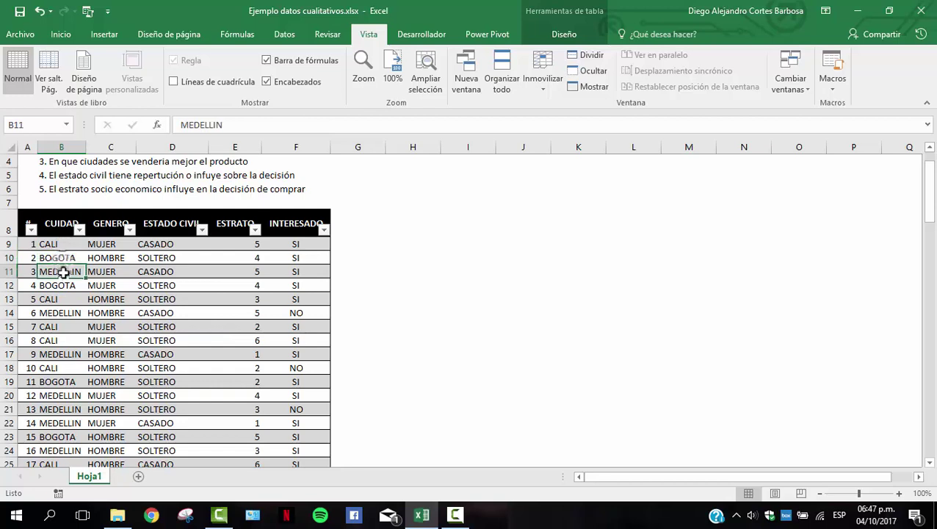
drag(101, 248, 120, 339)
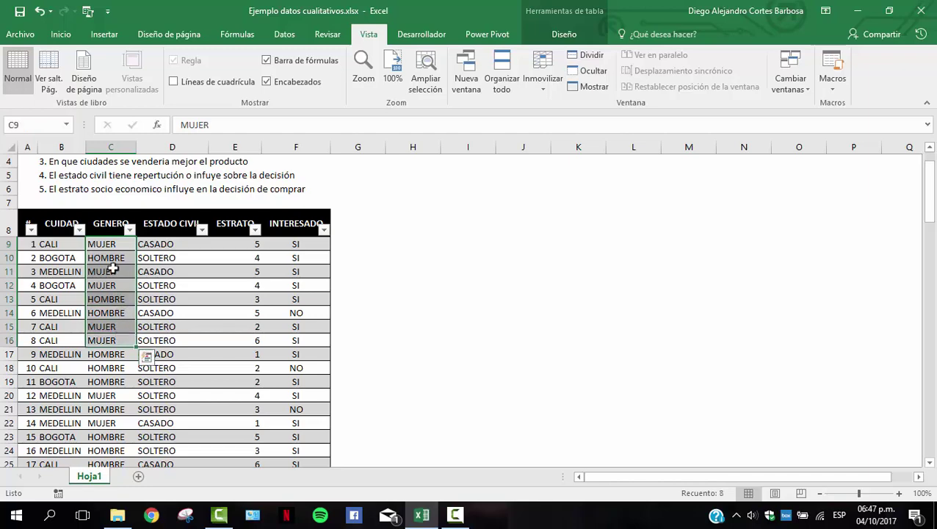
click(165, 258)
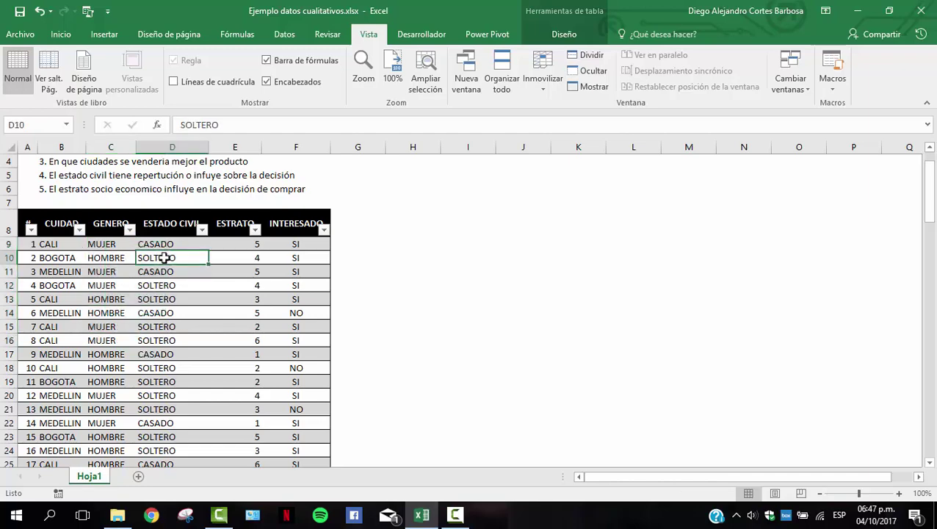
scroll(159, 269, up, 1)
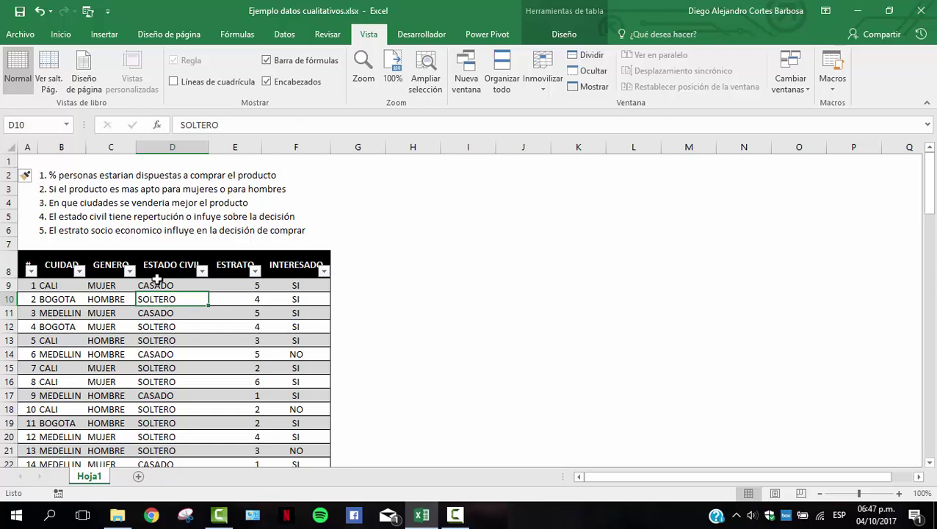
Select the whole survey table including its headers, A8:F108, and start creating a pivot table from it.
drag(27, 257, 283, 331)
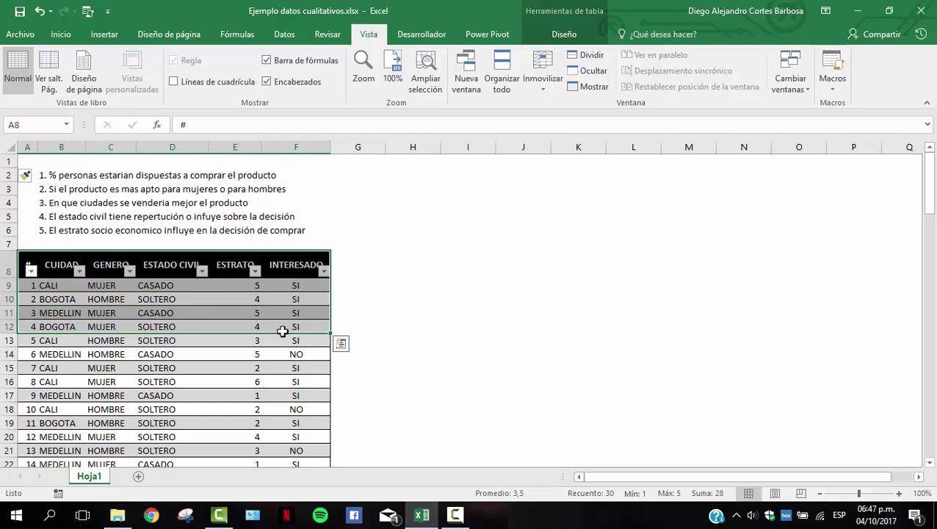
key(ctrl+shift+Down)
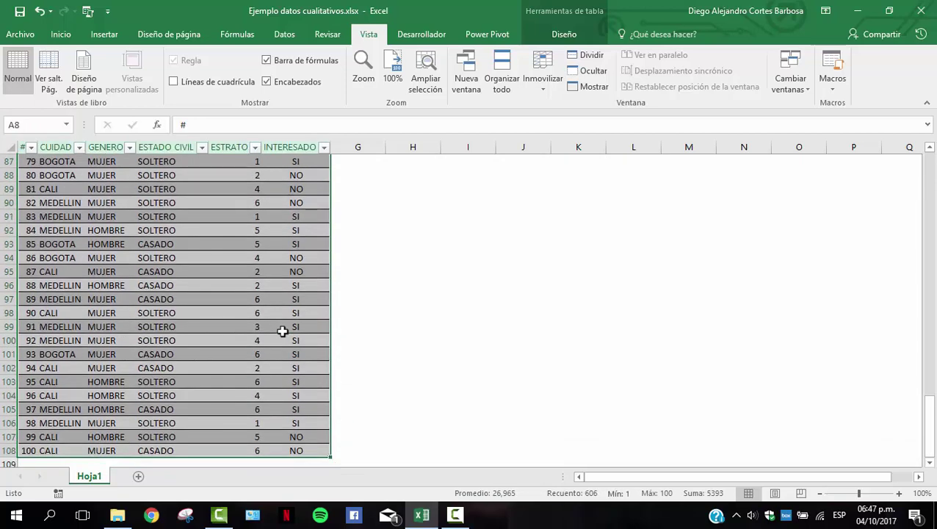
scroll(283, 331, up, 4)
scroll(282, 331, up, 20)
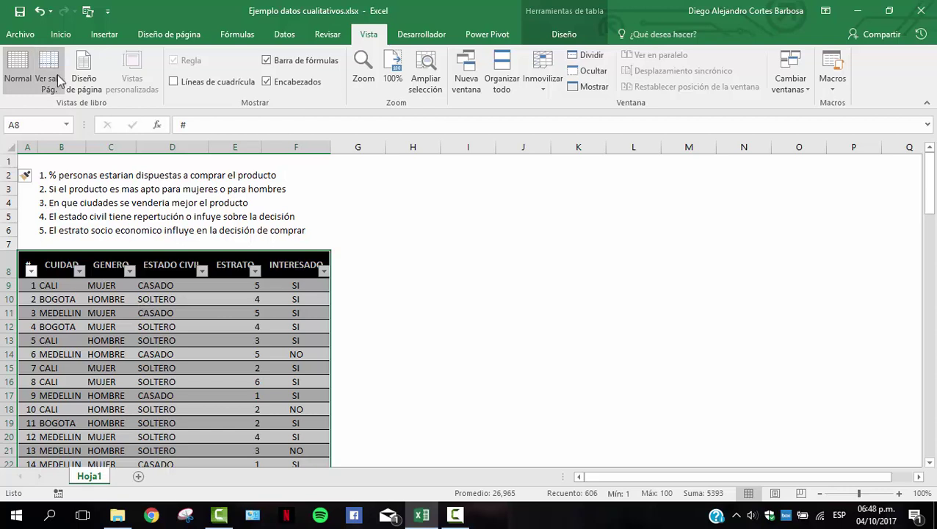
click(103, 35)
right_click(133, 14)
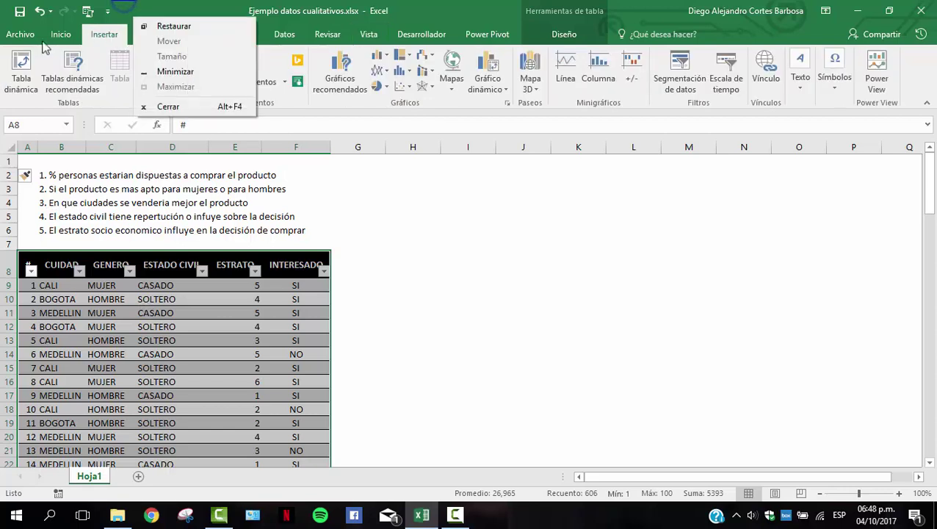
click(94, 34)
click(26, 66)
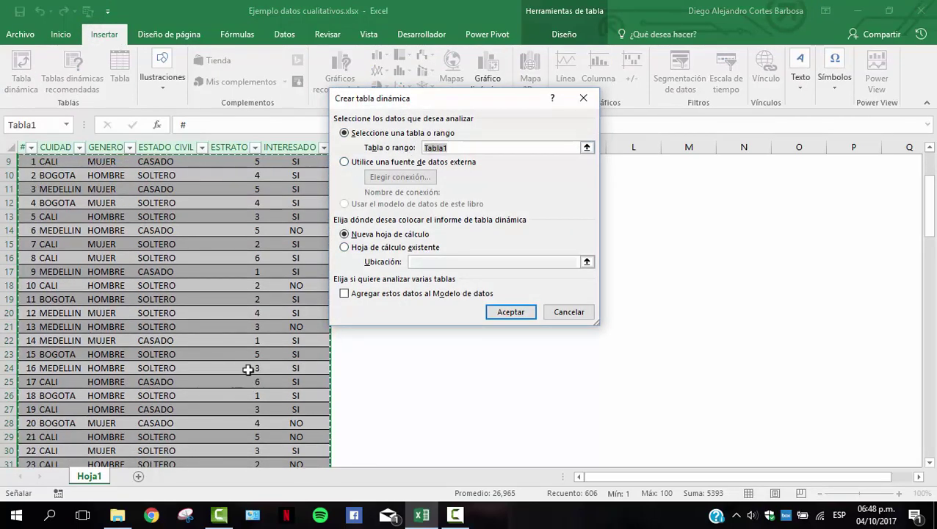
Create the pivot table from Tabla1 on the existing worksheet, located at cell H8 of Hoja1.
scroll(244, 300, down, 3)
scroll(262, 357, down, 20)
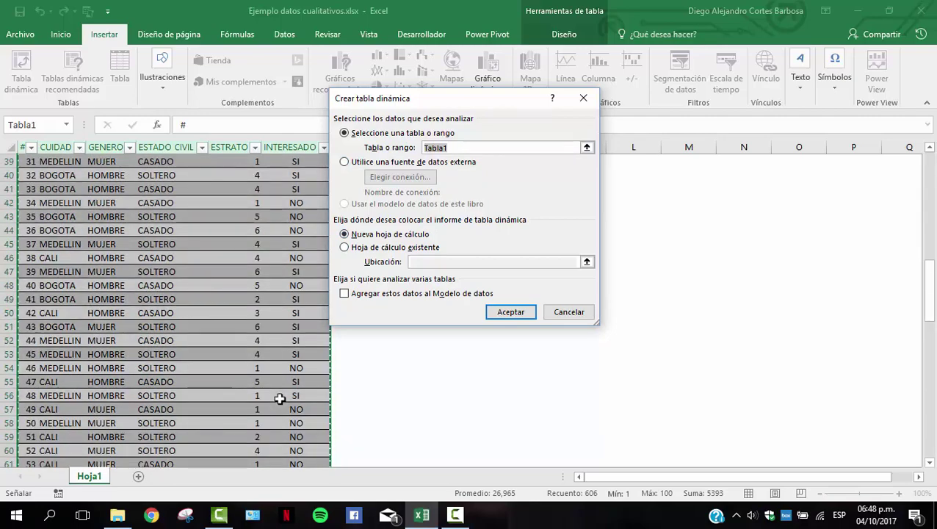
scroll(340, 407, down, 8)
scroll(299, 379, up, 15)
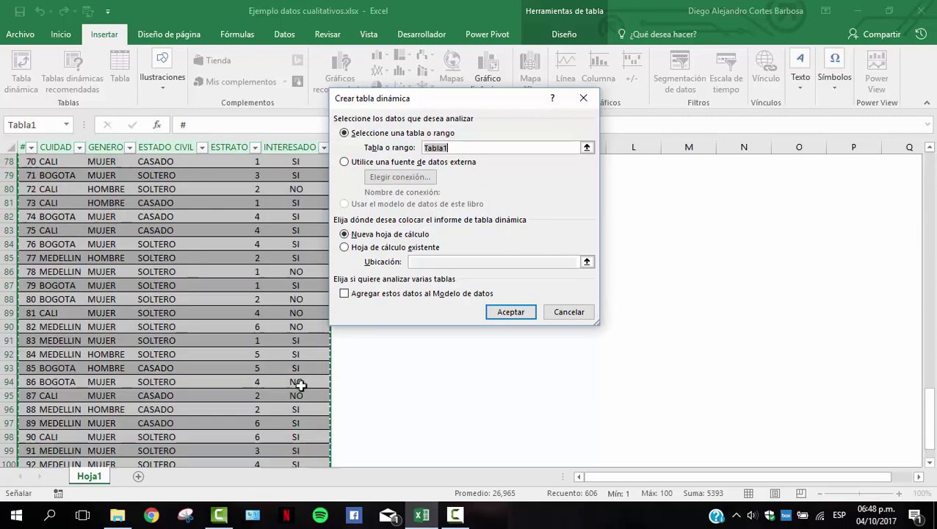
drag(931, 358, 930, 168)
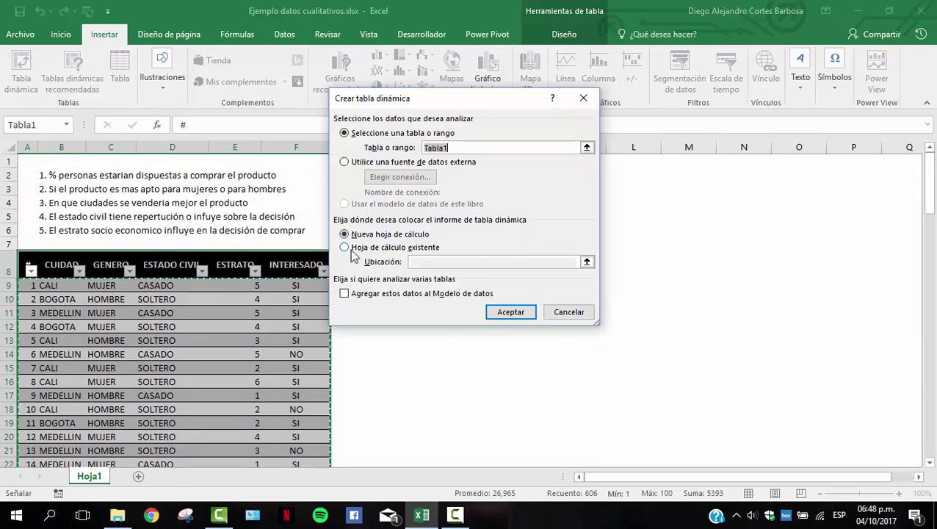
drag(401, 108, 324, 58)
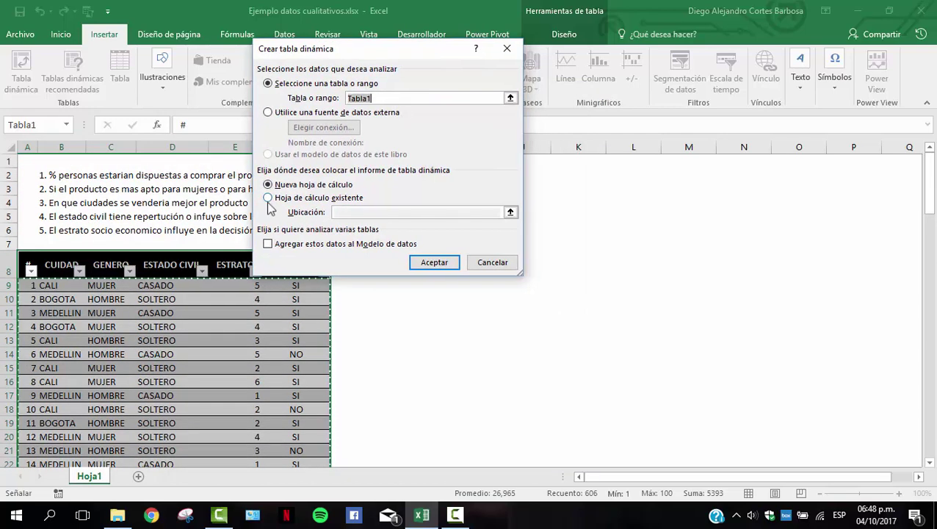
click(268, 198)
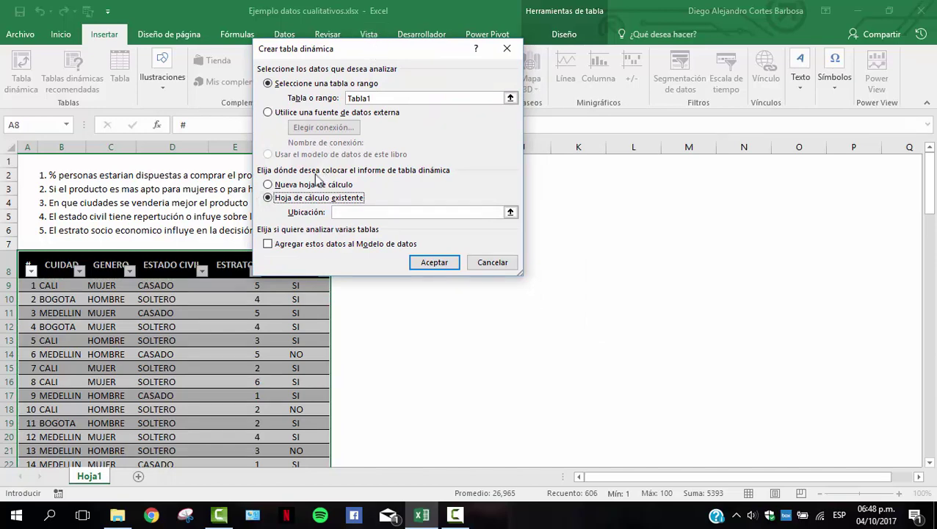
drag(360, 59, 736, 171)
click(425, 262)
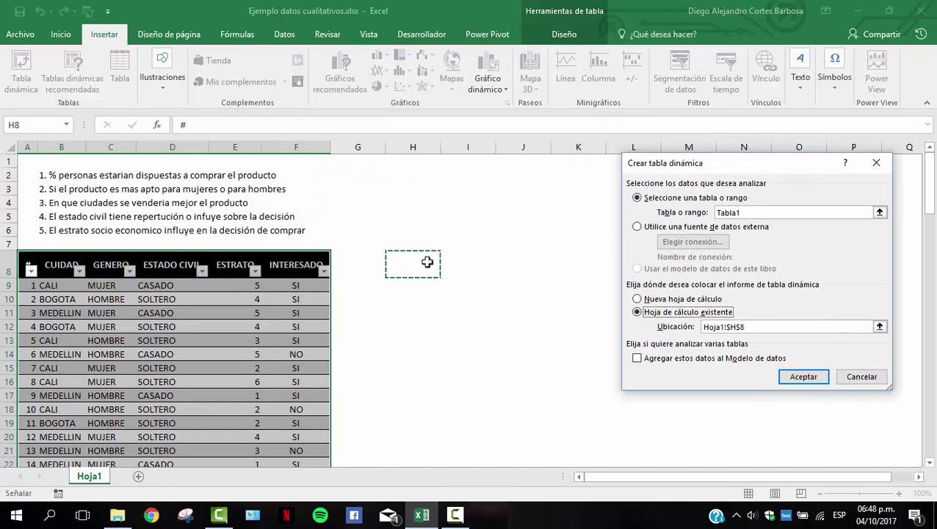
click(796, 378)
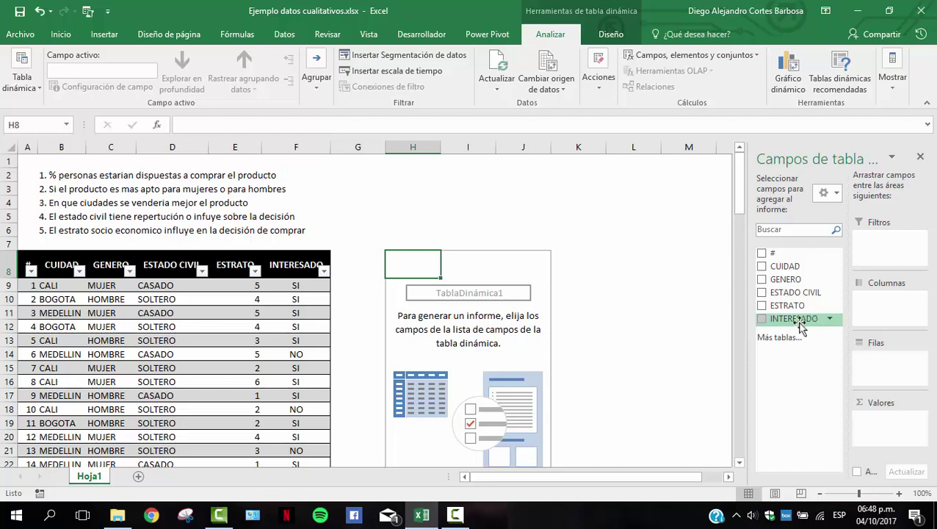
Add INTERESADO to the pivot table as column labels and as a counted value, and move the column field to the rows.
drag(746, 376, 652, 377)
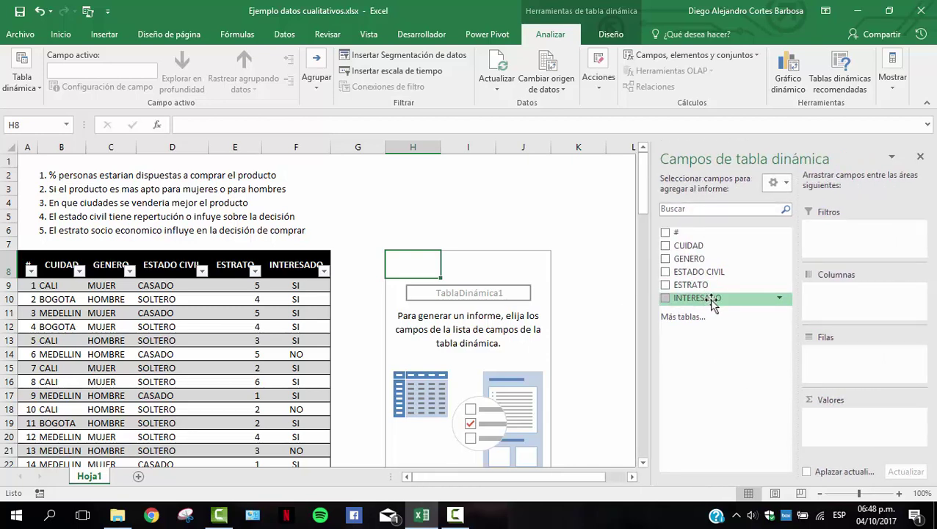
drag(711, 303, 860, 310)
drag(514, 476, 566, 481)
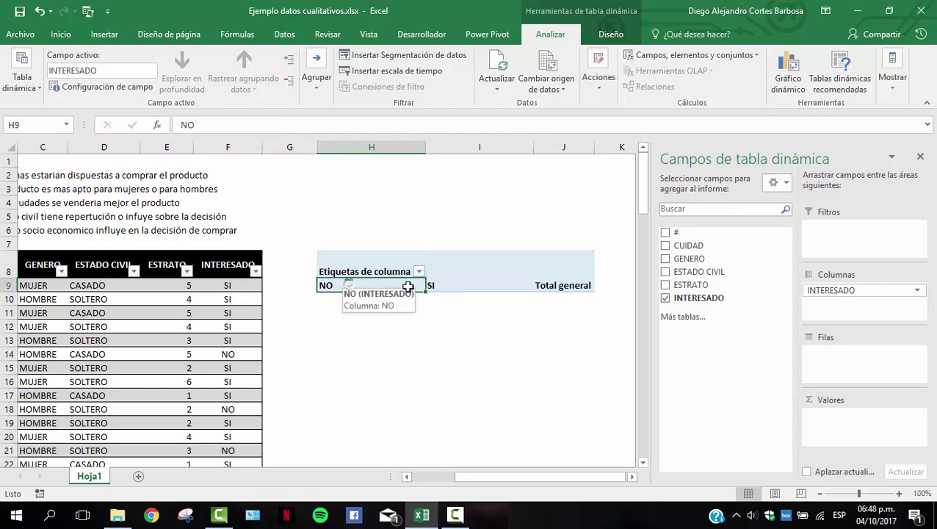
click(459, 286)
drag(724, 304, 852, 436)
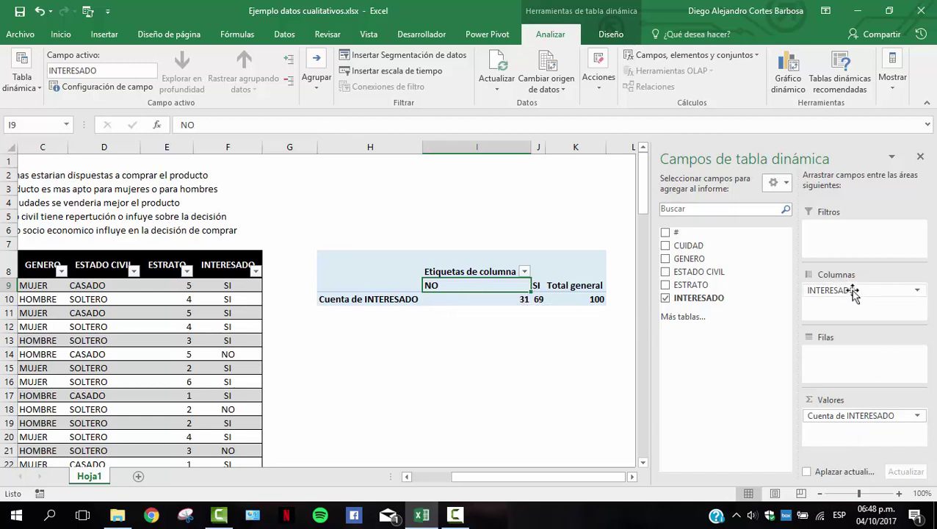
drag(854, 292, 856, 371)
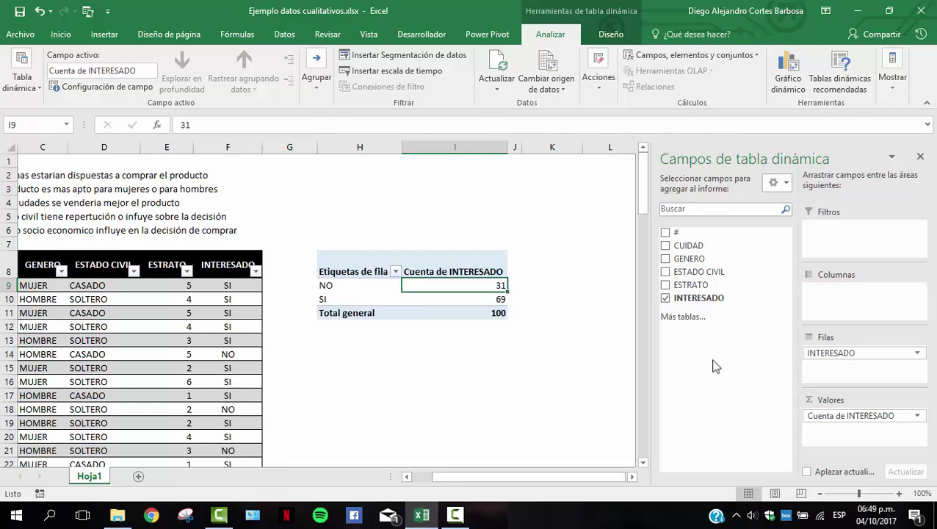
Examine the pivot table's INTERESADO counts for the NO and SI rows.
click(342, 288)
click(455, 288)
click(456, 272)
click(461, 282)
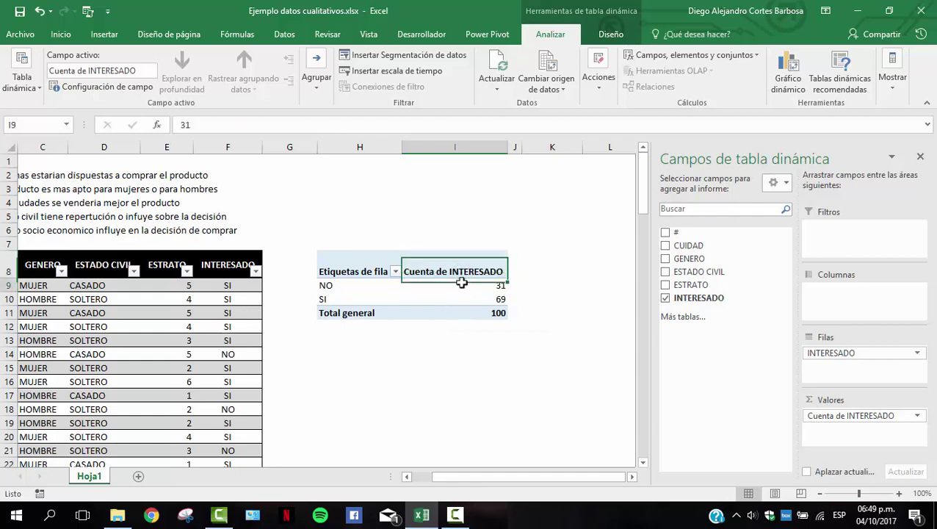
click(335, 286)
drag(464, 301, 345, 299)
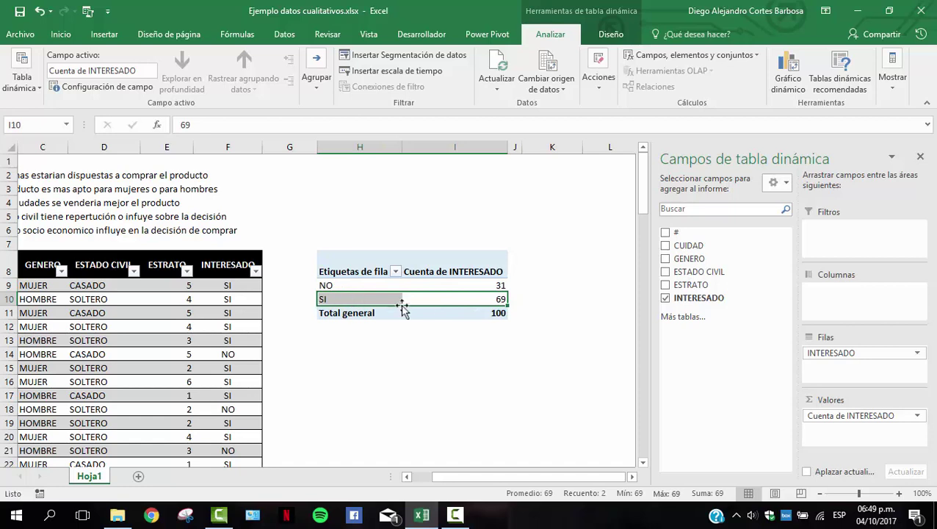
click(446, 300)
mouse_move(450, 301)
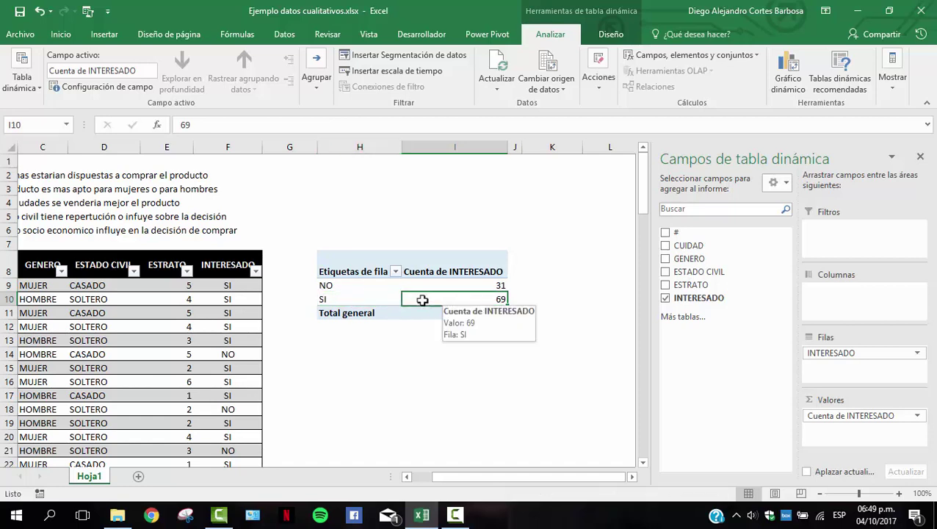
Compare the SI row with the NO row of the pivot table, including their labels and counts.
drag(420, 296, 342, 299)
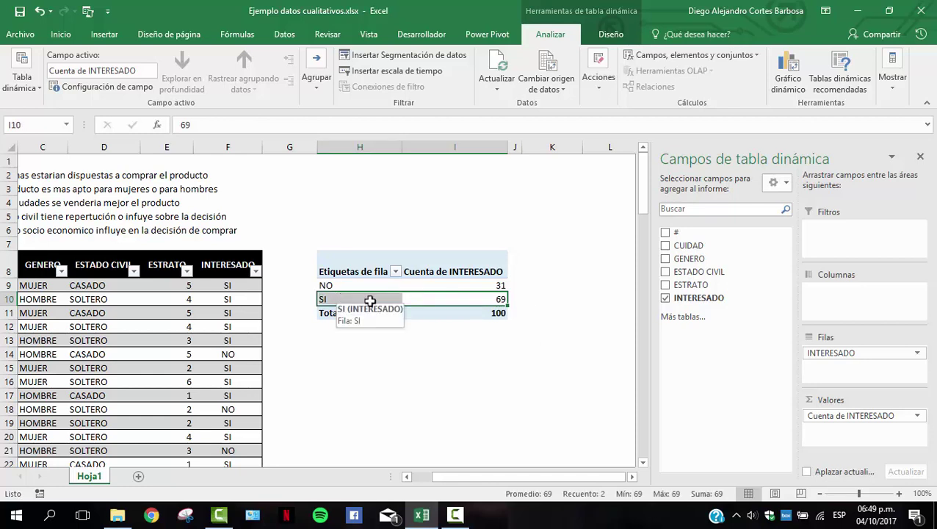
drag(476, 287, 366, 282)
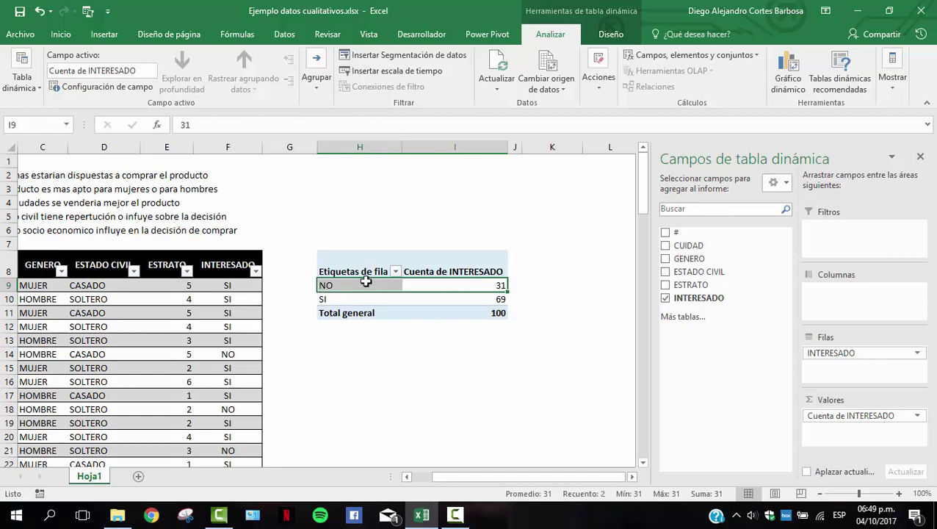
click(437, 299)
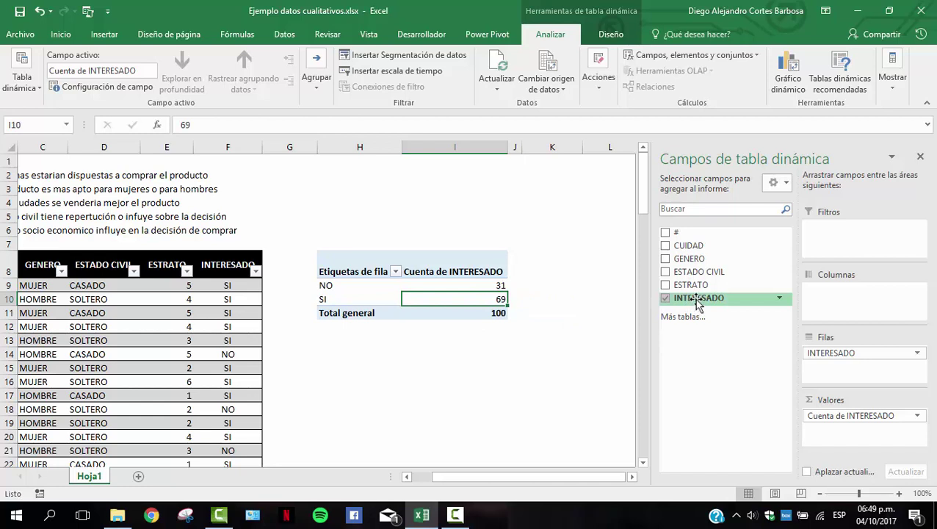
Add INTERESADO to the pivot table values a second time and show this second field as % del total general.
drag(699, 302, 841, 437)
drag(571, 477, 593, 478)
click(917, 430)
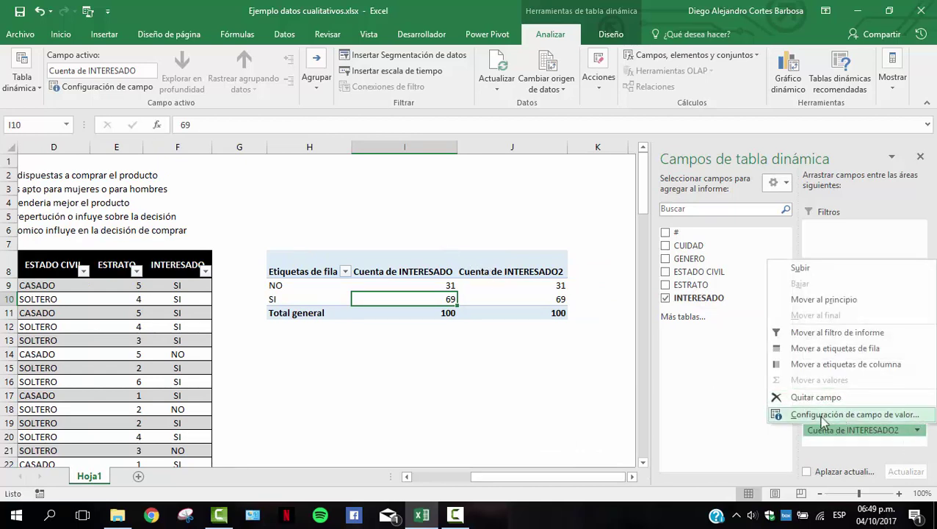
click(890, 444)
click(916, 433)
click(855, 415)
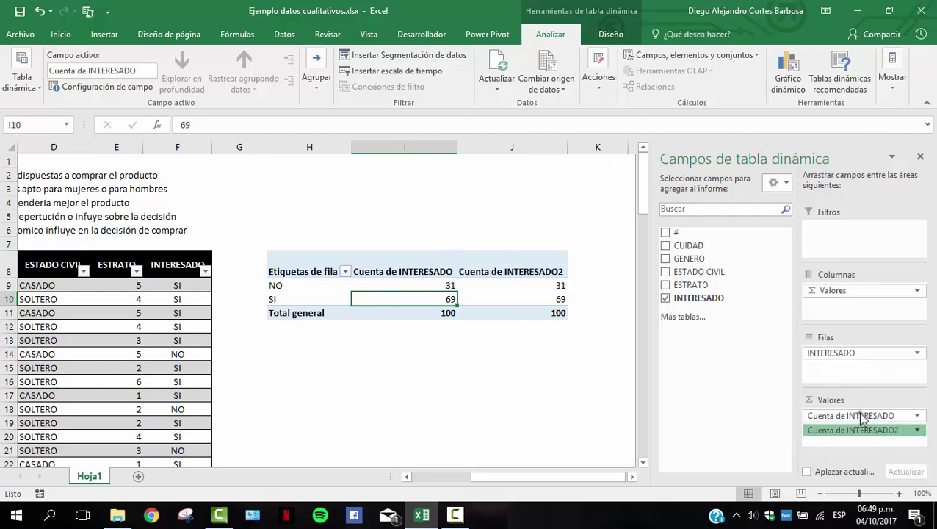
drag(740, 174, 571, 145)
click(589, 203)
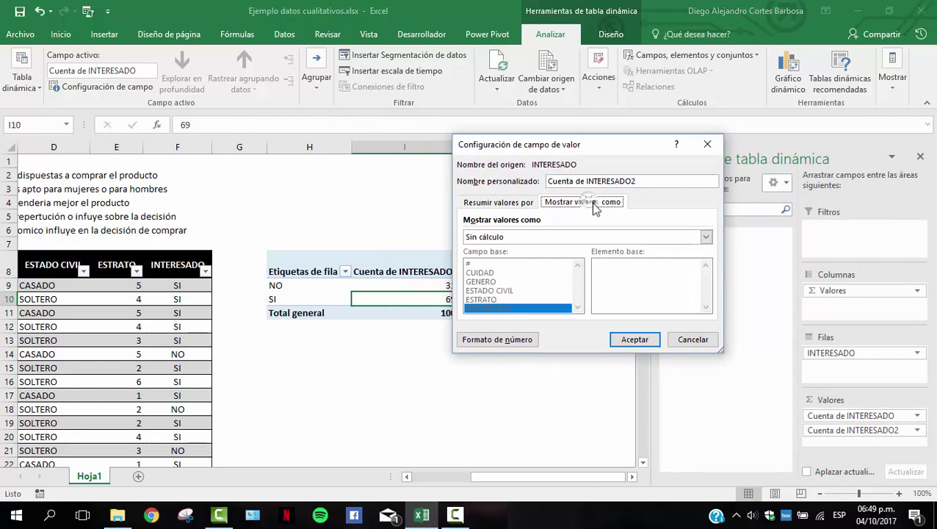
click(706, 237)
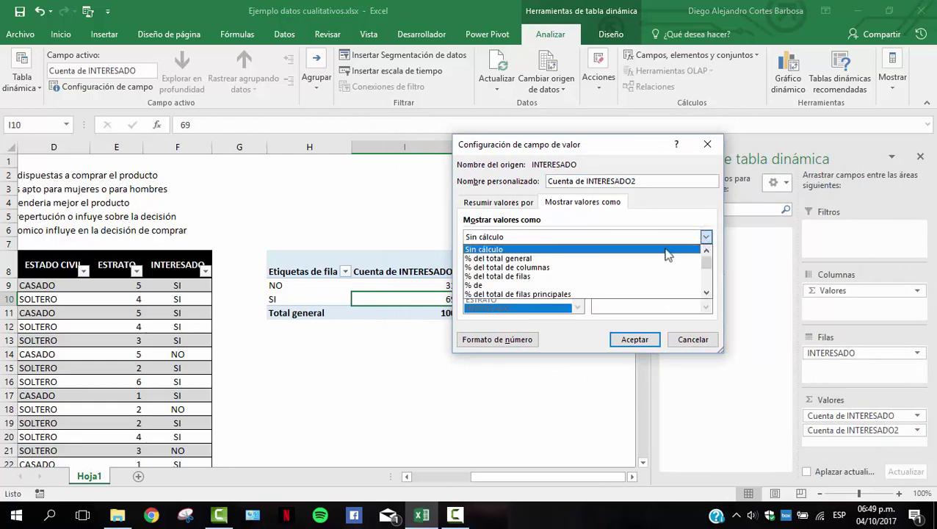
click(543, 259)
click(630, 339)
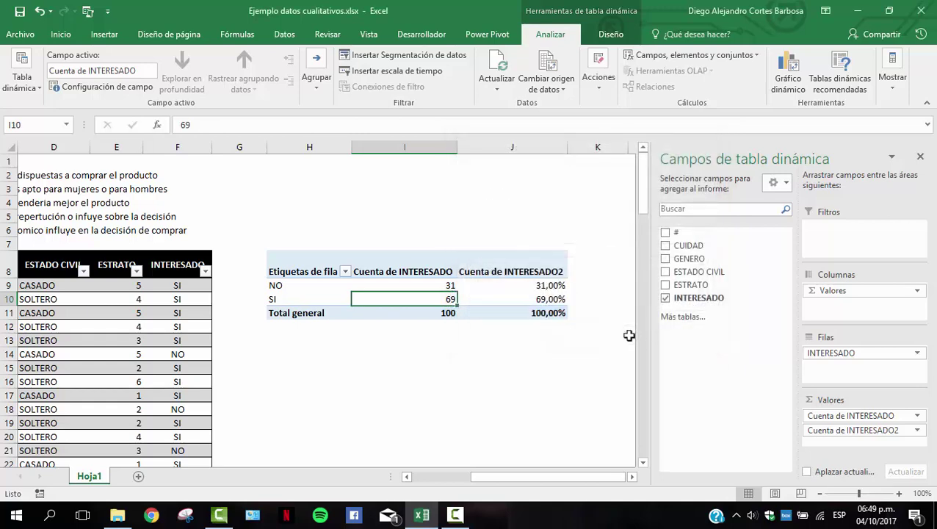
Examine the INTERESADO counts alongside their percentages for the NO, SI and Total general rows against the first research question.
click(539, 301)
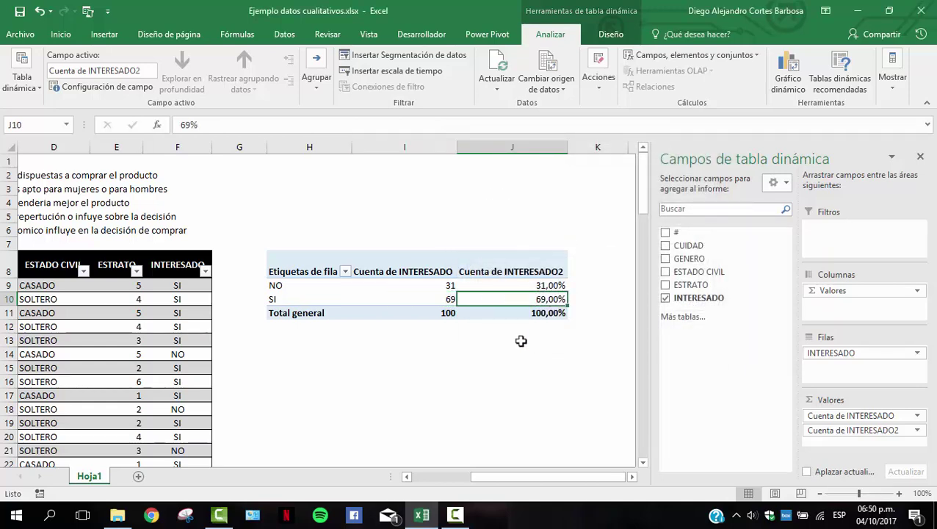
click(489, 287)
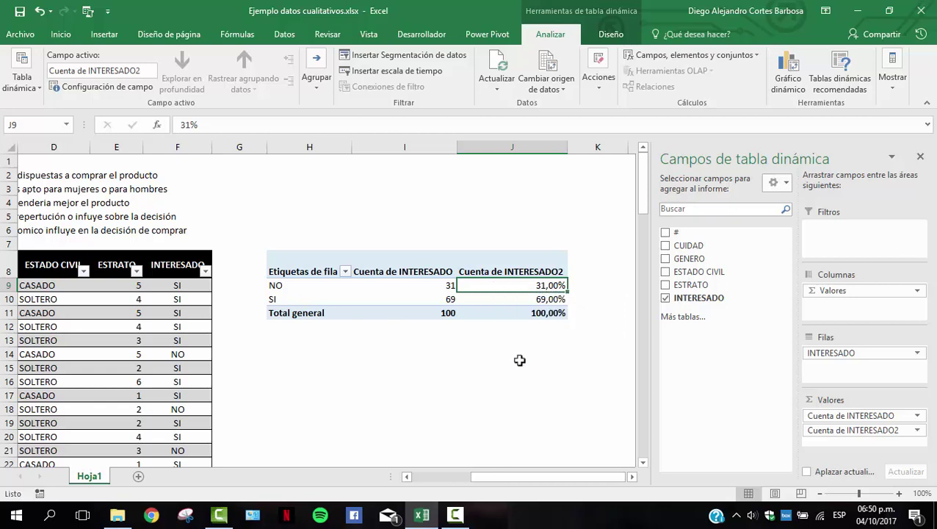
click(431, 314)
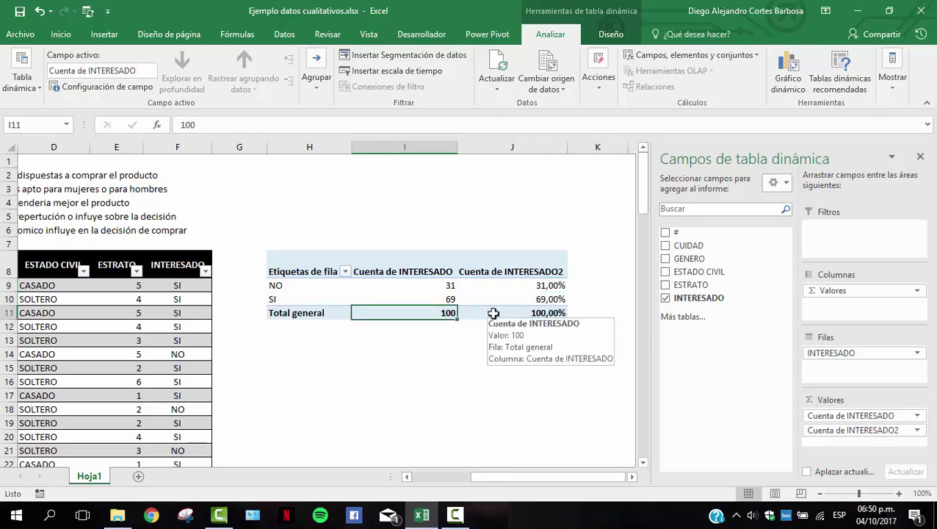
click(440, 300)
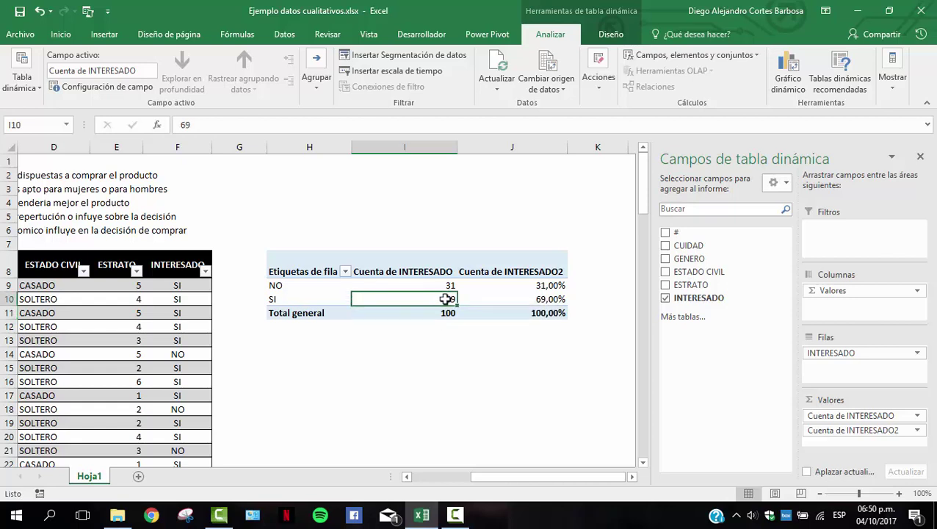
click(508, 302)
click(436, 285)
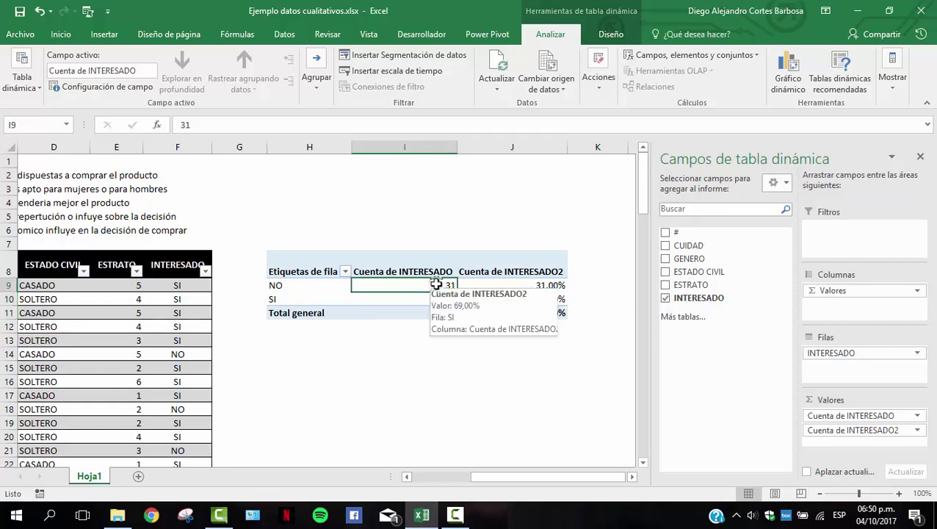
click(538, 285)
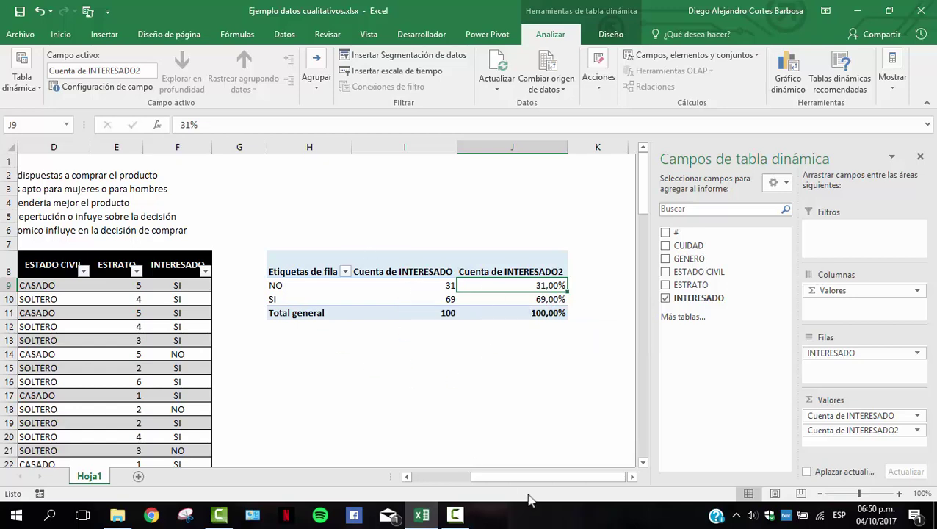
drag(526, 475, 513, 478)
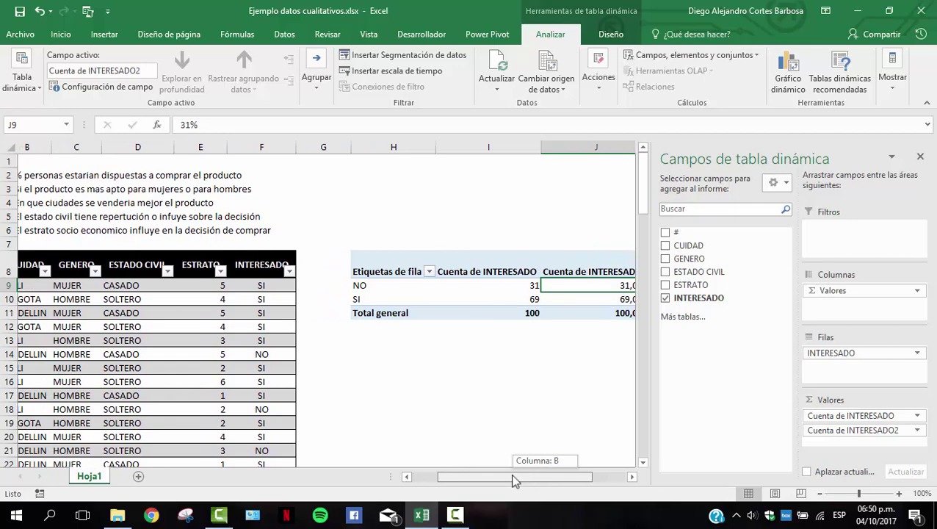
drag(514, 479, 547, 476)
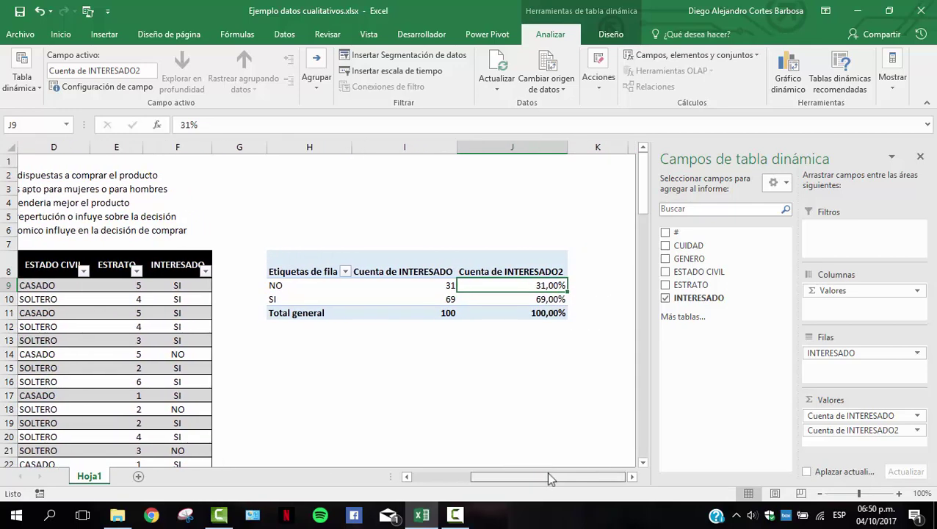
click(496, 298)
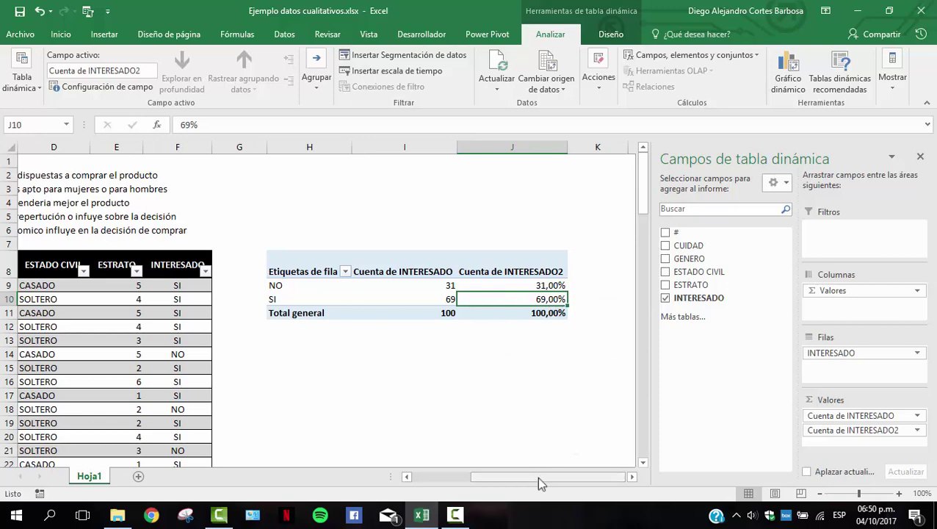
mouse_move(537, 476)
mouse_down()
mouse_move(471, 479)
mouse_move(536, 478)
mouse_up()
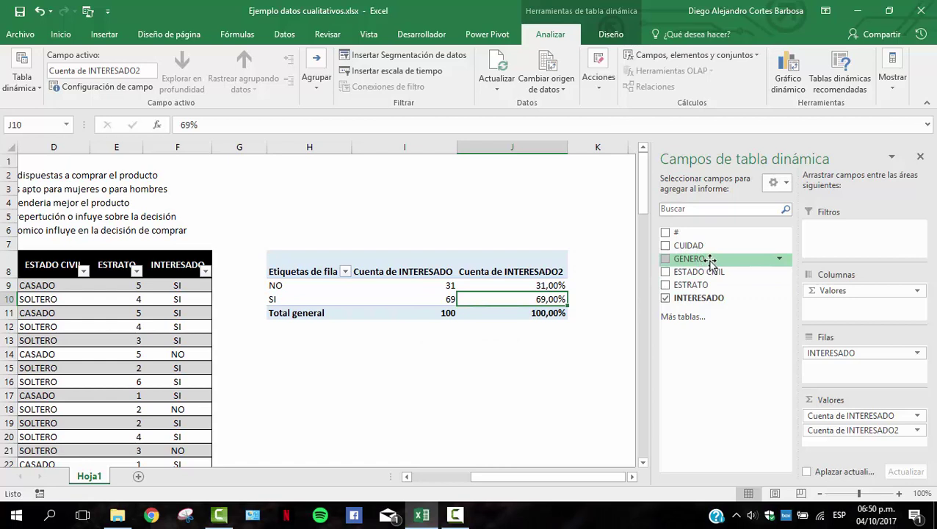
Add GENERO to the pivot table's column labels above the values and hide the field list.
drag(710, 260, 850, 294)
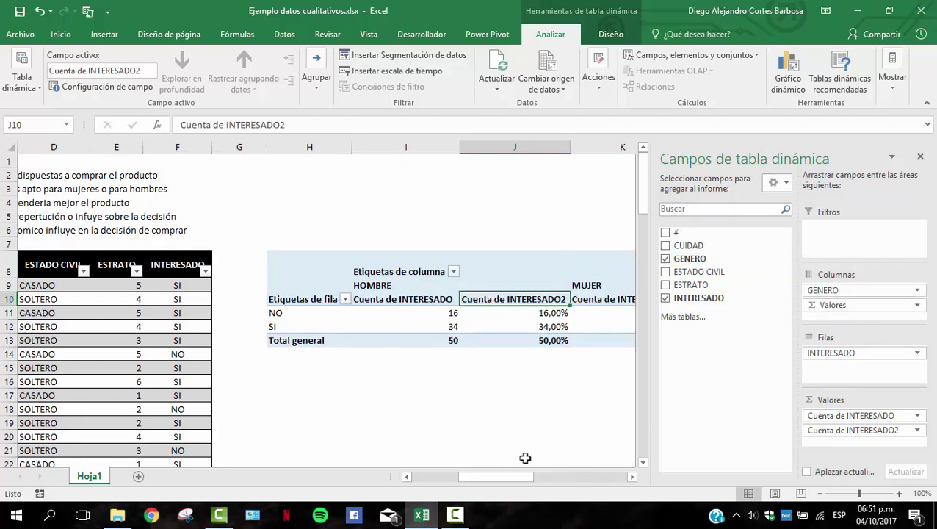
drag(503, 477, 560, 461)
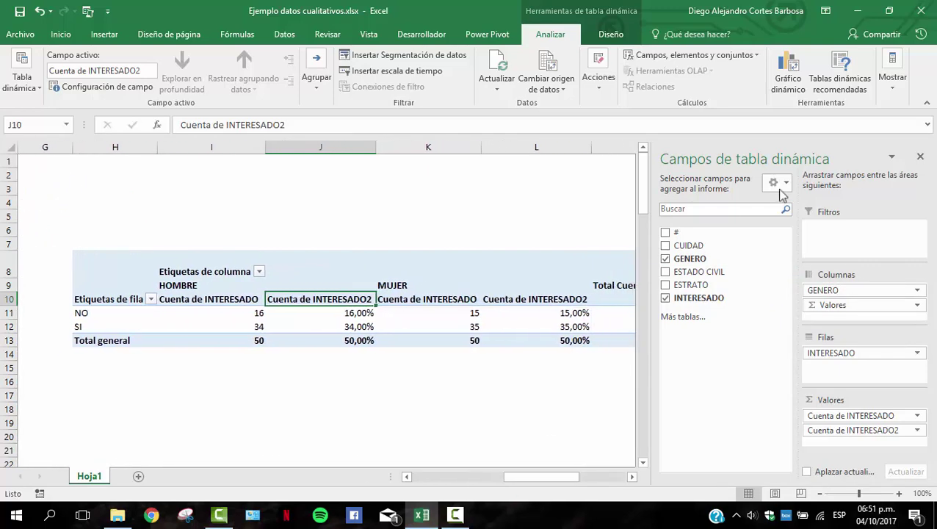
click(920, 156)
Compare the NO and SI counts and percentages between the HOMBRE and MUJER columns.
click(378, 286)
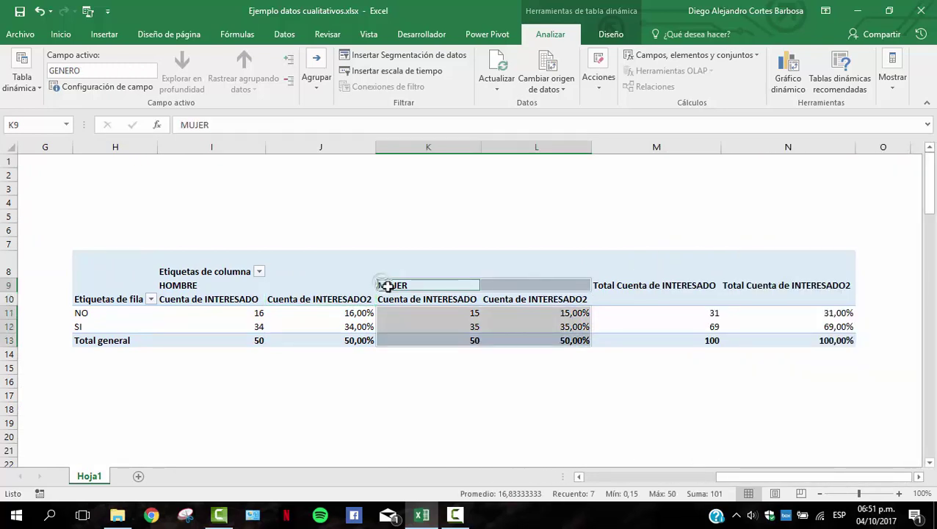
click(377, 286)
drag(187, 286, 292, 340)
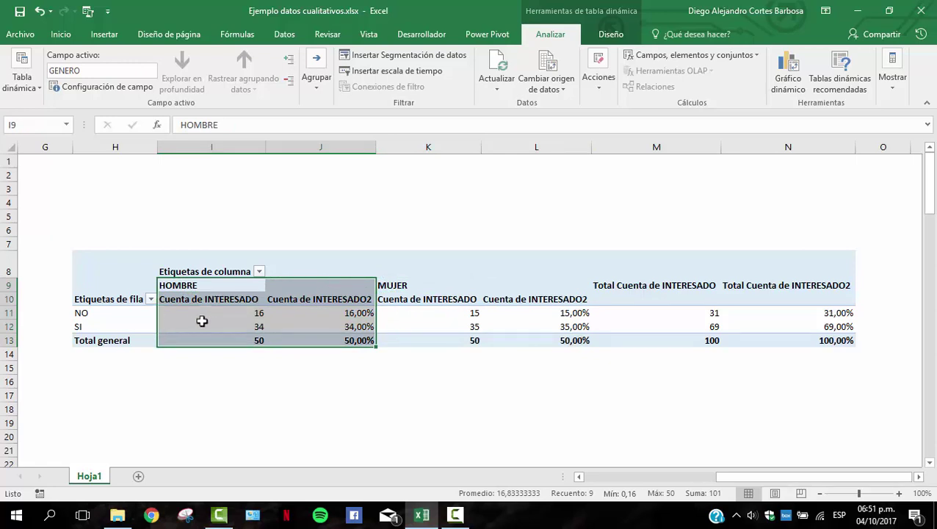
click(226, 327)
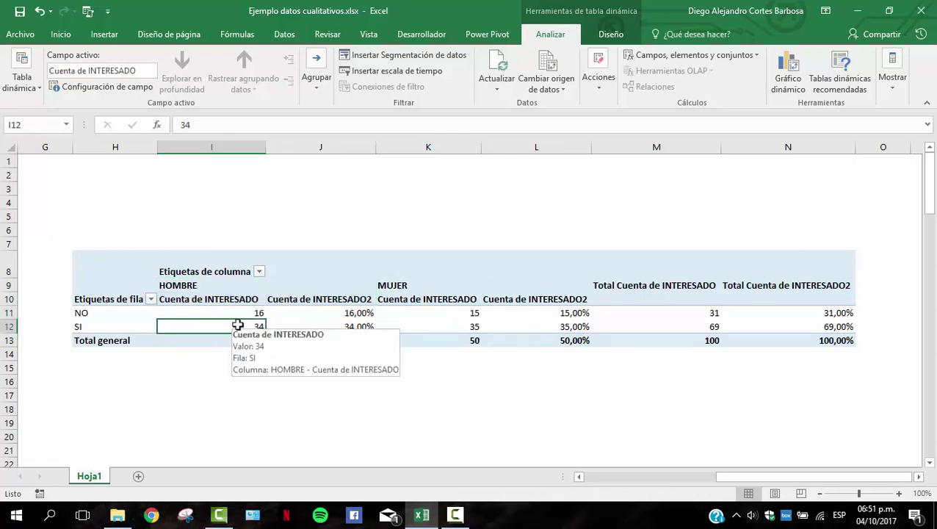
click(234, 312)
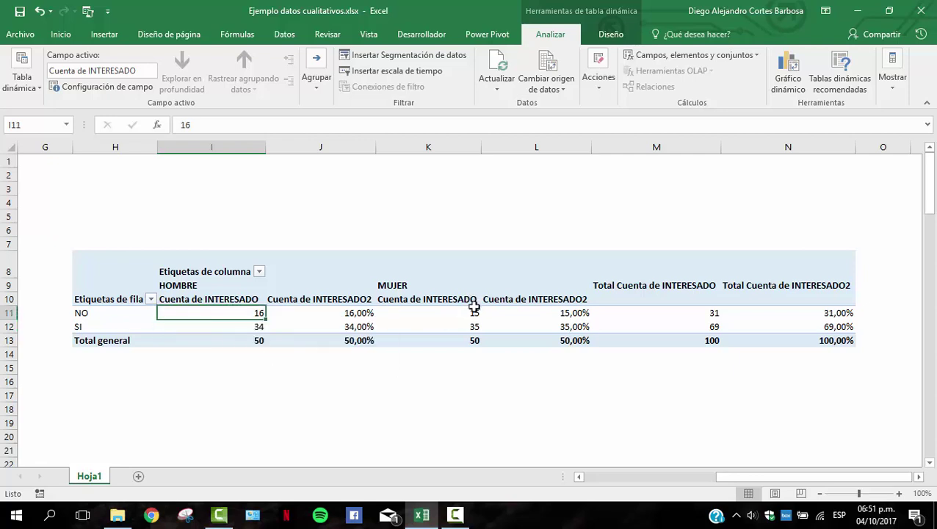
click(463, 326)
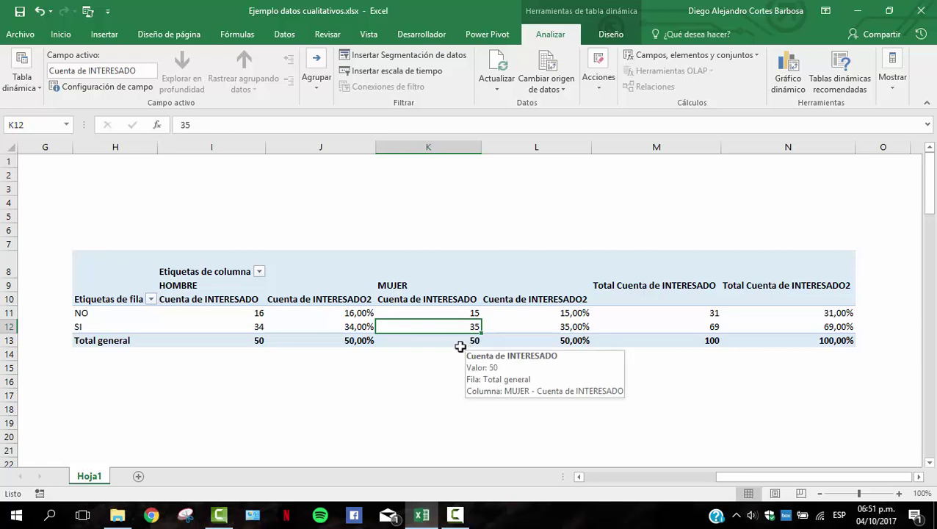
click(453, 313)
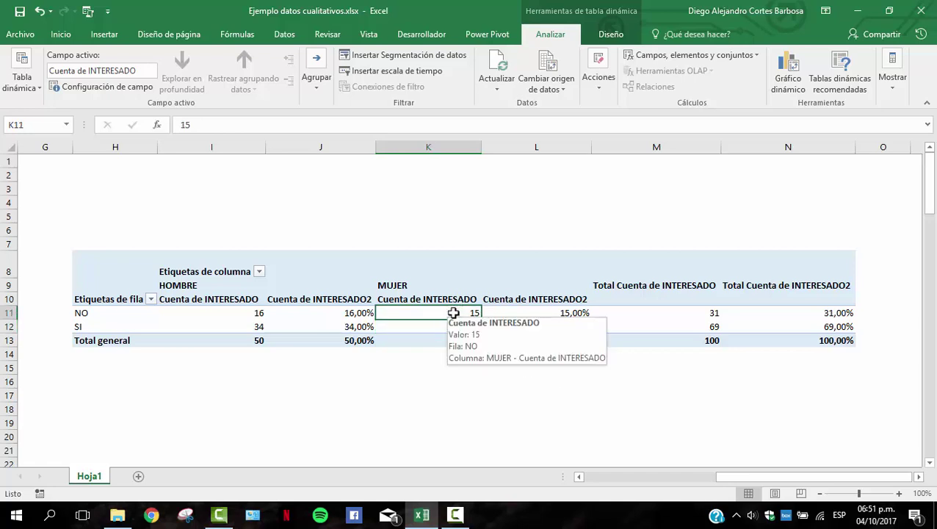
click(360, 327)
click(465, 299)
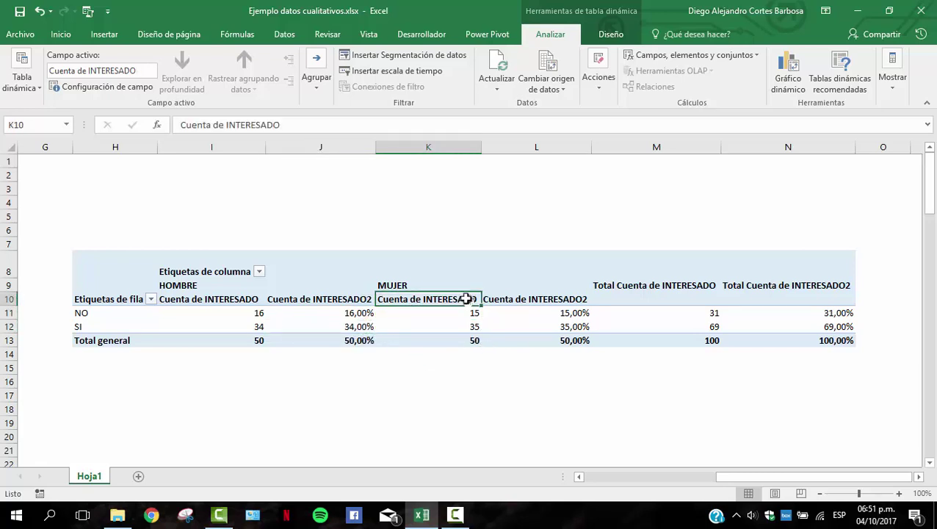
Redisplay the pivot table's field list, then move GENERO to the rows and INTERESADO to the columns.
right_click(465, 298)
click(524, 478)
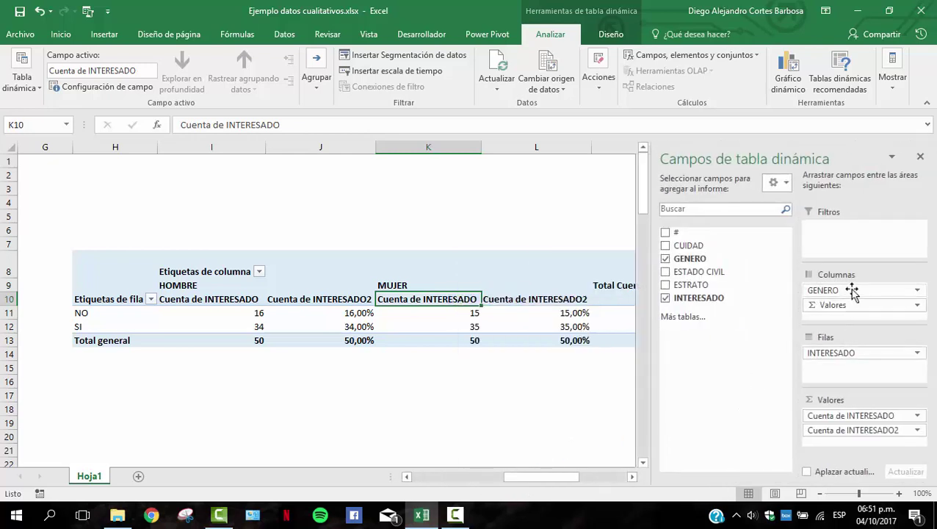
drag(849, 290, 835, 376)
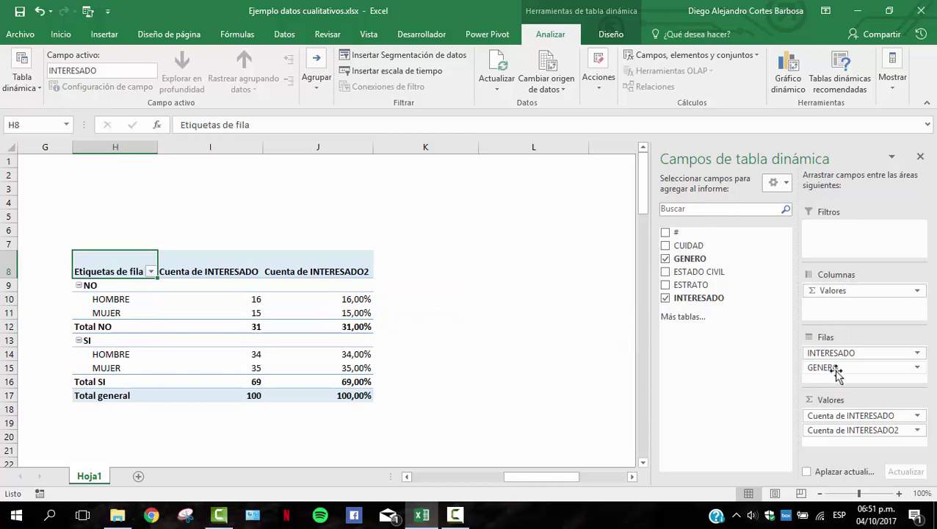
drag(835, 355, 845, 294)
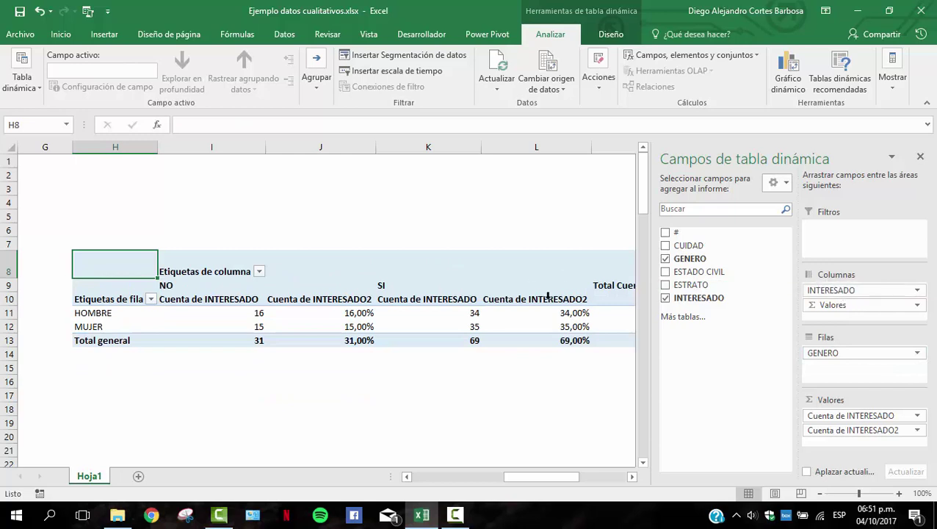
Move INTERESADO from the columns to the rows, nested beneath GENERO.
drag(833, 291, 839, 375)
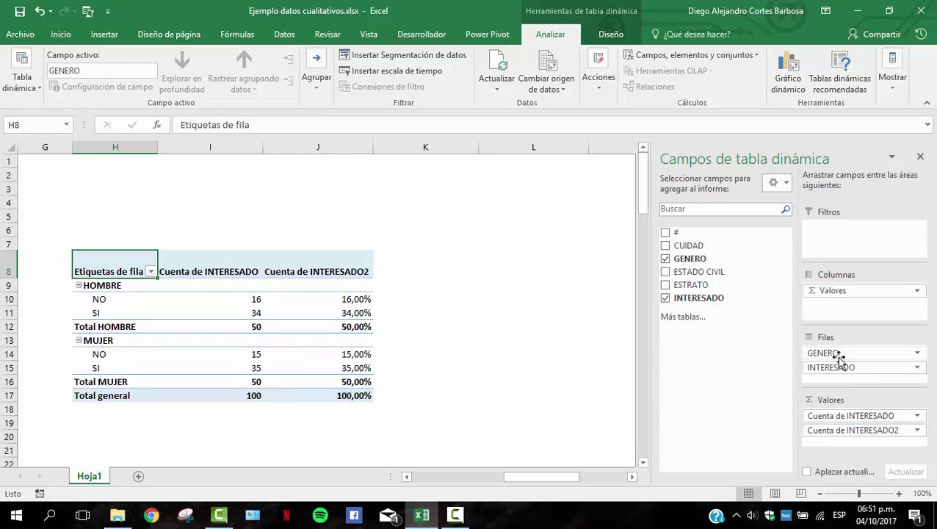
click(840, 358)
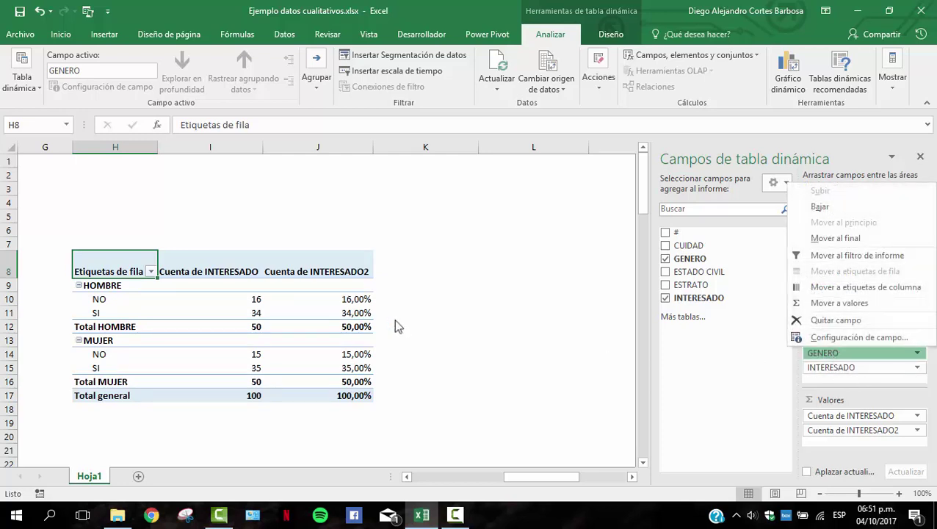
click(124, 304)
click(122, 302)
Compare the INTERESADO subtotals of the HOMBRE and MUJER groups in the pivot table.
click(105, 286)
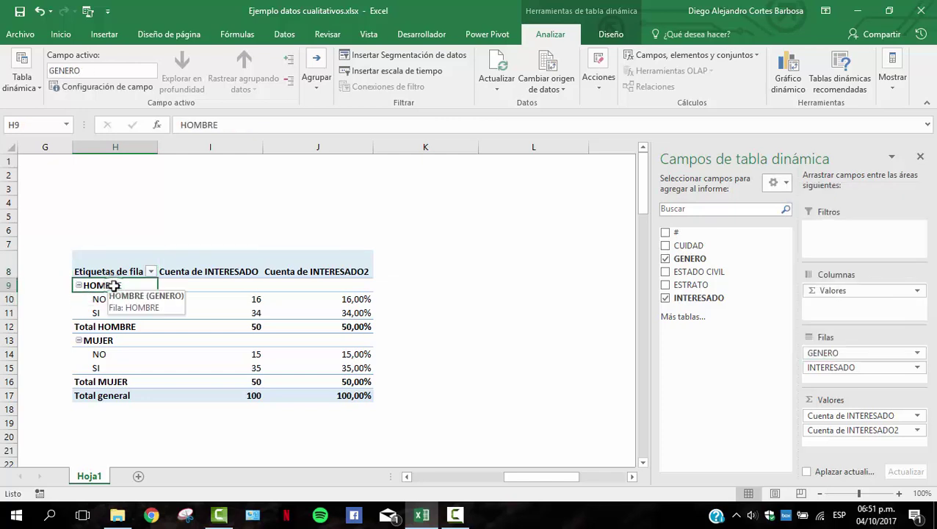
click(252, 326)
click(256, 381)
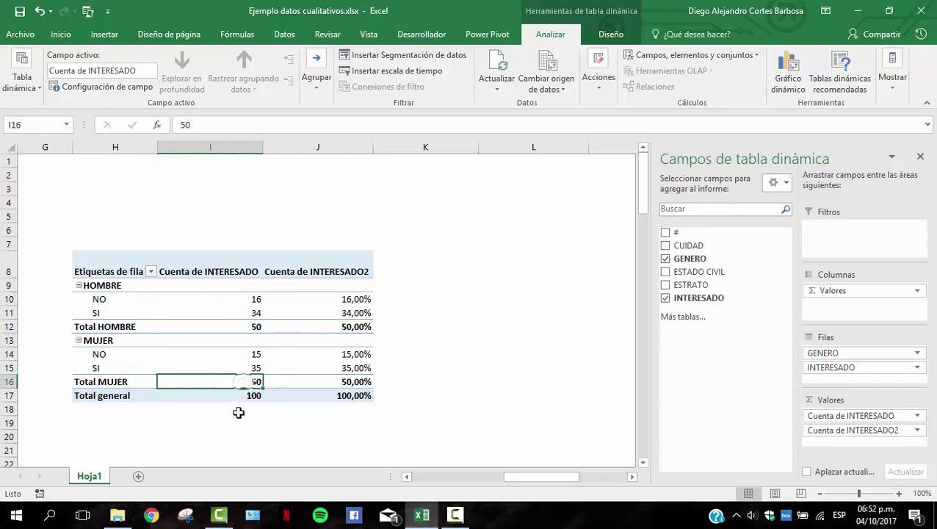
click(352, 326)
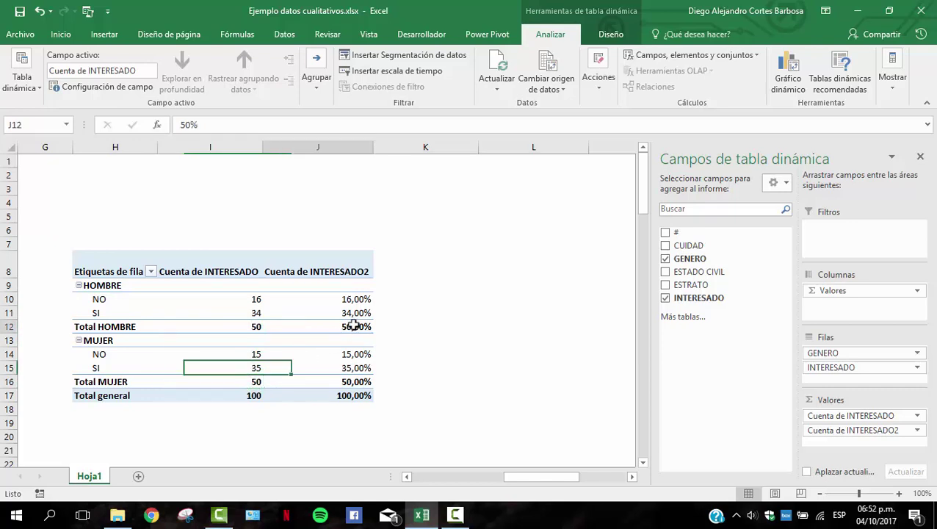
Compare the SI counts, SI percentages and group totals of HOMBRE and MUJER in the pivot table.
click(351, 381)
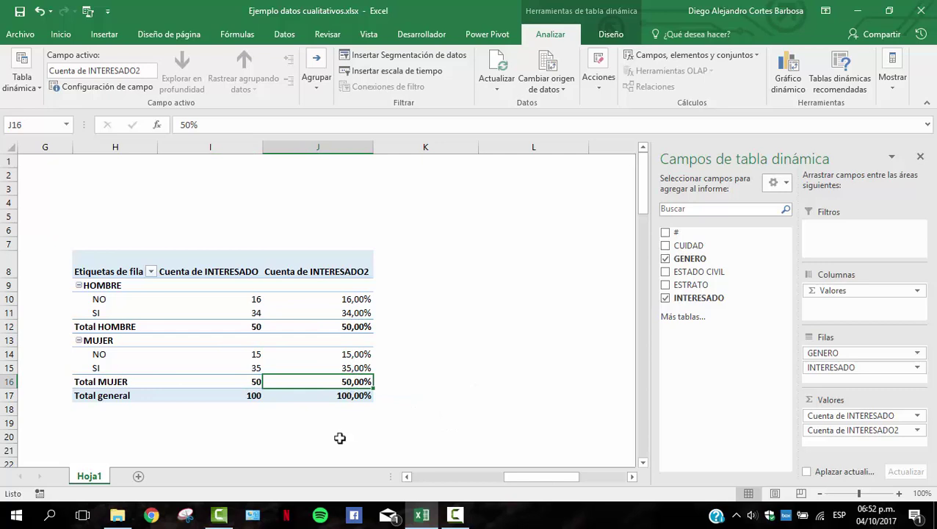
click(253, 312)
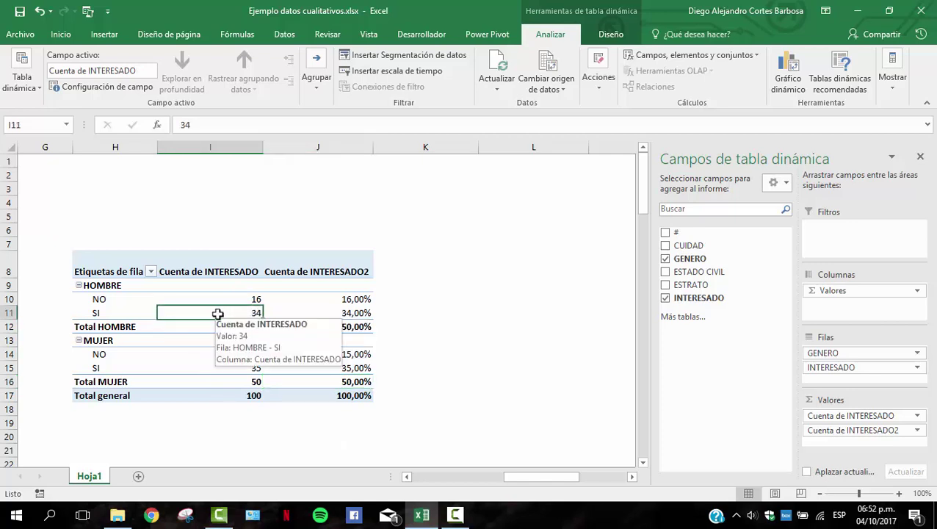
click(250, 367)
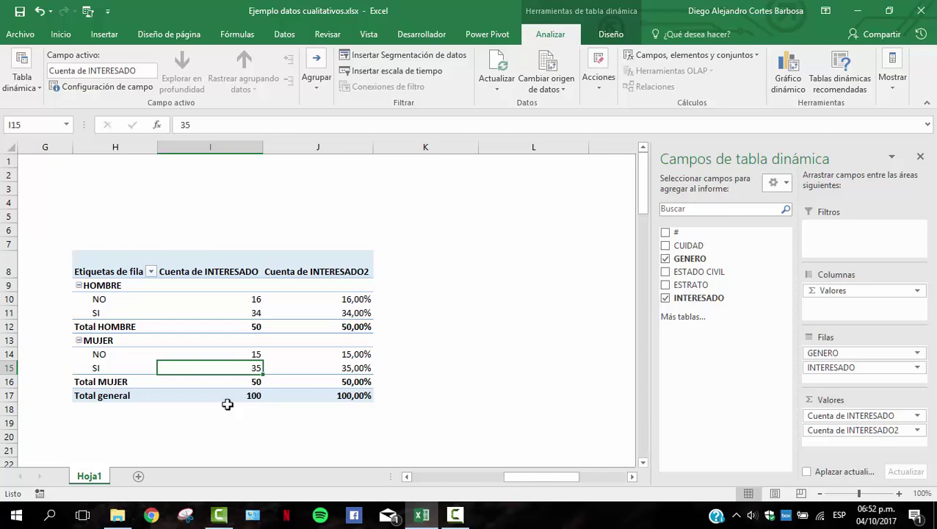
click(245, 326)
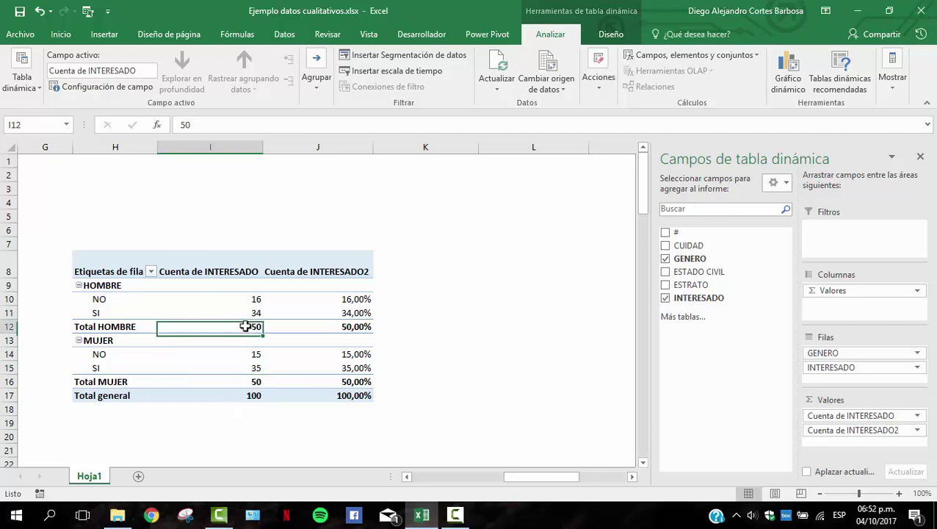
click(244, 380)
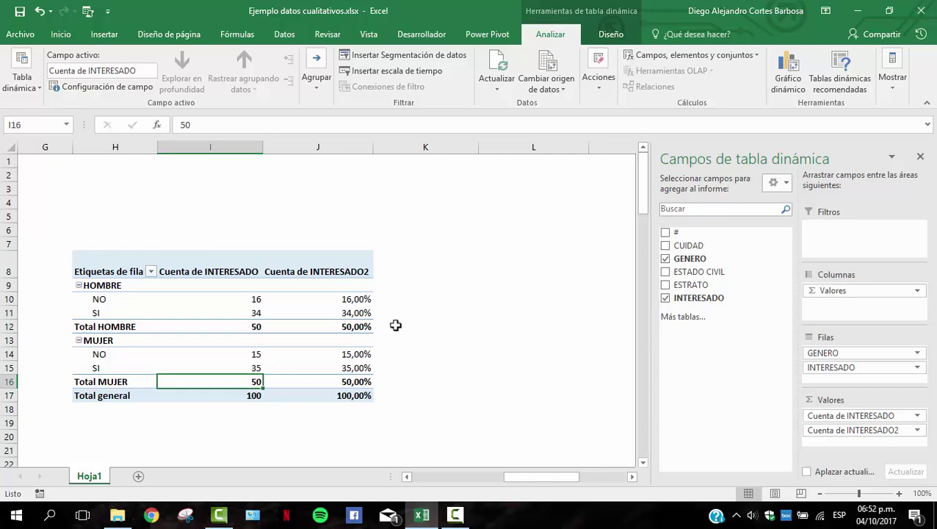
click(362, 314)
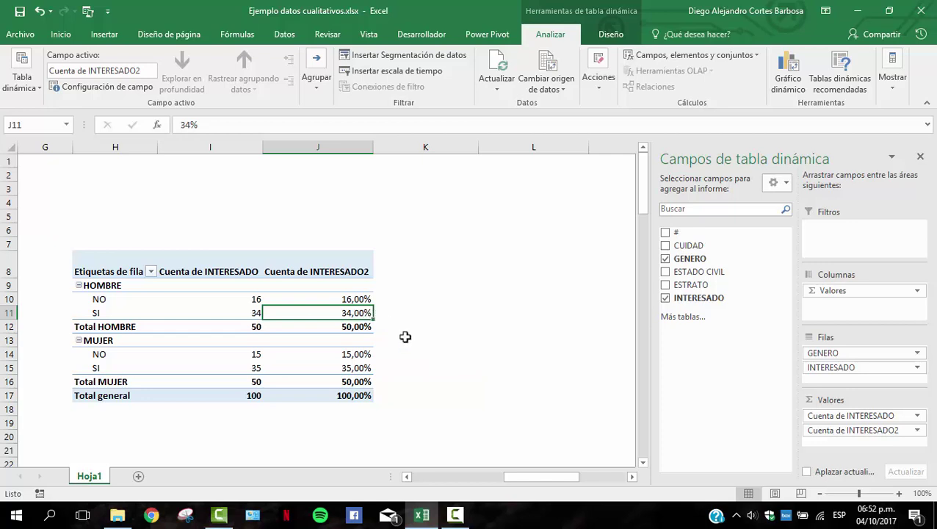
click(355, 369)
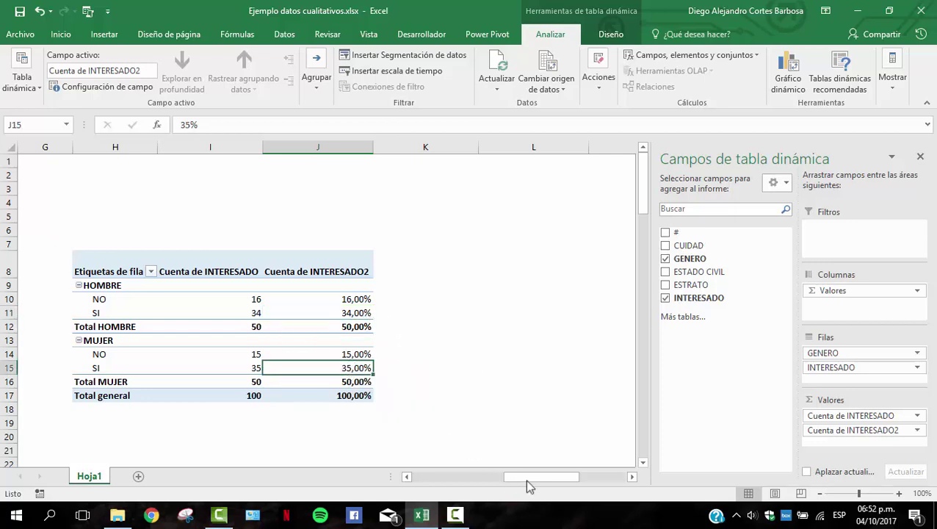
Check question 3 about the best-selling cities, then remove GENERO and Cuenta de INTERESADO2 from the pivot table.
drag(526, 478, 472, 481)
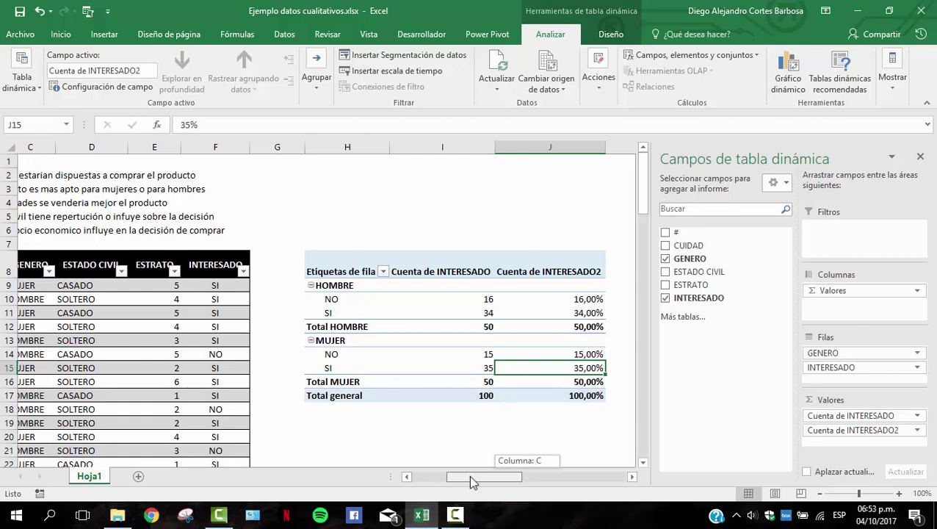
drag(468, 475, 431, 477)
click(63, 206)
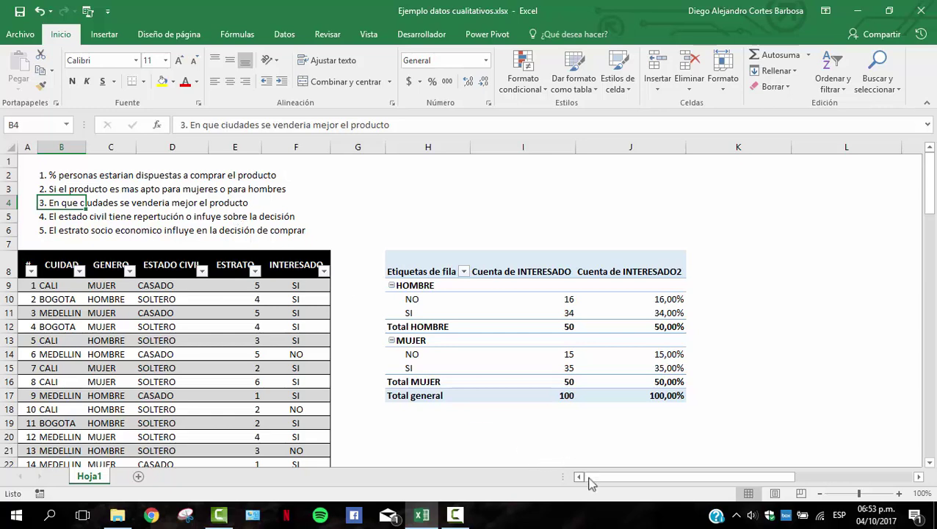
drag(596, 477, 644, 476)
click(449, 314)
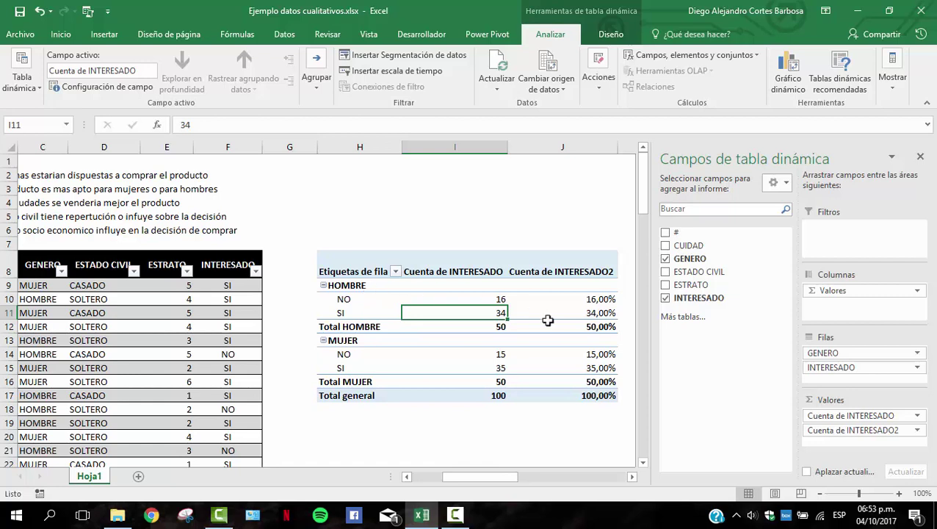
drag(855, 353, 720, 301)
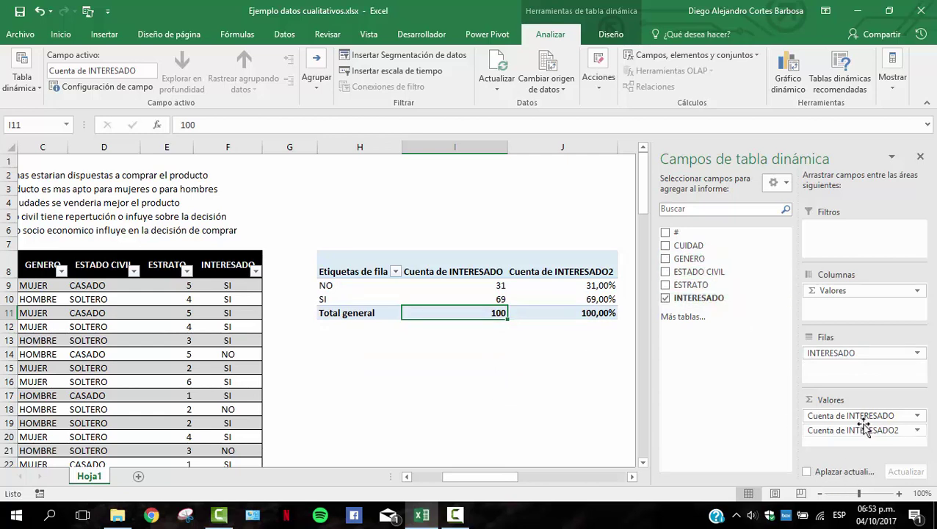
drag(852, 429, 743, 404)
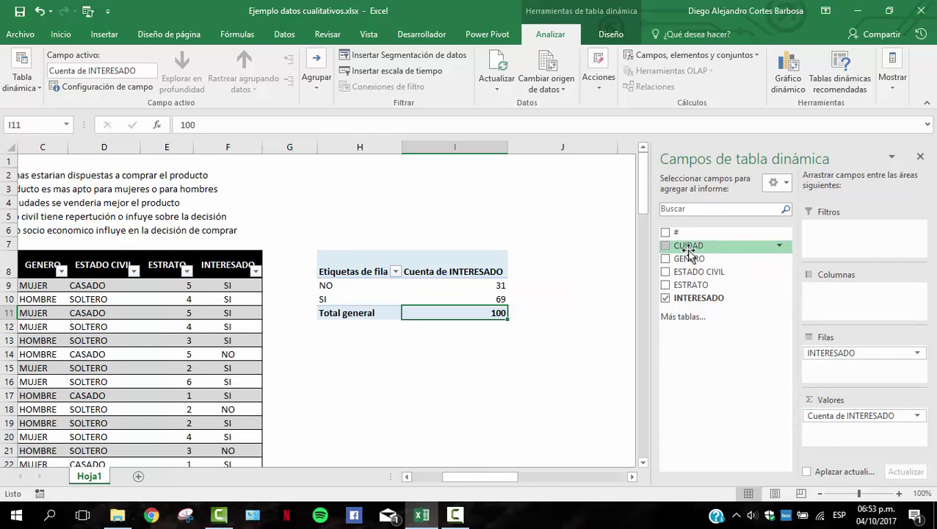
Add CUIDAD to the pivot table, arranging it in the rows with INTERESADO in the columns.
drag(689, 245, 862, 303)
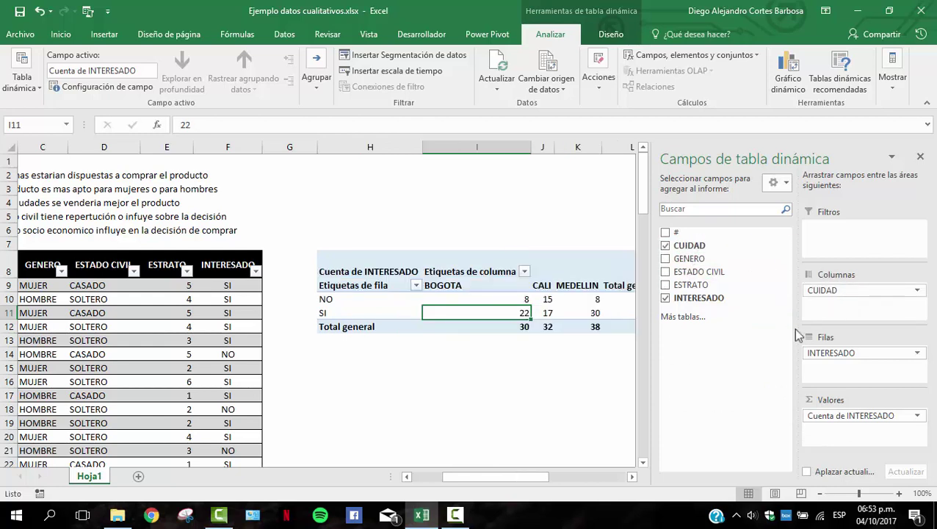
drag(525, 477, 556, 485)
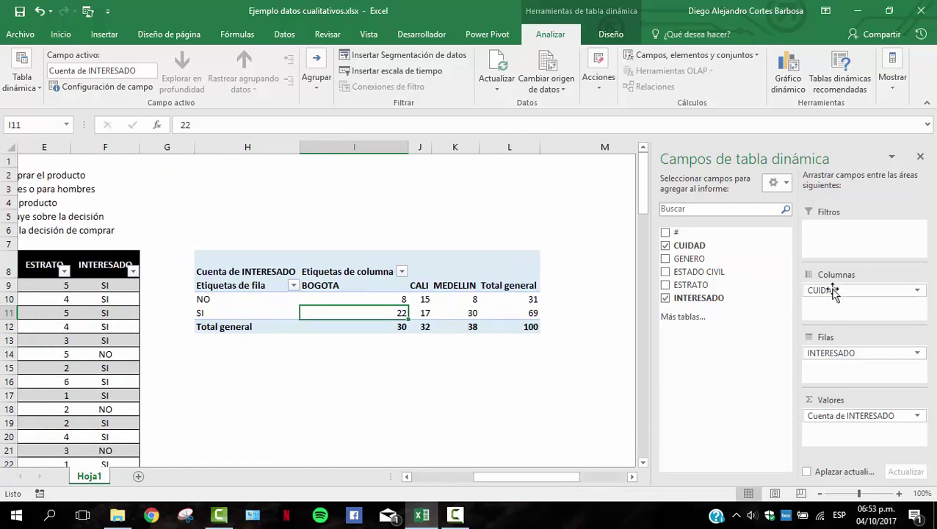
drag(833, 292, 874, 306)
Examine the NO and SI columns by city, selecting the SI counts for BOGOTA, CALI and MEDELLIN.
click(337, 285)
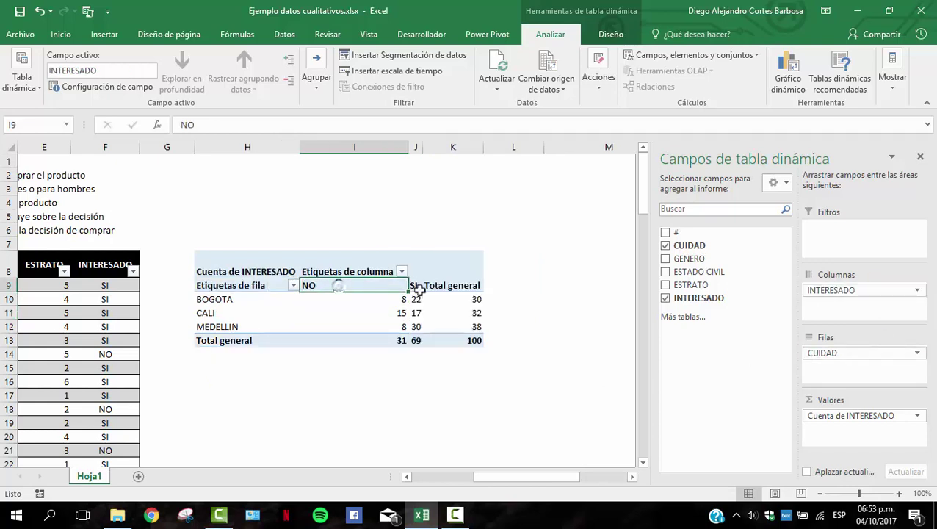
click(413, 285)
click(348, 299)
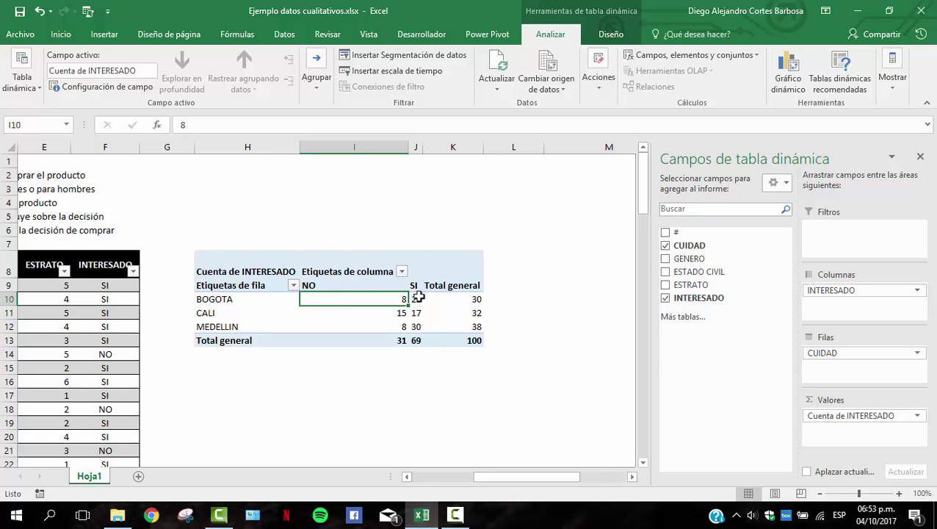
click(225, 298)
click(220, 312)
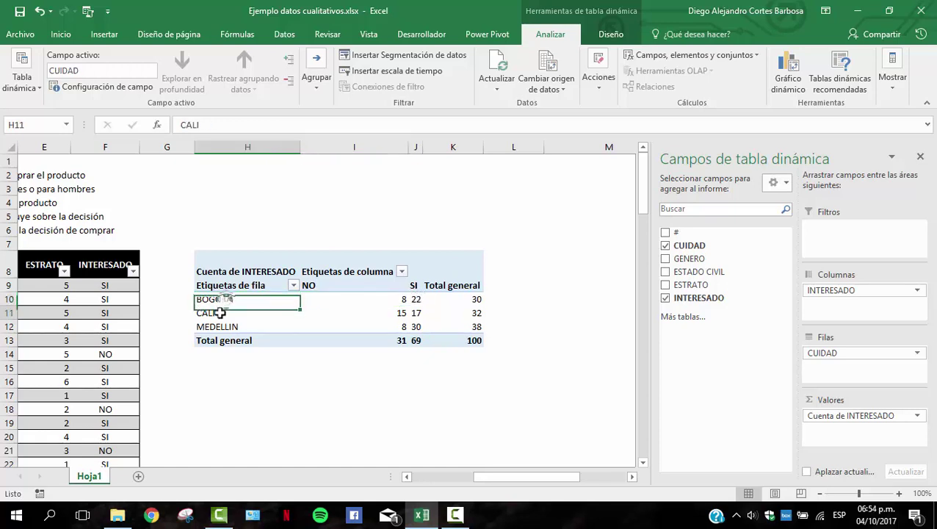
click(220, 326)
click(419, 299)
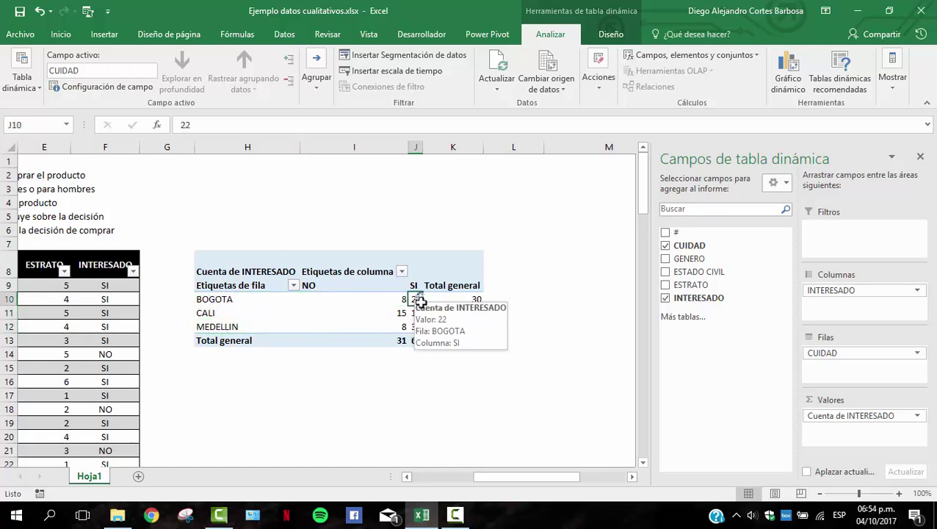
drag(419, 299, 419, 326)
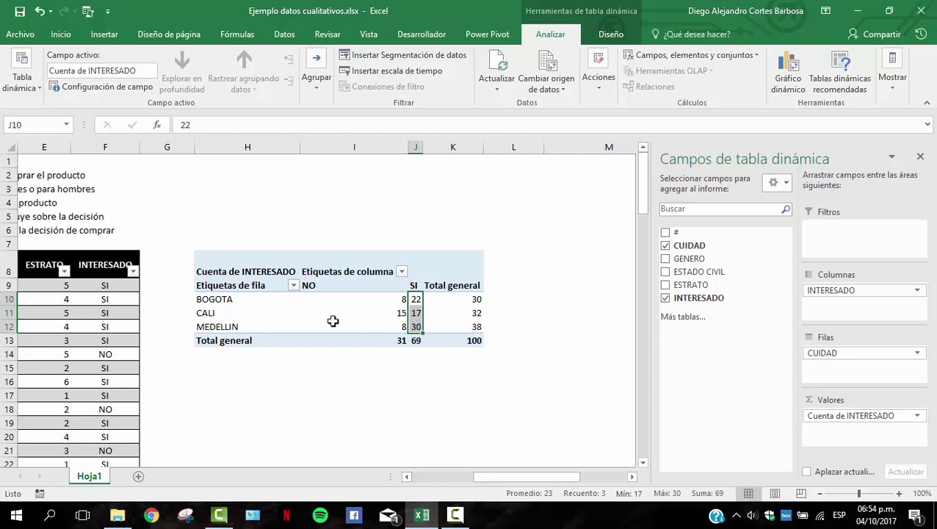
Examine the CALI row, comparing its NO and SI counts with the city's total.
drag(223, 313, 463, 312)
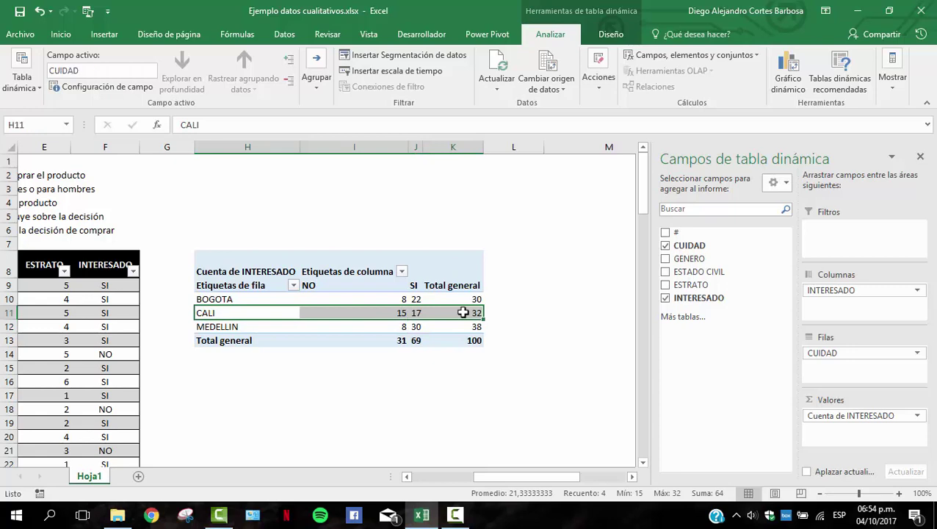
click(393, 315)
click(415, 314)
click(389, 312)
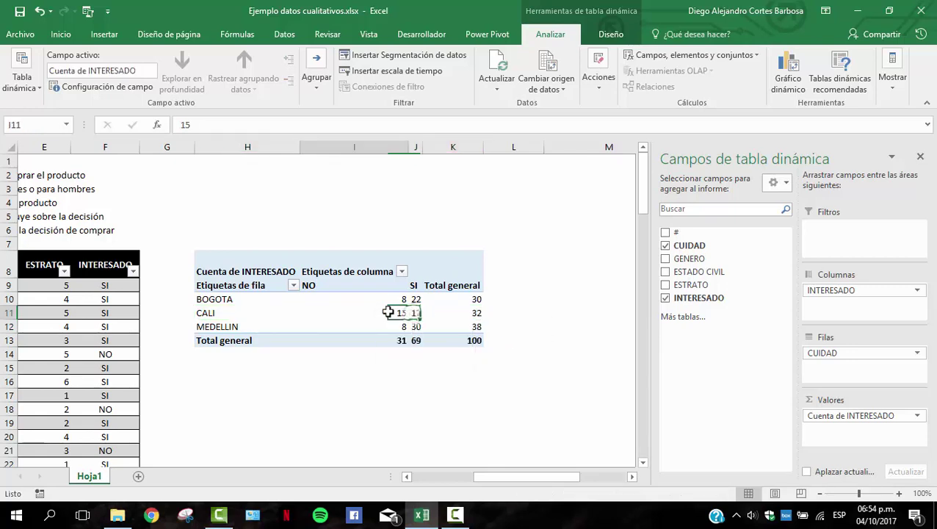
click(415, 313)
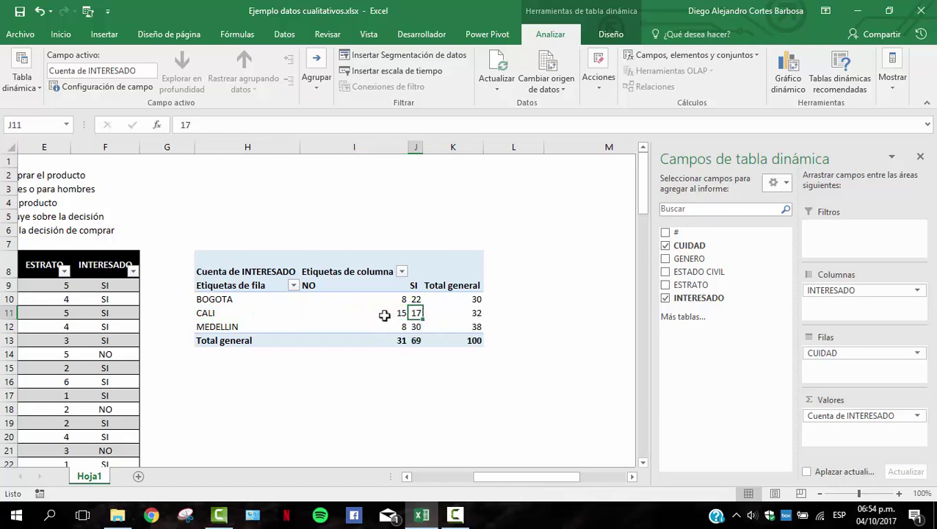
click(461, 315)
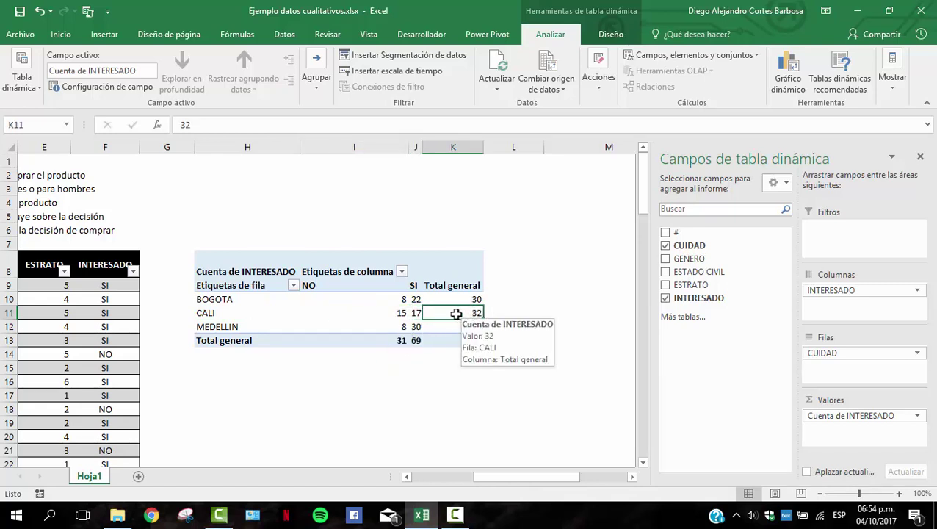
click(383, 314)
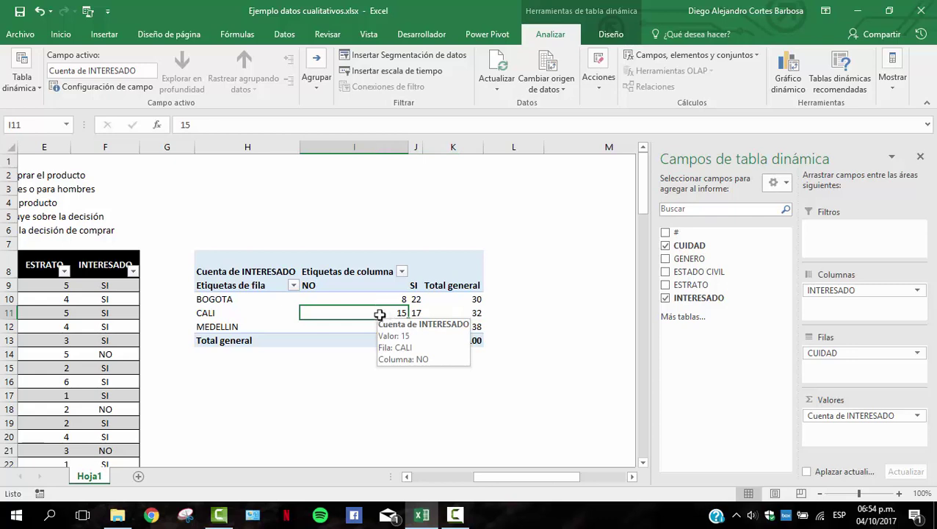
click(413, 313)
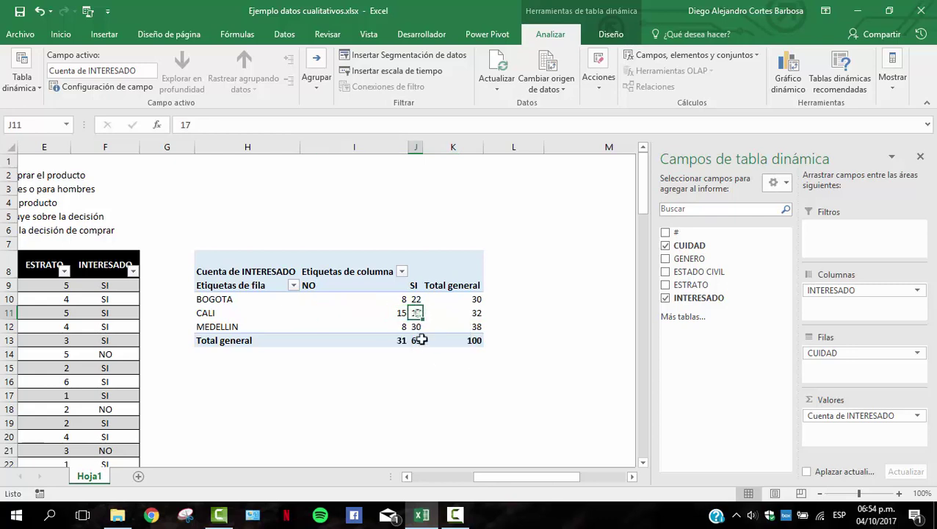
mouse_move(442, 335)
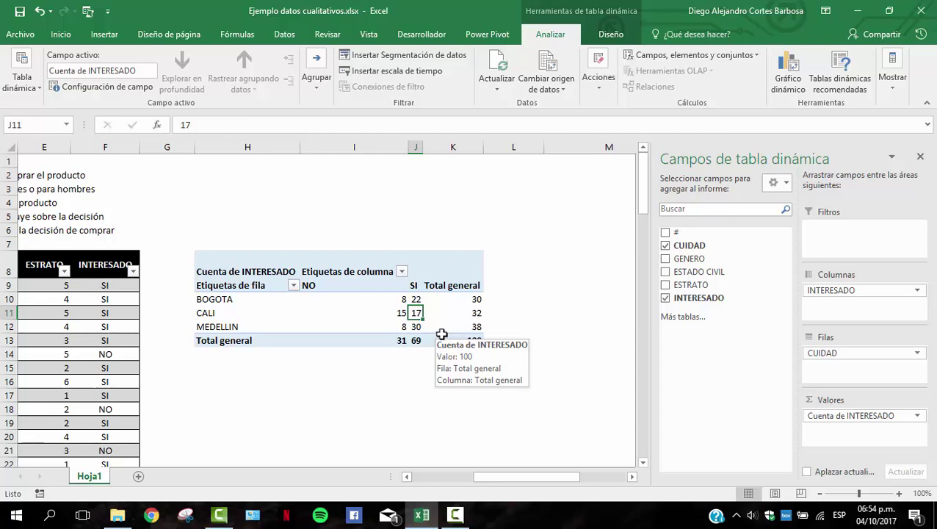
Compare BOGOTA and MEDELLIN with CALI in the pivot table, ending with the full CALI row selected.
click(209, 299)
click(217, 326)
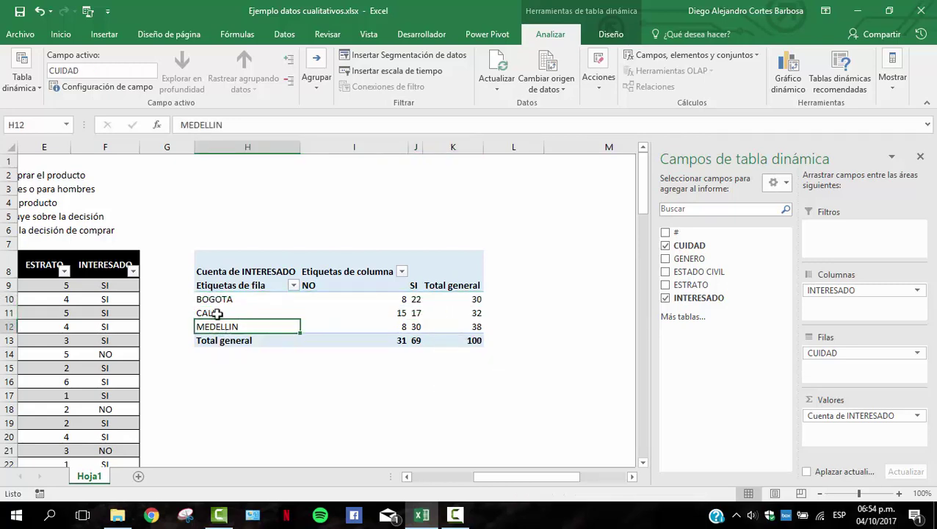
click(217, 314)
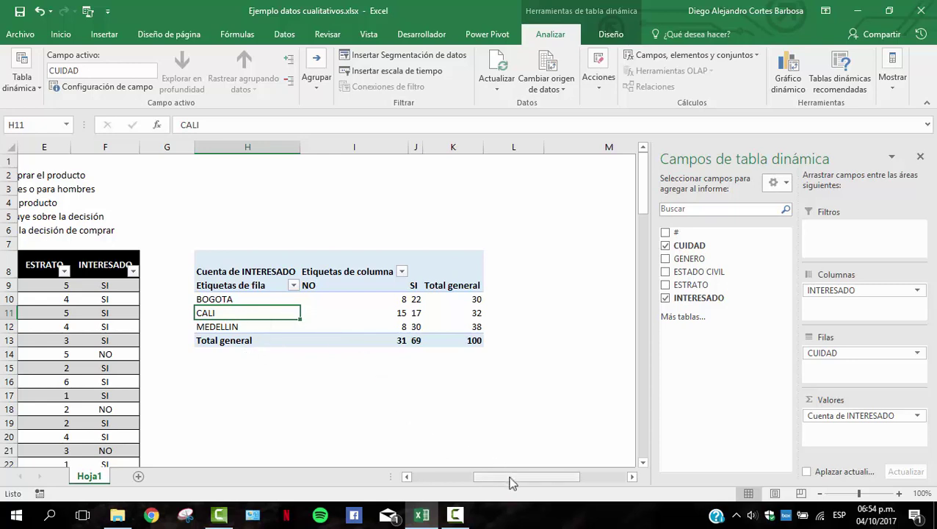
drag(512, 482, 490, 481)
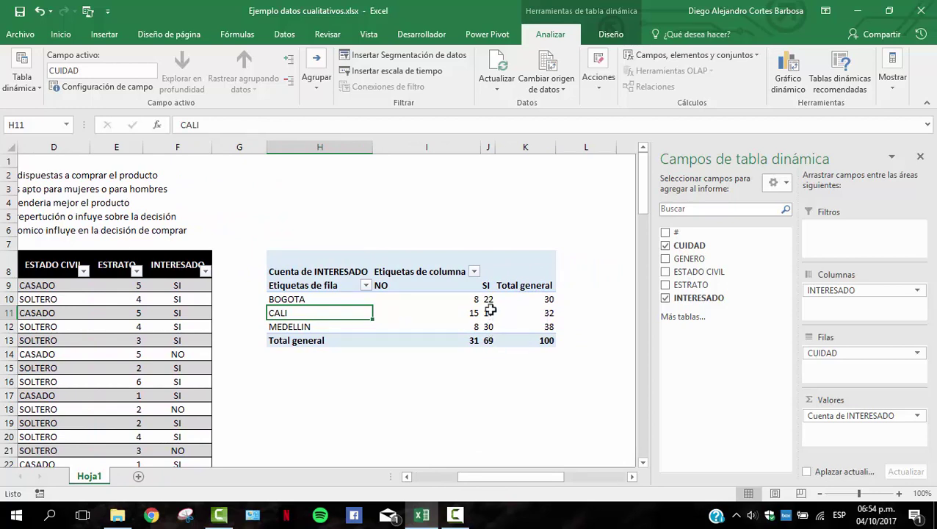
mouse_move(492, 298)
drag(287, 313, 549, 314)
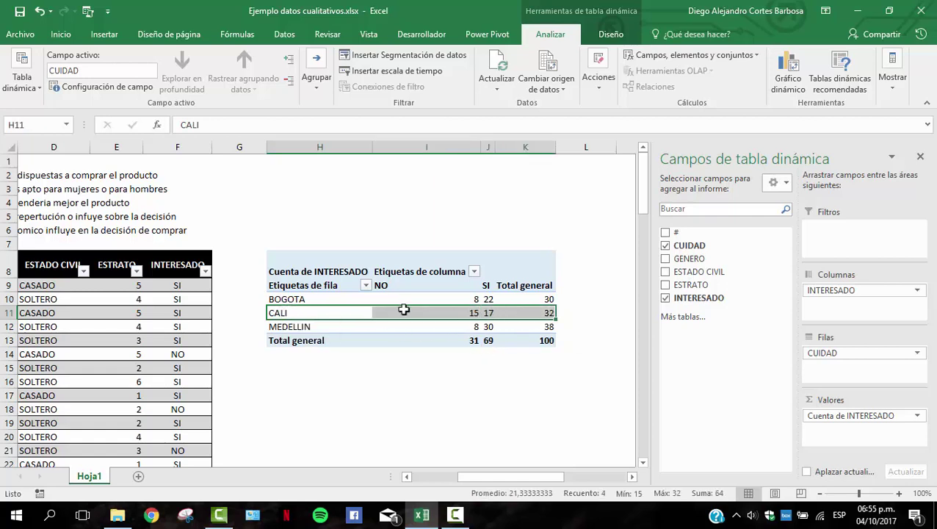
Compare the NO counts of BOGOTA, MEDELLIN and CALI, and reselect the whole CALI row.
click(455, 297)
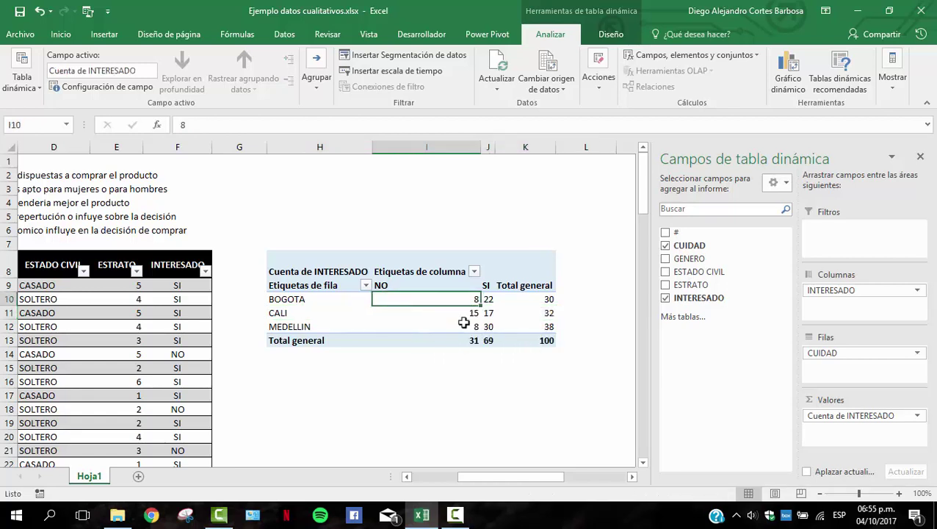
click(461, 326)
click(463, 312)
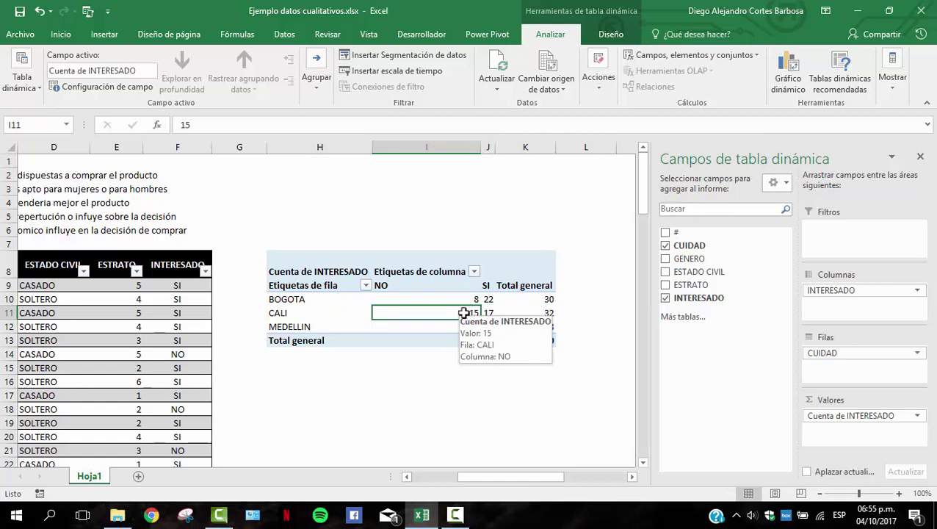
click(432, 297)
mouse_move(431, 297)
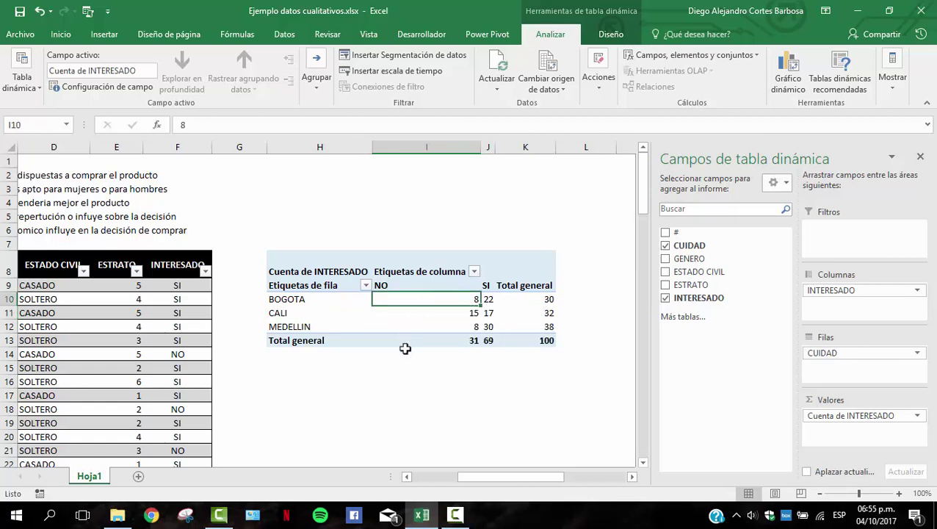
click(382, 313)
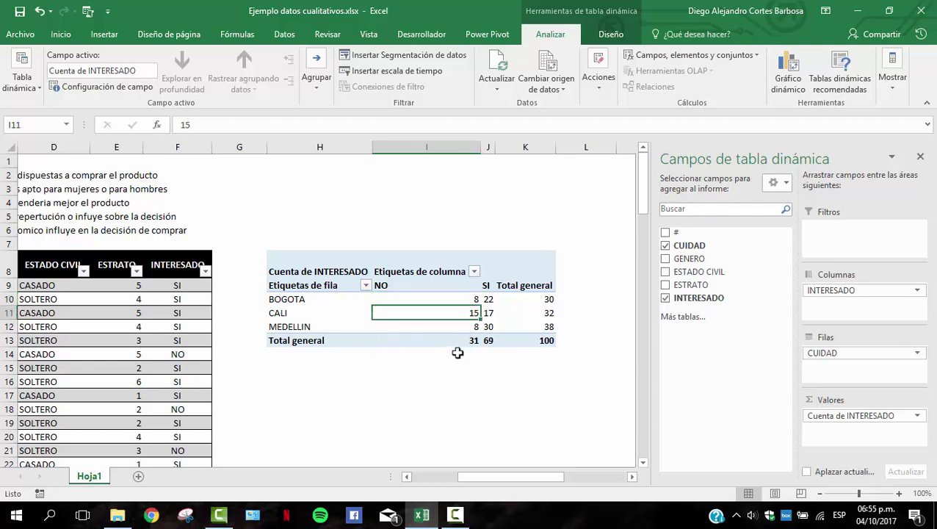
drag(294, 314, 552, 317)
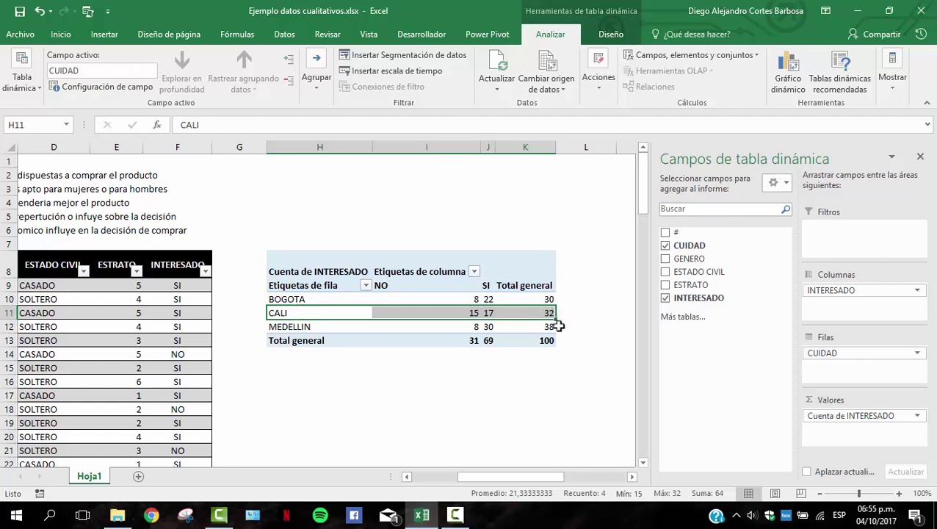
Add INTERESADO a second time to the pivot table's values and bring the widened table into view.
click(520, 343)
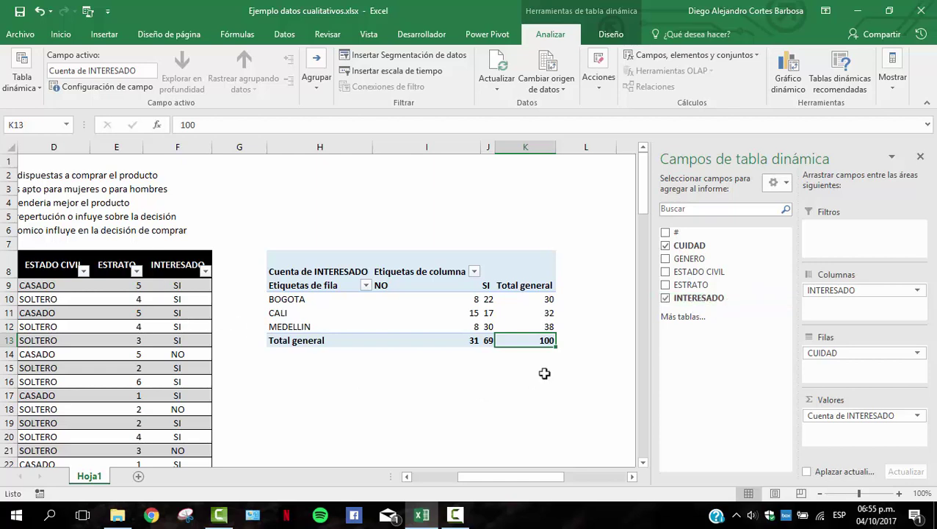
drag(705, 298, 827, 440)
drag(479, 485, 525, 478)
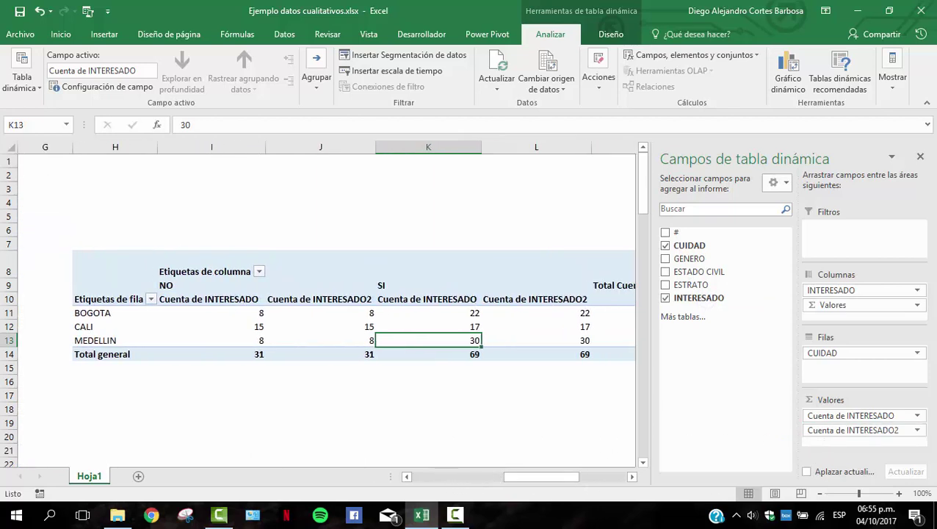
Set Cuenta de INTERESADO2 to show its values as % del total general.
click(866, 430)
click(879, 414)
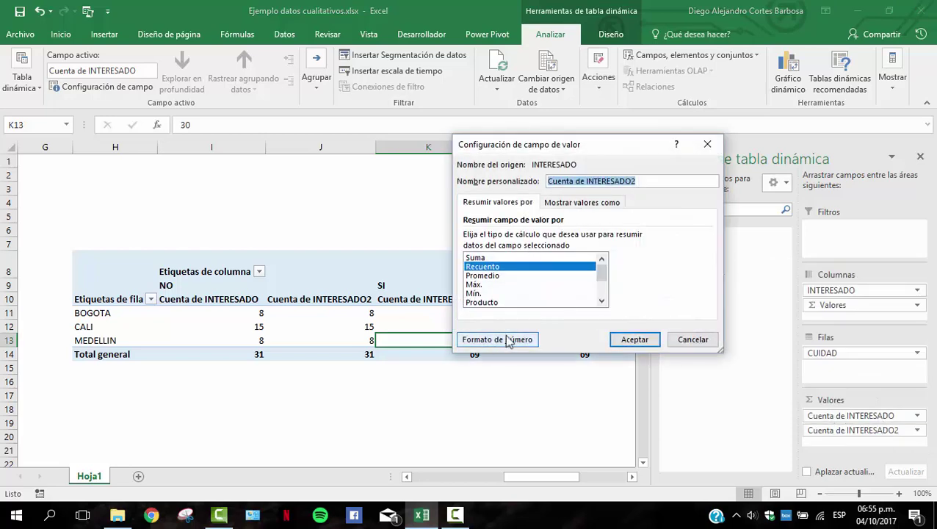
click(577, 204)
click(703, 236)
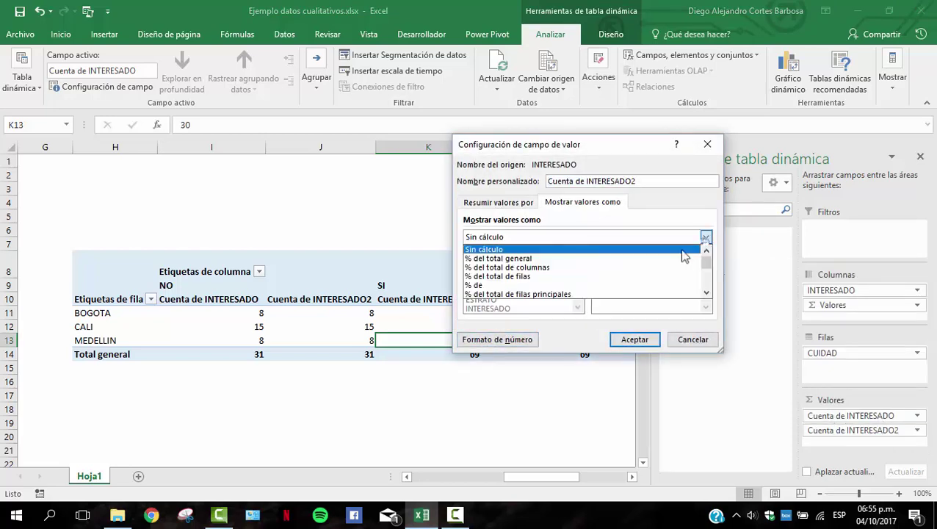
click(518, 259)
click(633, 339)
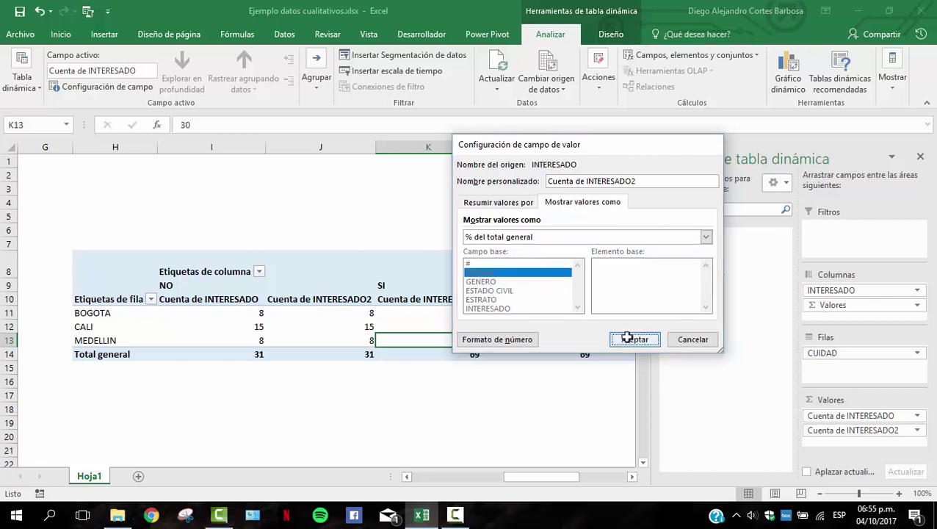
Examine the NO columns, checking the percentages of BOGOTA, CALI, MEDELLIN and Total general.
click(330, 312)
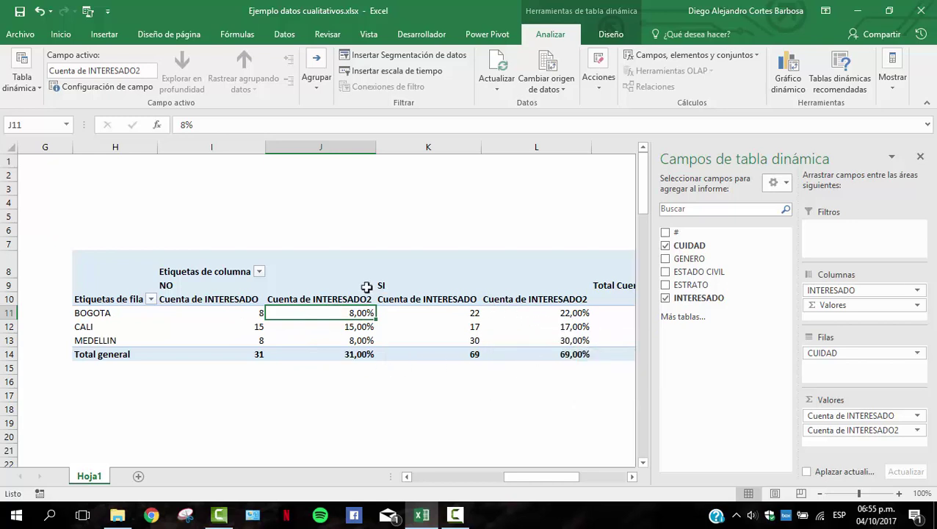
click(184, 285)
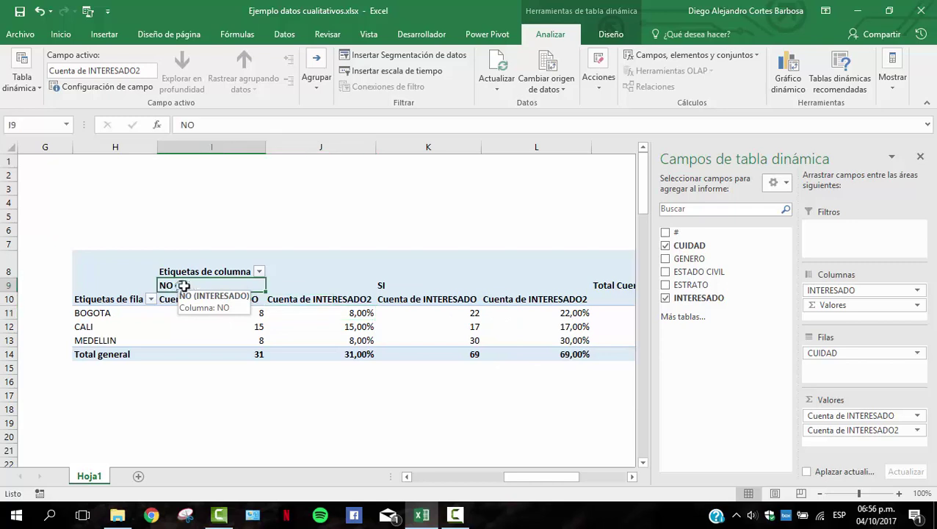
drag(184, 286, 343, 353)
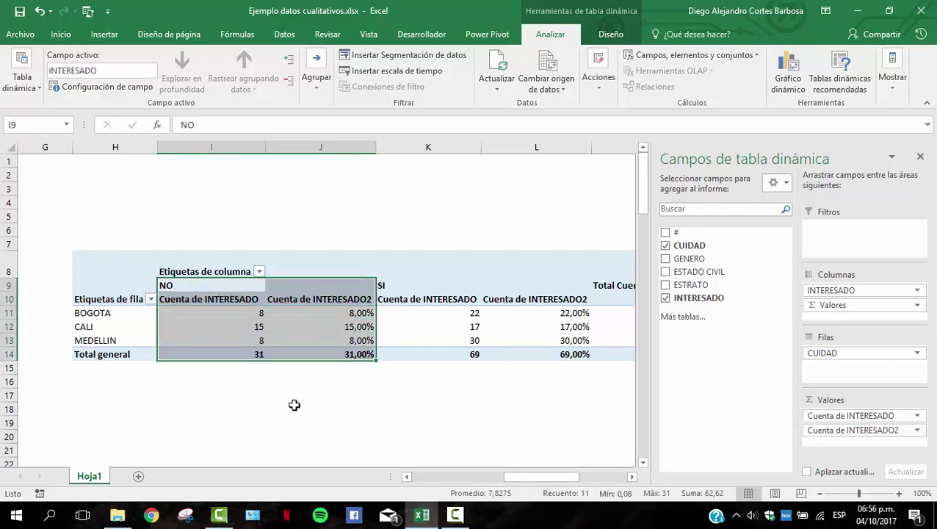
click(362, 313)
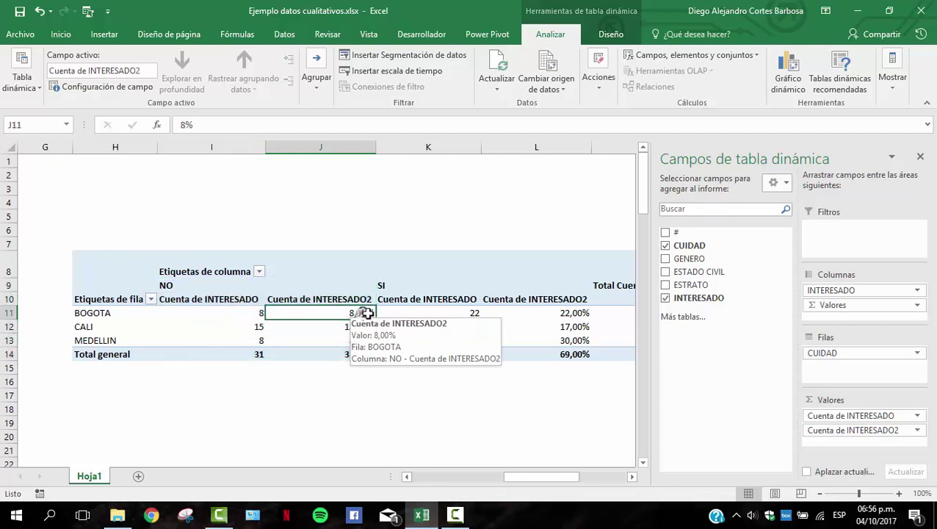
click(364, 327)
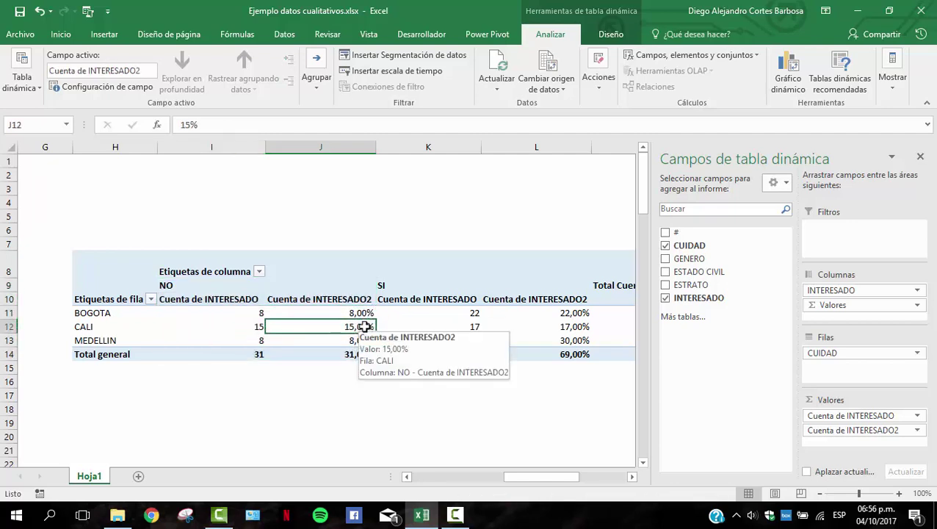
click(365, 340)
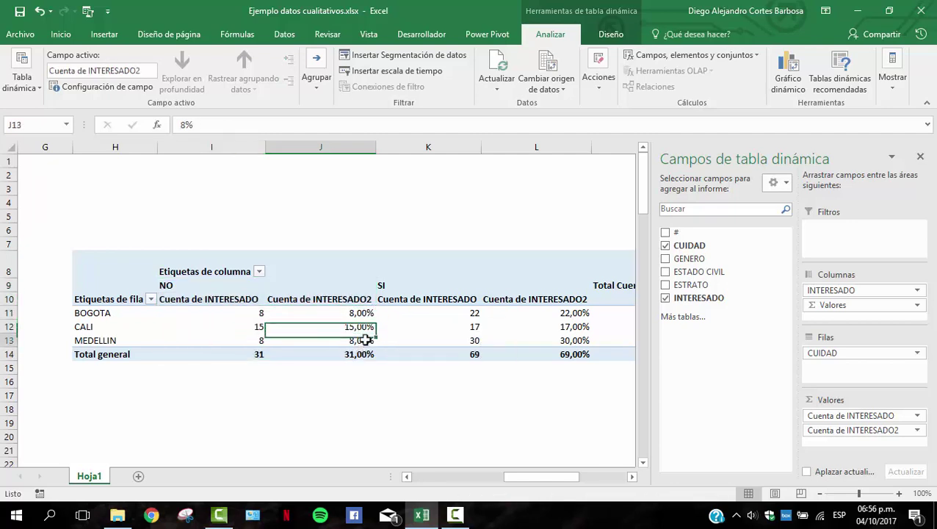
click(357, 354)
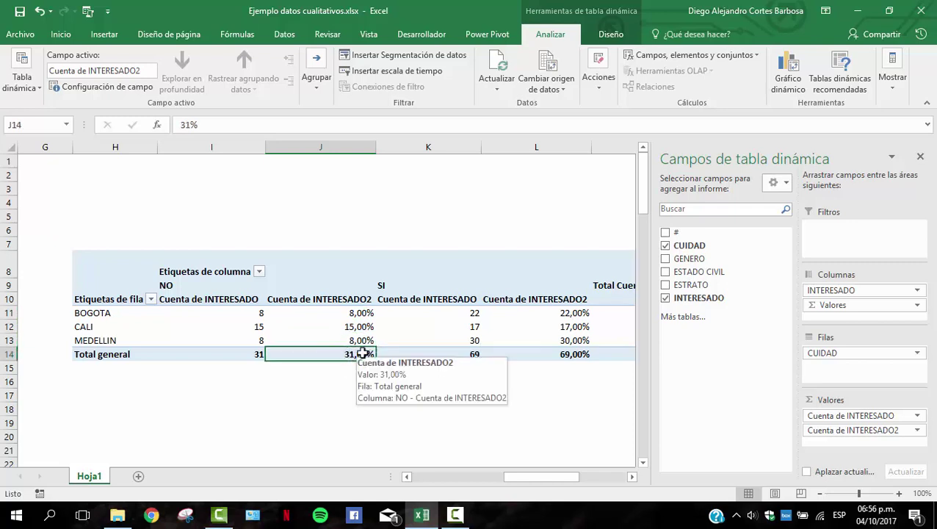
Examine the SI percentages of BOGOTA, CALI, MEDELLIN and Total general.
click(402, 285)
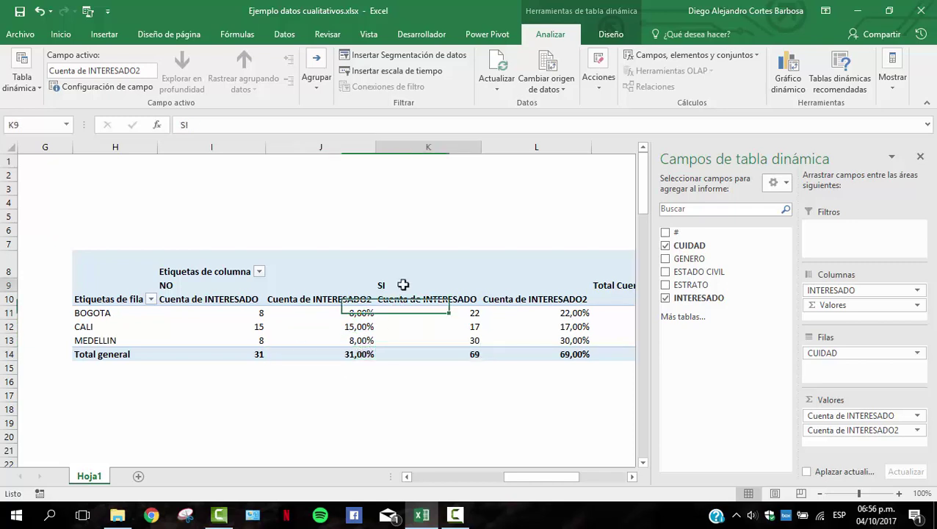
click(566, 313)
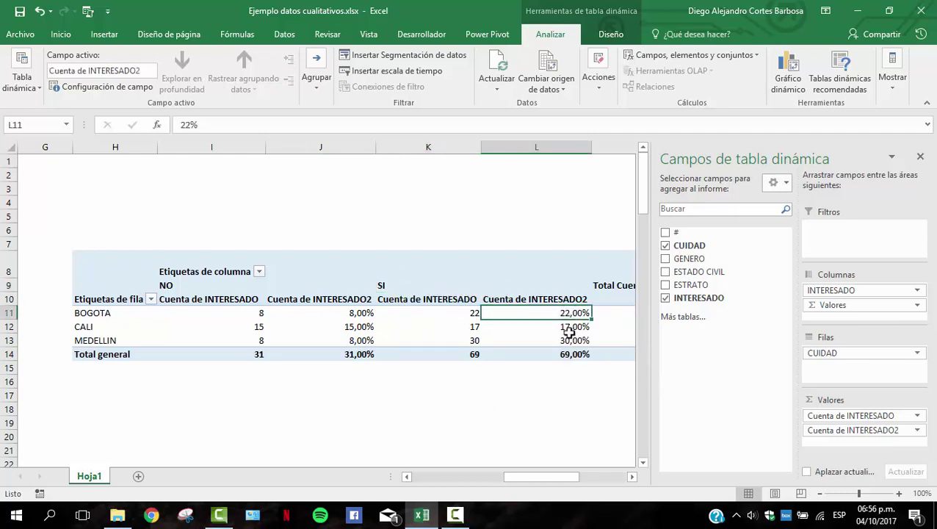
mouse_move(544, 353)
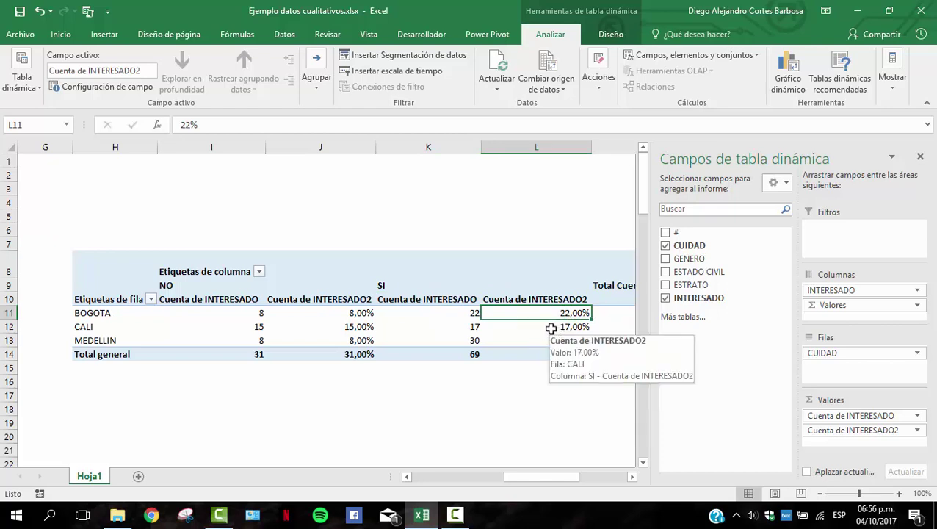
click(550, 328)
click(564, 340)
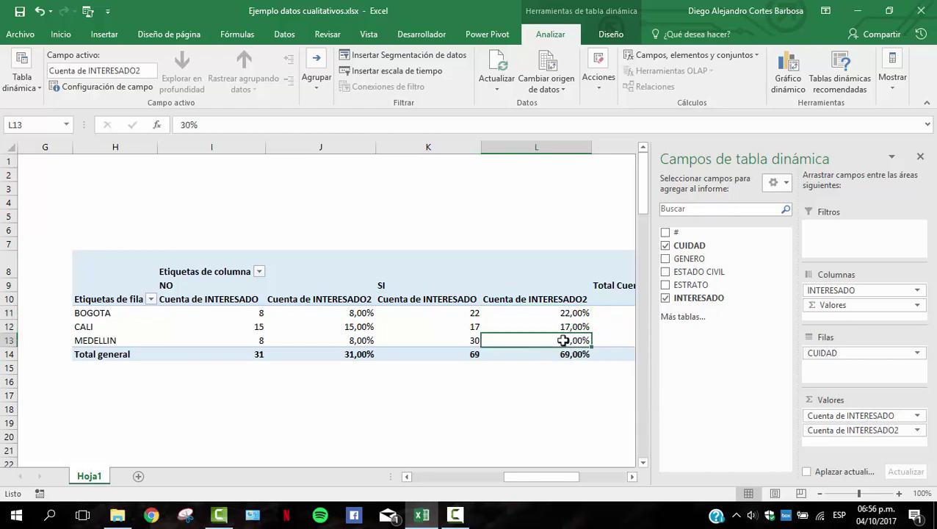
click(551, 353)
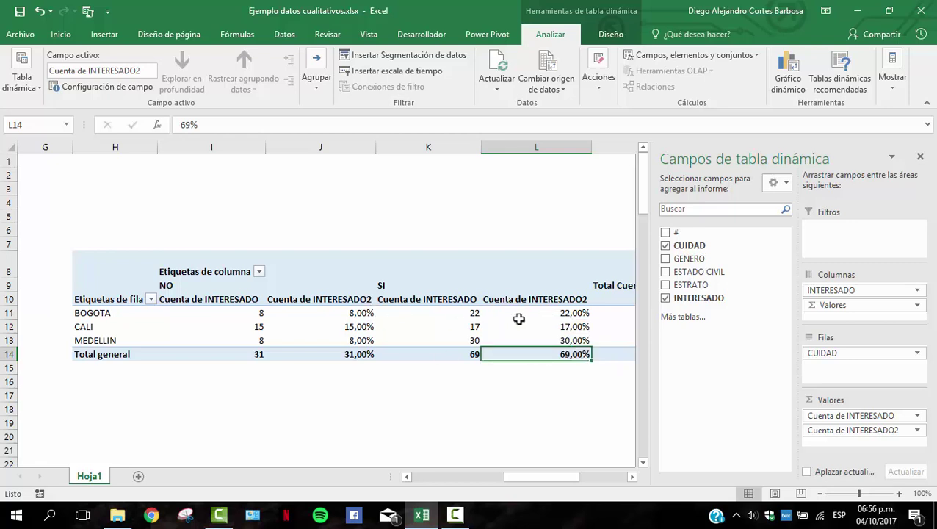
Compare BOGOTA's NO and SI counts and percentages with the grand totals, ending with BOGOTA's four values selected.
click(550, 313)
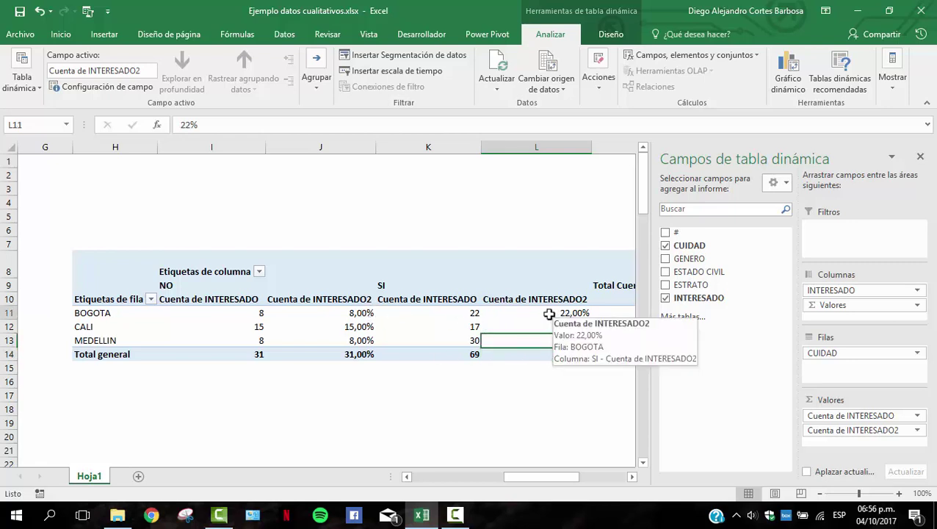
click(469, 313)
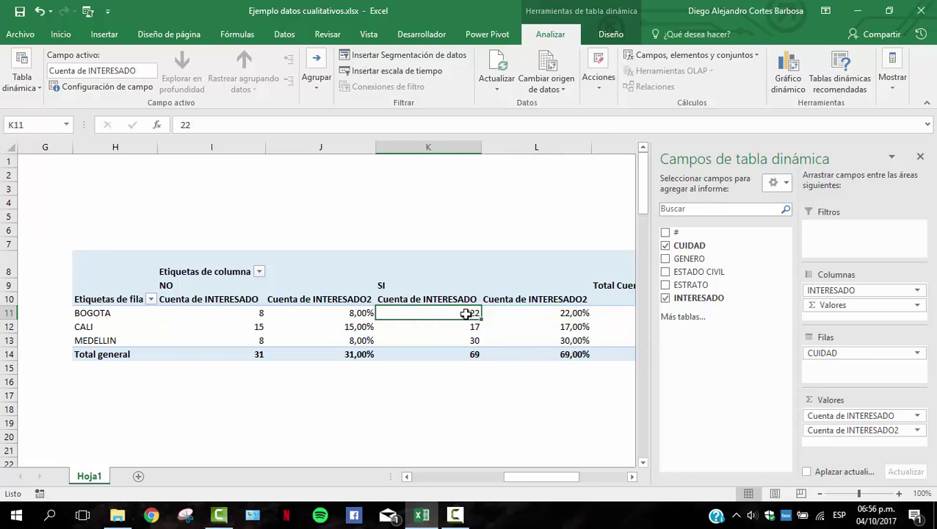
click(243, 313)
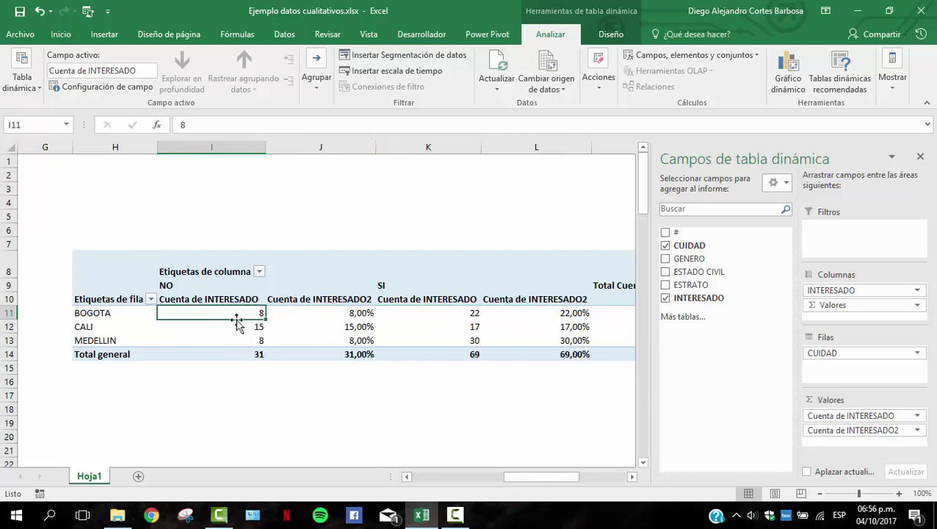
click(461, 315)
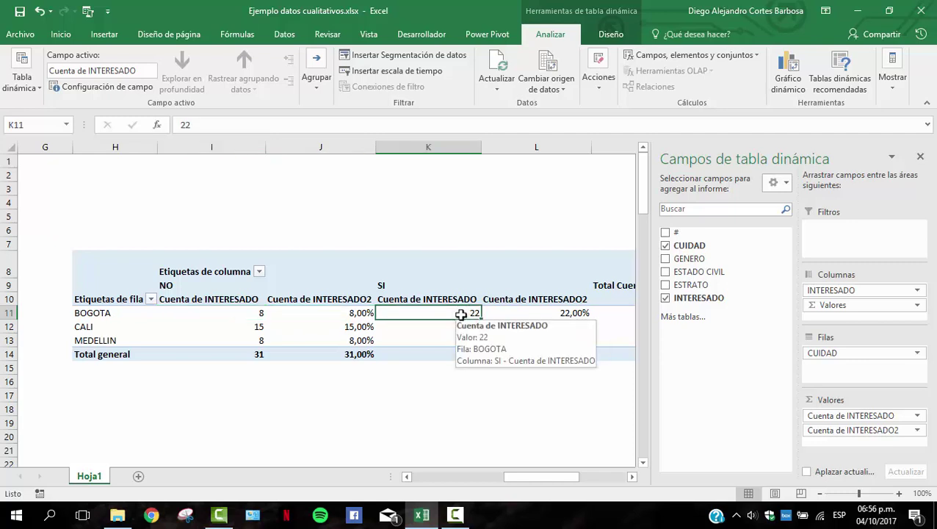
click(522, 312)
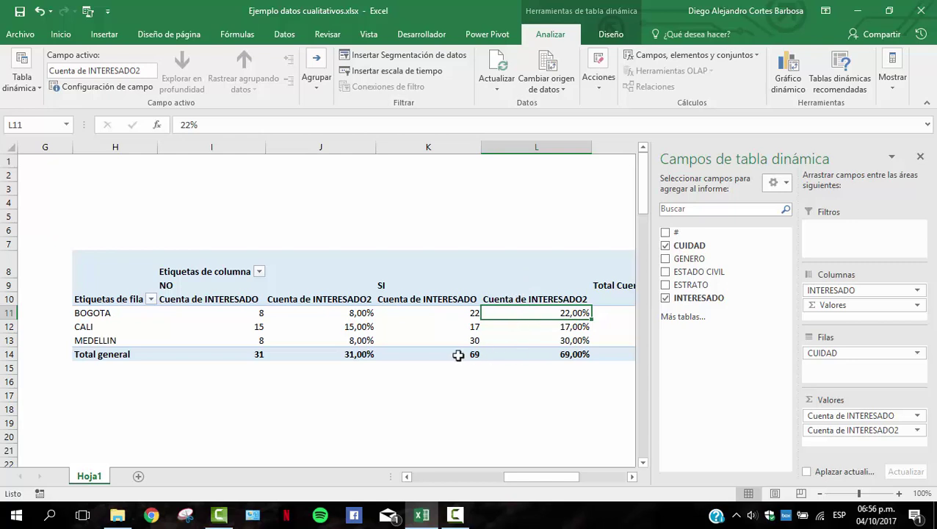
drag(457, 356, 247, 357)
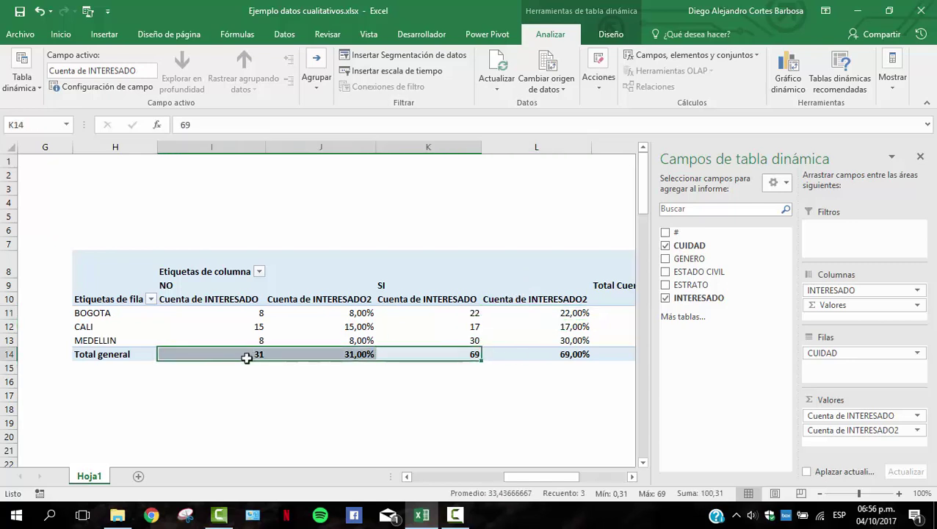
click(220, 312)
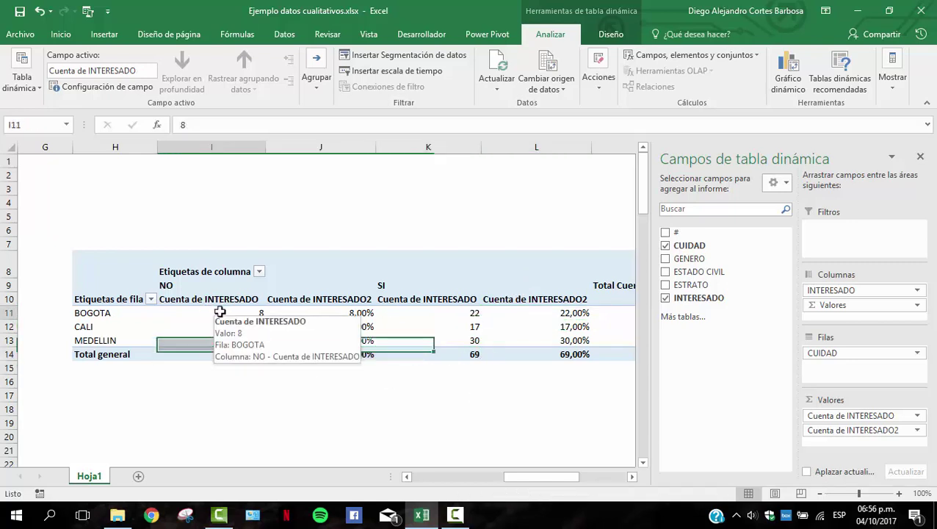
drag(220, 312, 554, 312)
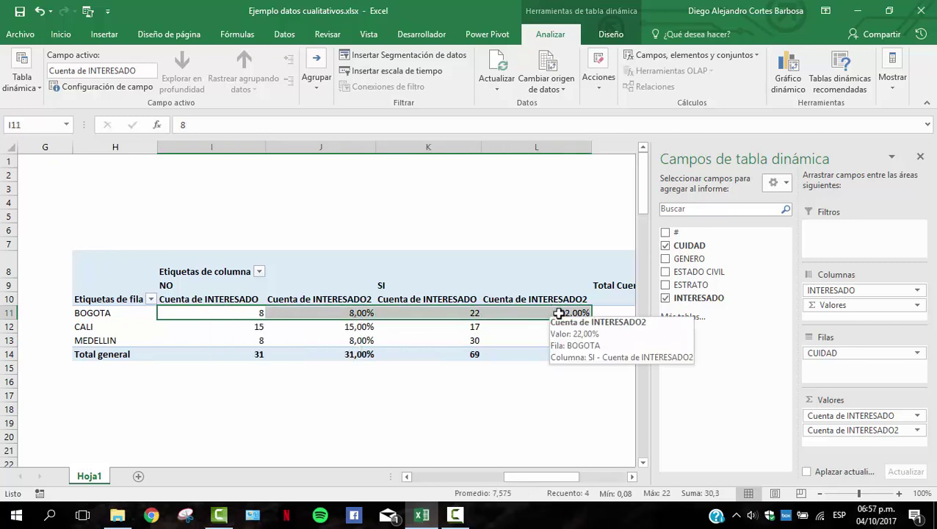
Change Cuenta de INTERESADO2 to show its values as % del total de filas.
click(916, 429)
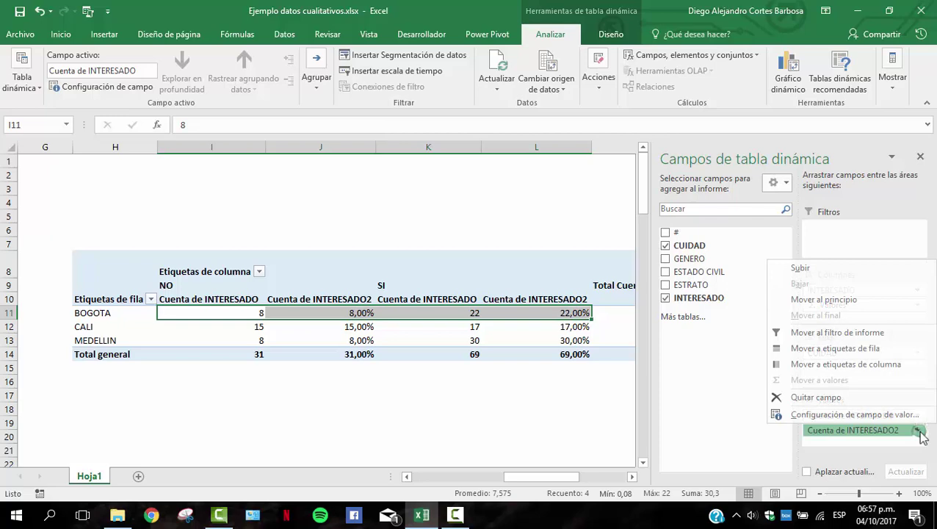
click(847, 415)
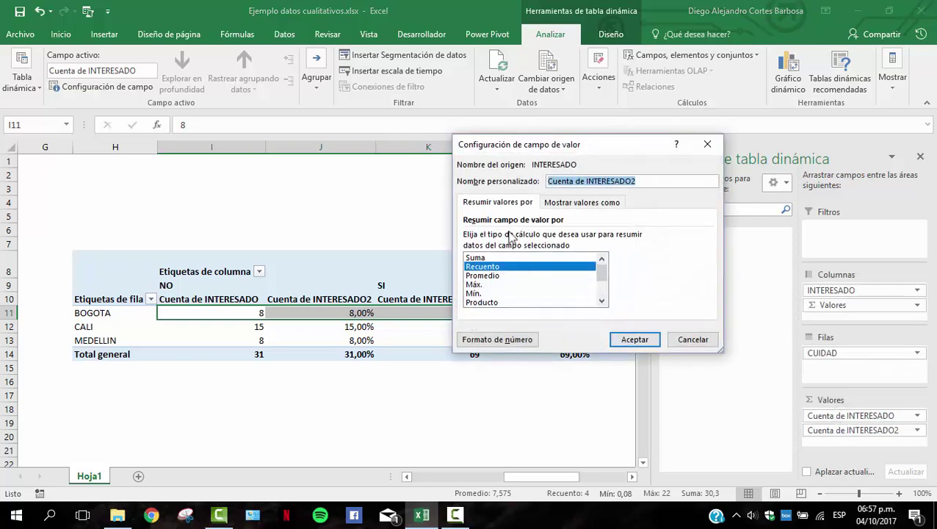
click(582, 202)
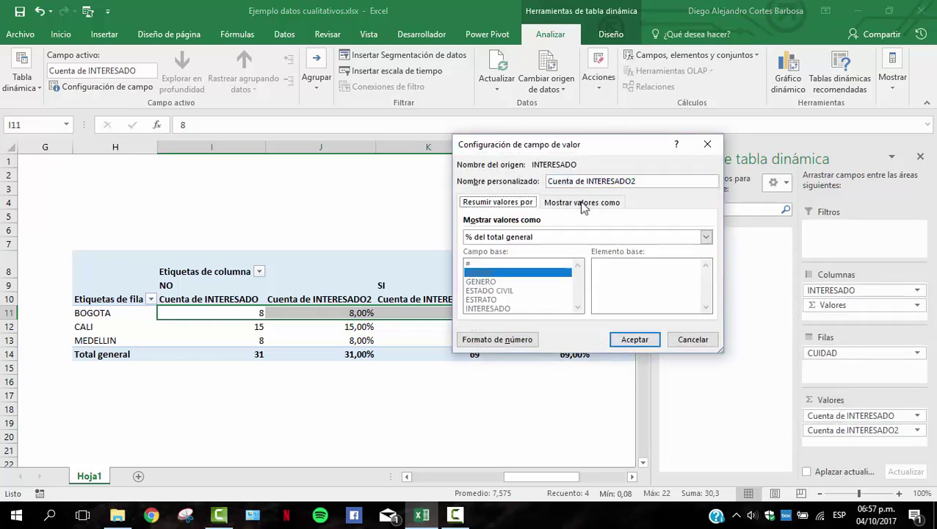
click(705, 237)
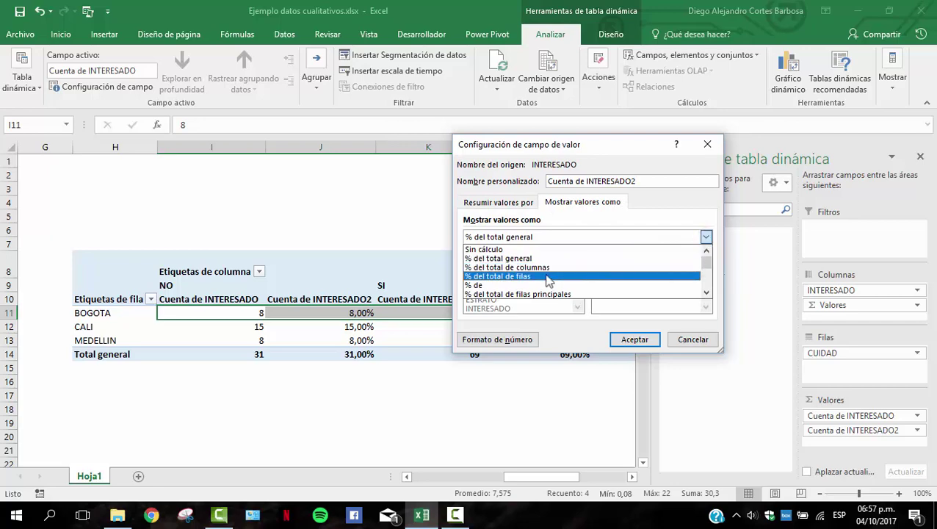
click(548, 277)
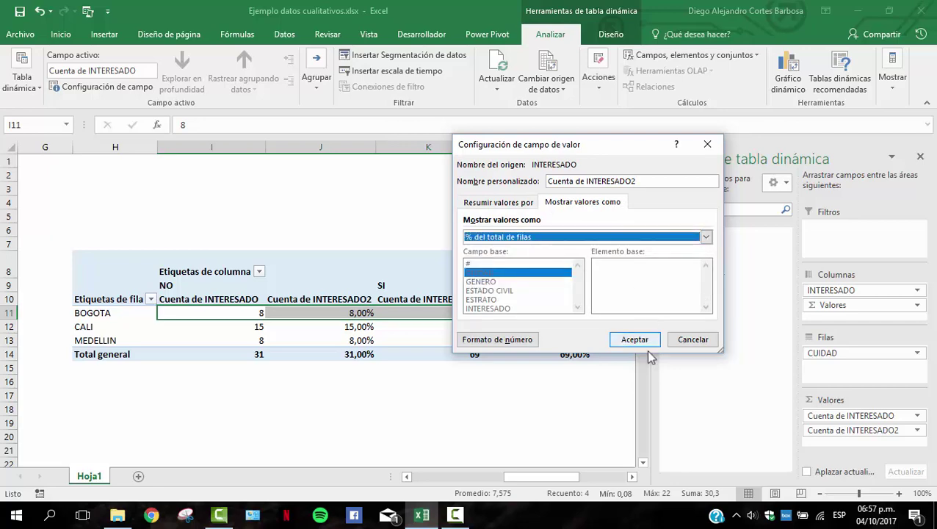
click(631, 339)
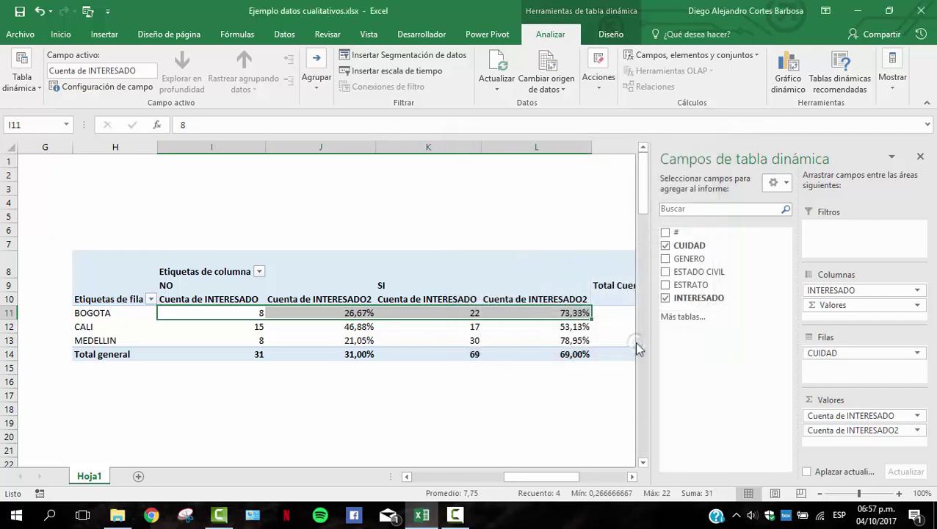
Close the pivot table field list and compare BOGOTA's NO and SI counts in the full table.
click(574, 356)
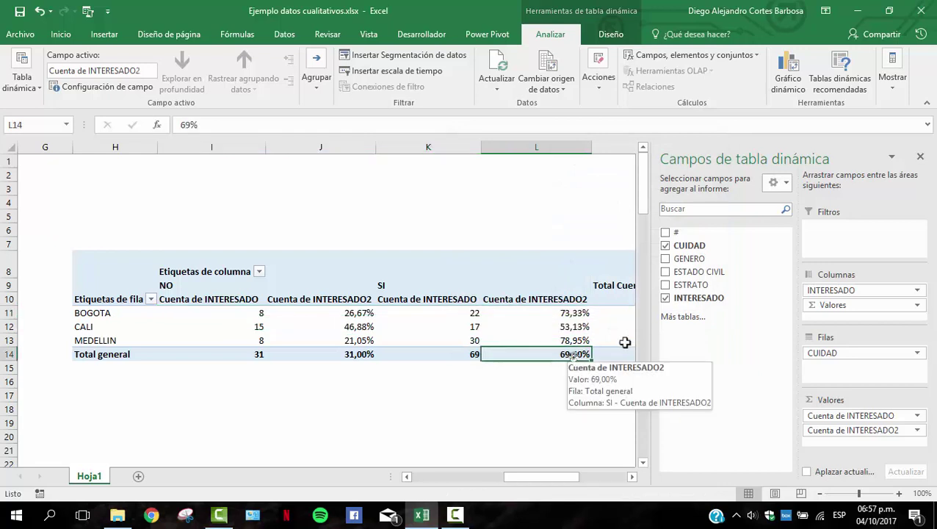
click(920, 157)
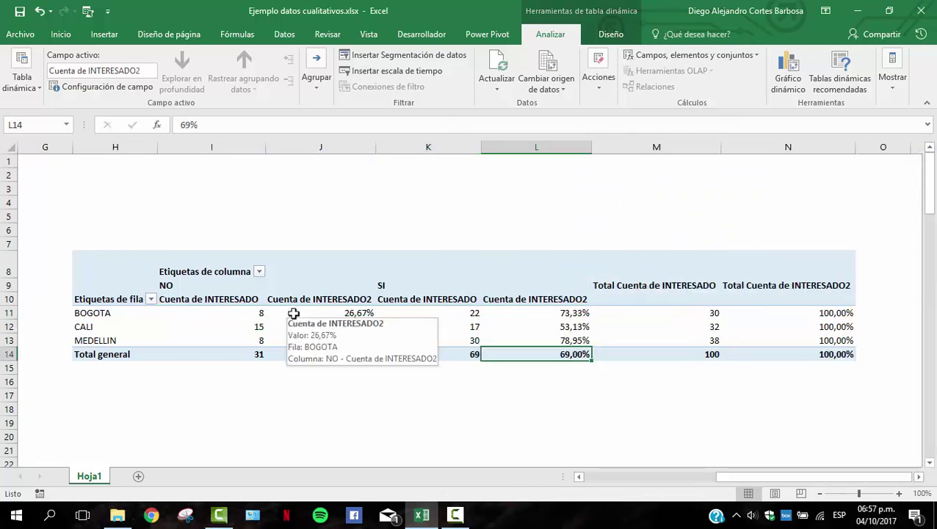
click(219, 313)
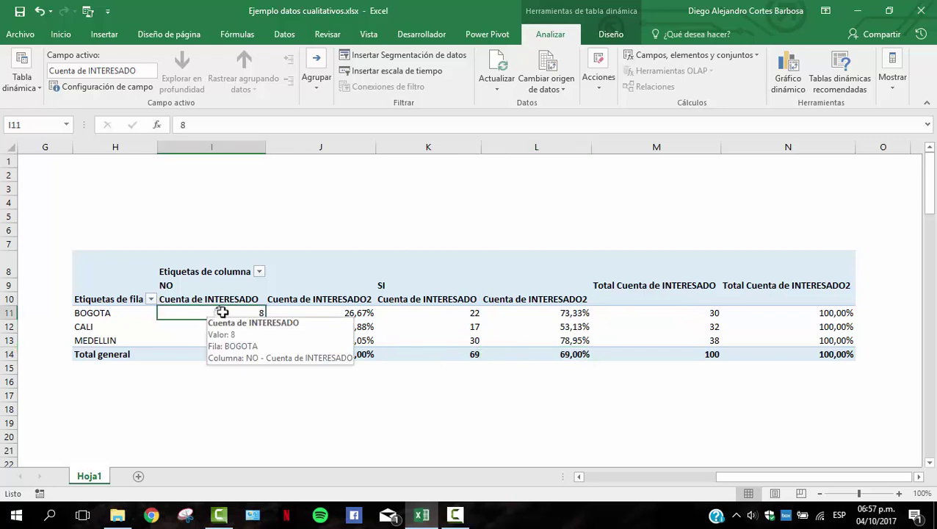
click(477, 314)
click(244, 309)
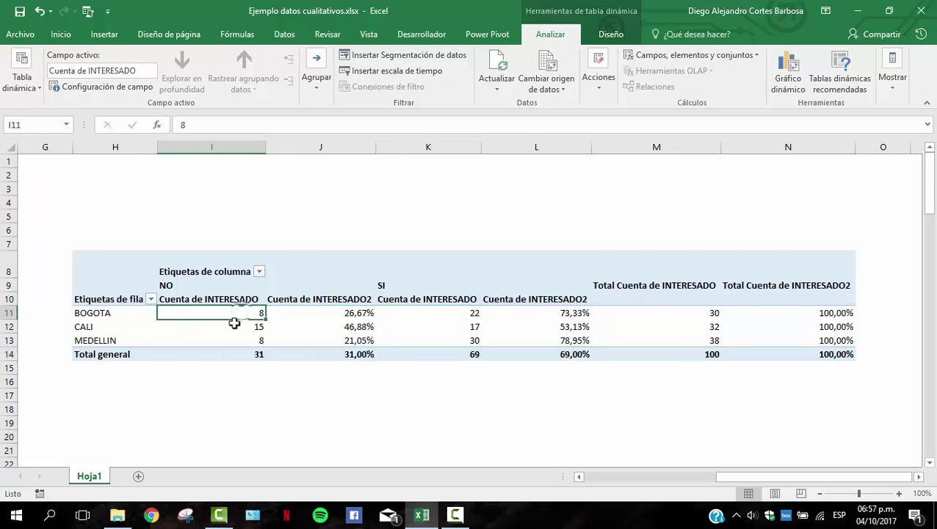
Examine BOGOTA's total respondents, its SI and NO counts, and its NO percentage in the pivot table.
click(699, 311)
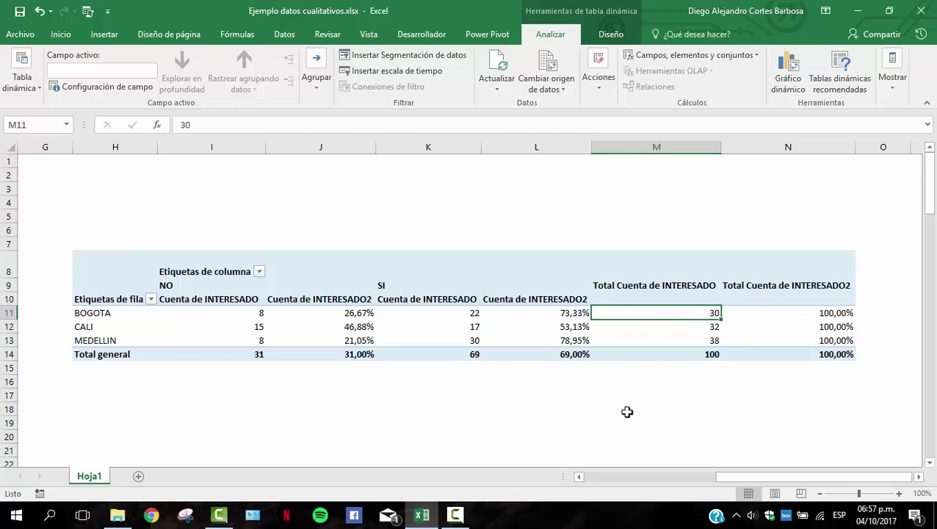
click(98, 315)
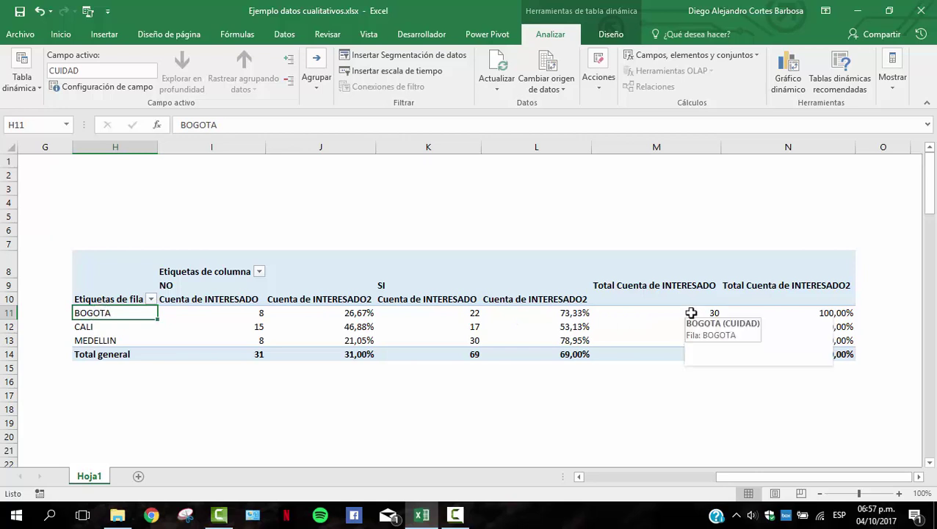
click(691, 312)
click(455, 312)
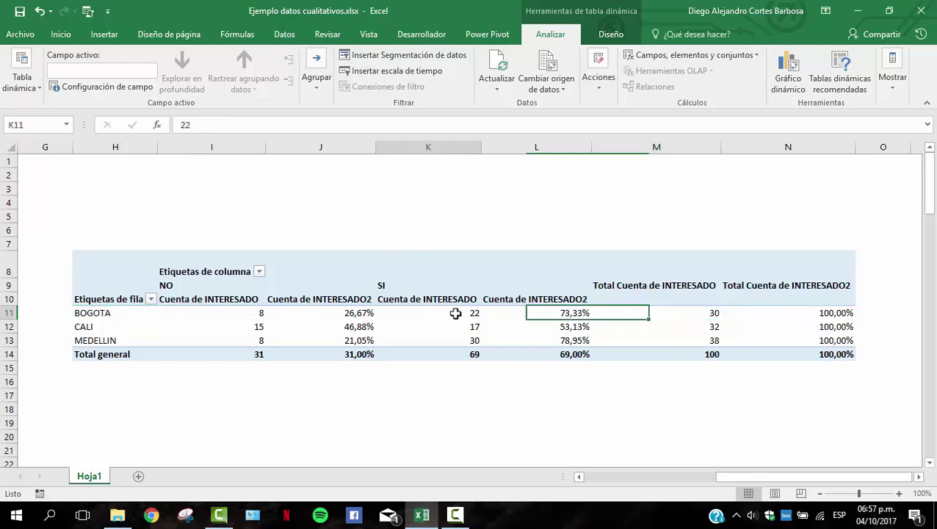
click(228, 312)
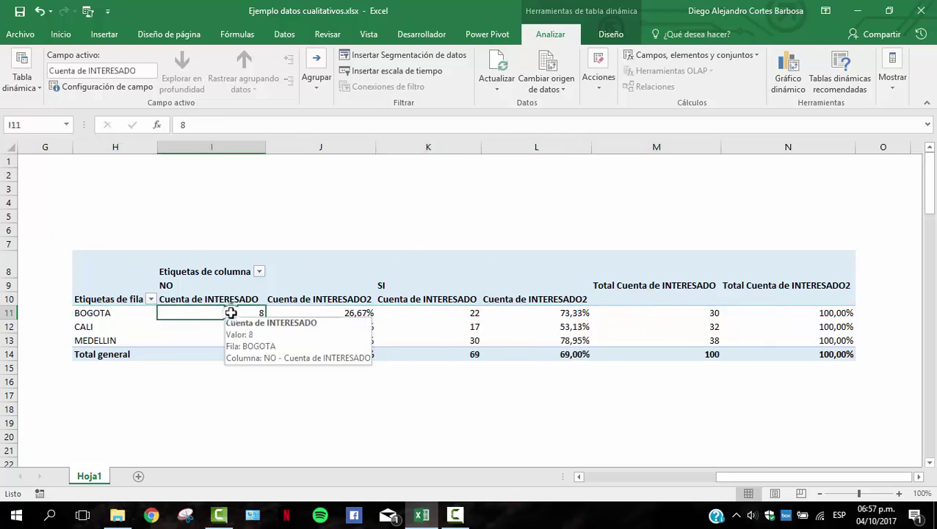
click(333, 314)
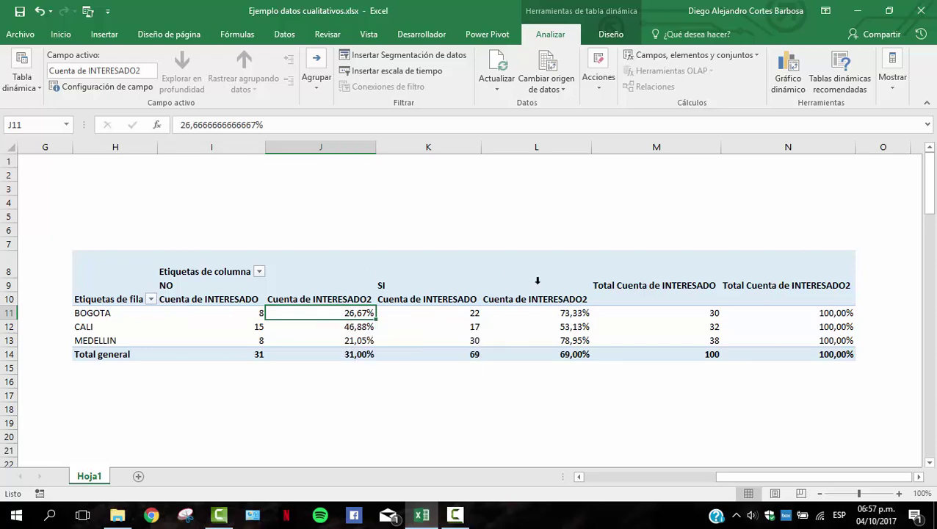
Compare the SI row percentages of BOGOTA, CALI and MEDELLIN with that of Total general.
click(557, 313)
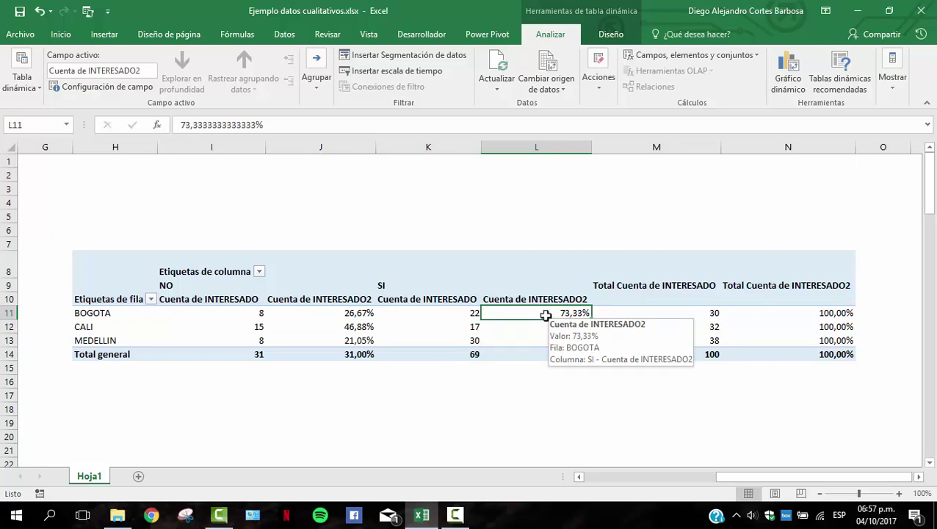
click(533, 326)
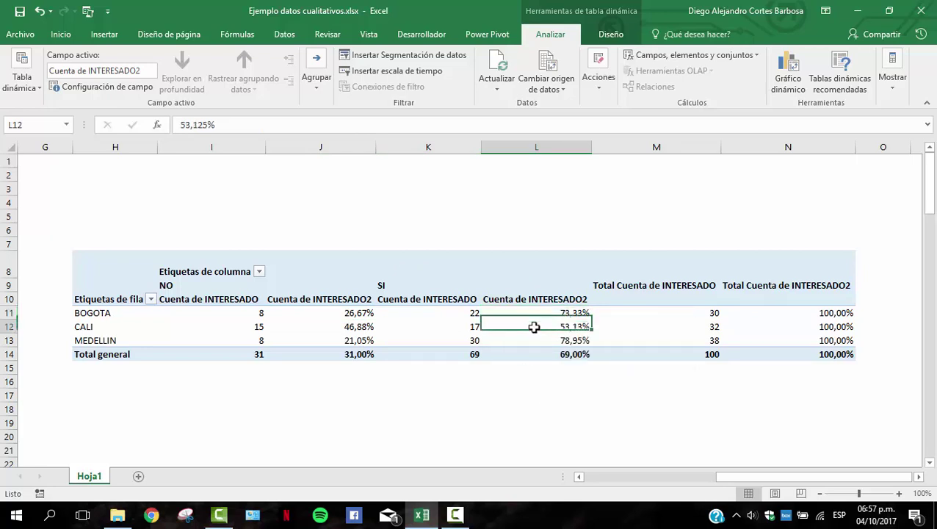
click(532, 337)
mouse_move(531, 339)
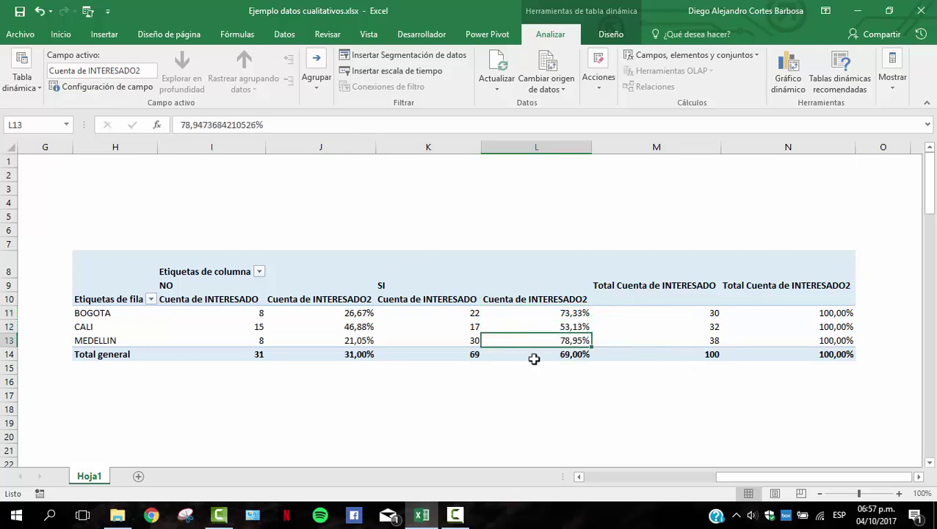
click(537, 355)
Examine the CALI row, comparing its NO percentage with its SI count and percentage.
click(78, 326)
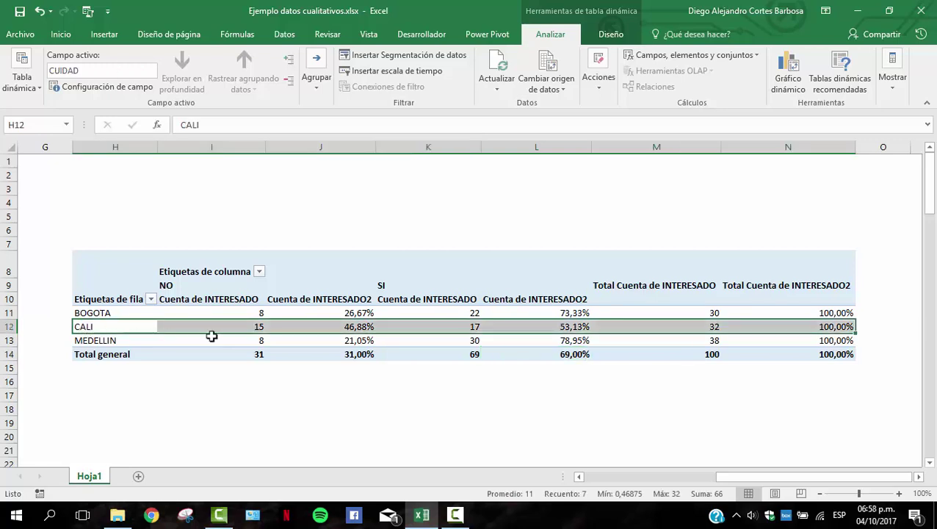
click(326, 328)
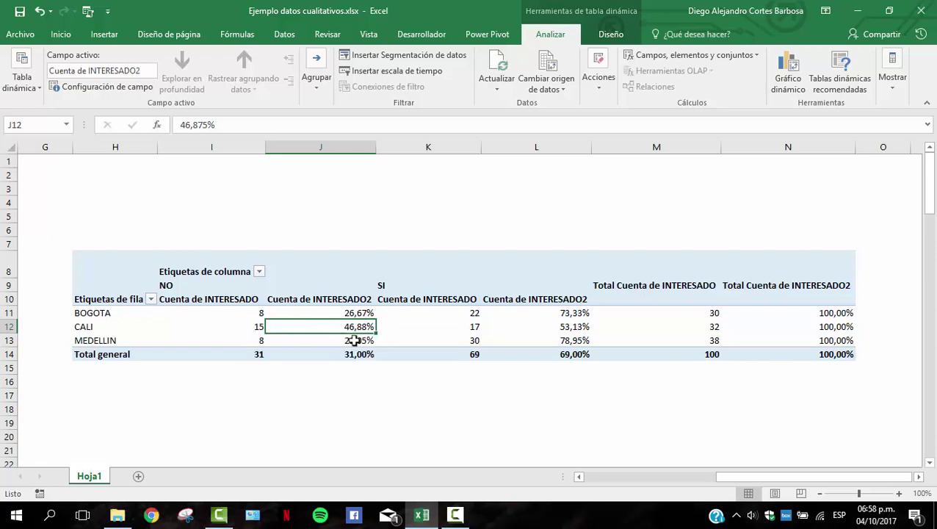
click(460, 326)
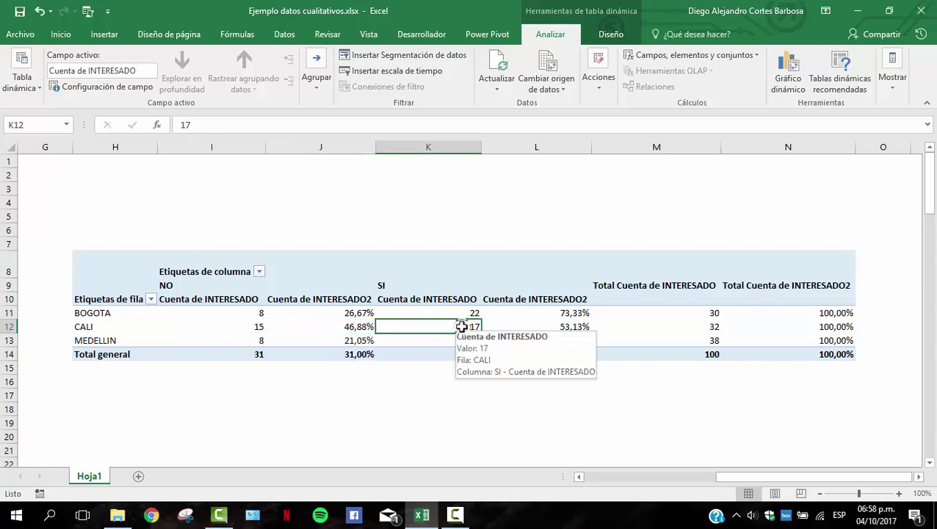
click(570, 326)
click(456, 329)
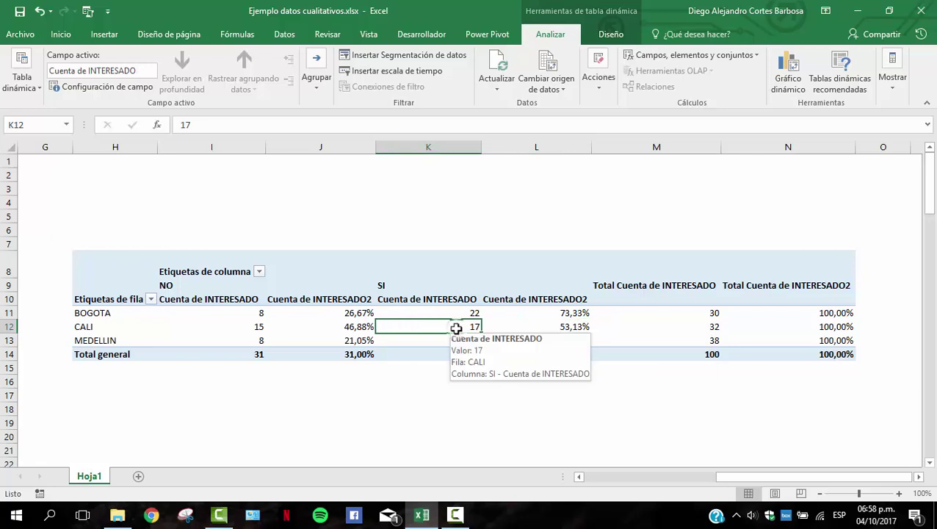
click(341, 326)
Compare CALI's SI percentage with the SI percentages of BOGOTA and MEDELLIN.
click(562, 326)
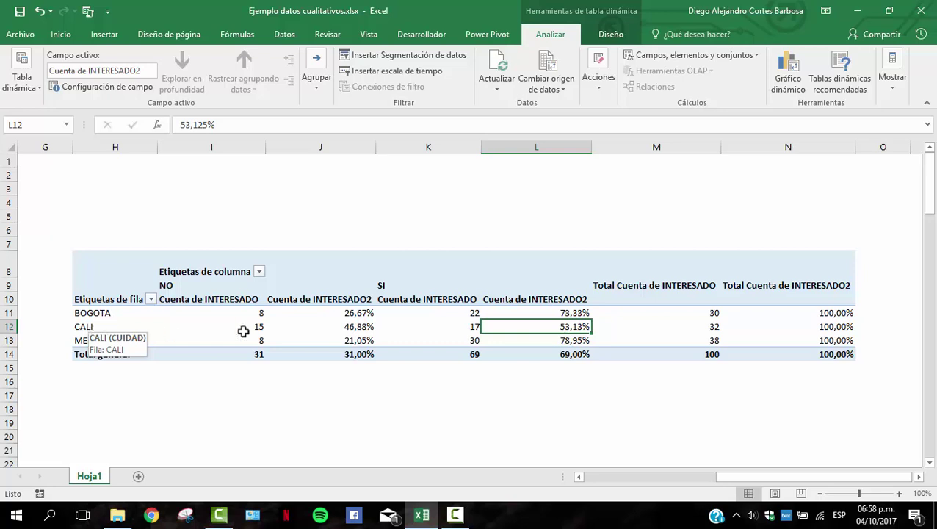
click(549, 312)
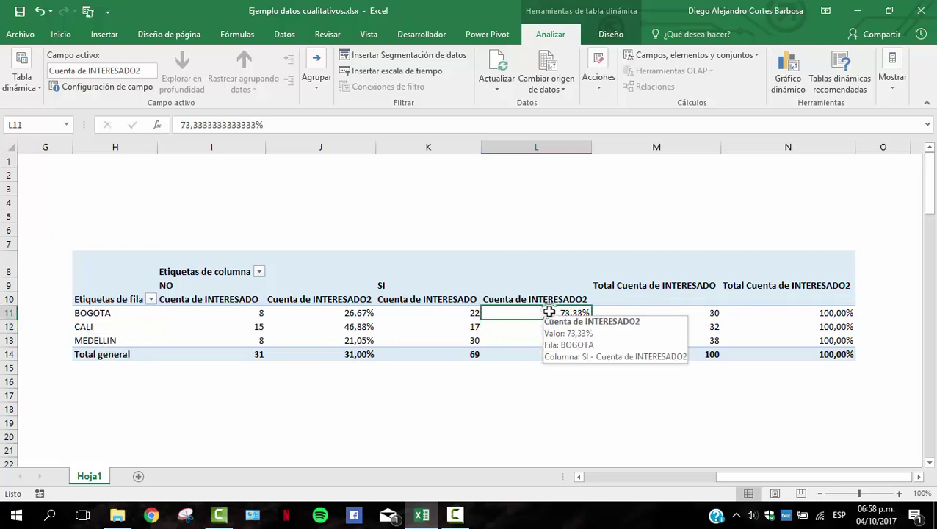
click(551, 340)
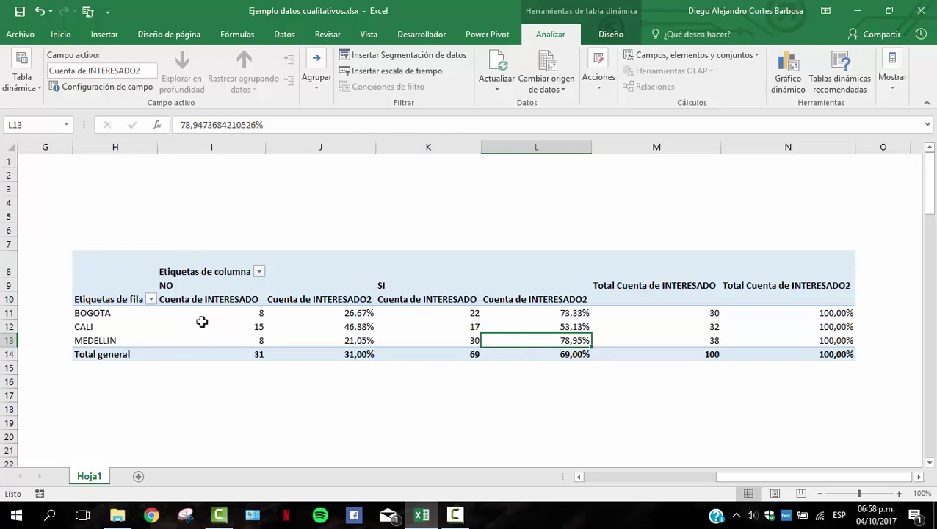
mouse_move(201, 318)
click(235, 299)
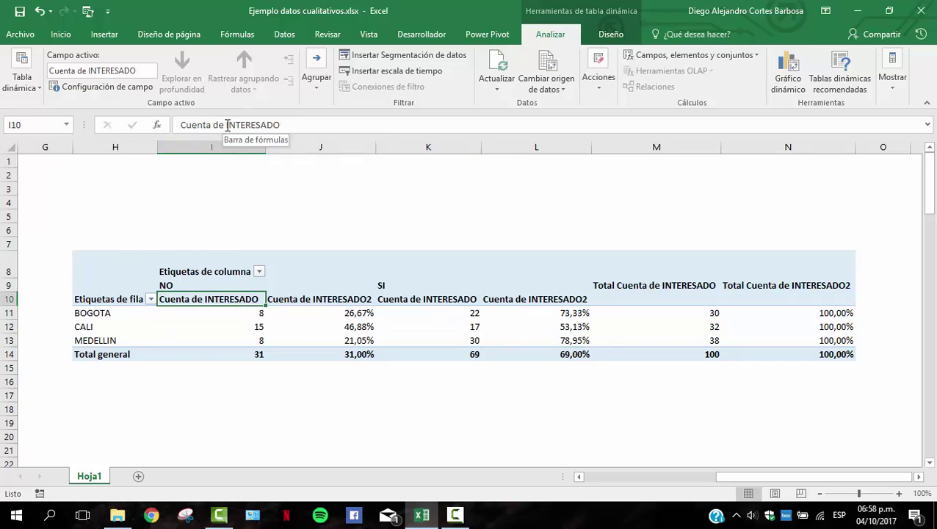
drag(228, 125, 169, 125)
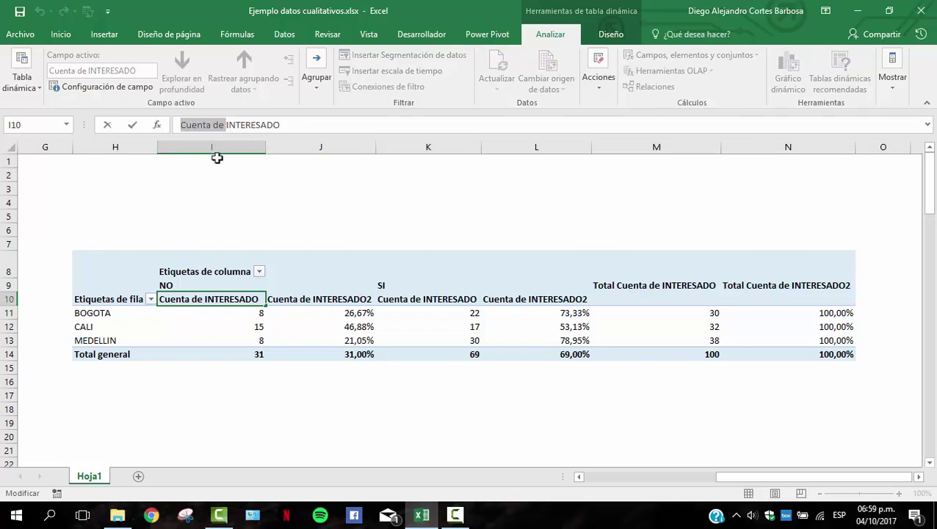
click(199, 308)
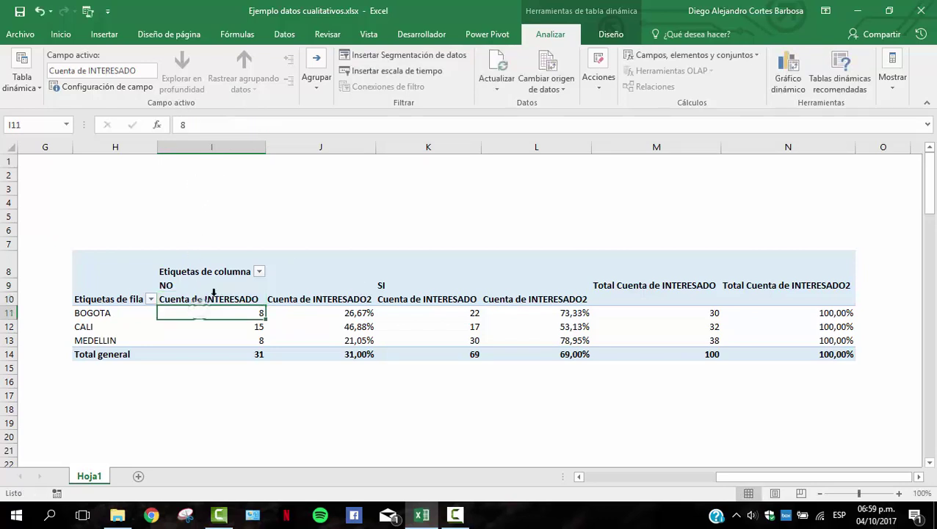
Rename the Cuenta de INTERESADO value field to INTERESADO followed by a trailing space.
click(188, 294)
click(186, 300)
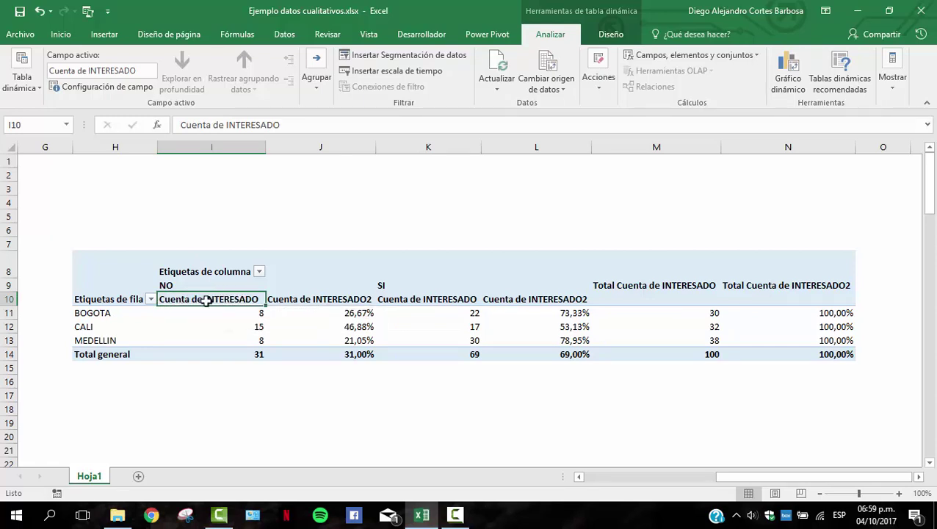
drag(225, 125, 176, 124)
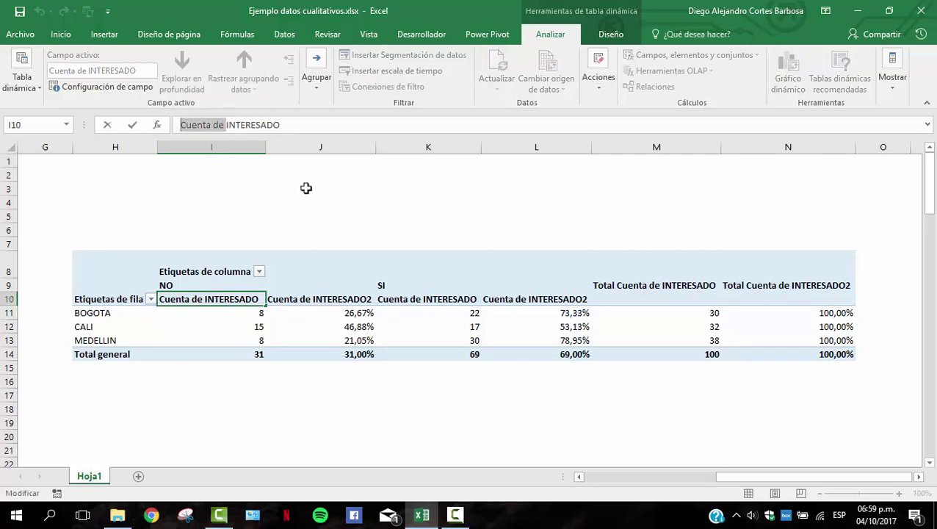
key(BackSpace)
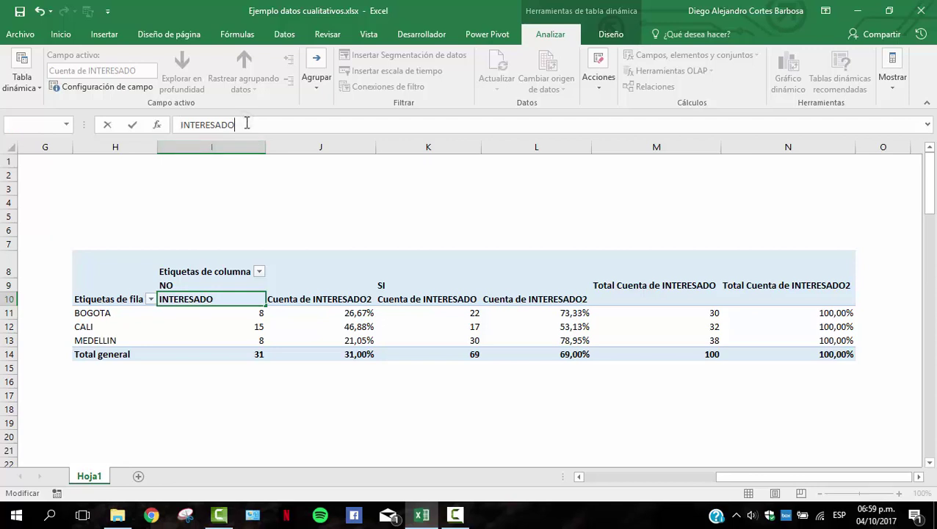
key(Return)
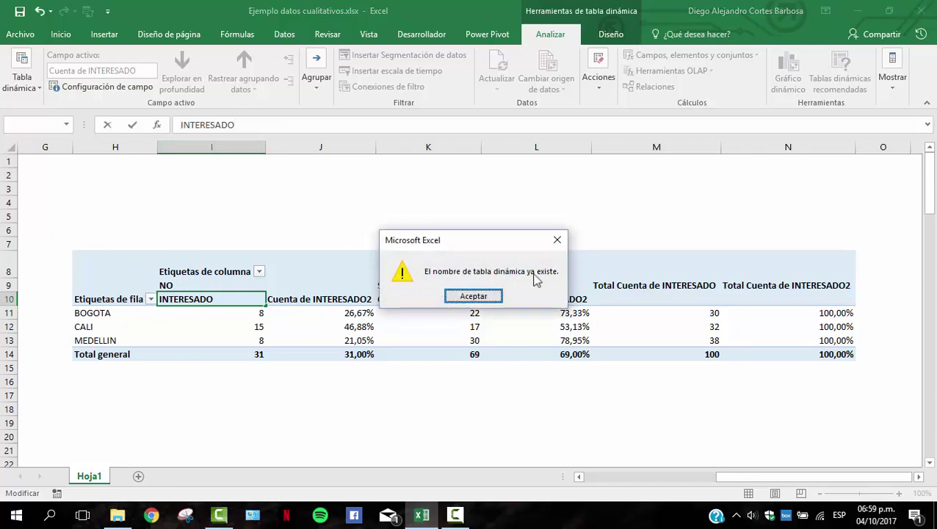
click(491, 295)
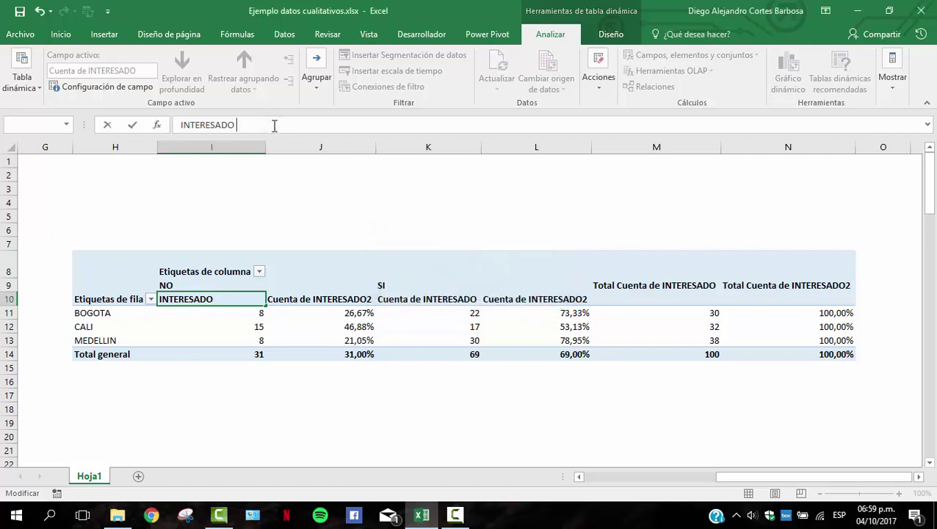
key(Return)
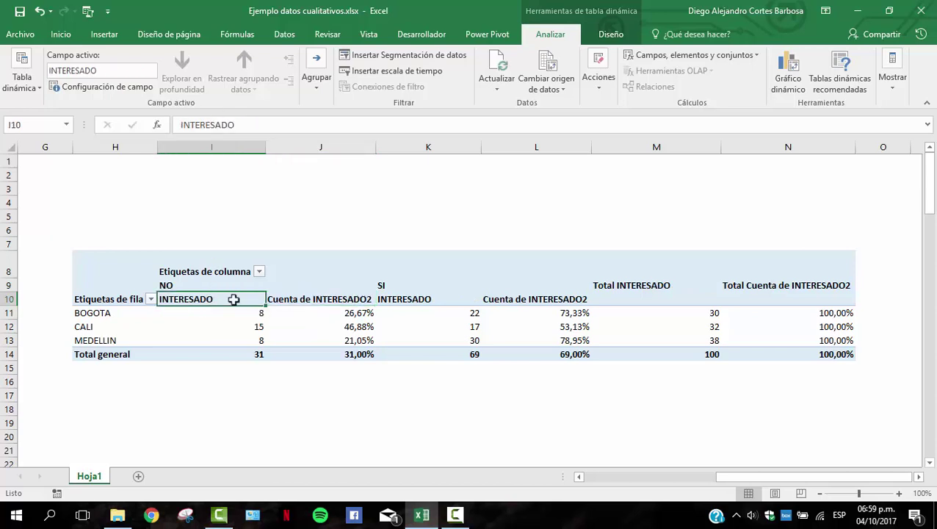
Rename the Cuenta de INTERESADO2 value field to % INTERESADO.
click(309, 299)
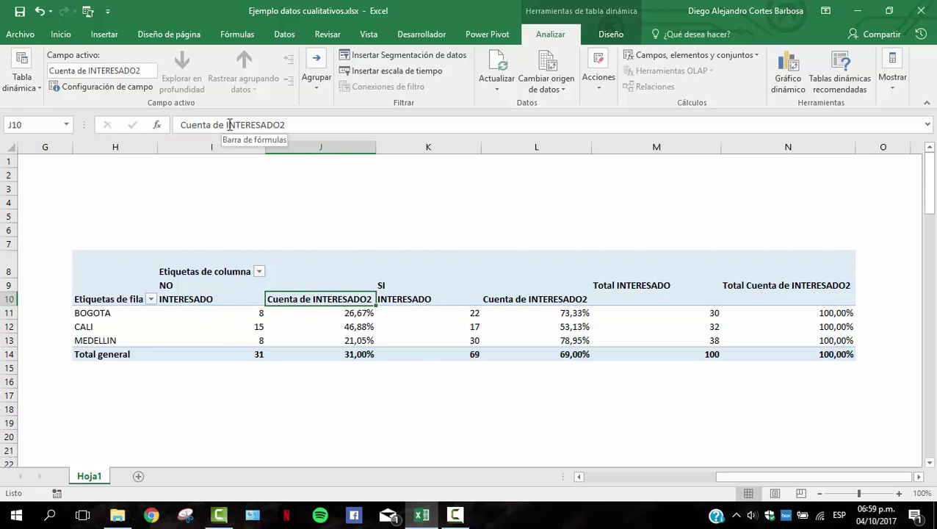
drag(227, 125, 155, 128)
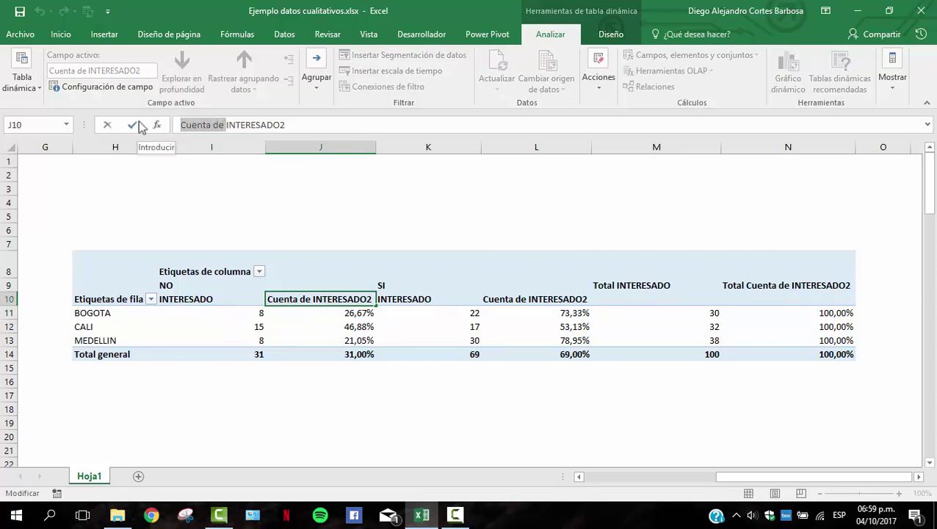
text(%)
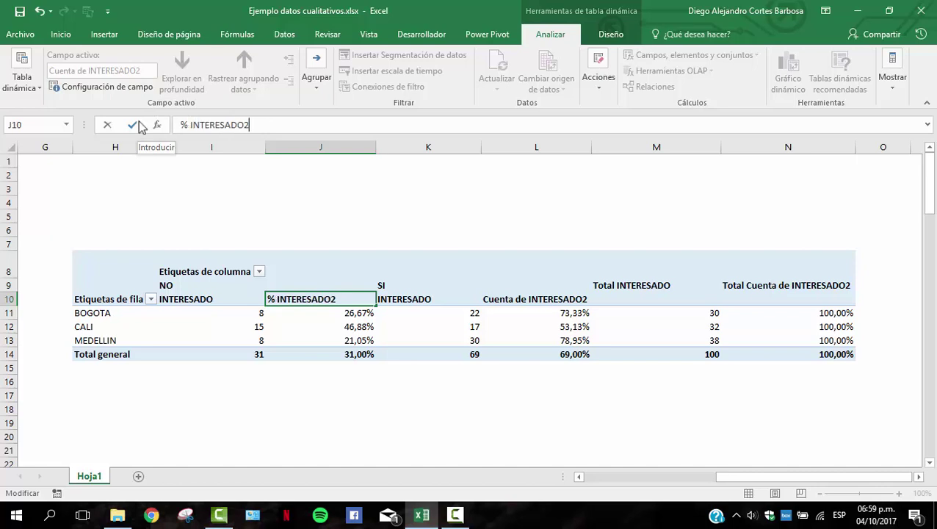
click(140, 126)
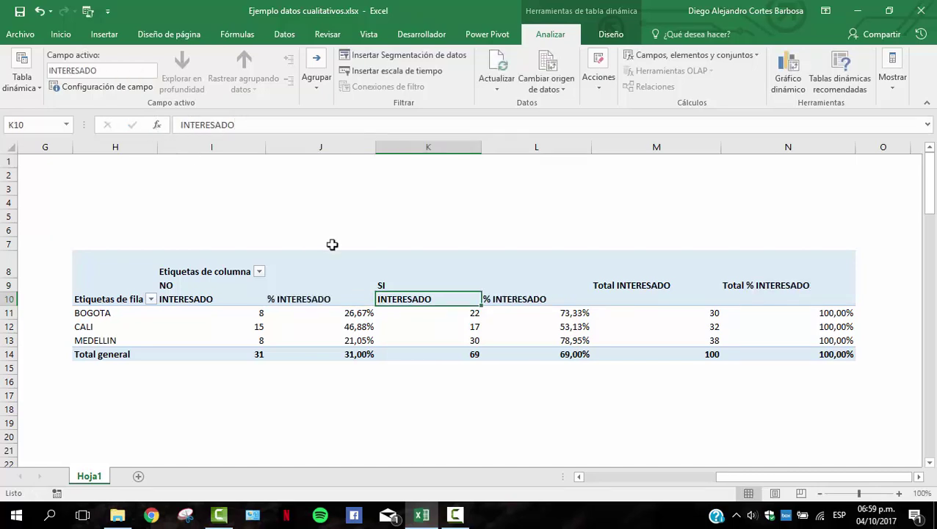
Check the renamed value headers under NO and SI and the SI percentages of CALI and Total general.
click(328, 300)
click(429, 299)
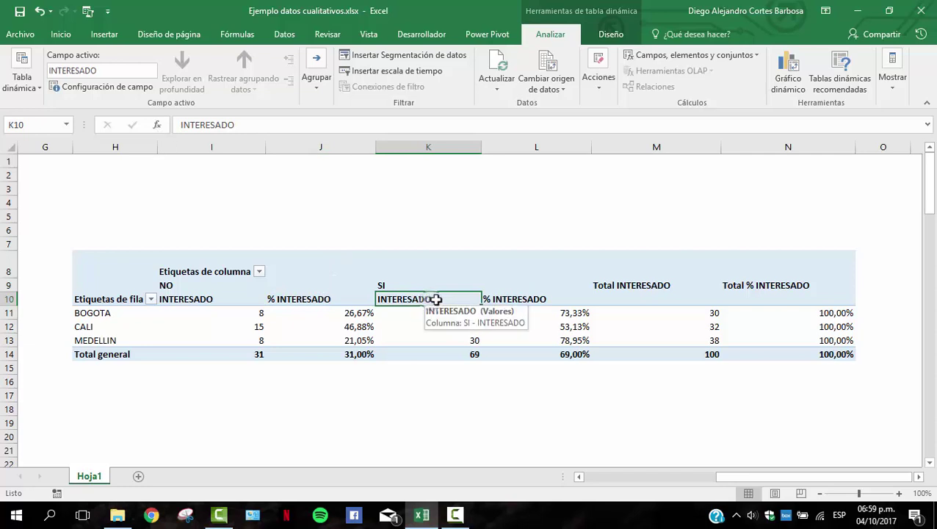
click(528, 301)
click(537, 328)
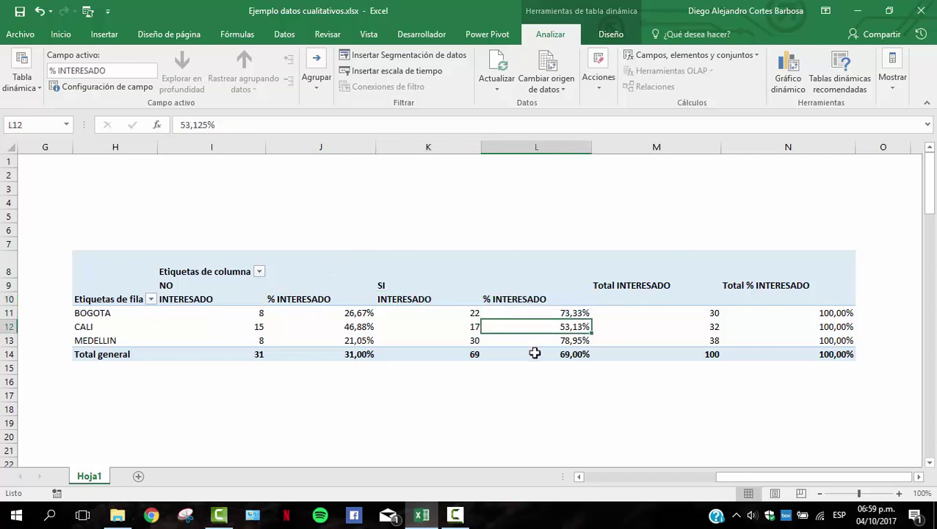
click(536, 350)
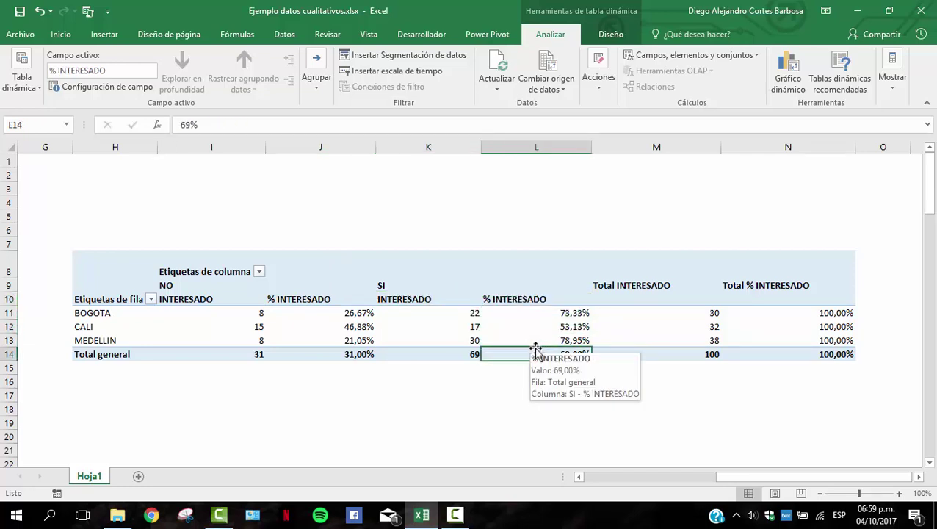
Rename the pivot table's column labels header in I8 to PERSONAS INTERESADAS.
click(218, 293)
click(219, 271)
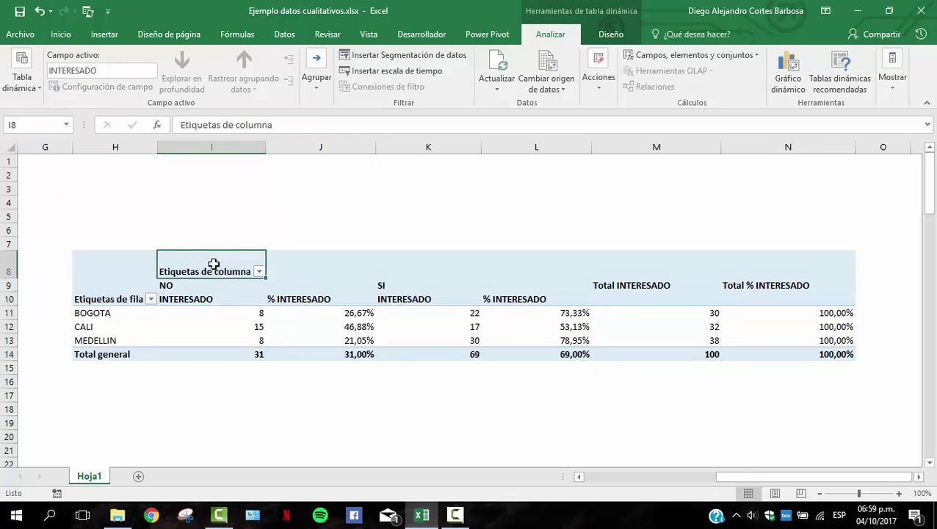
key(BackSpace)
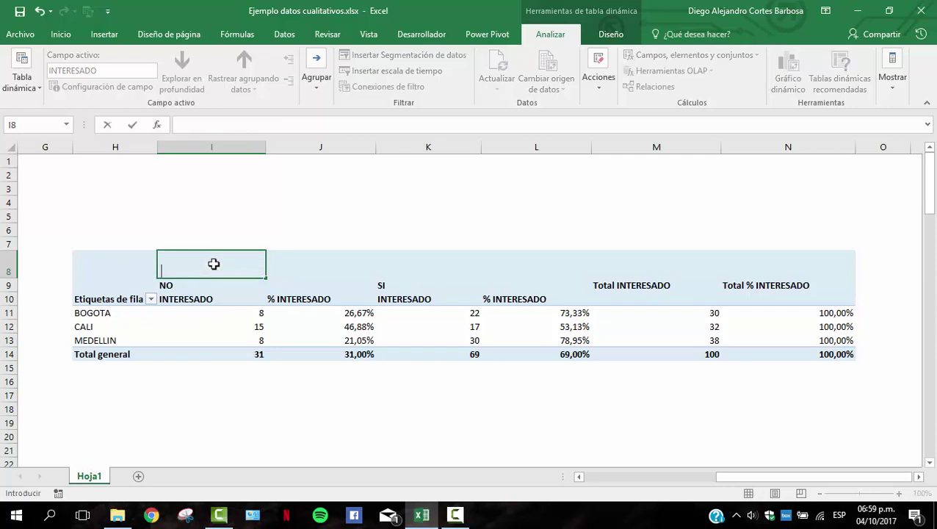
key(Return)
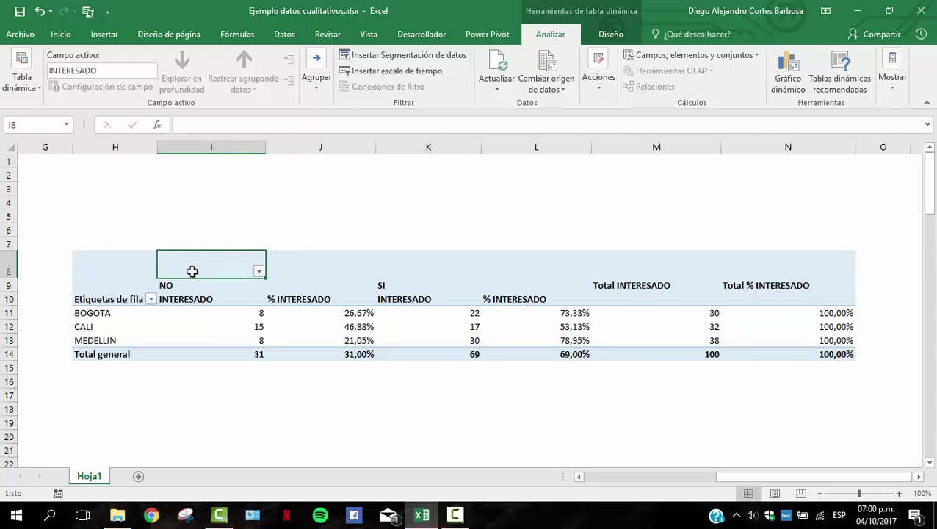
text(pERSO)
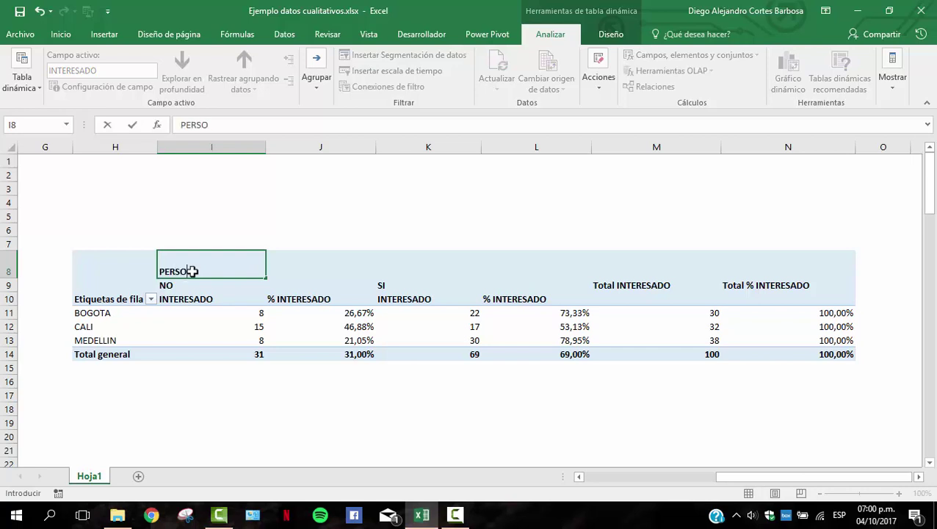
text(NAS INTERESA)
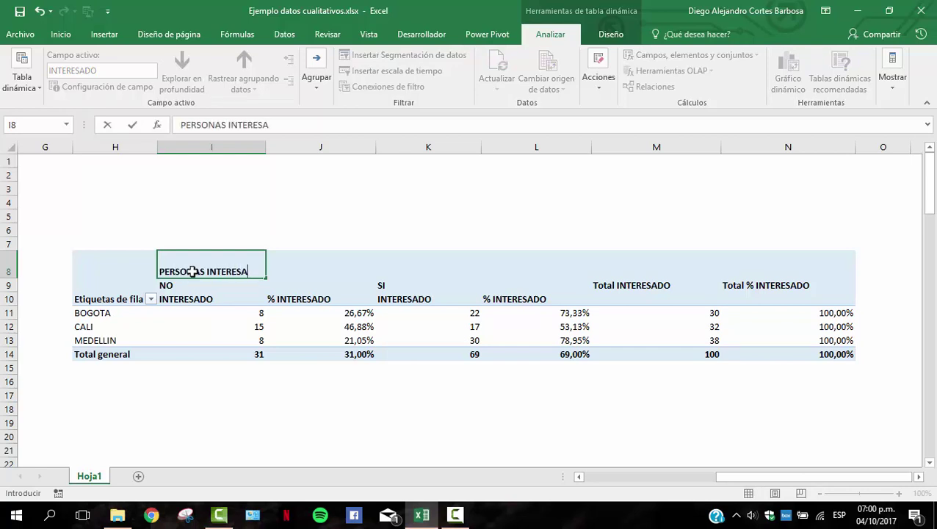
text(DAS)
key(Return)
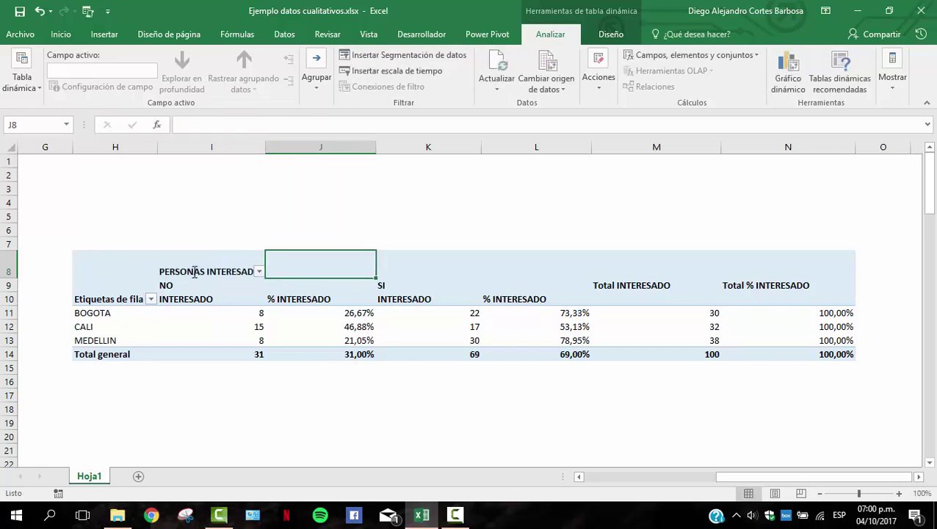
Rename the pivot table's row labels header in H10 to CIUDAD.
click(114, 298)
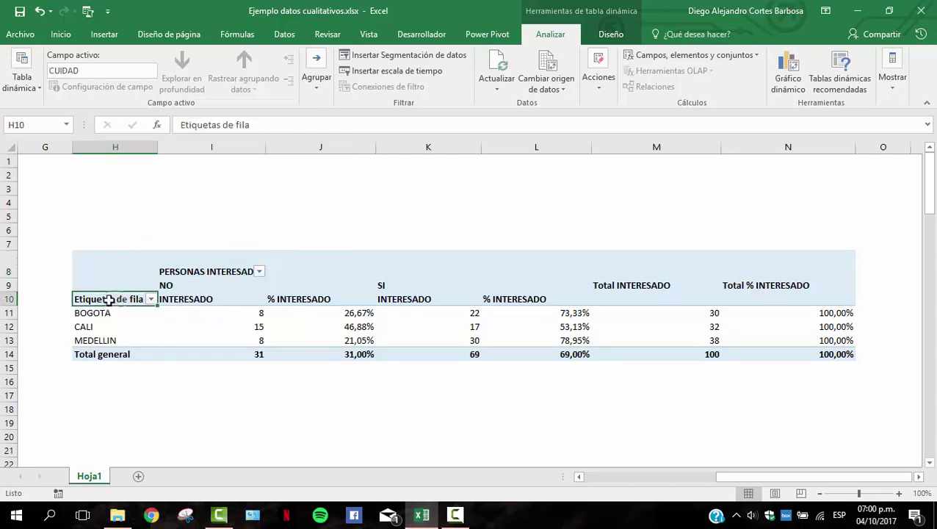
mouse_move(208, 348)
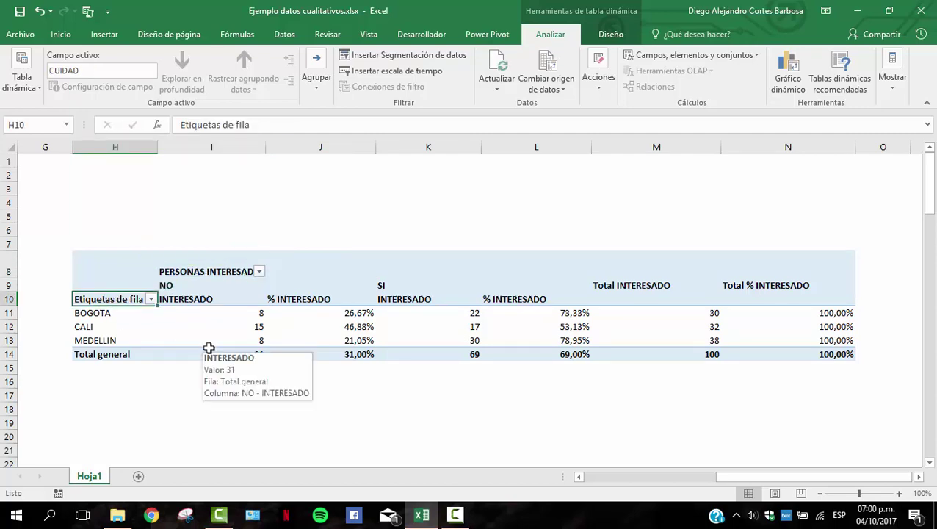
text(CIU)
text(UDAD)
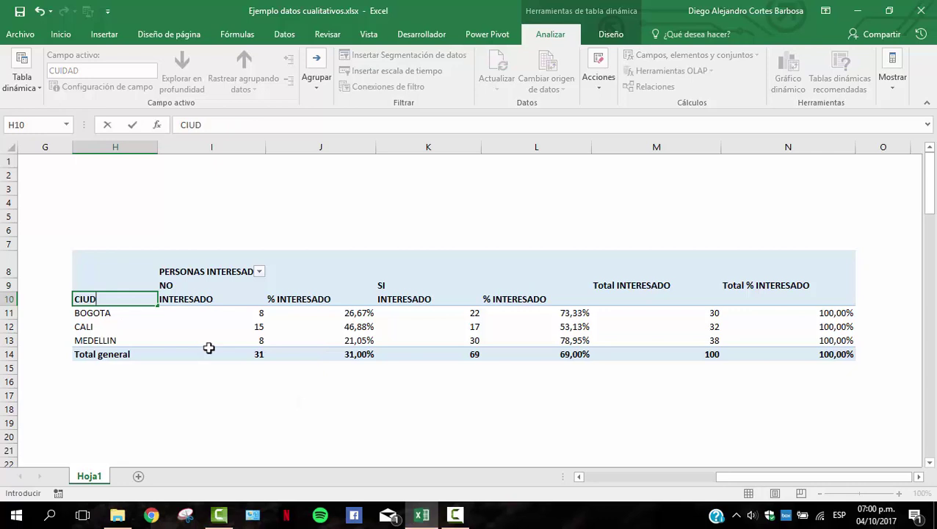
key(Tab)
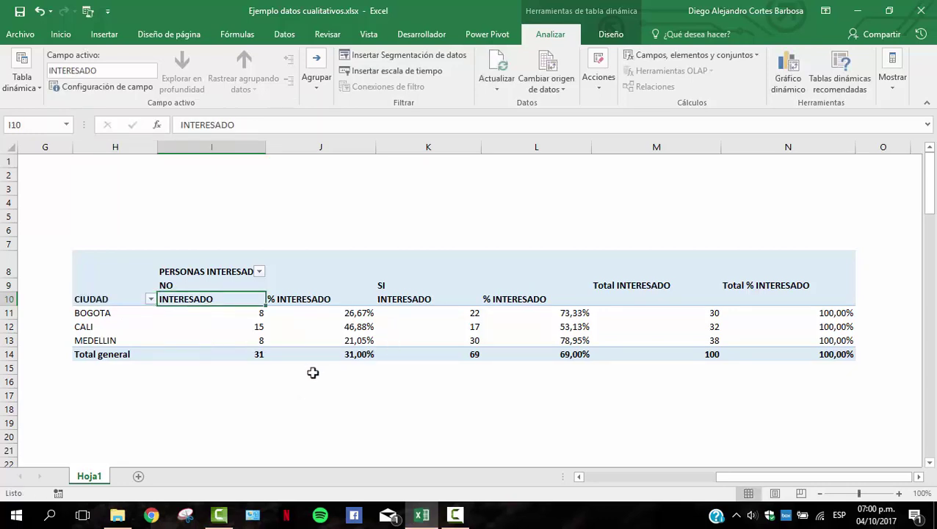
Apply a blue Medio pivot table style with a solid dark blue header and thin lines between the rows.
mouse_move(323, 344)
click(211, 267)
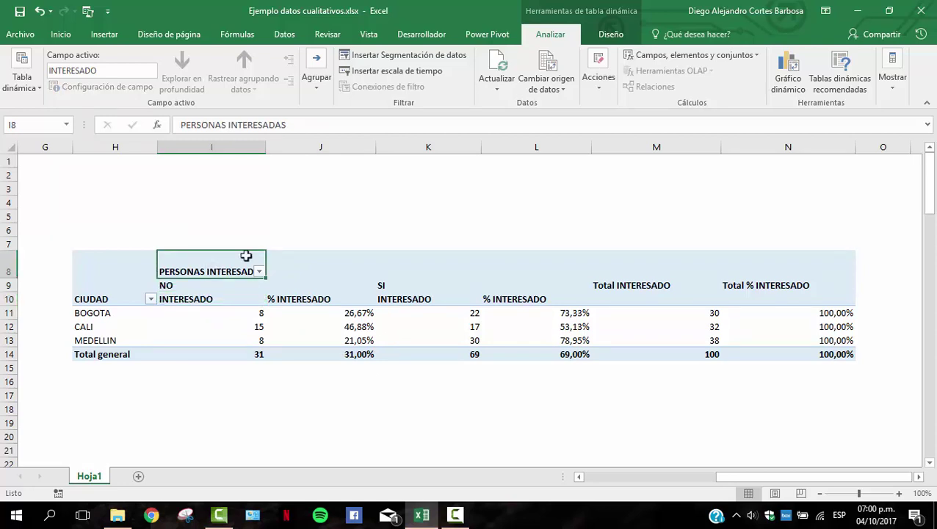
click(612, 35)
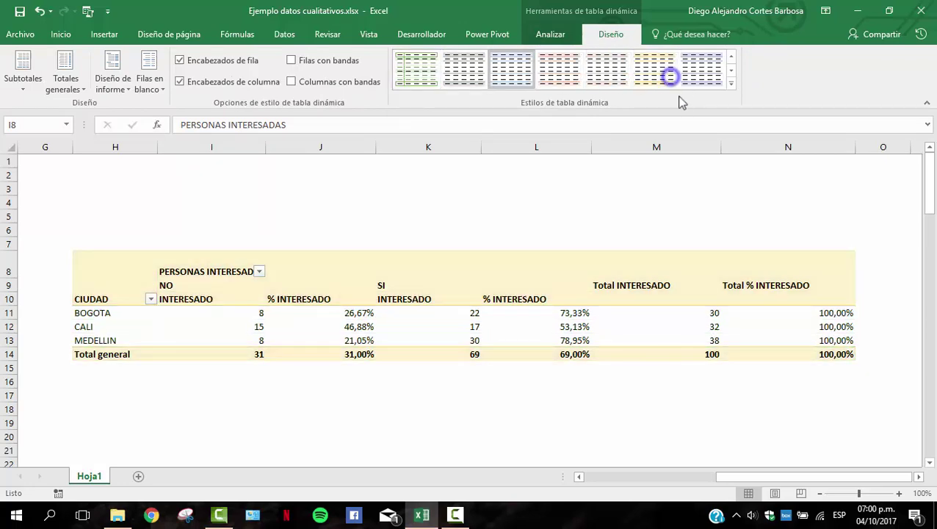
click(732, 84)
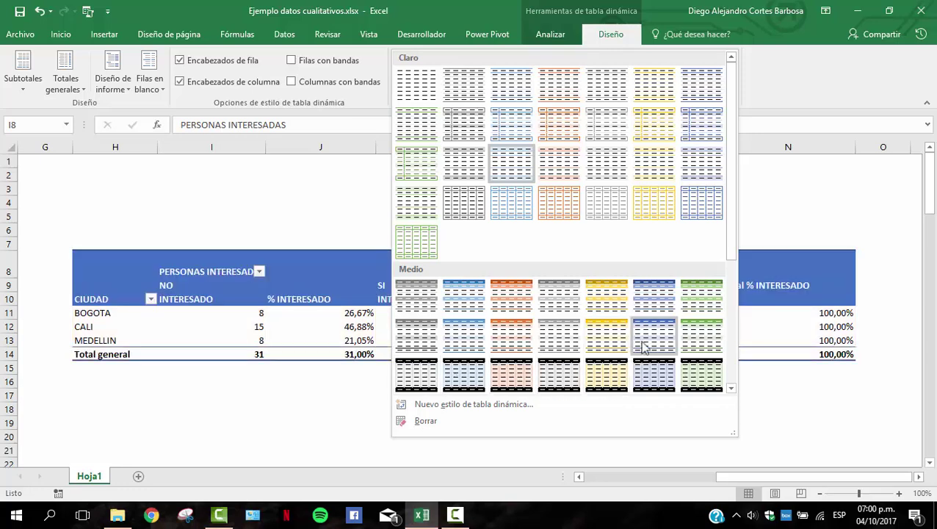
click(651, 314)
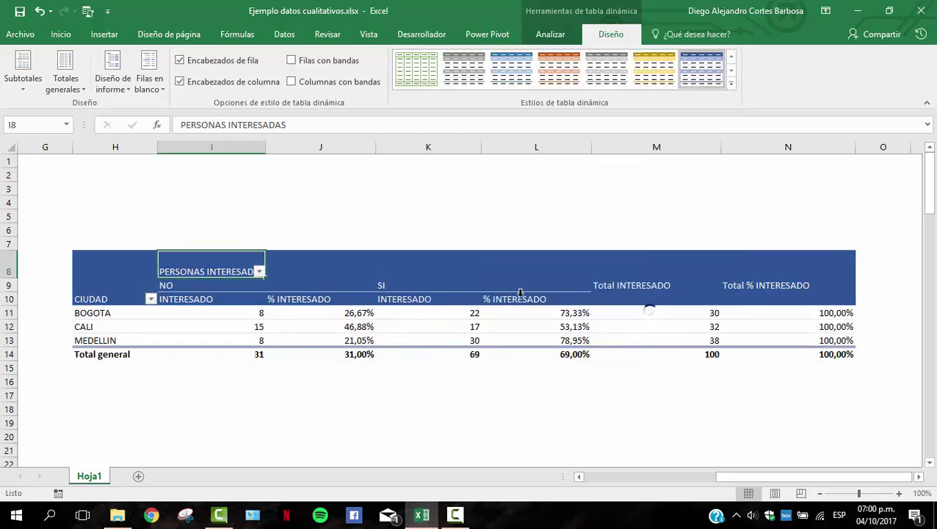
click(457, 321)
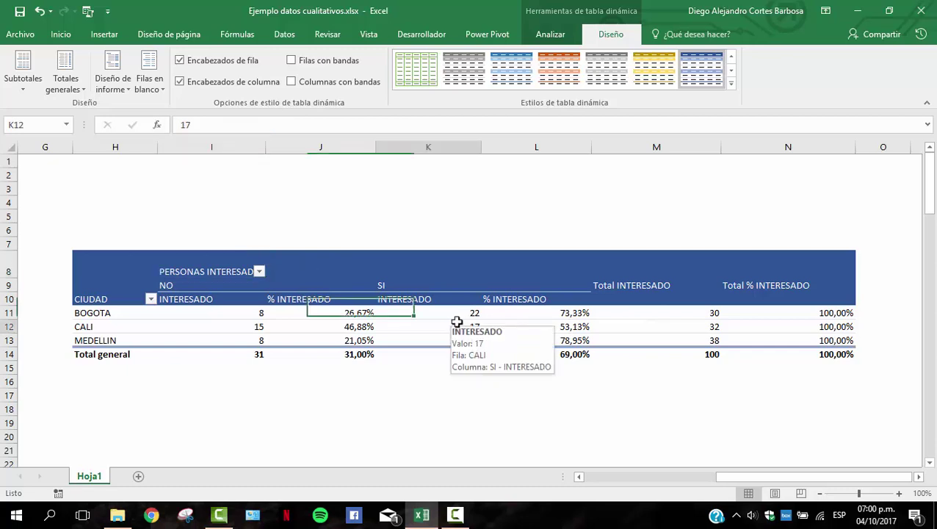
click(219, 339)
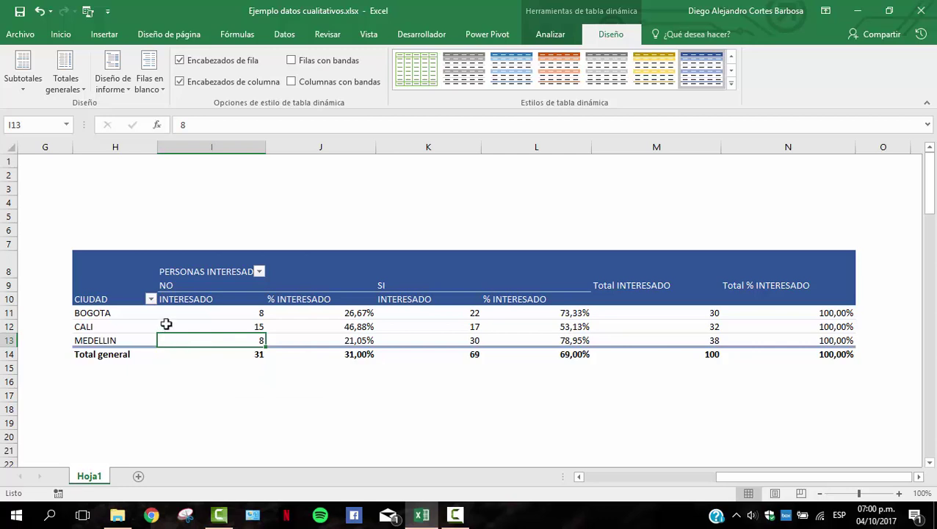
Enable merging and centering of cells with labels in the pivot table options so NO and SI span their columns.
drag(169, 286, 303, 287)
drag(203, 285, 304, 353)
drag(387, 285, 508, 353)
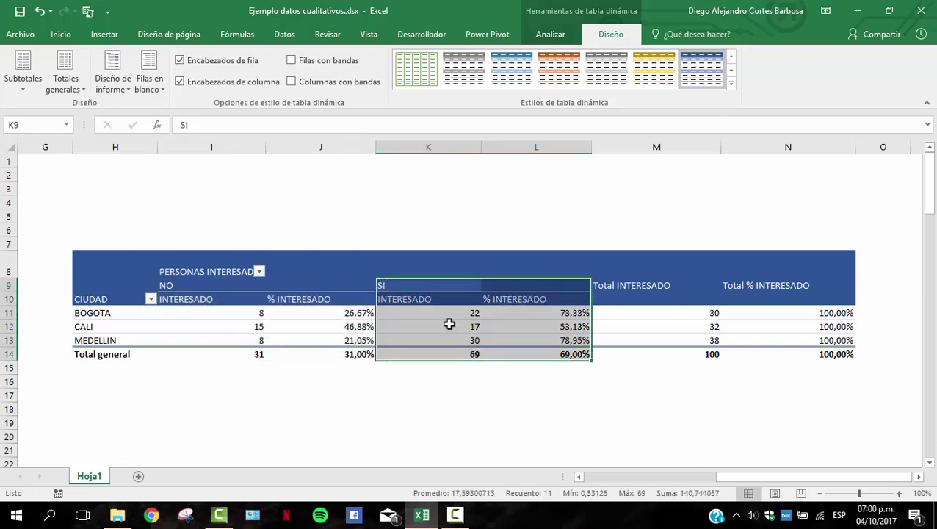
click(250, 287)
click(233, 316)
right_click(234, 316)
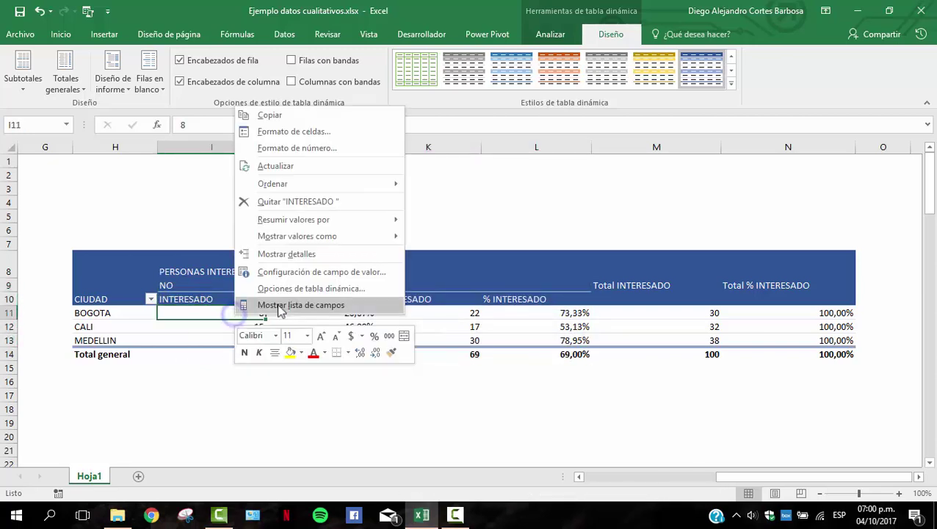
click(271, 306)
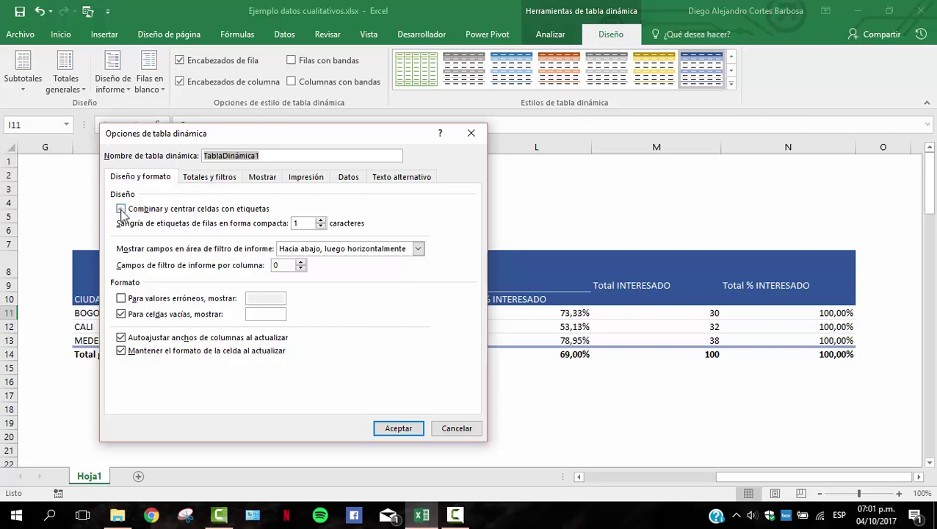
click(121, 209)
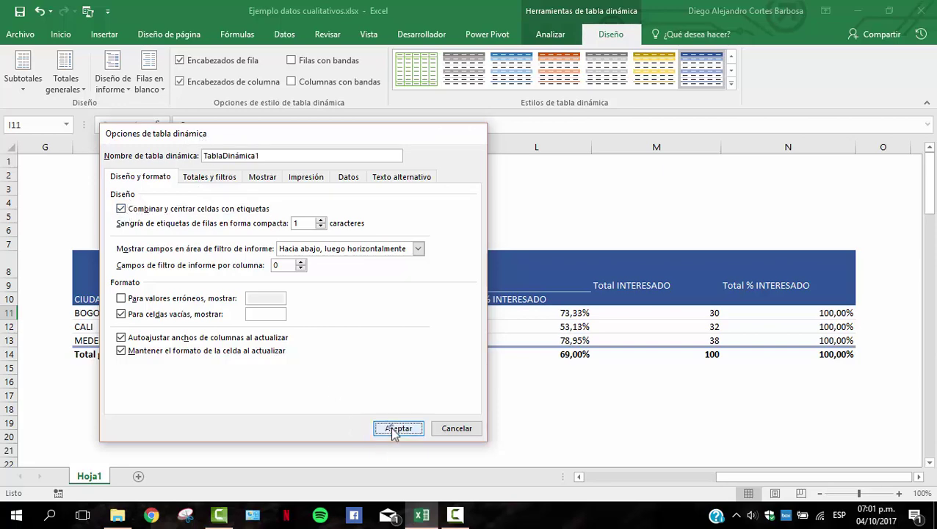
click(395, 429)
click(230, 284)
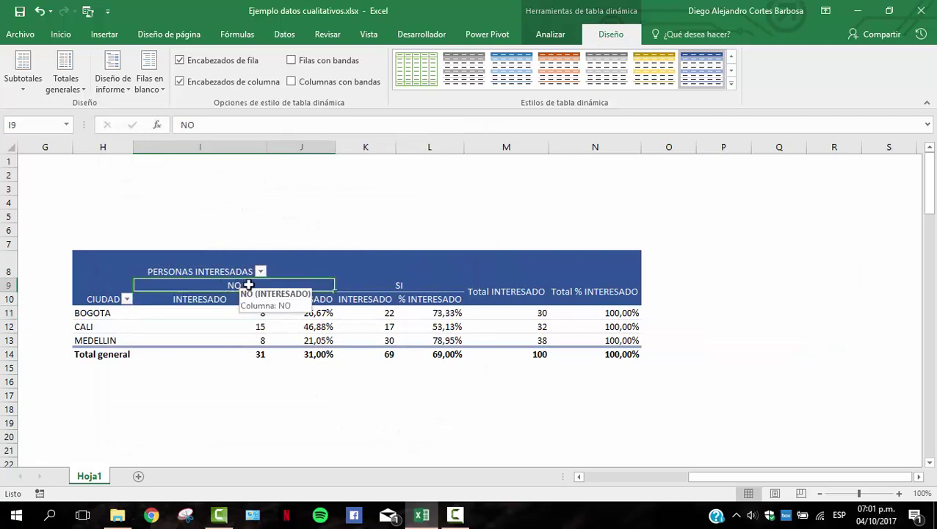
Add outside borders around the NO block and the SI block, from their headers down to the Total general row.
drag(235, 286, 329, 337)
drag(388, 286, 391, 351)
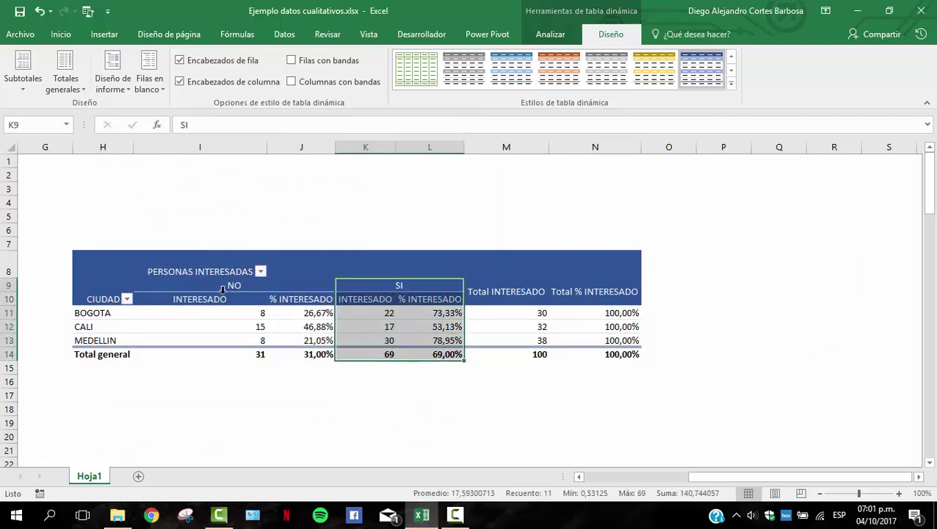
drag(230, 285, 247, 348)
click(61, 34)
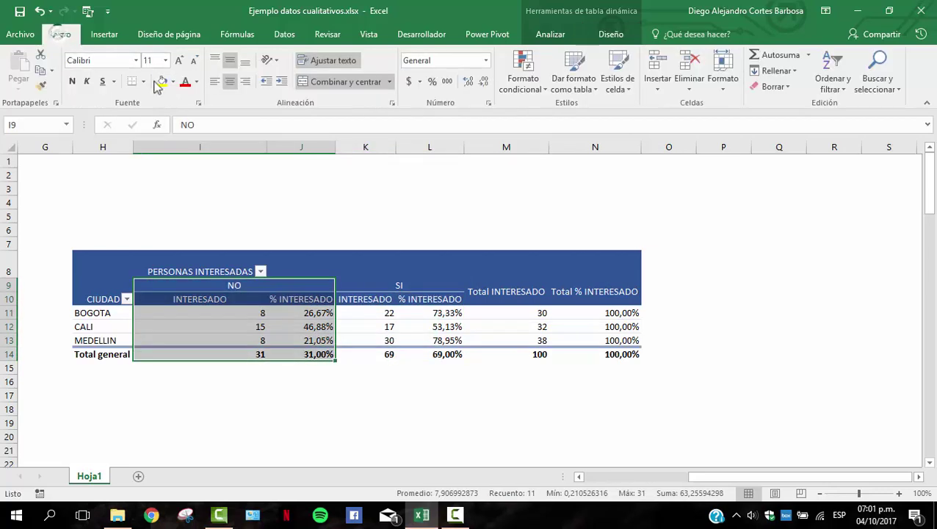
click(145, 83)
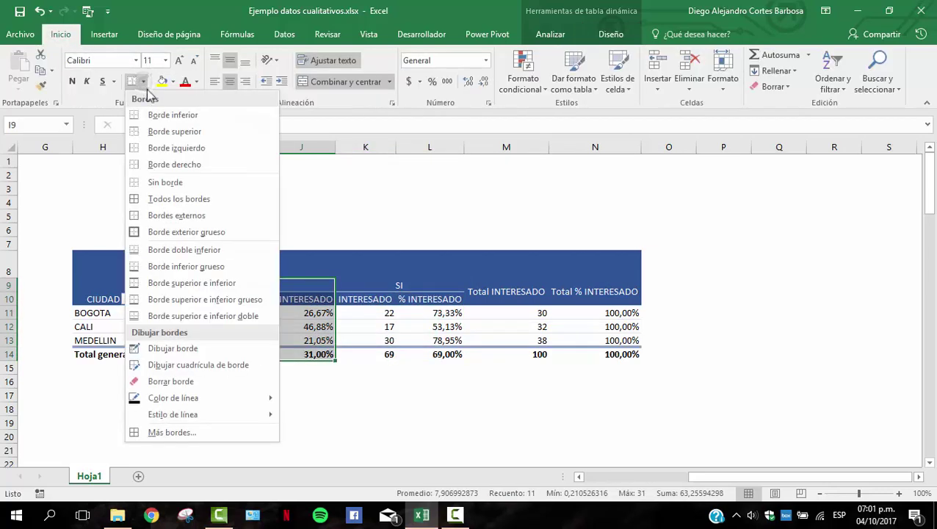
click(166, 213)
click(367, 311)
drag(368, 286, 367, 356)
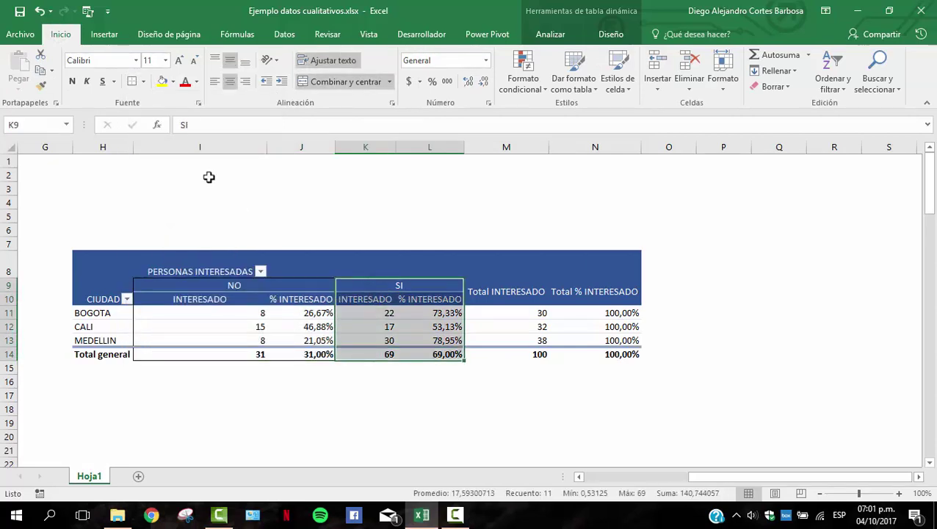
click(228, 295)
click(425, 272)
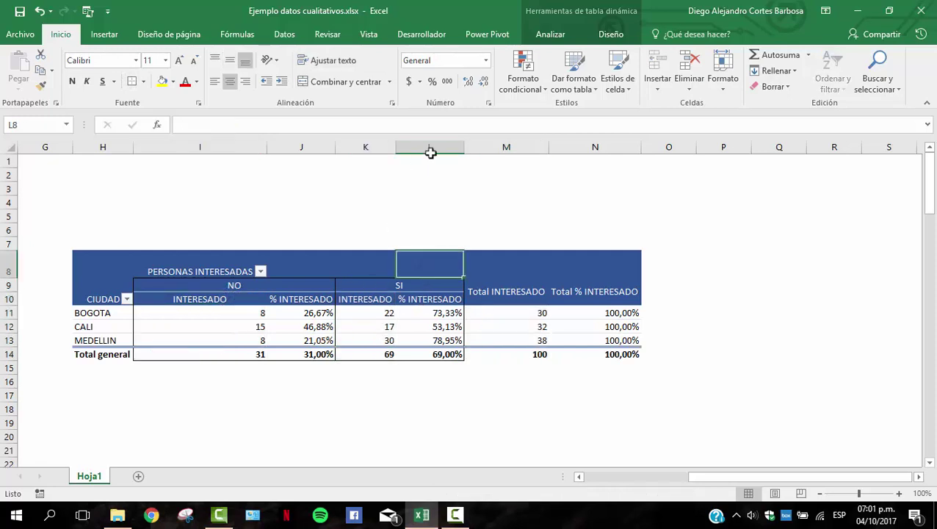
Give columns I to L one equal width that just fits their value headers, and widen column I slightly.
drag(427, 146, 205, 168)
click(249, 314)
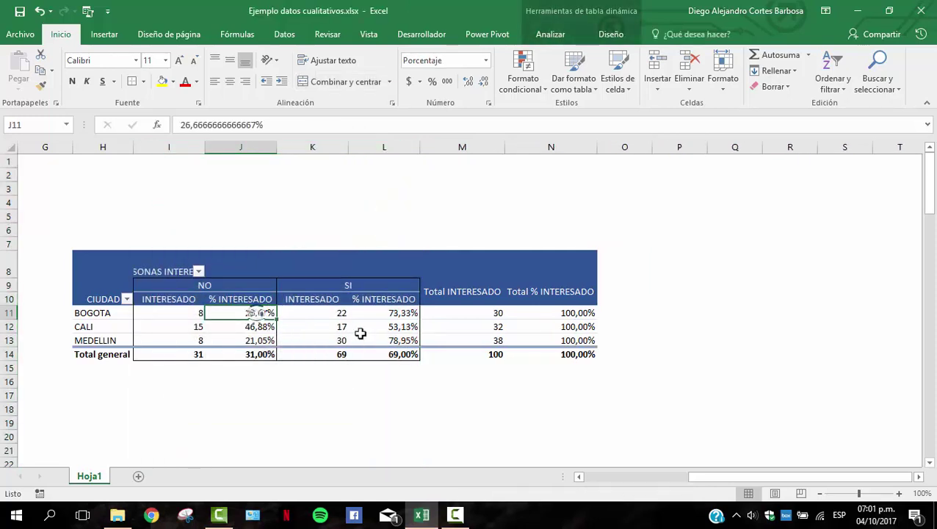
click(393, 331)
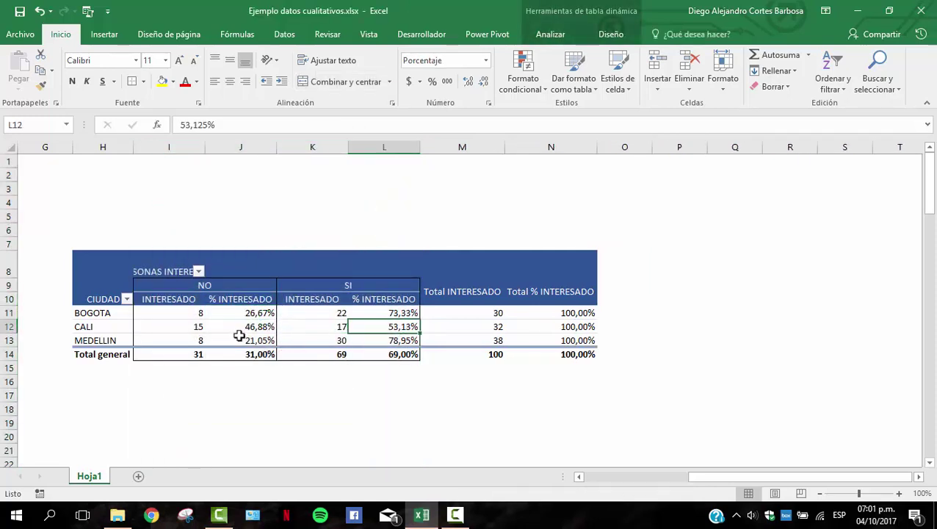
mouse_move(206, 144)
mouse_down()
mouse_move(227, 142)
mouse_move(210, 148)
mouse_up()
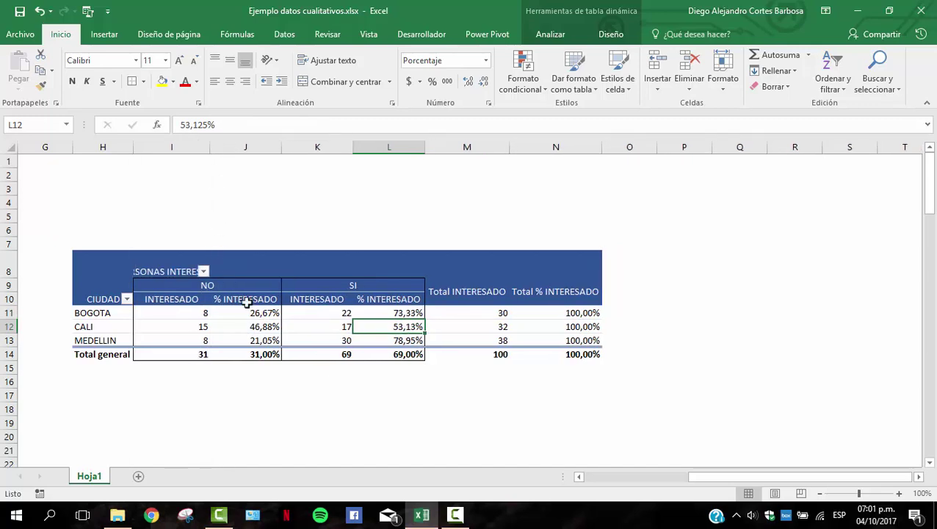
Turn on banded rows for the pivot table and check the separation of the BOGOTA, CALI and MEDELLIN rows.
click(330, 315)
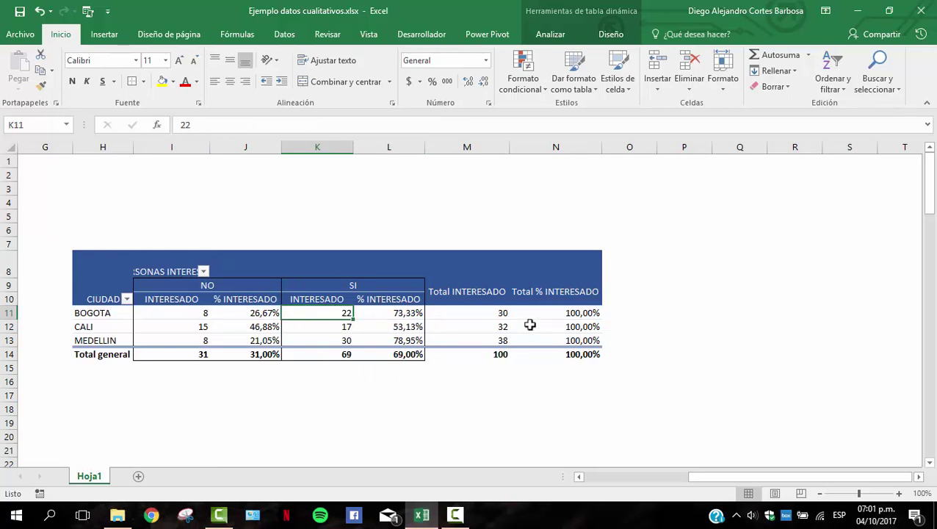
mouse_move(524, 312)
click(604, 37)
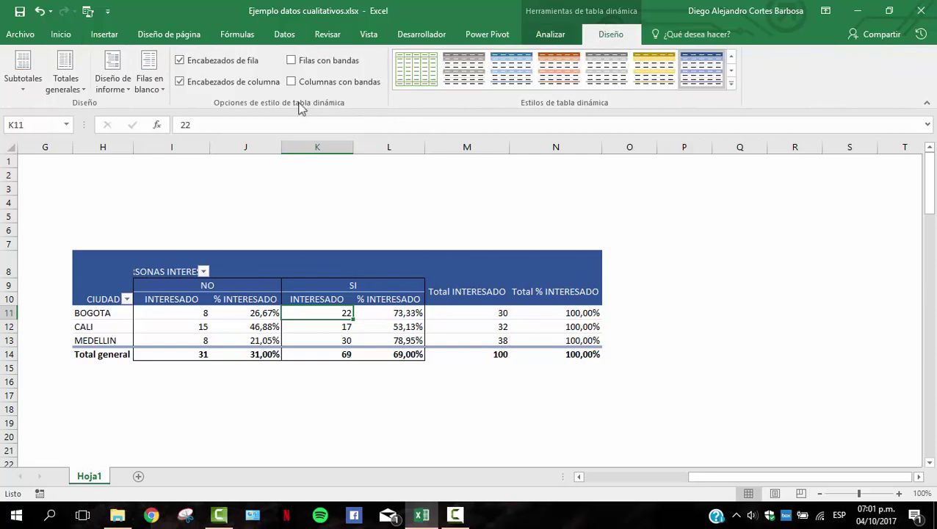
click(291, 61)
click(87, 313)
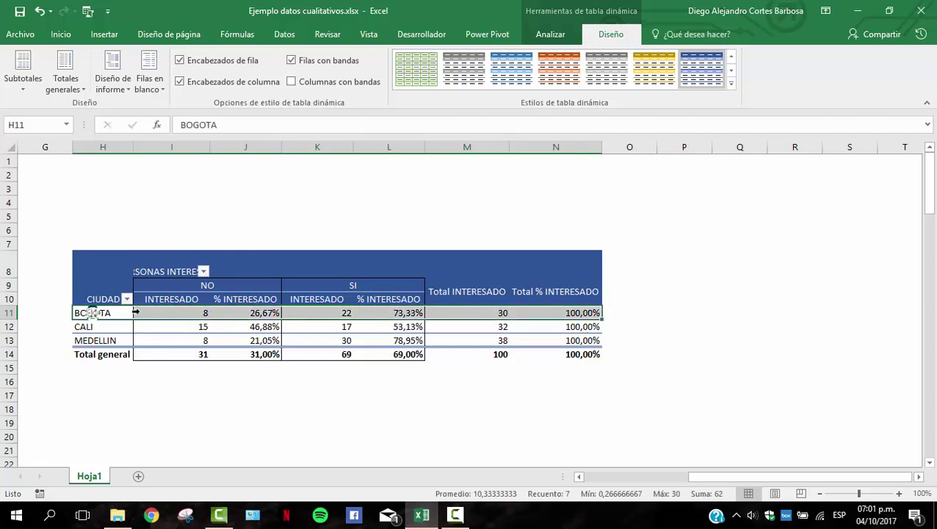
click(101, 324)
drag(155, 326, 566, 328)
drag(94, 338, 558, 338)
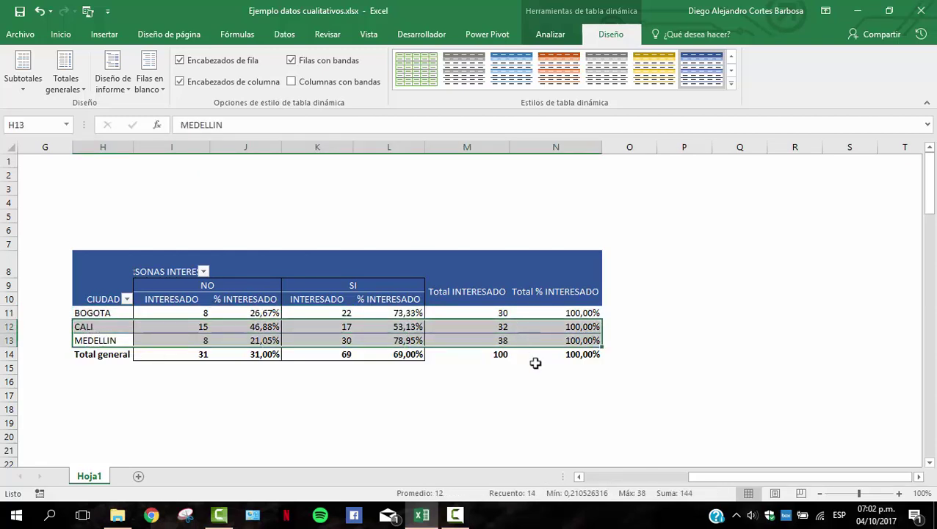
click(550, 380)
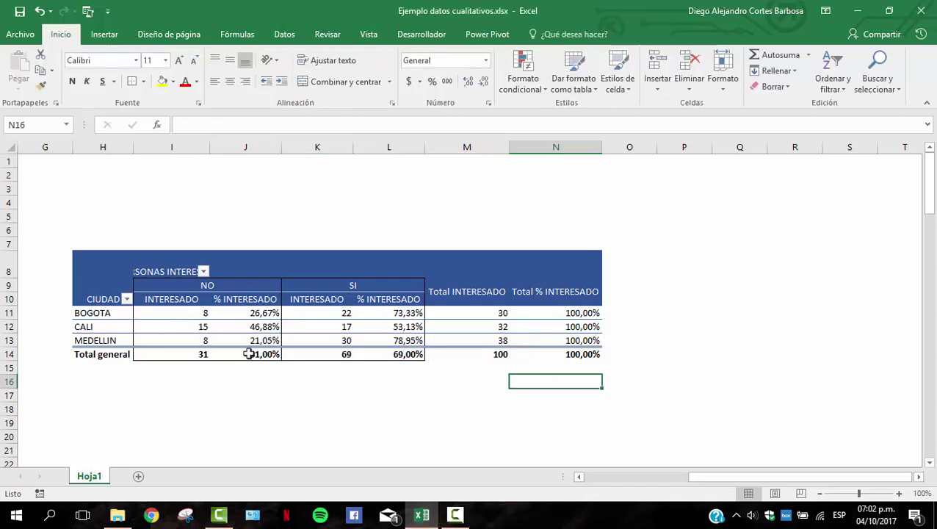
click(343, 313)
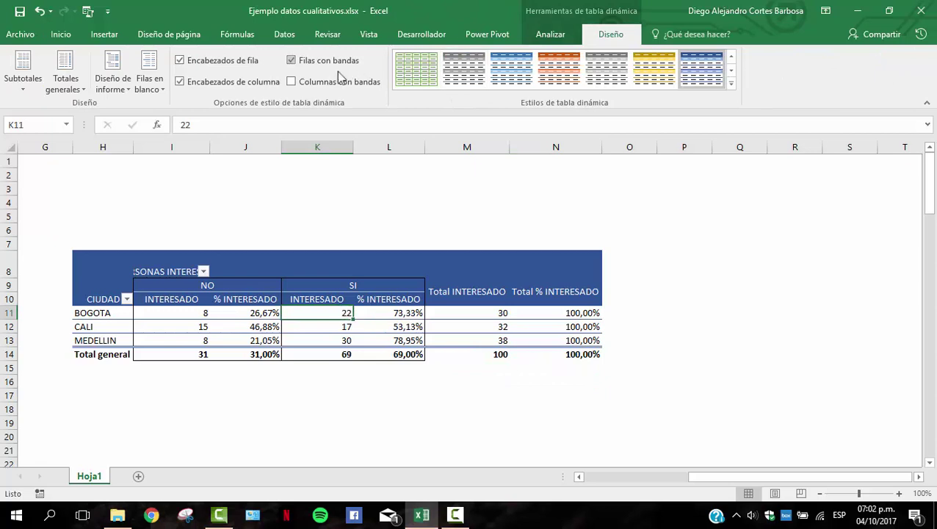
Try banded columns on the pivot table and turn off both banded rows and banded columns.
click(293, 82)
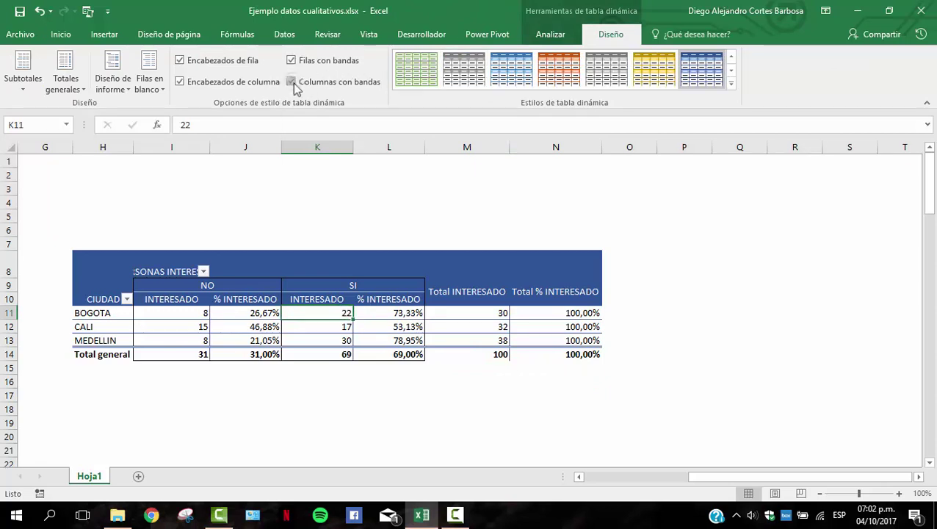
click(291, 60)
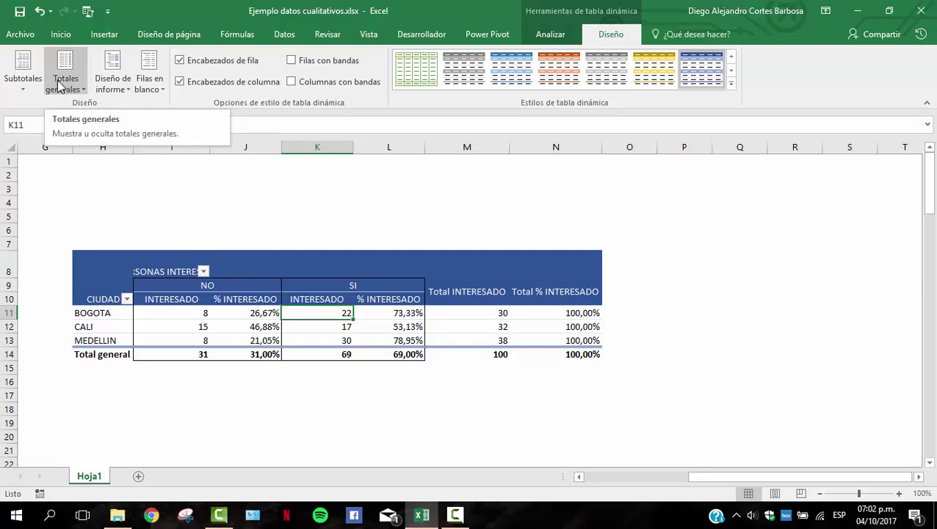
Turn off the pivot table's grand totals for both rows and columns and check where the total row and columns were.
drag(444, 296, 566, 354)
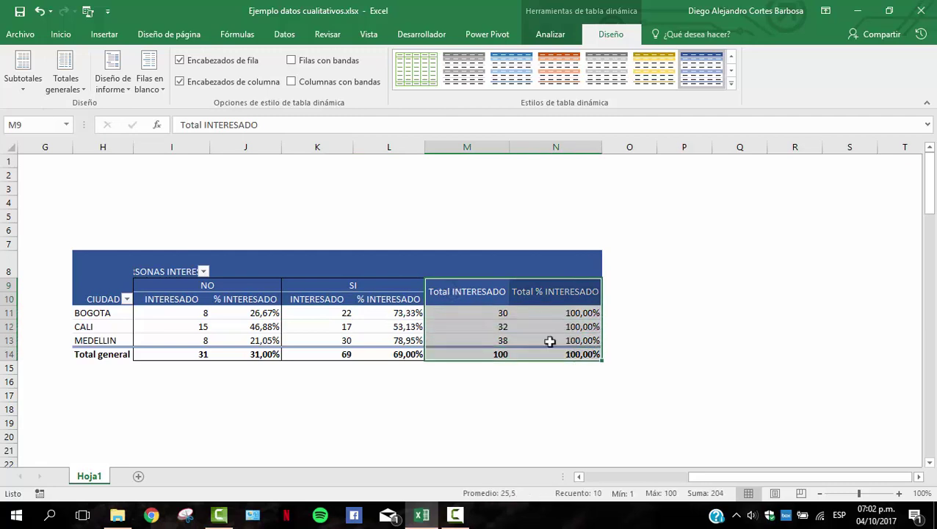
click(62, 89)
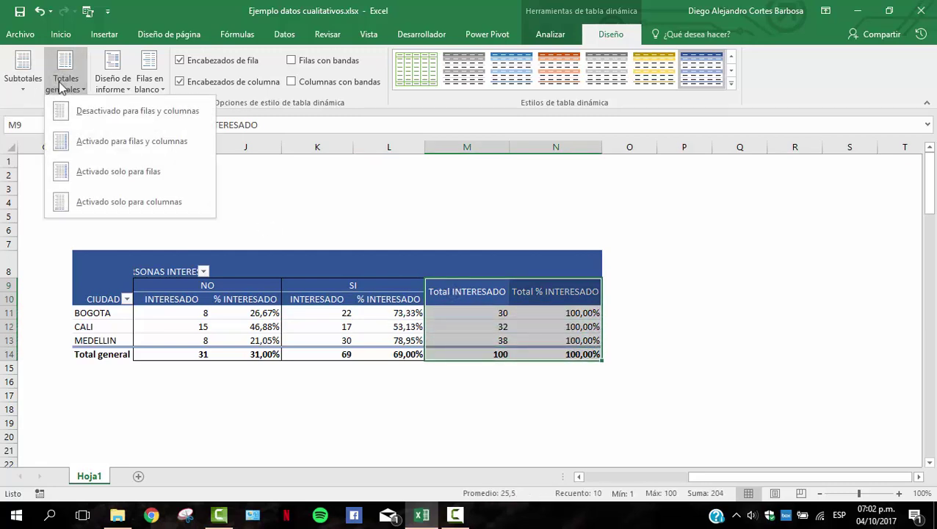
click(83, 112)
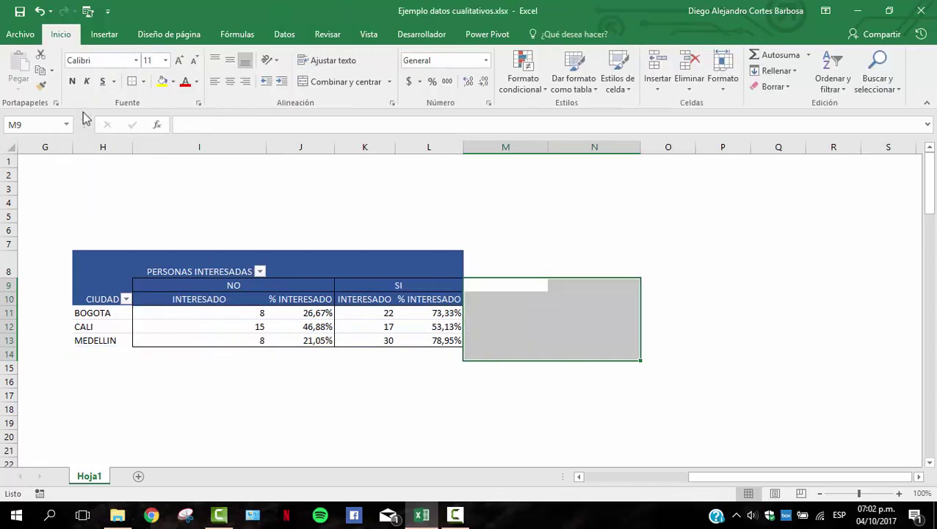
click(267, 366)
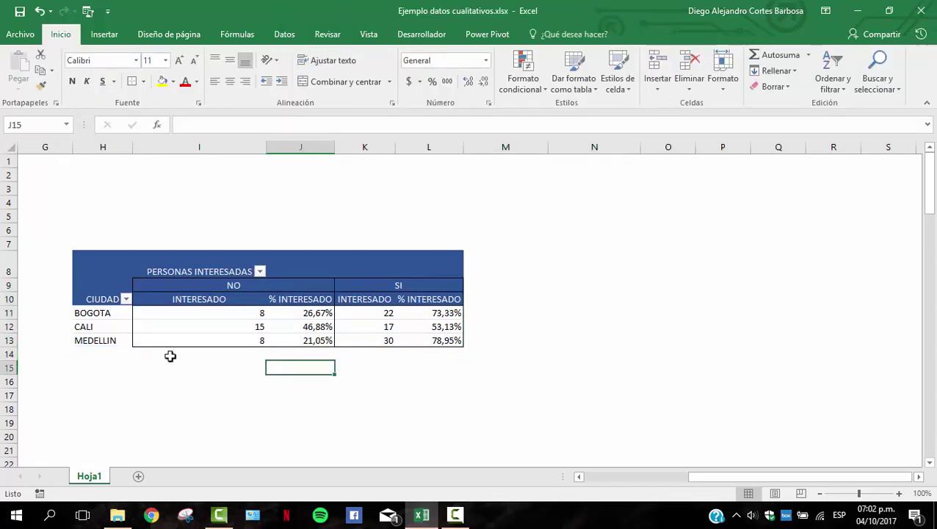
drag(102, 352, 416, 368)
drag(483, 260, 480, 362)
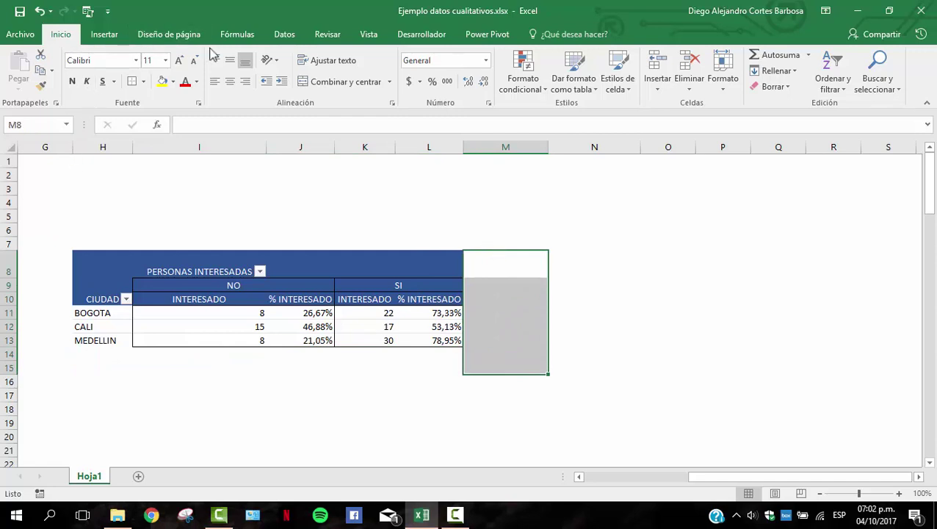
Show the pivot table's grand totals for rows only and check the Total INTERESADO and Total % INTERESADO columns.
click(274, 287)
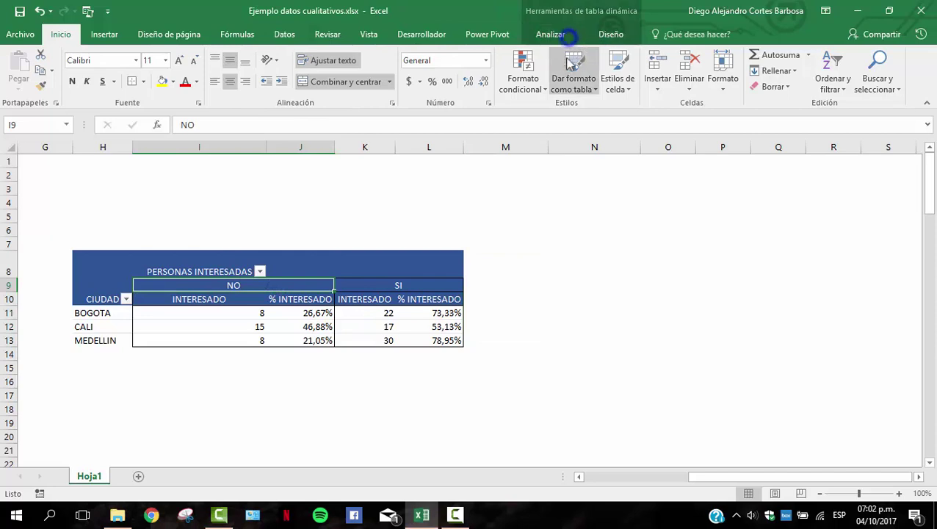
click(610, 34)
click(69, 91)
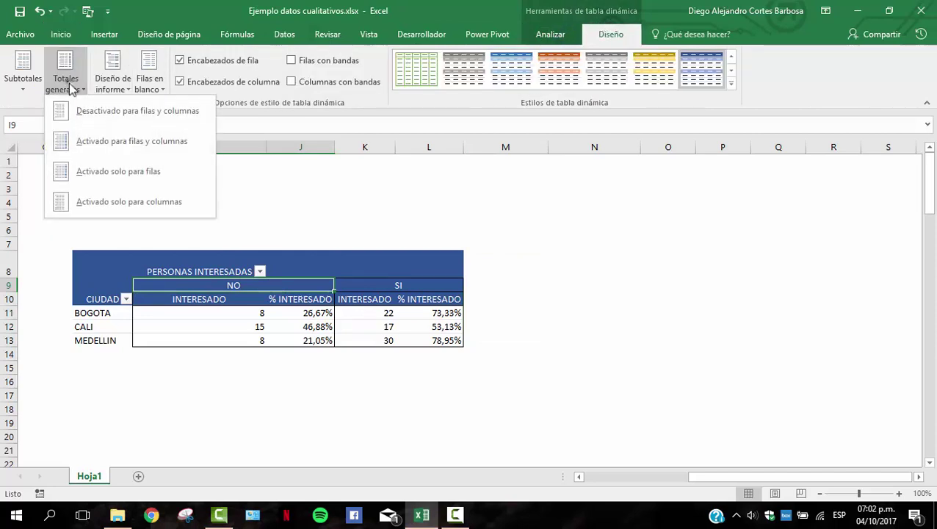
click(145, 176)
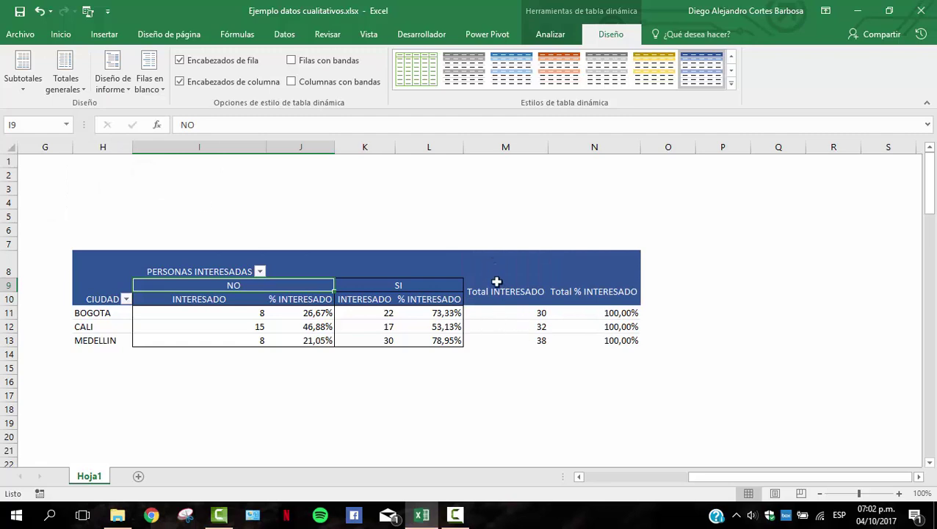
drag(496, 282, 635, 349)
Show the pivot table's grand totals for columns only.
click(112, 81)
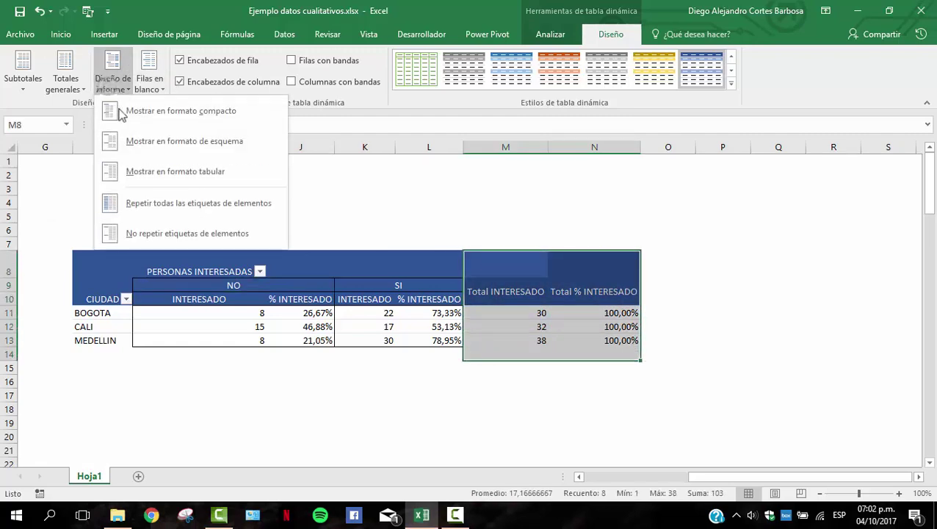
click(68, 82)
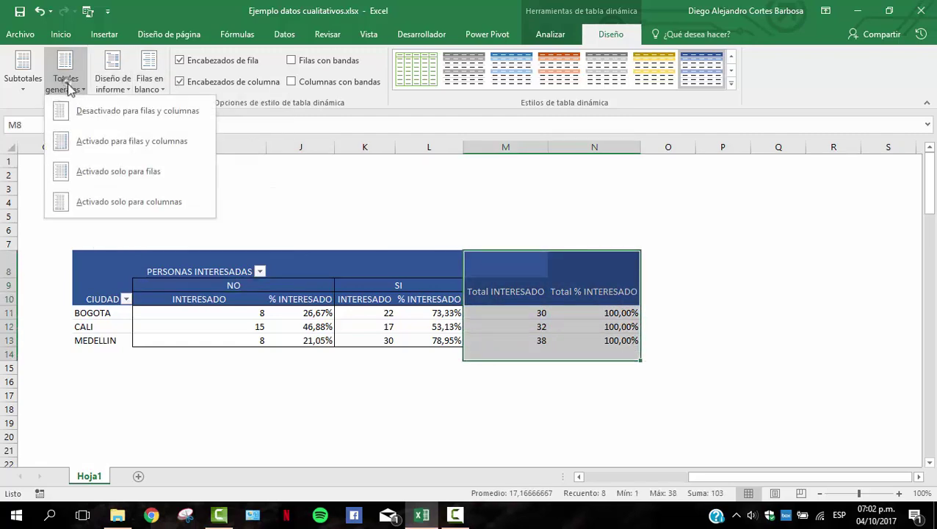
click(105, 201)
click(168, 205)
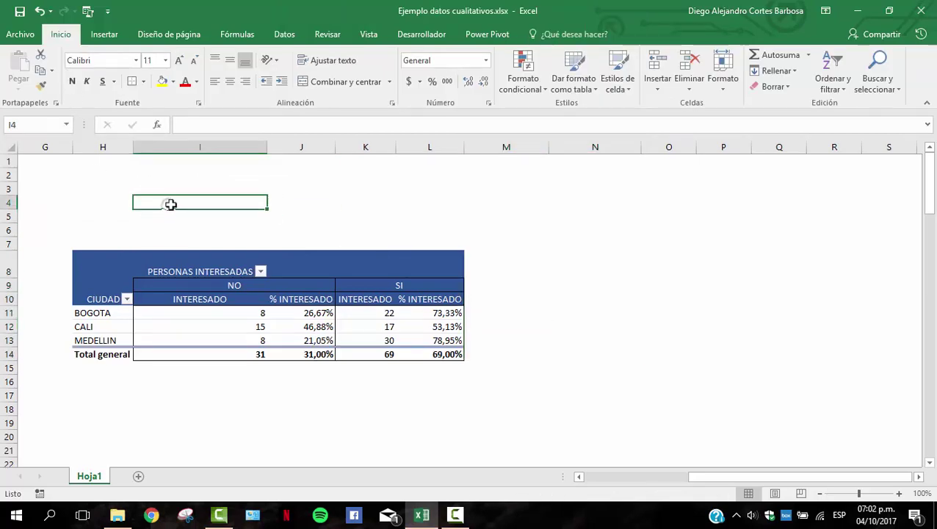
Turn on the pivot table's grand totals for both rows and columns and check each city's total of respondents.
click(192, 288)
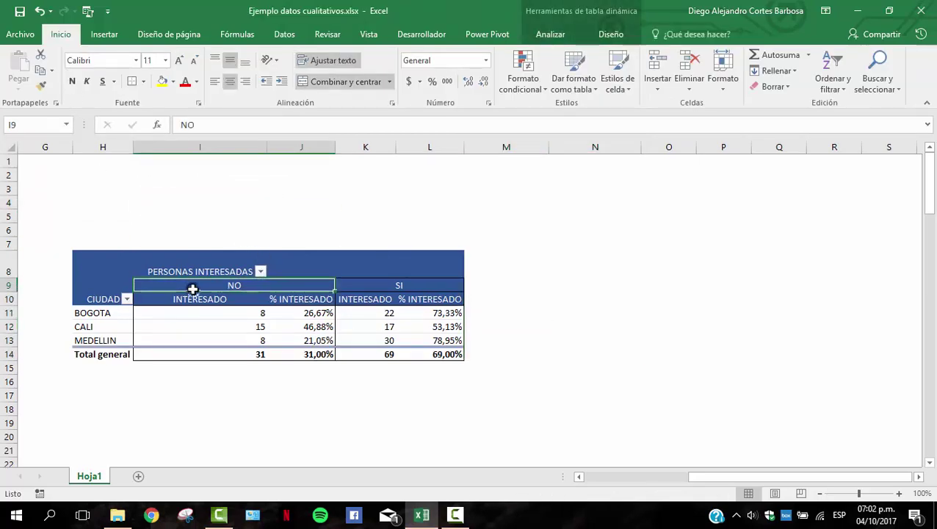
click(239, 328)
click(552, 34)
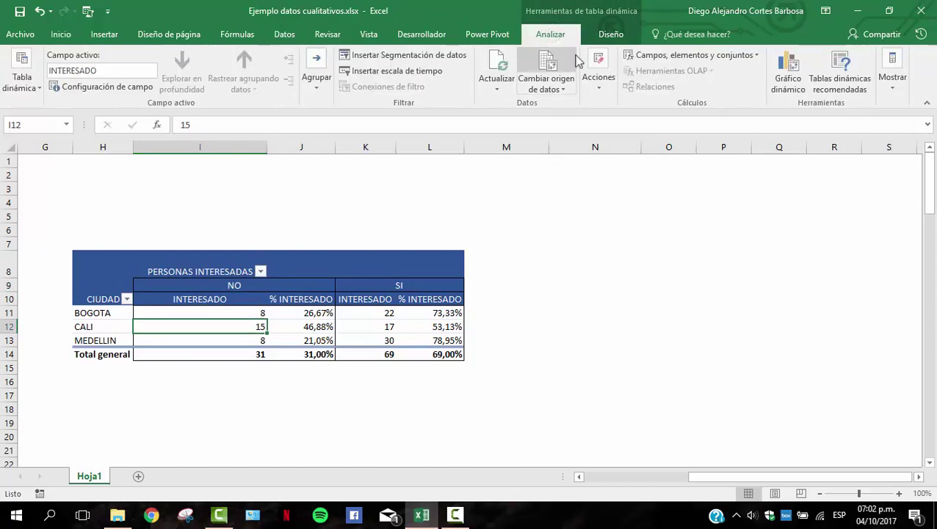
click(608, 34)
click(65, 84)
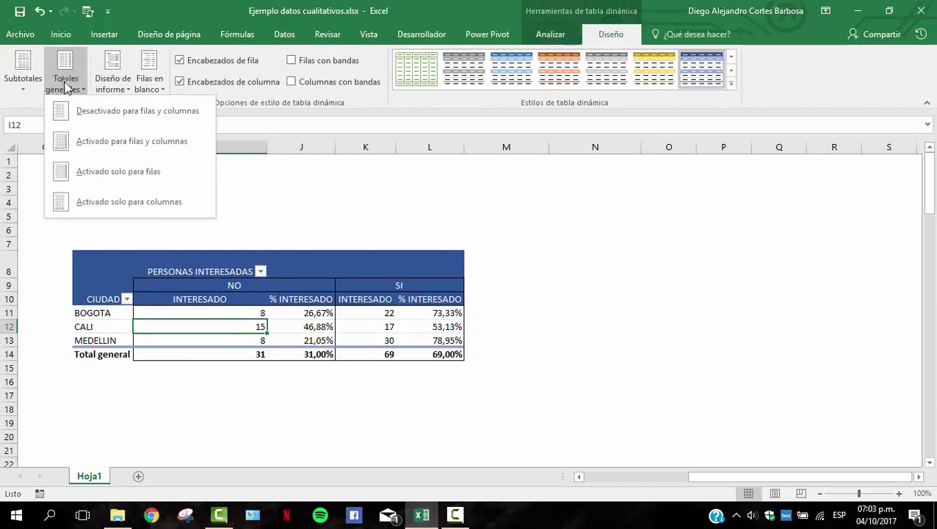
click(82, 144)
click(483, 311)
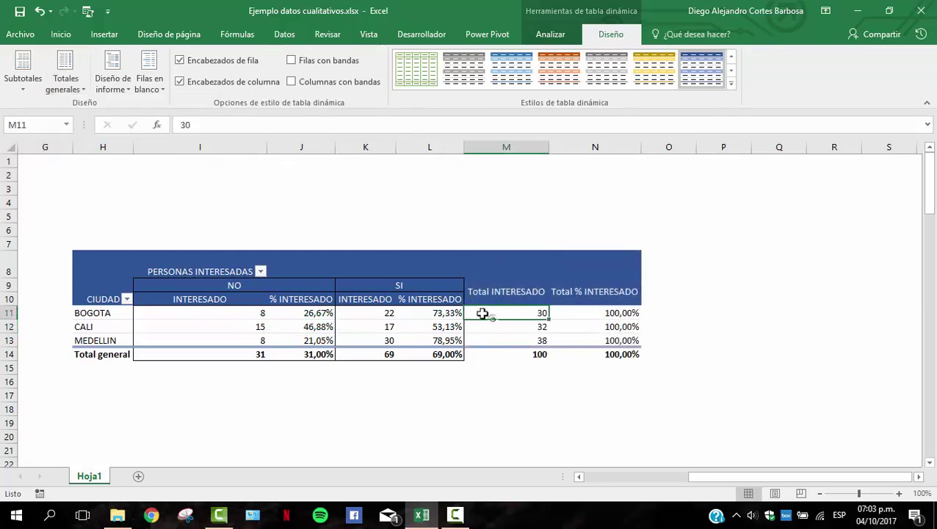
click(522, 328)
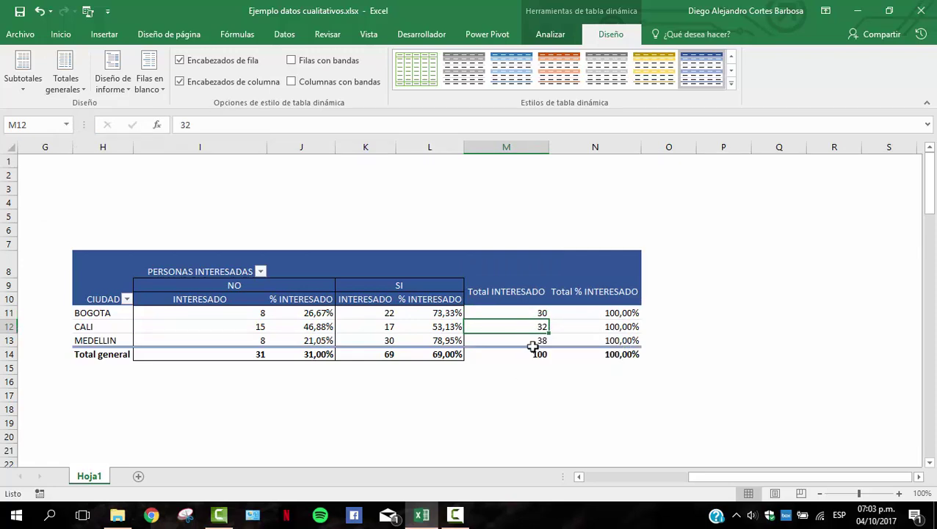
click(532, 343)
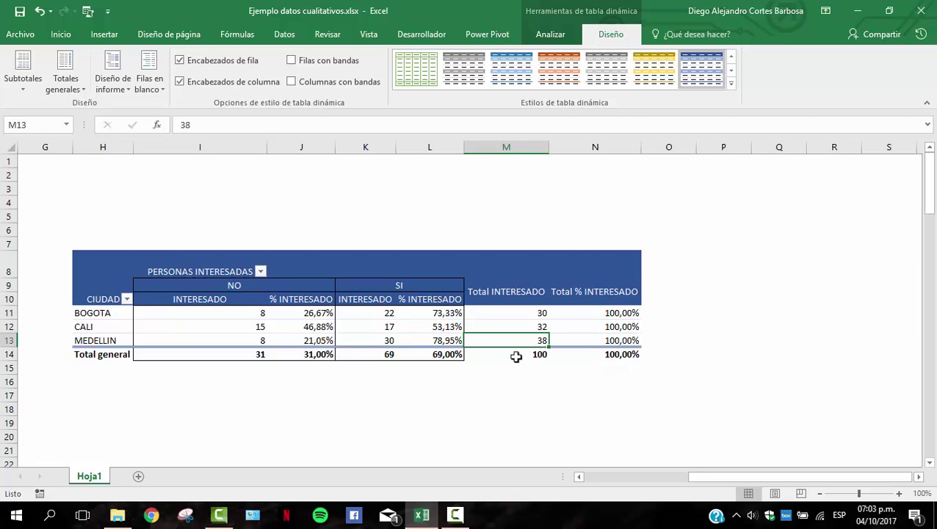
drag(507, 309, 509, 343)
click(514, 383)
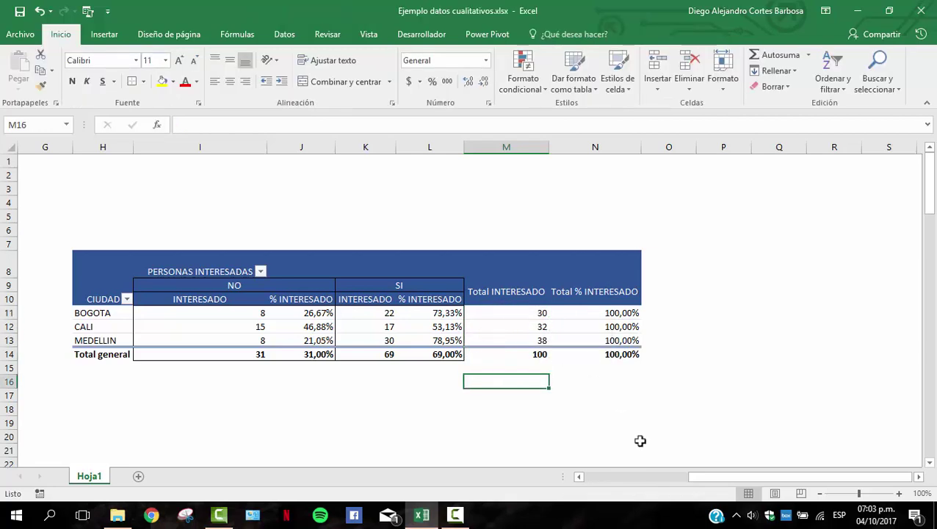
Answer question 1 about willingness to buy by entering 69% in G2, from the SI column of the Total general row.
drag(729, 477, 588, 477)
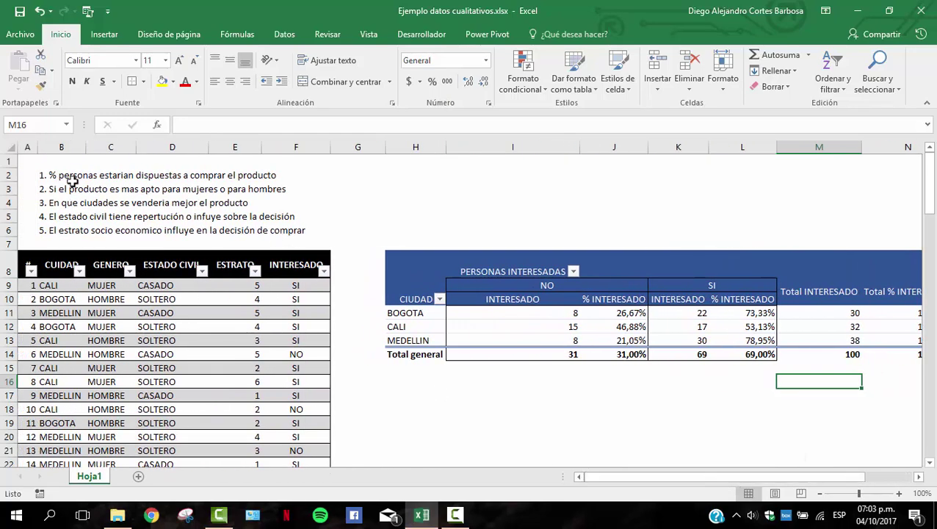
click(32, 175)
drag(32, 175, 270, 173)
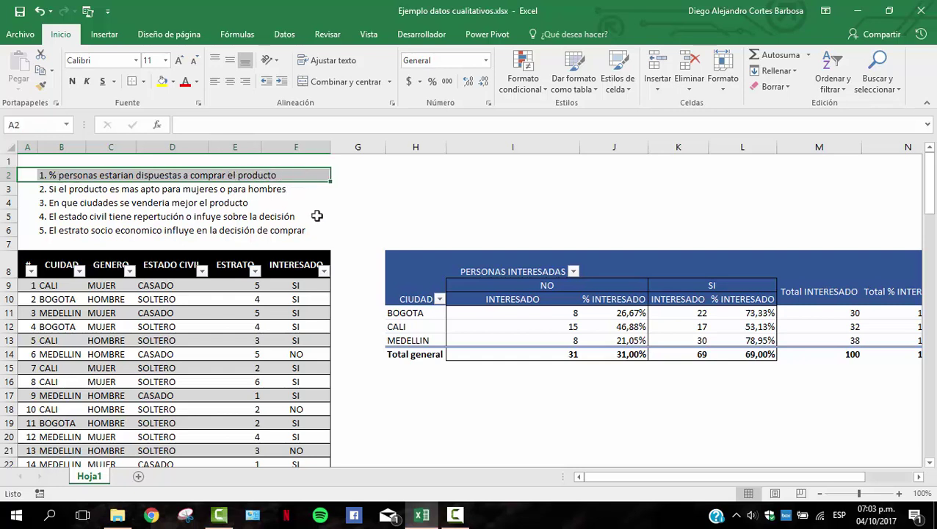
click(760, 355)
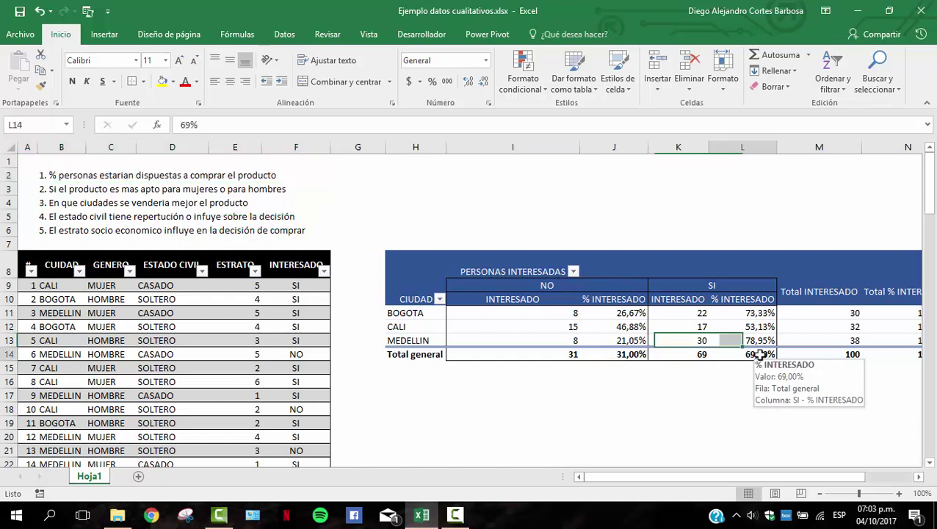
click(359, 178)
text(69)
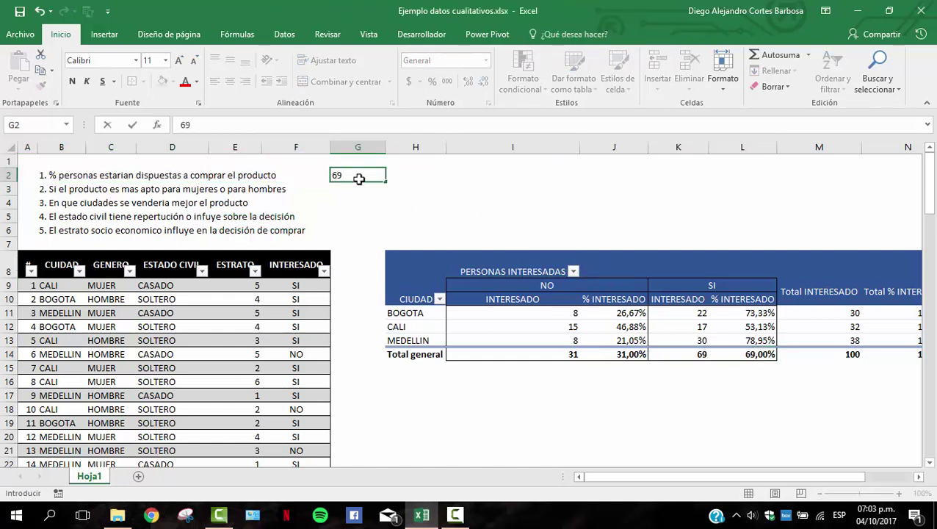
text(%)
key(Return)
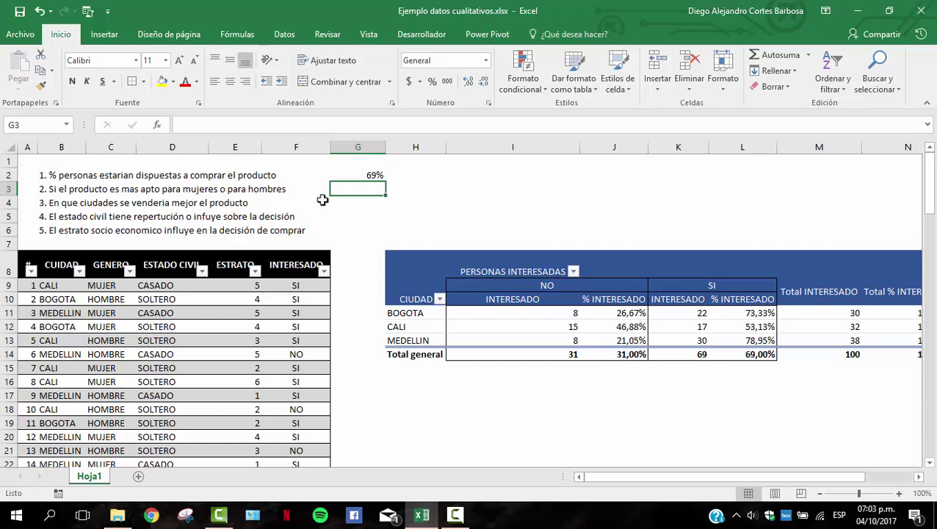
Answer question 2 in G3 with "No hay tendencia de genero 50% hombres 50% mujeres" and center the answer in G2.
text(nO)
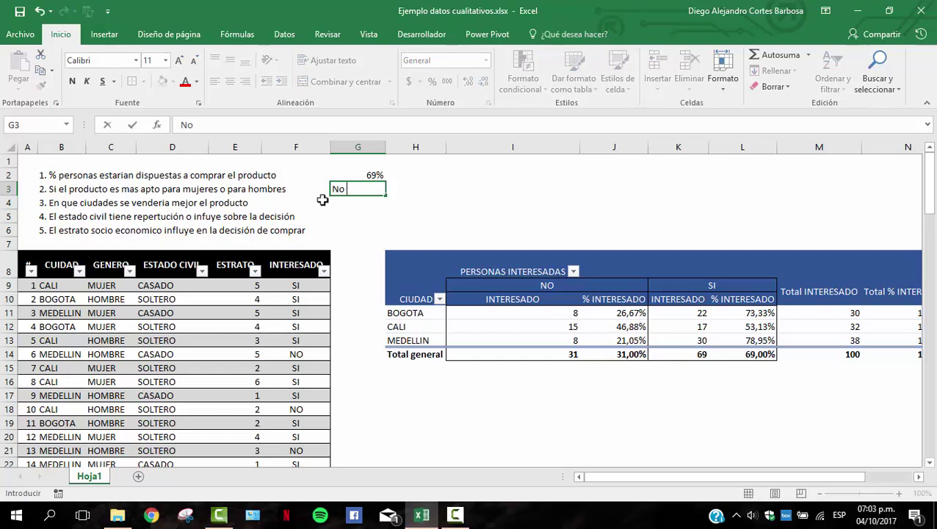
text( hay)
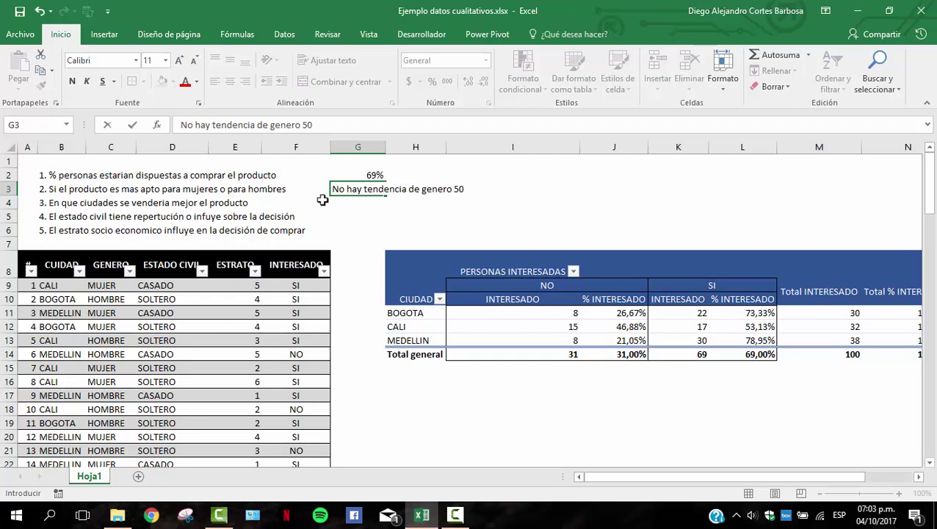
text(tendencia de genero 50% hombres 50% mujeres)
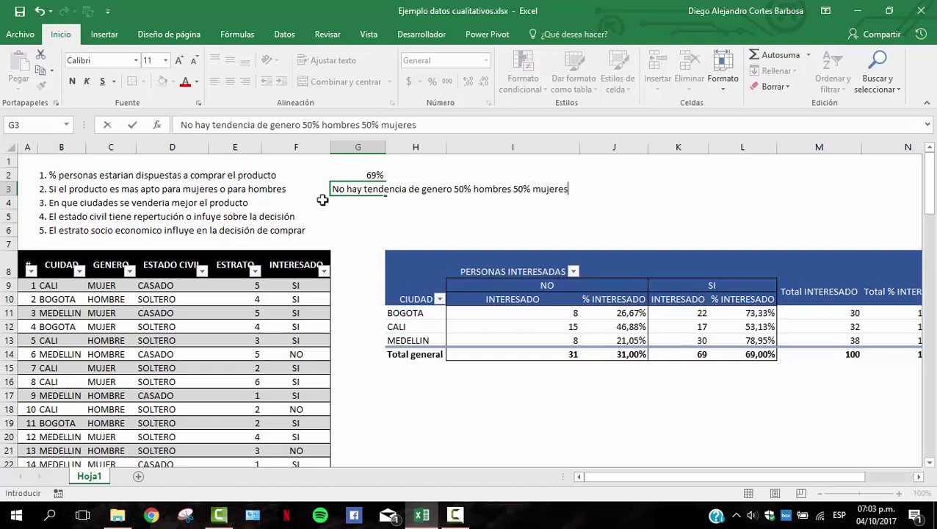
key(Tab)
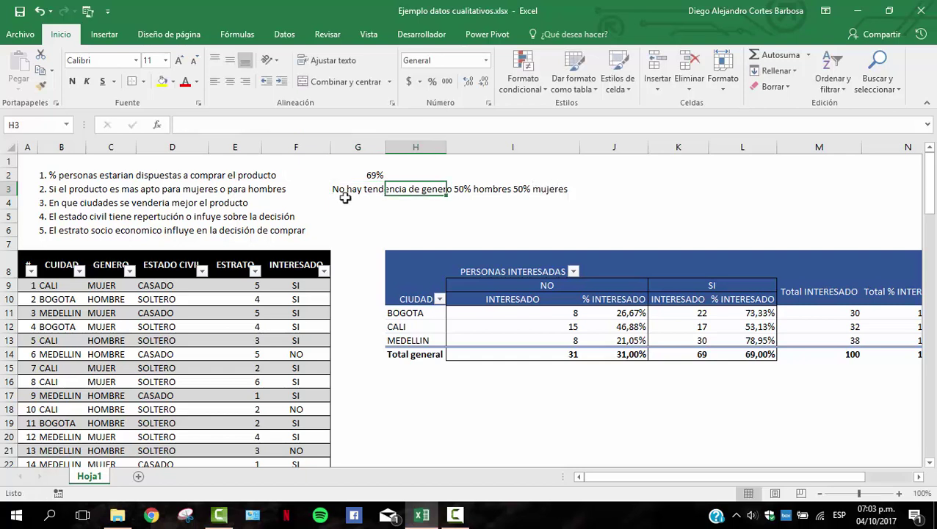
click(362, 178)
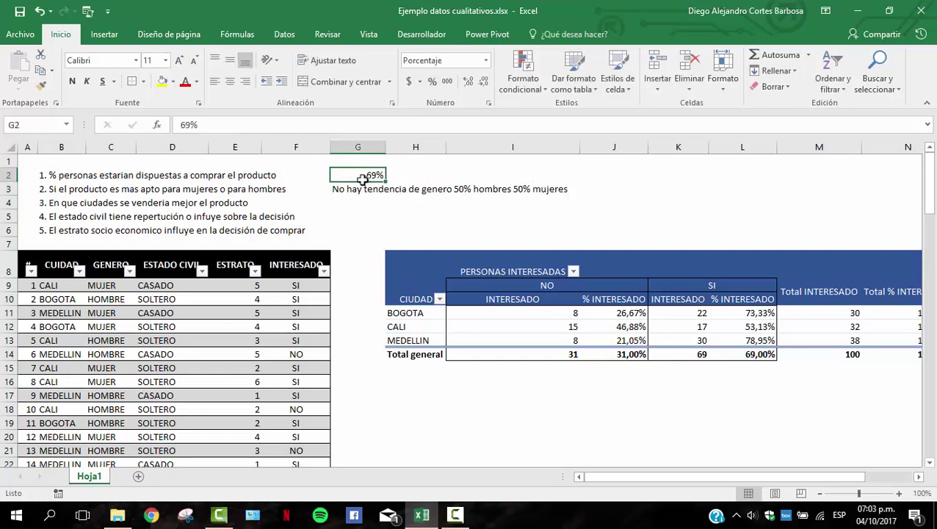
click(229, 81)
Answer question 3 in G4 with "Bogota y en Medellin, examinar en profundidad CALI" and check Cali's NO and SI counts.
click(65, 207)
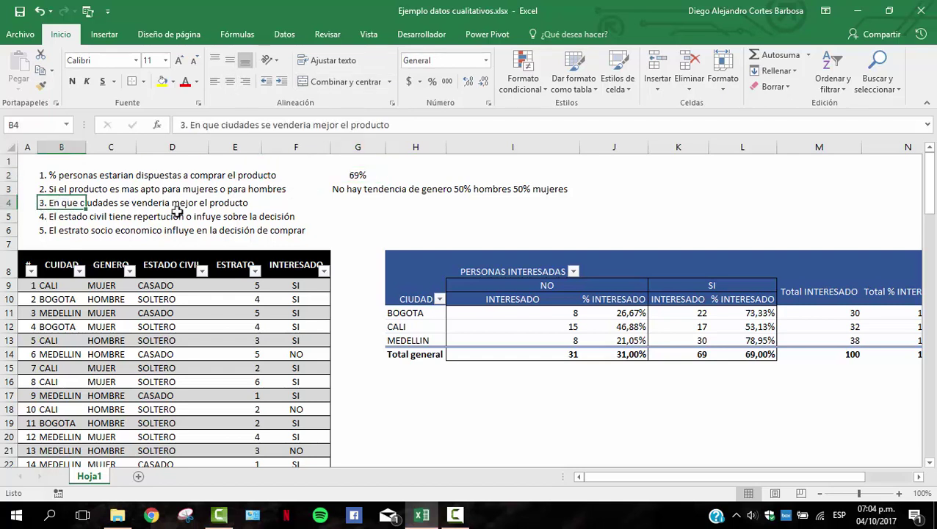
click(345, 201)
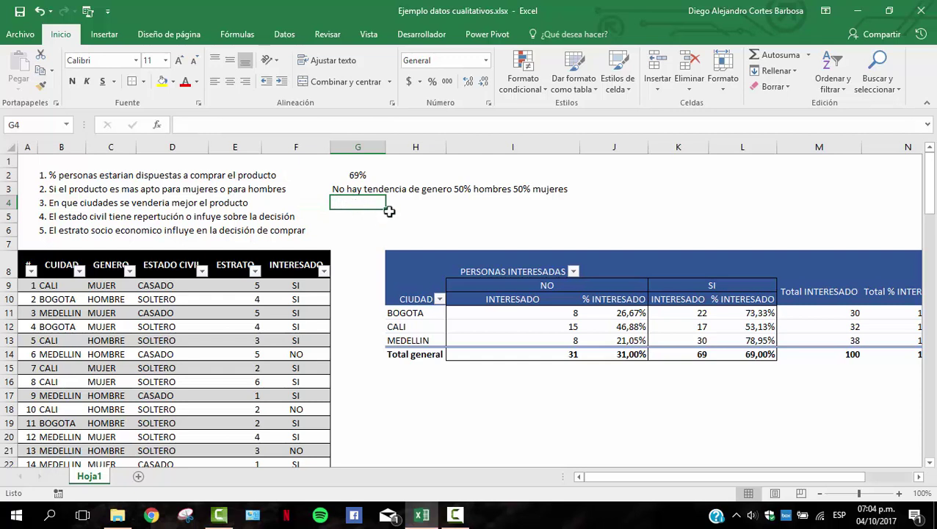
text(Bogota)
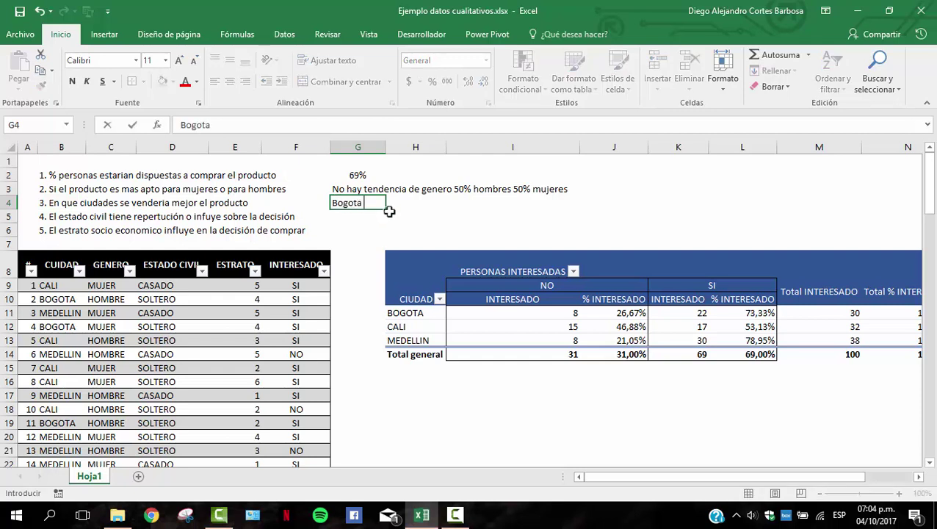
text( y en Medellin, examinar en profundidad CALI)
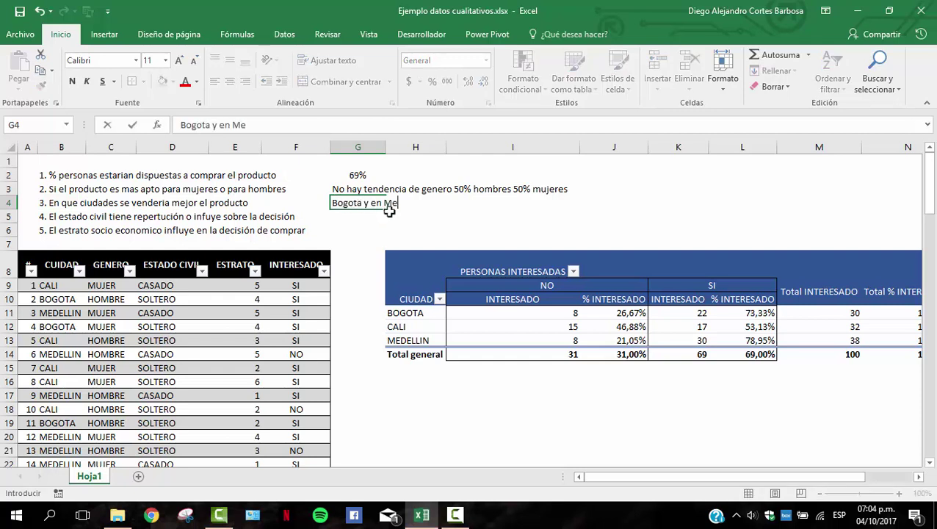
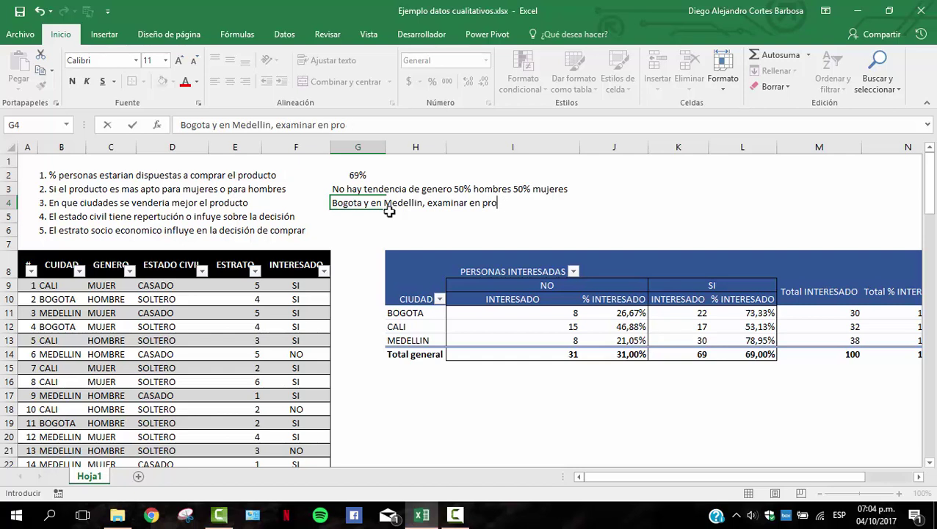
text(ndidad)
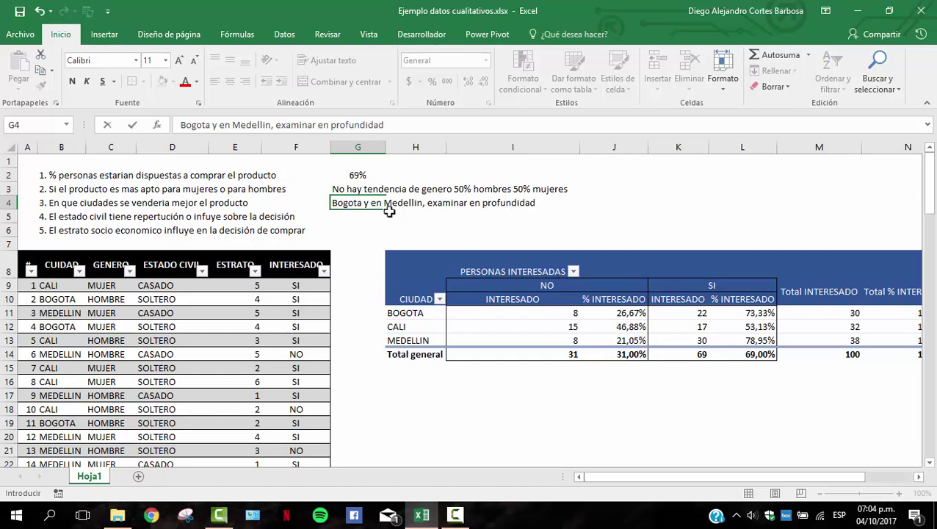
text( CALI)
click(390, 209)
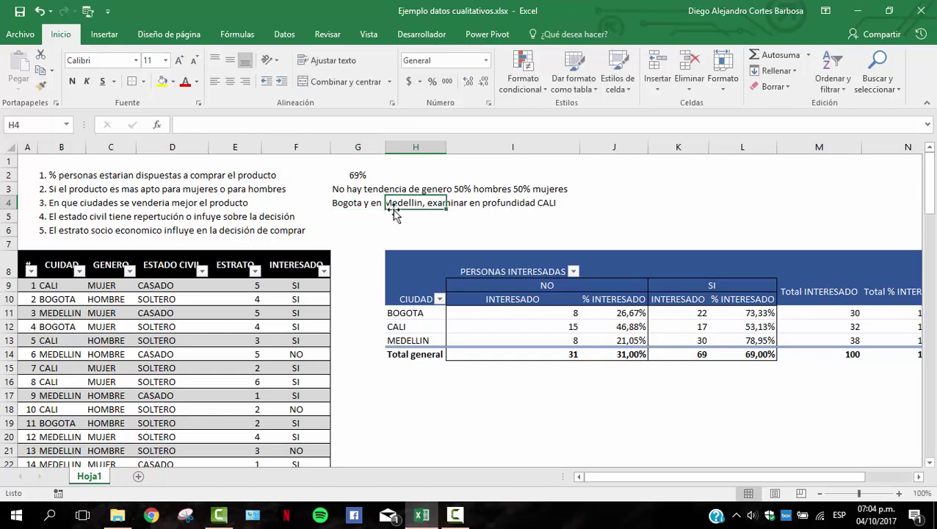
click(565, 328)
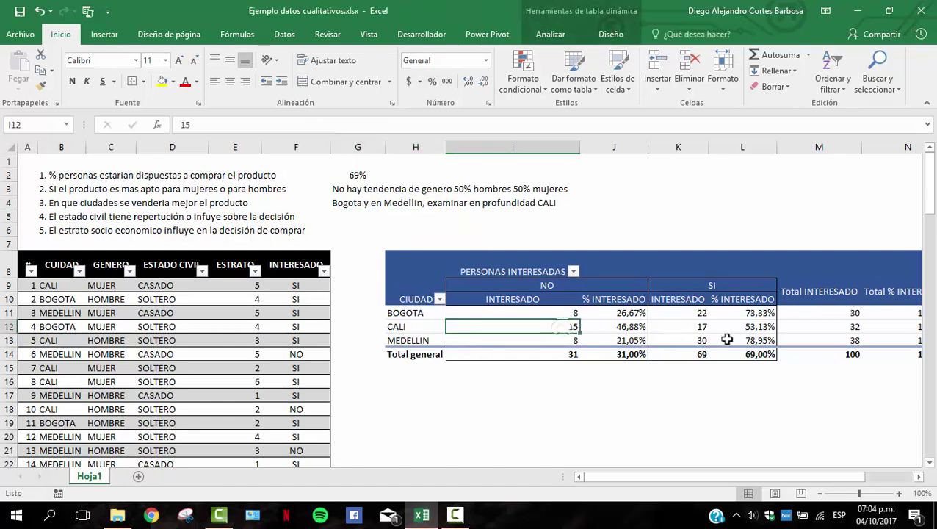
click(700, 328)
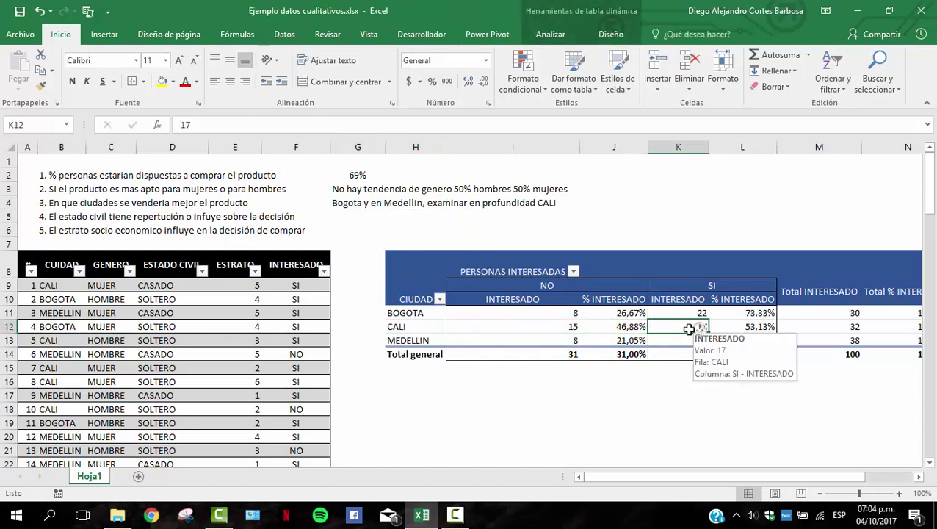
Create a second pivot table from the whole survey table, Tabla1, placed at H17 on the existing sheet below the city pivot table.
click(344, 213)
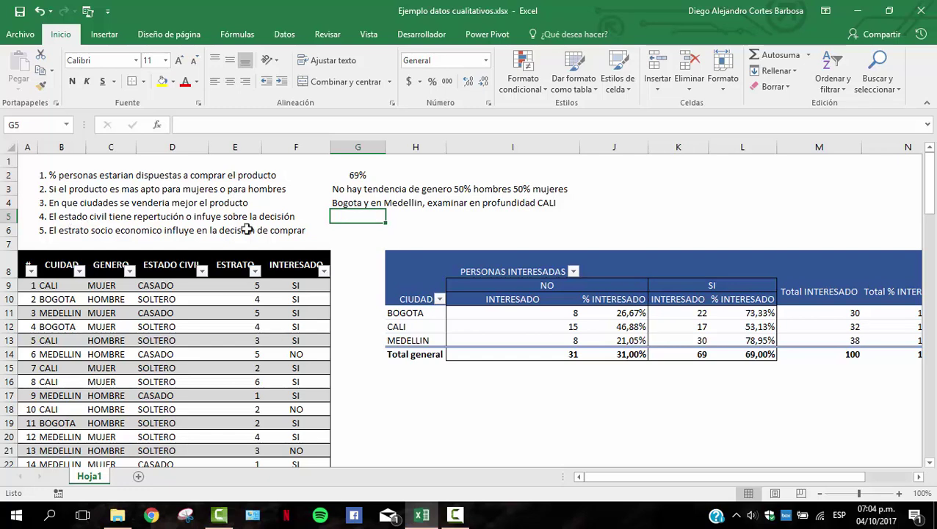
drag(626, 476, 678, 479)
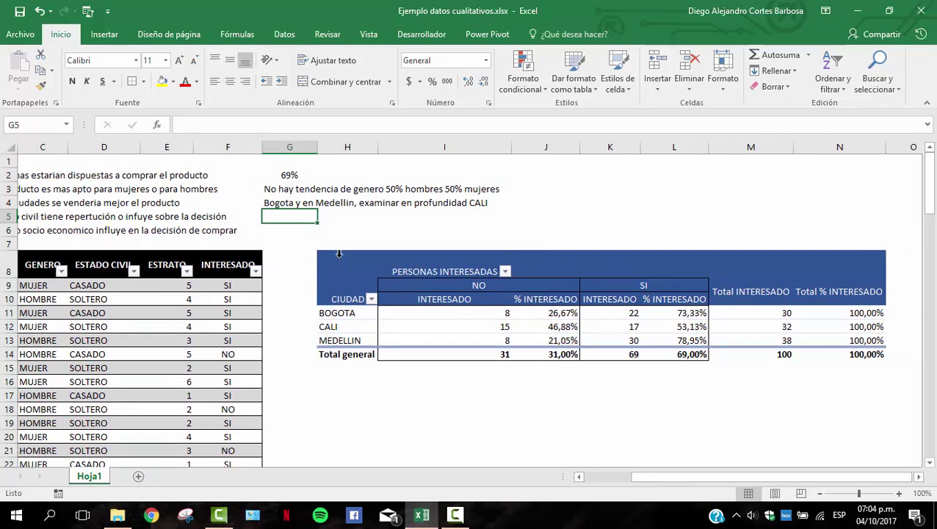
click(440, 332)
click(353, 354)
click(334, 394)
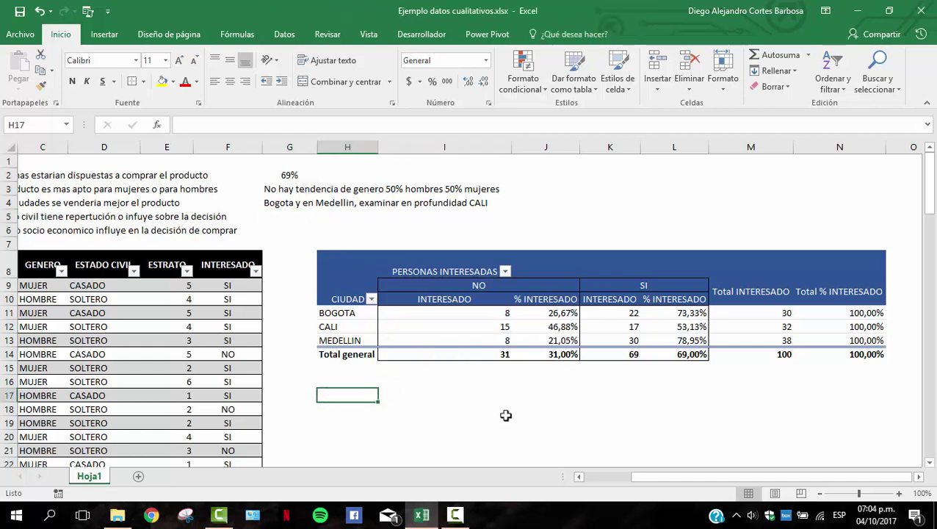
drag(669, 476, 636, 478)
click(103, 34)
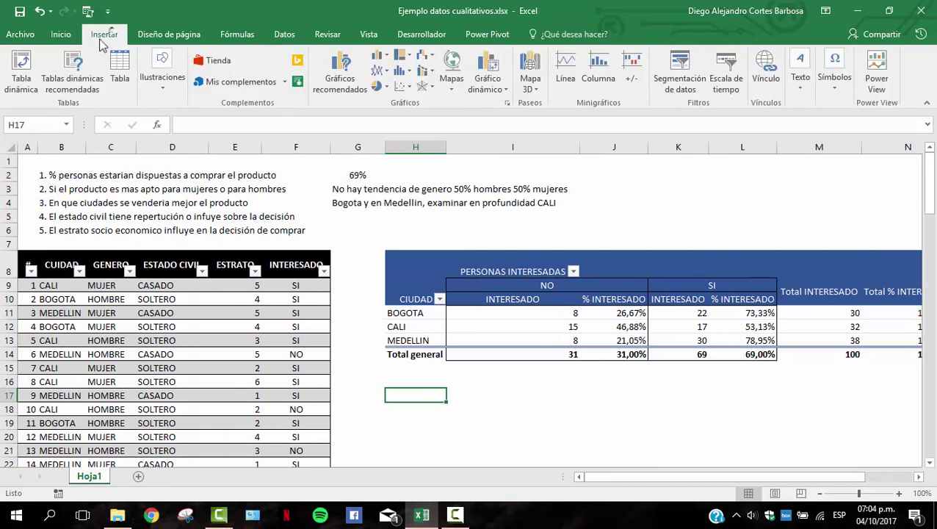
click(16, 81)
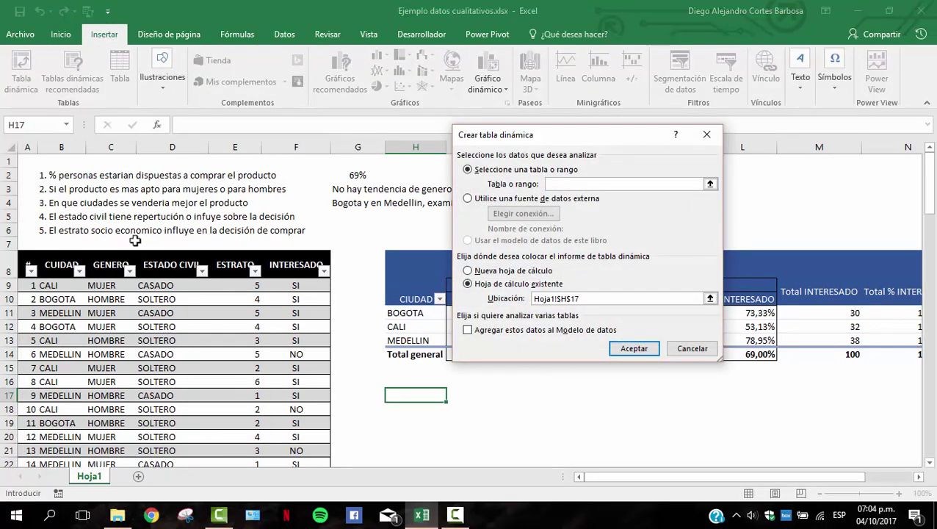
drag(29, 264, 273, 393)
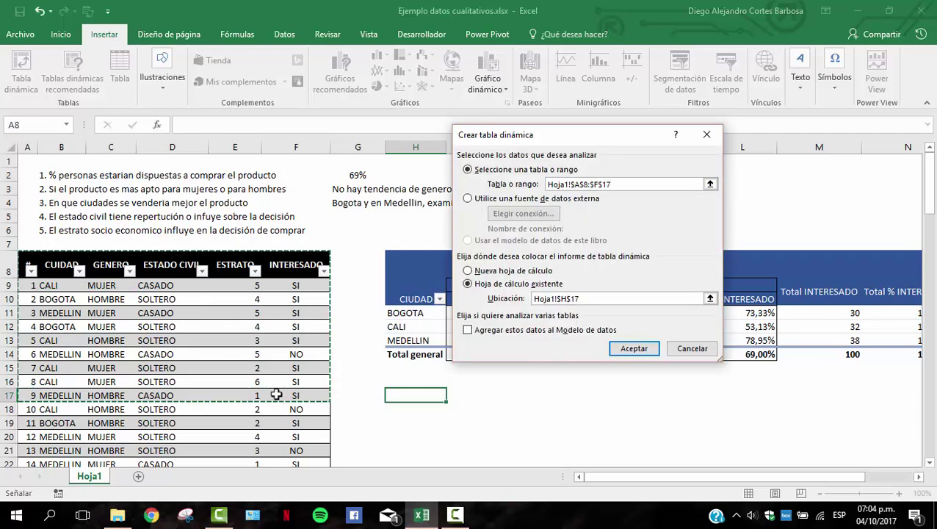
key(ctrl+shift+Down)
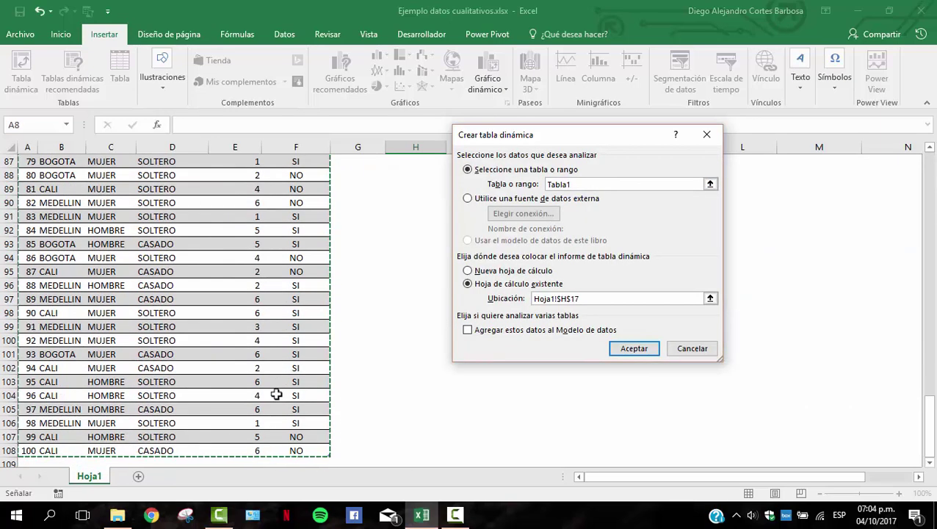
click(634, 349)
Place the ESTADO CIVIL field in the rows of the new pivot table.
scroll(572, 345, up, 20)
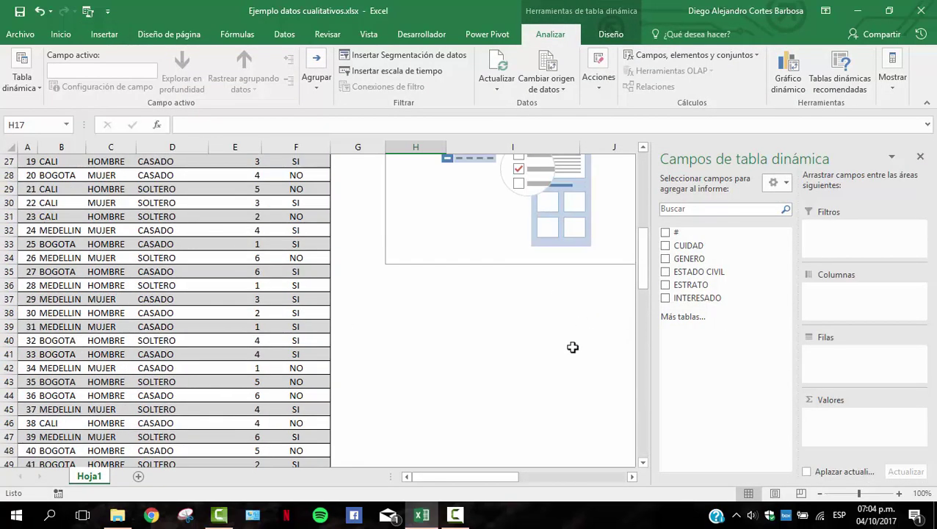
scroll(575, 346, down, 2)
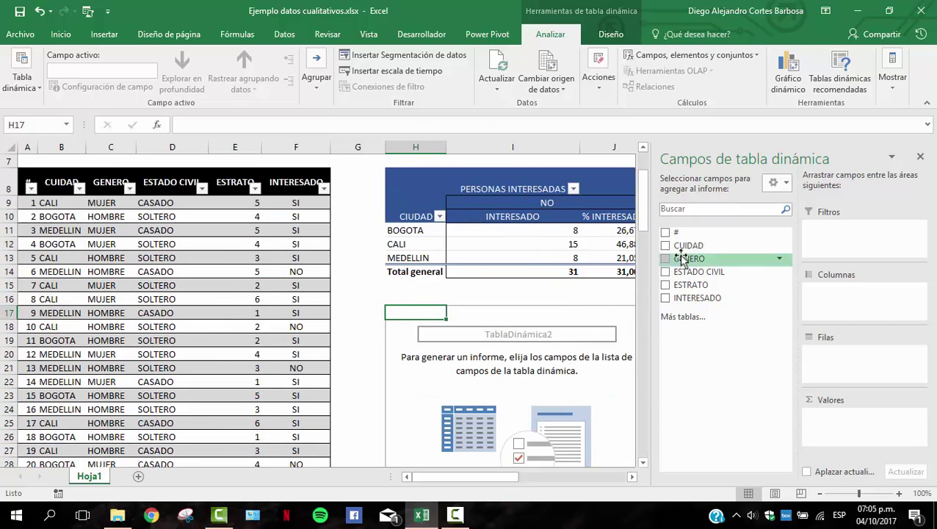
scroll(269, 242, up, 2)
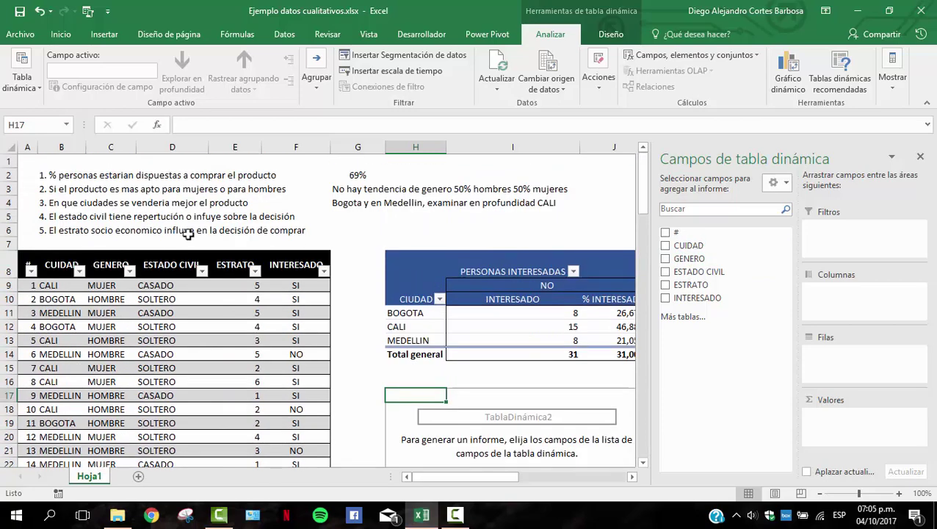
scroll(735, 334, down, 1)
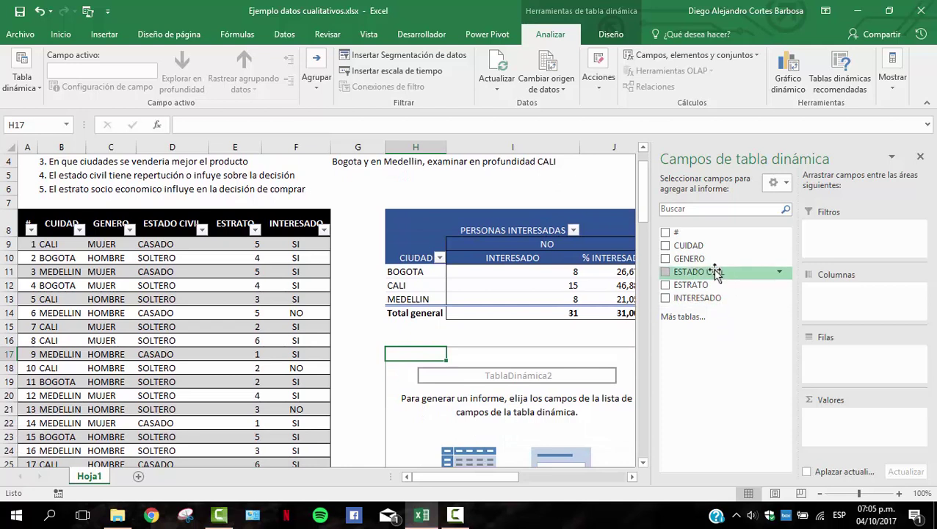
drag(715, 274, 804, 375)
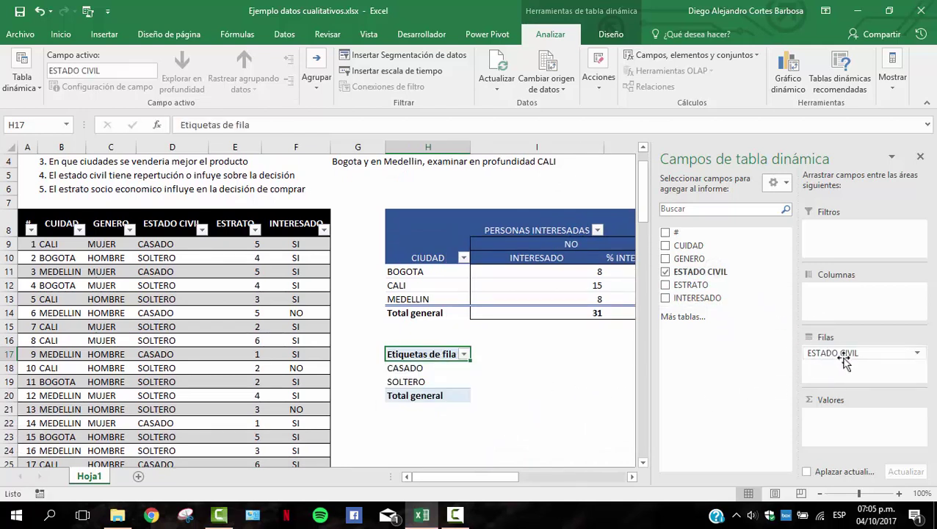
click(423, 370)
click(417, 381)
click(426, 368)
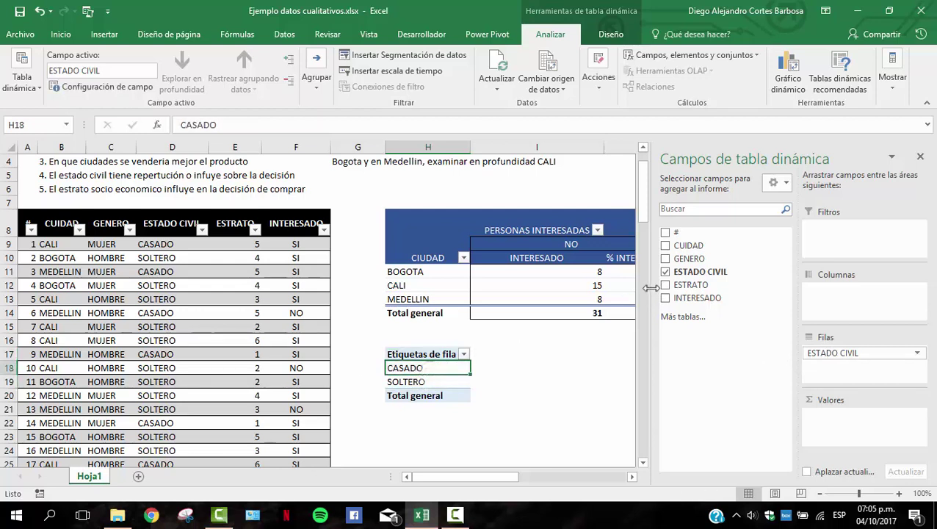
Add INTERESADO to the new pivot table as a count in the values and again as the column field.
drag(698, 298, 846, 423)
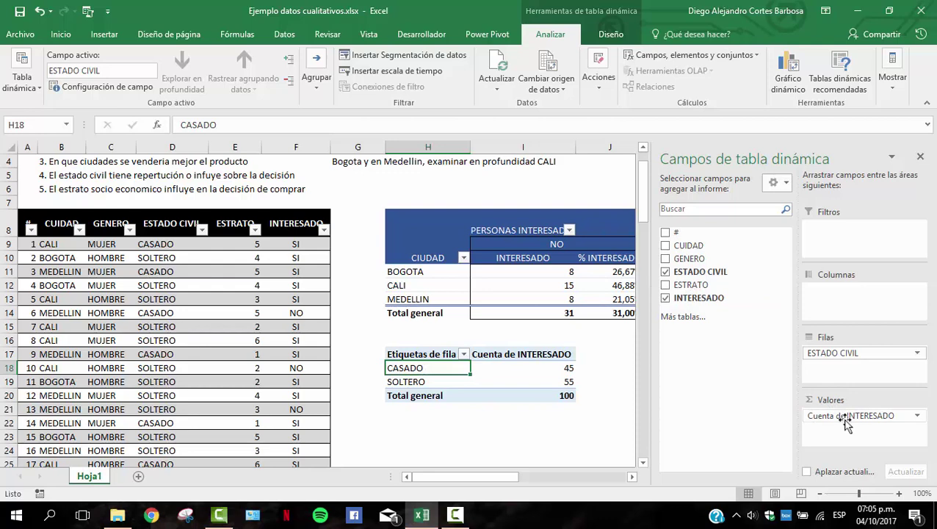
drag(493, 481, 511, 476)
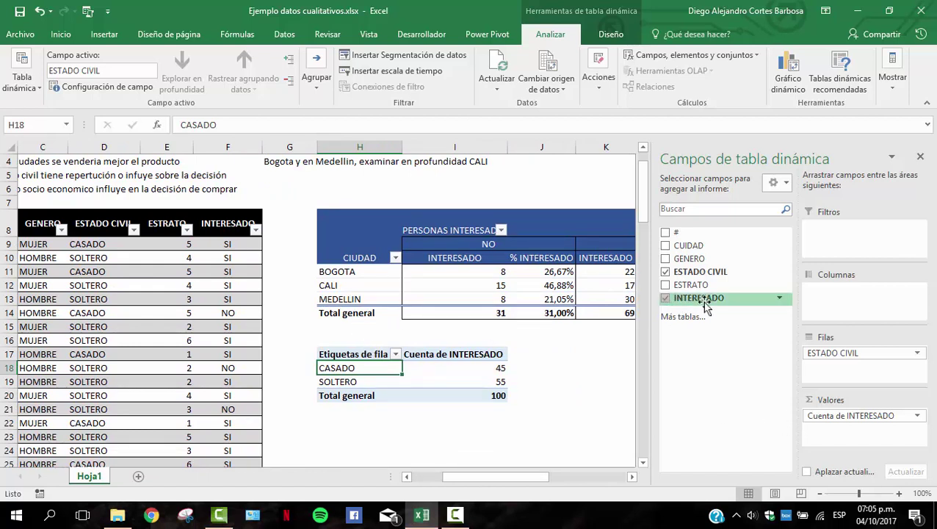
drag(704, 305, 854, 314)
Compare the NO and SI counts of CASADO and SOLTERO respondents in the marital status pivot table.
click(447, 369)
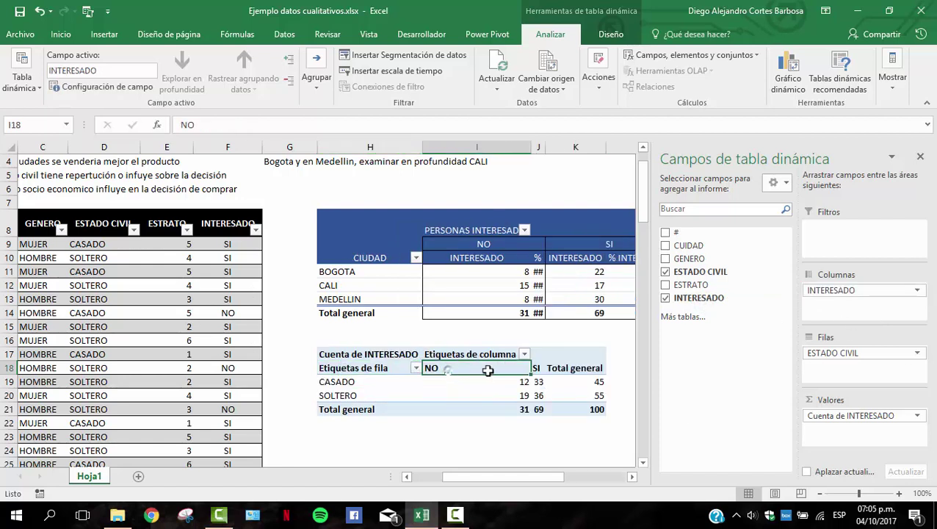
click(538, 369)
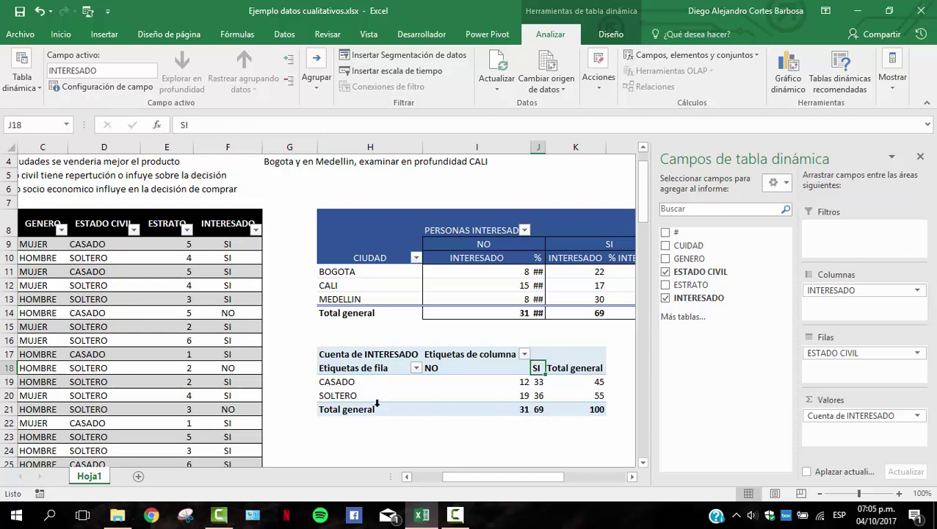
click(340, 382)
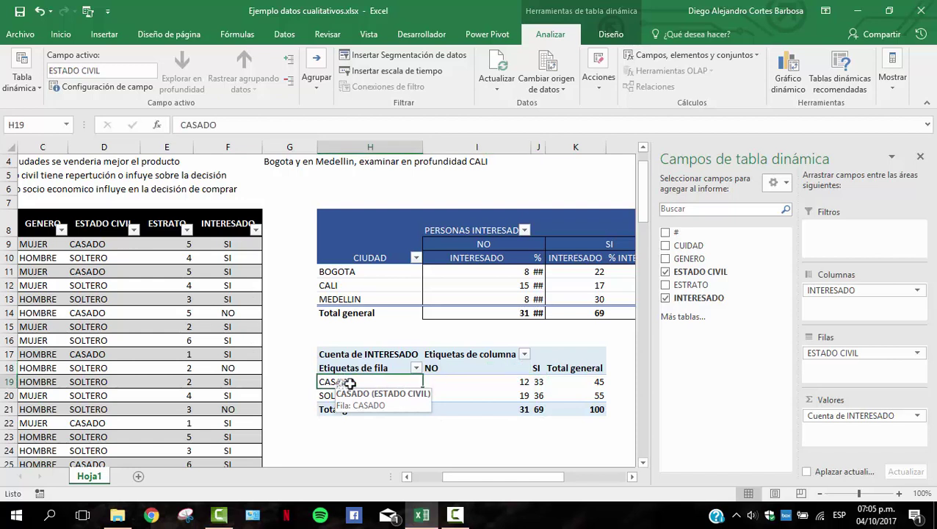
click(541, 381)
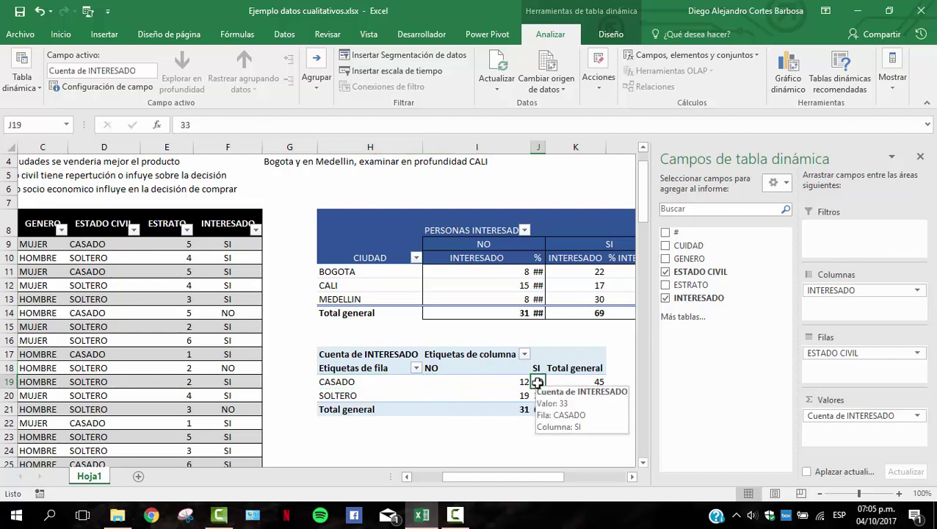
mouse_move(541, 382)
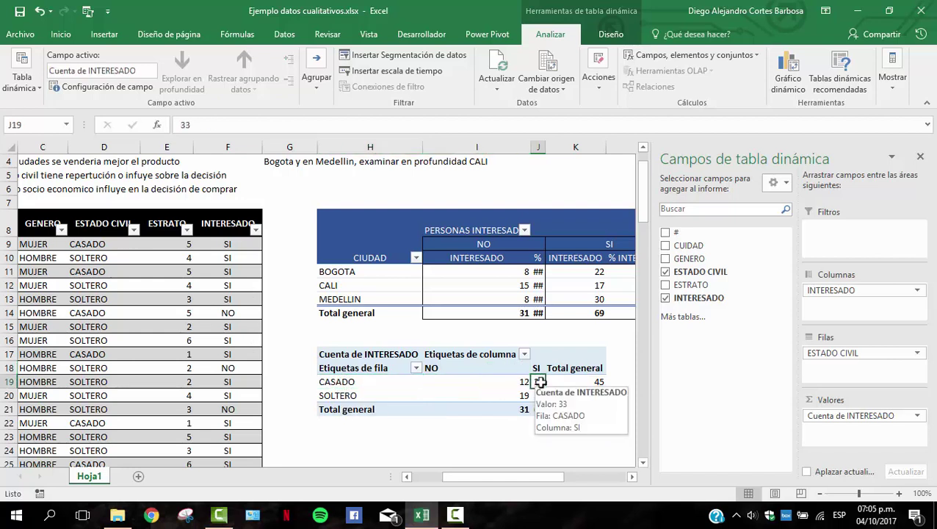
click(341, 383)
click(341, 396)
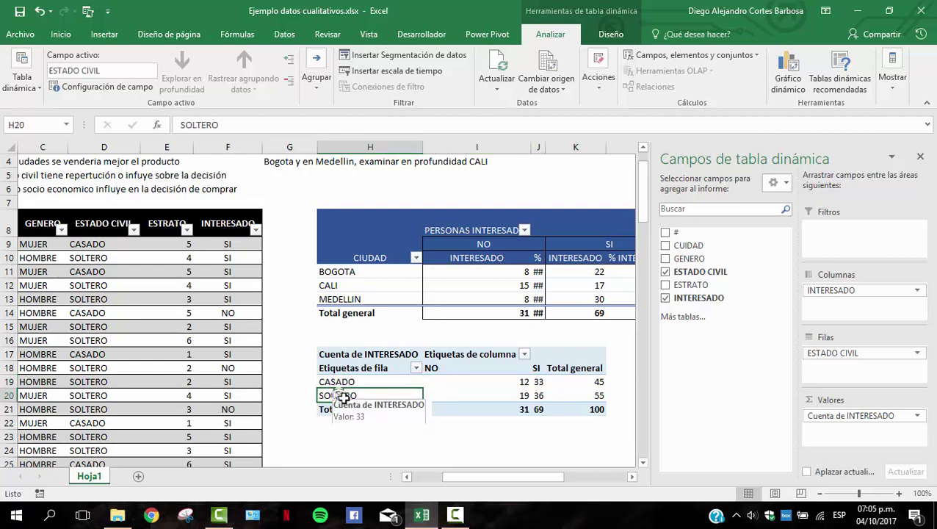
click(541, 396)
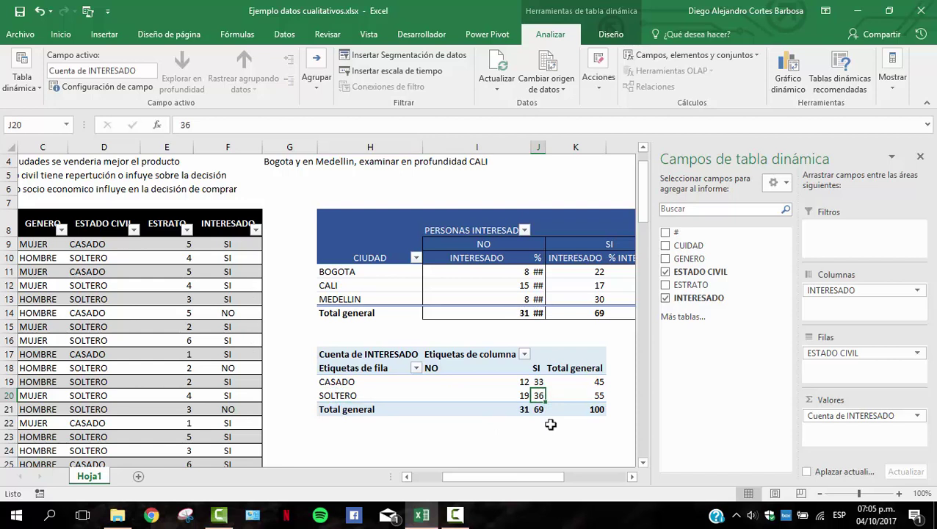
click(540, 383)
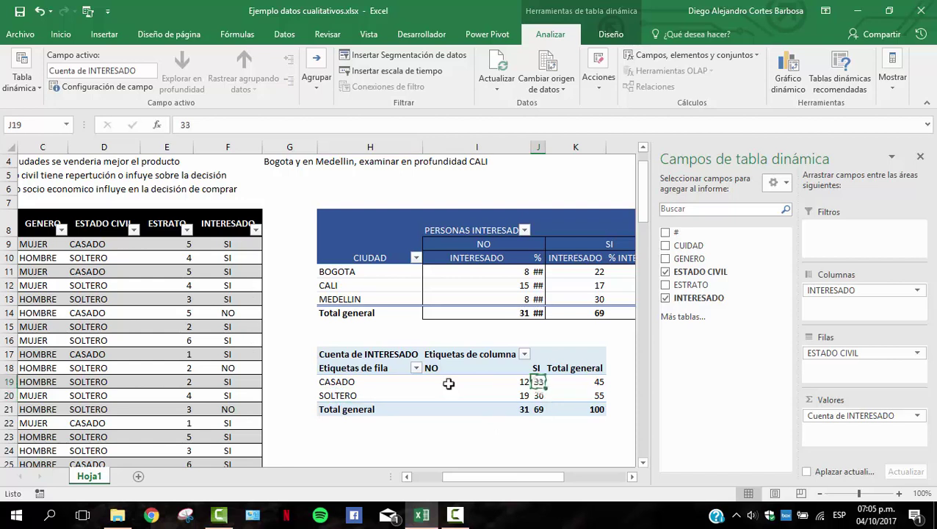
click(339, 383)
click(539, 382)
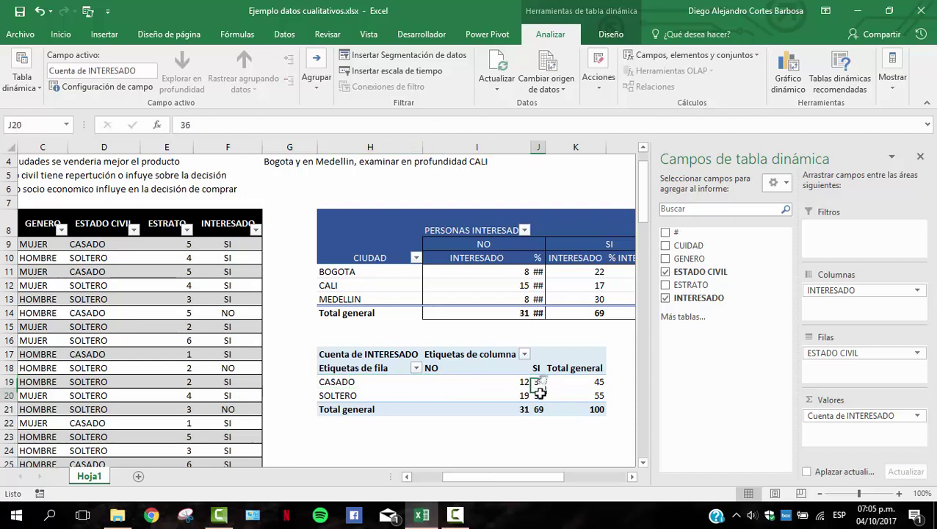
click(542, 395)
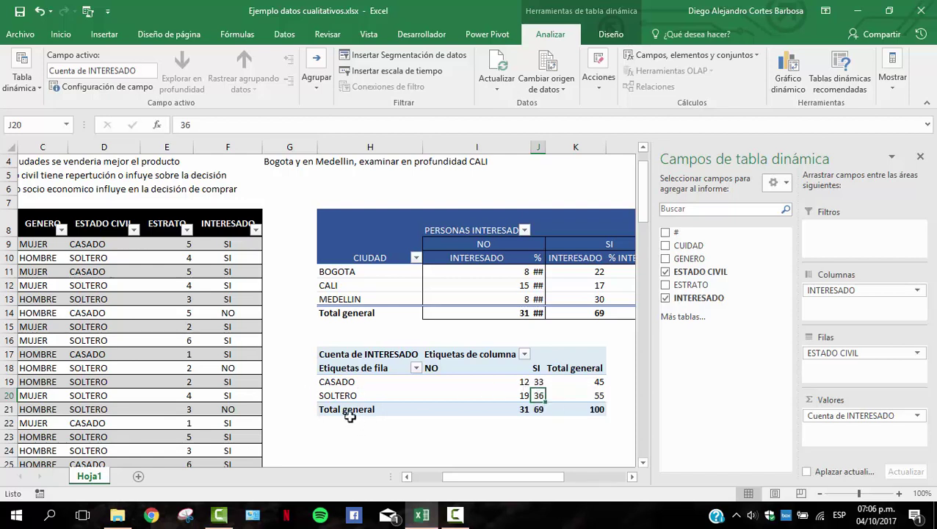
click(342, 382)
click(346, 395)
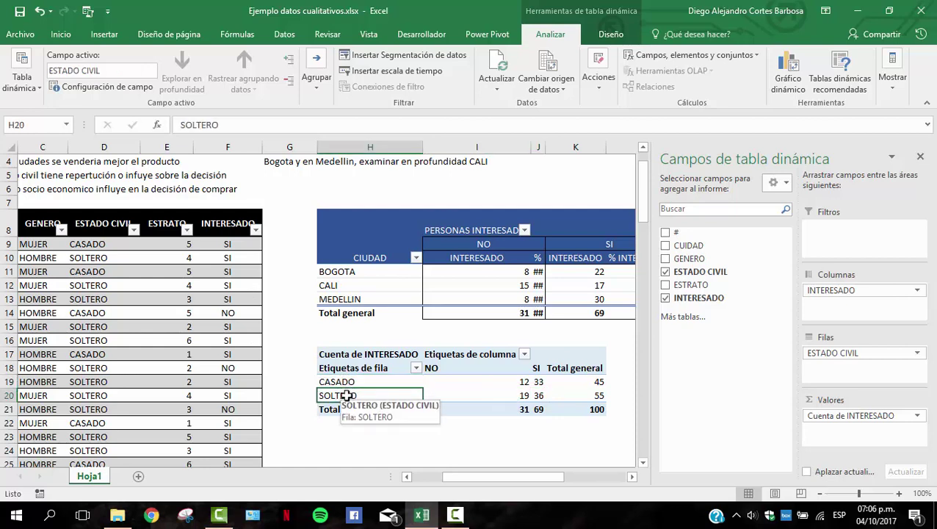
Widen column J so the percentages in the city pivot table fit.
scroll(351, 374, up, 1)
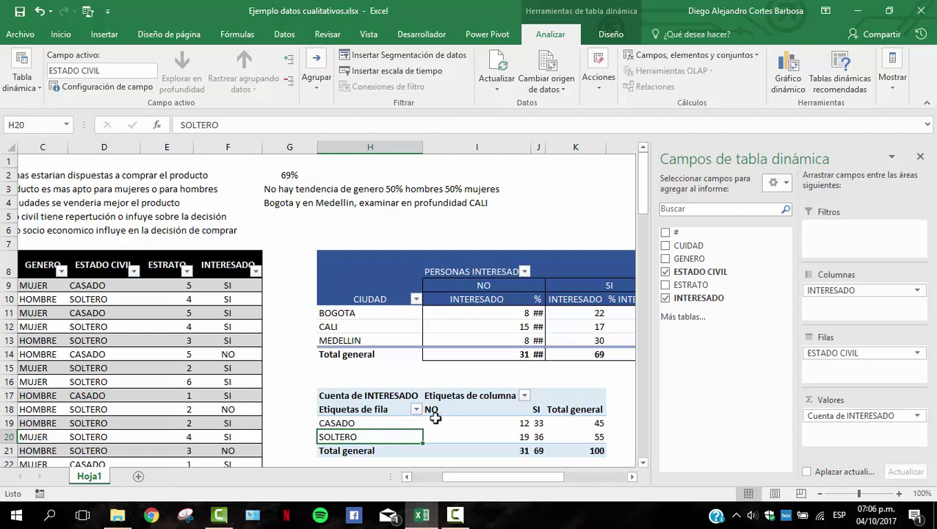
scroll(438, 416, down, 2)
right_click(514, 236)
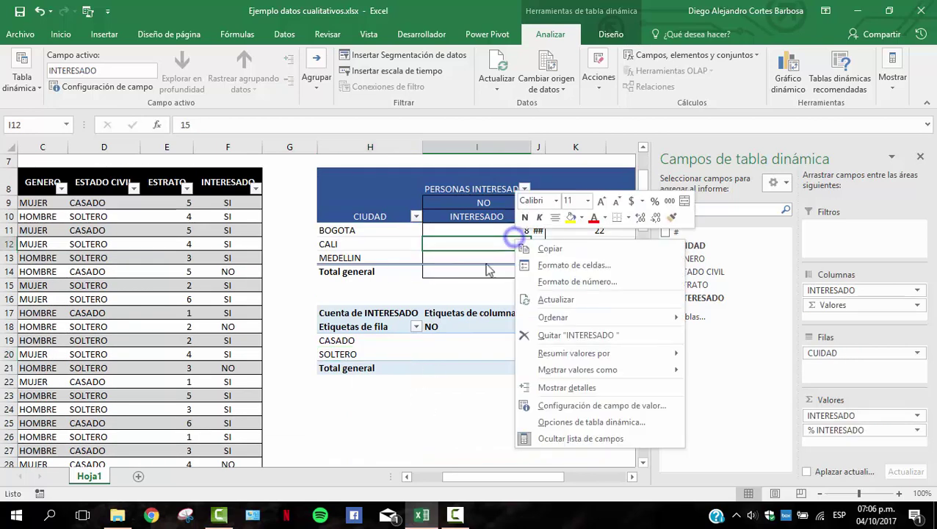
click(478, 244)
drag(549, 150, 566, 150)
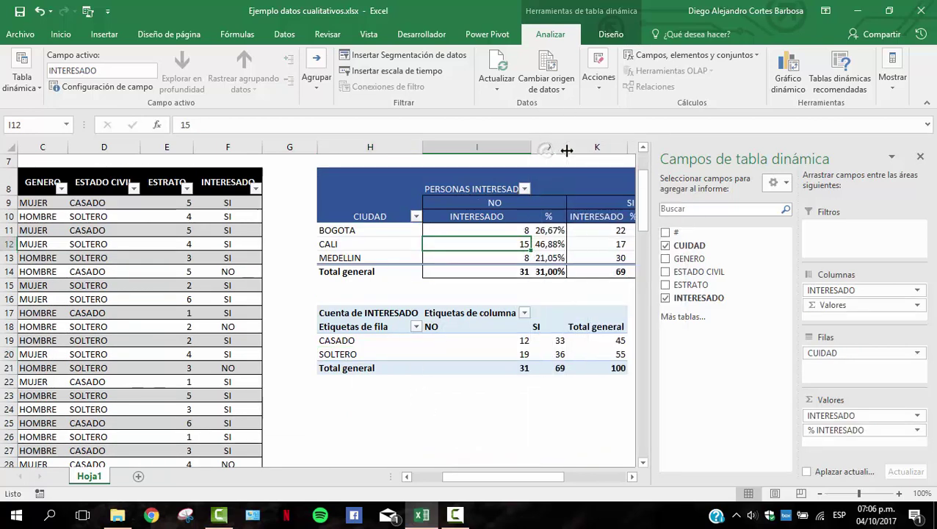
Add the CUIDAD field to the marital status pivot table's rows, above ESTADO CIVIL.
click(469, 343)
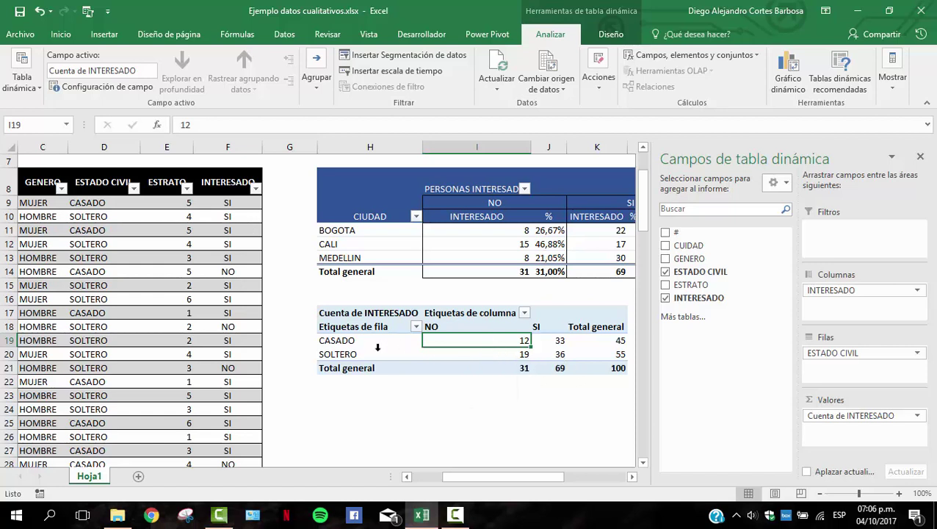
click(354, 340)
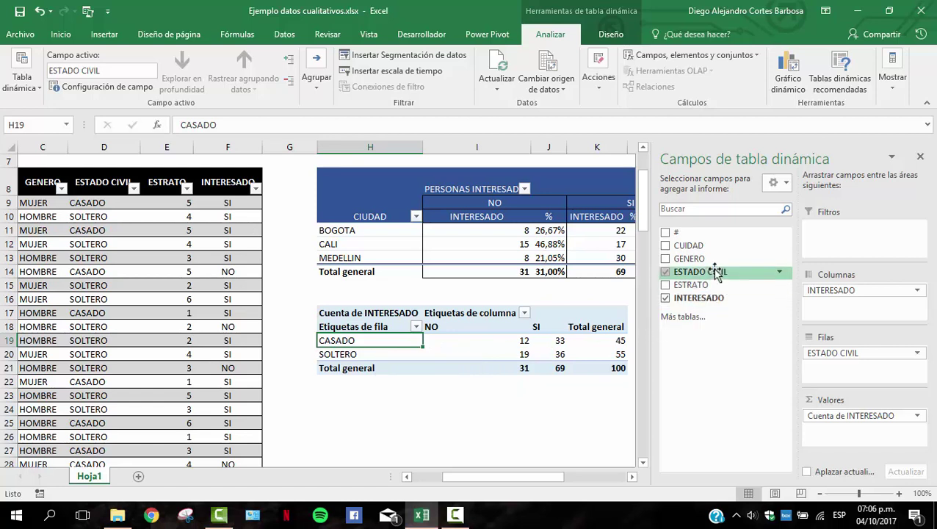
drag(701, 245, 877, 350)
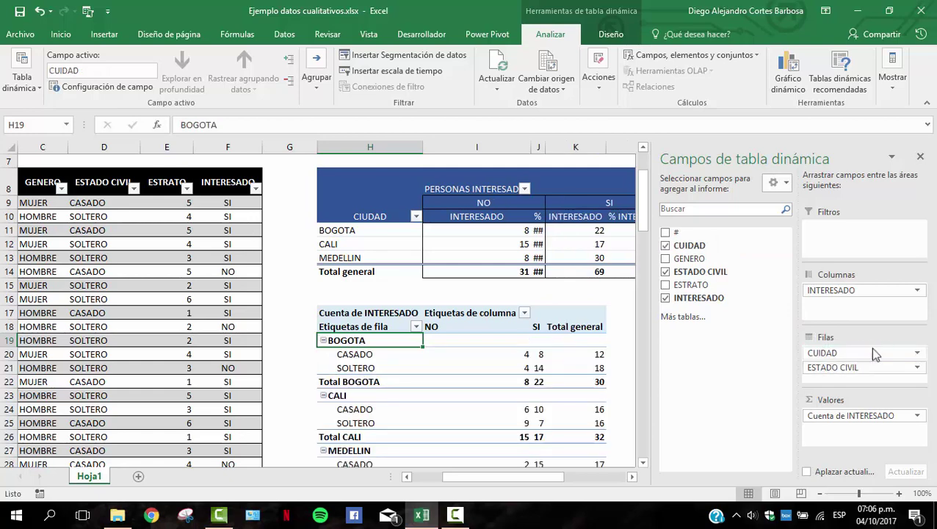
Compare the NO and SI counts of CASADO and SOLTERO respondents within BOGOTA in the second pivot table.
click(479, 367)
scroll(480, 366, down, 1)
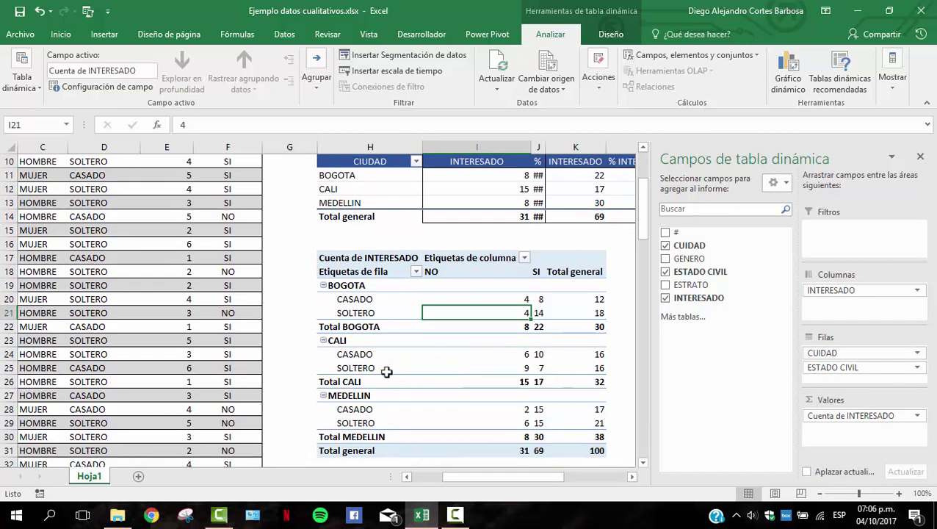
click(352, 287)
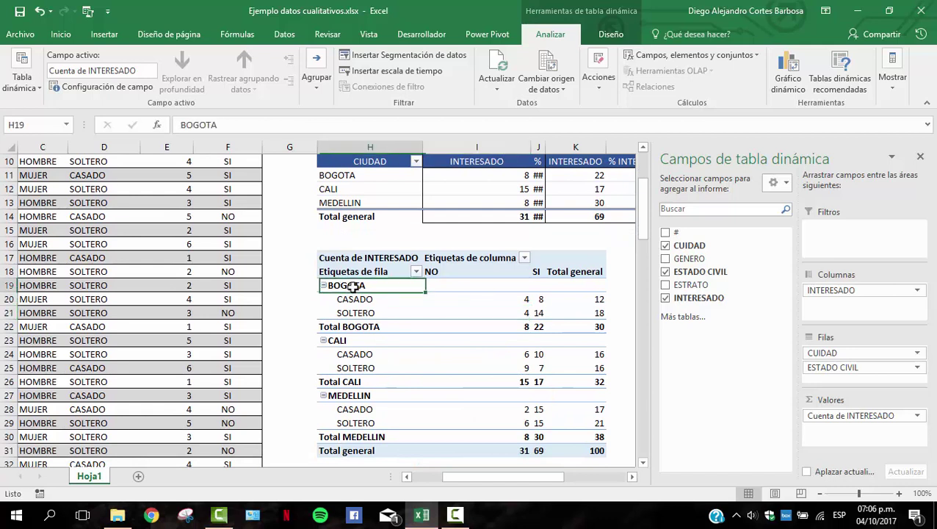
click(540, 299)
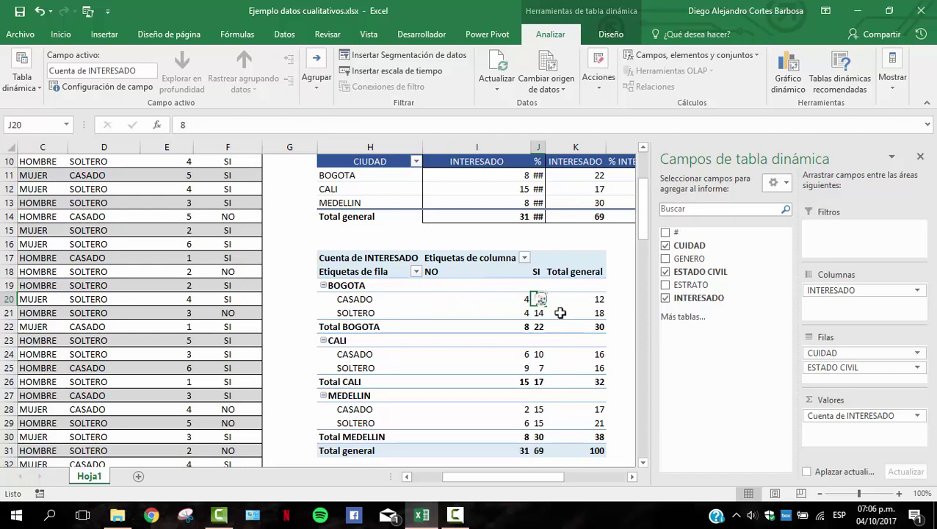
click(525, 301)
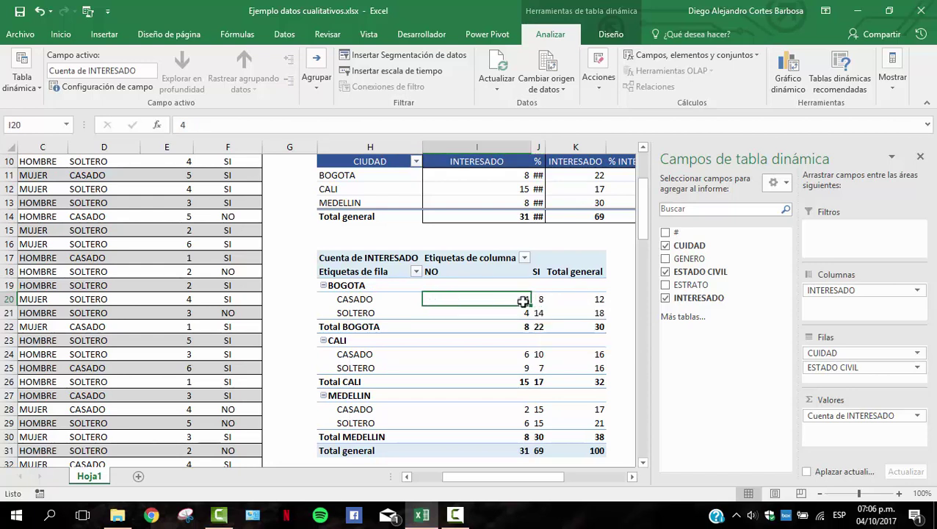
click(542, 301)
drag(415, 300, 540, 301)
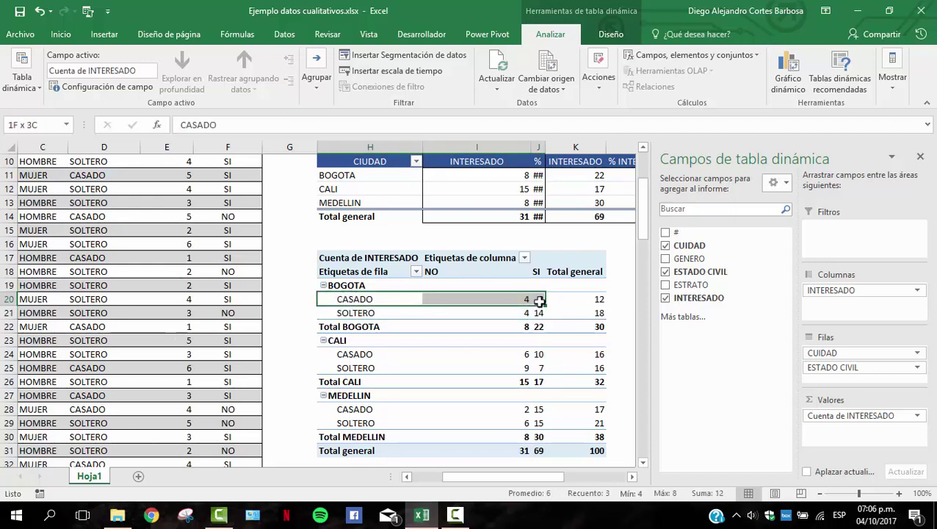
click(362, 313)
click(540, 315)
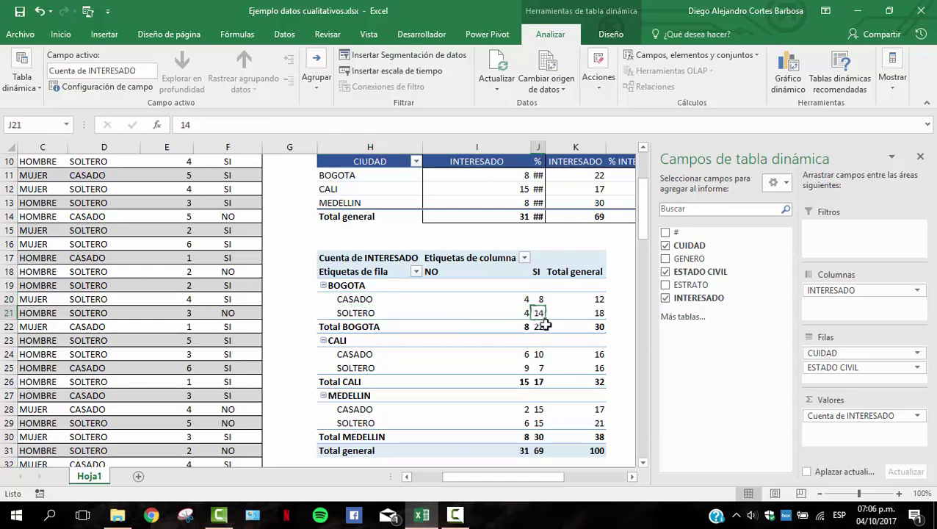
click(526, 313)
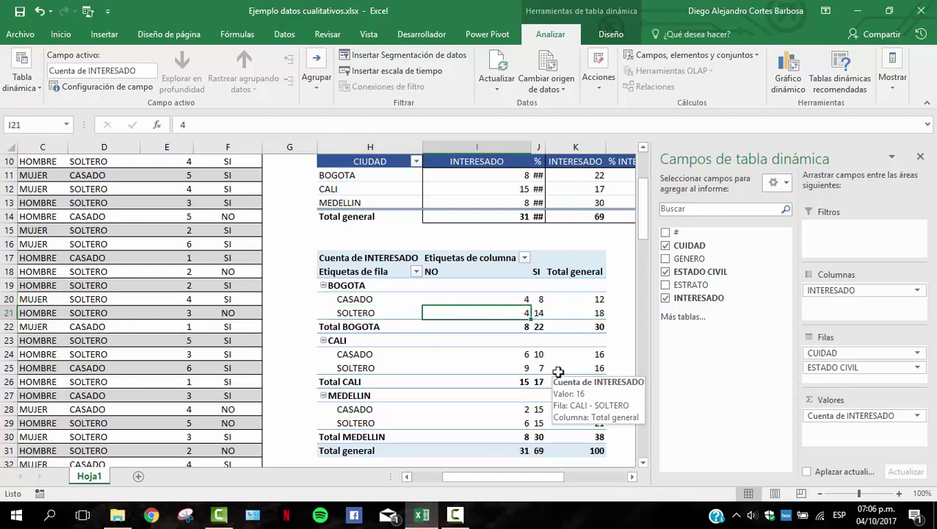
Examine the NO and SI counts by marital status within CALI in the second pivot table.
mouse_move(478, 373)
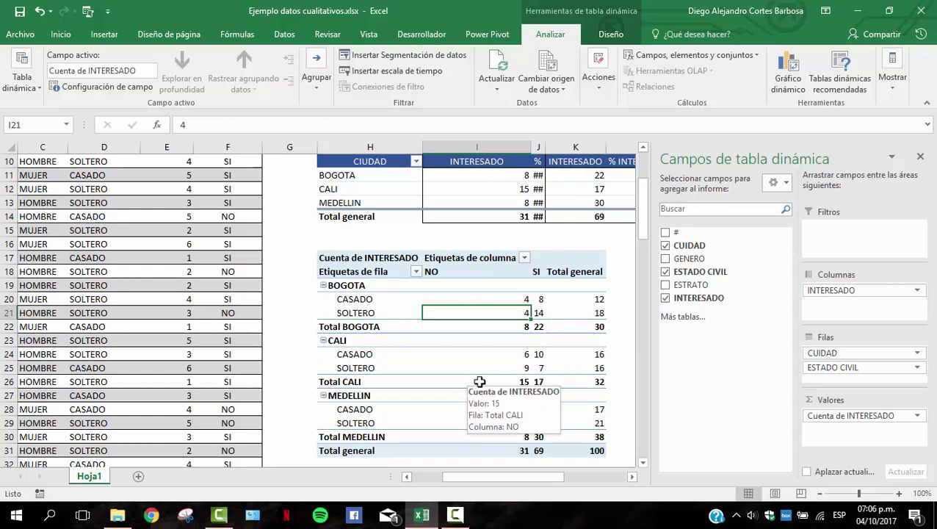
click(533, 356)
click(364, 355)
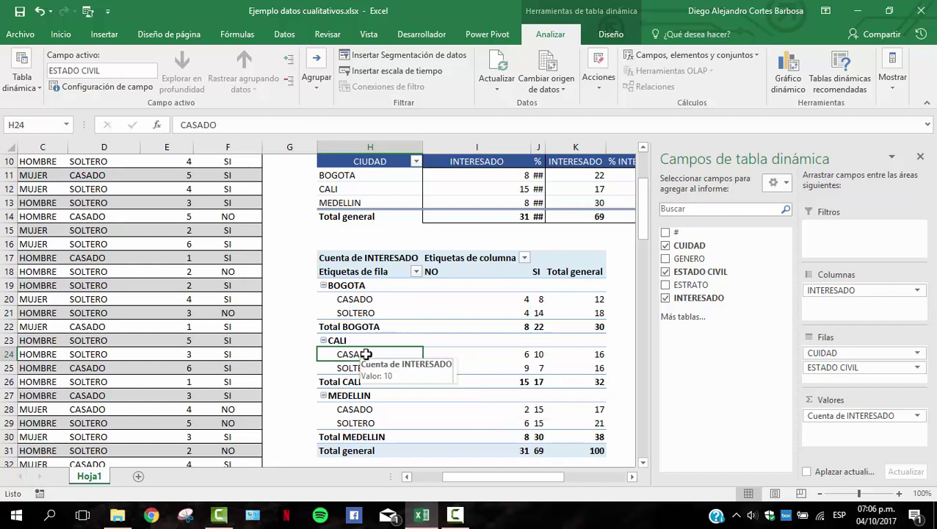
click(540, 353)
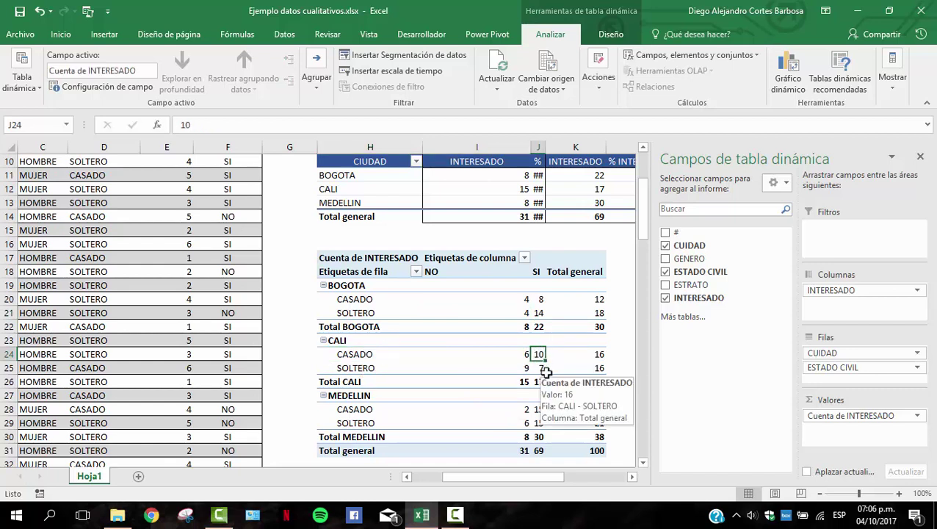
Examine the CASADO and SOLTERO interest counts for CALI and MEDELLIN in the marital status pivot table.
click(510, 357)
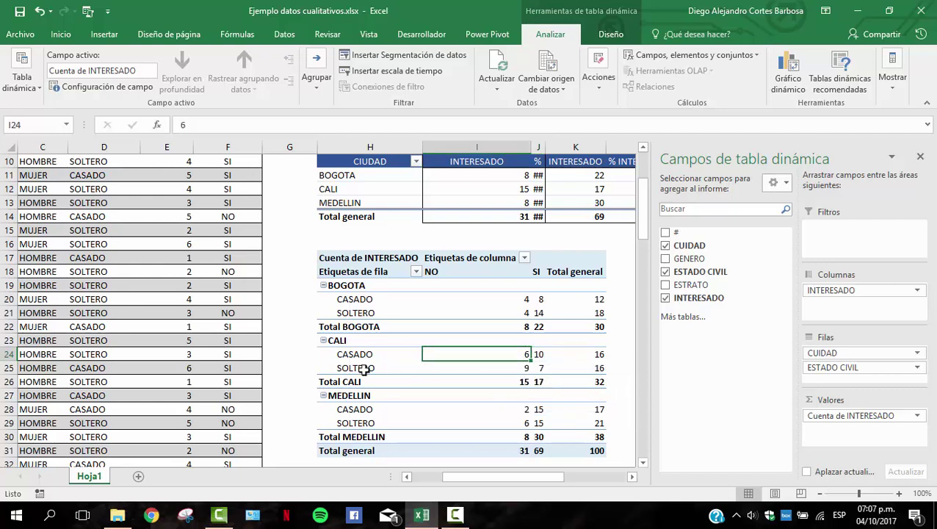
drag(364, 369, 567, 371)
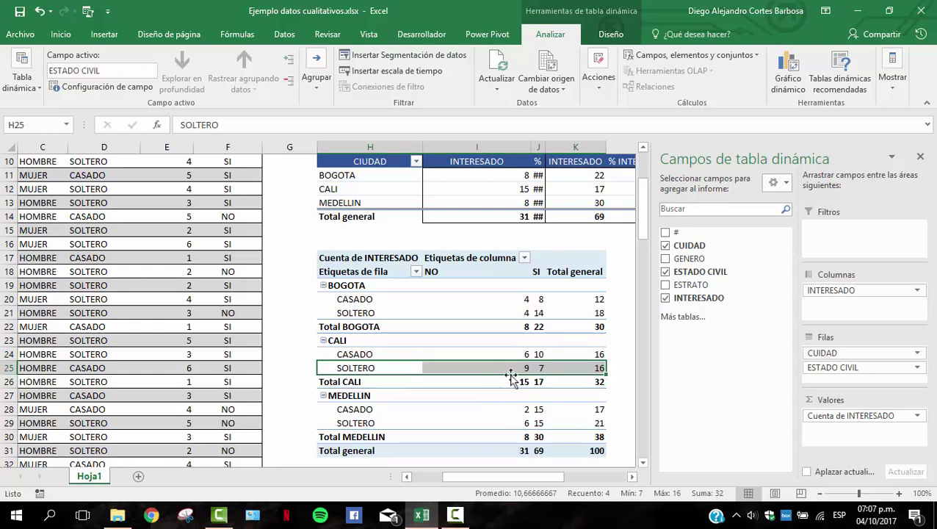
mouse_move(517, 368)
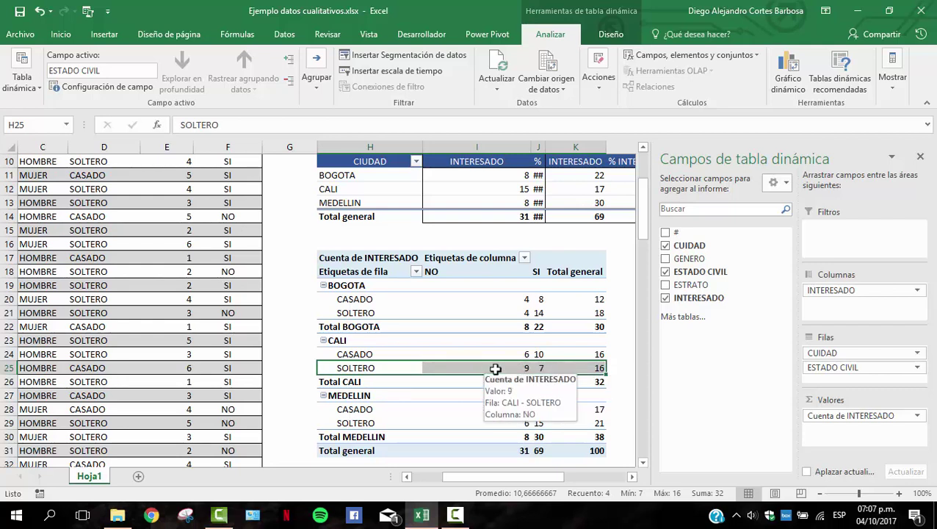
mouse_move(549, 369)
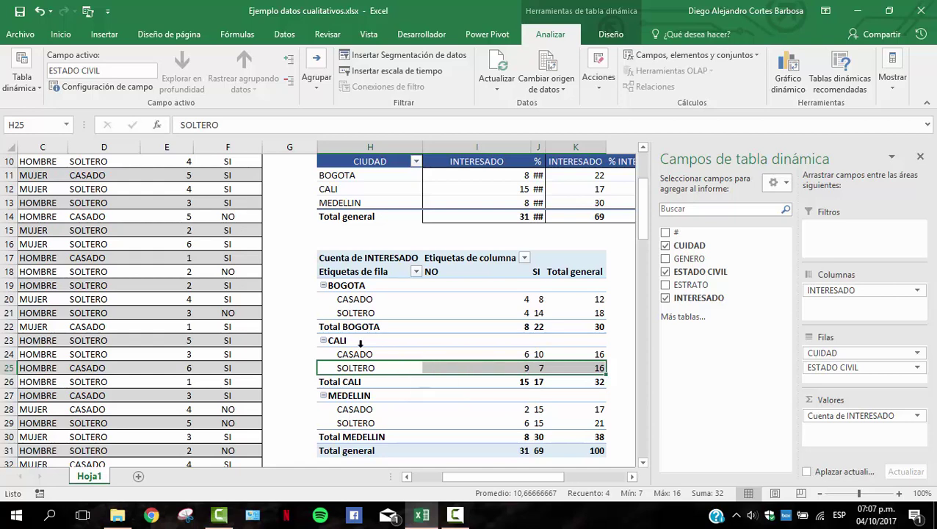
scroll(460, 405, down, 1)
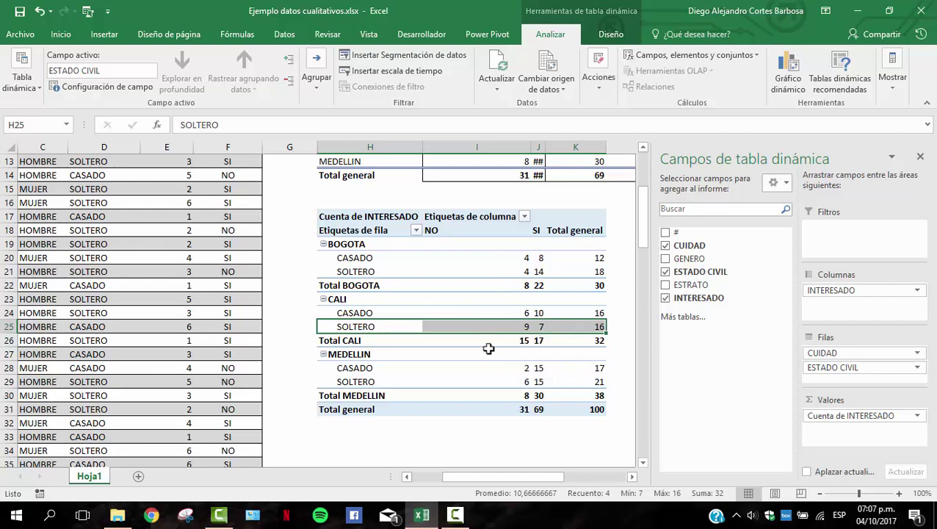
click(365, 354)
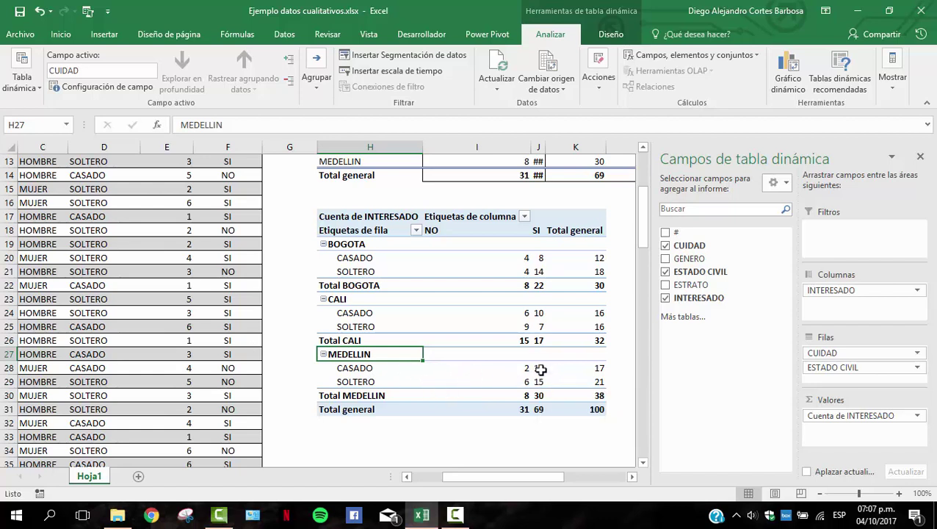
click(416, 371)
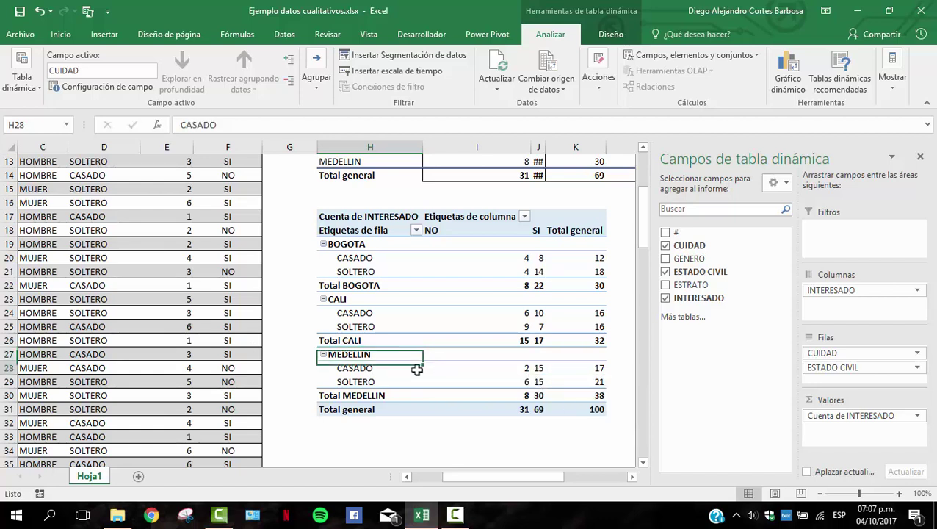
click(524, 371)
click(538, 370)
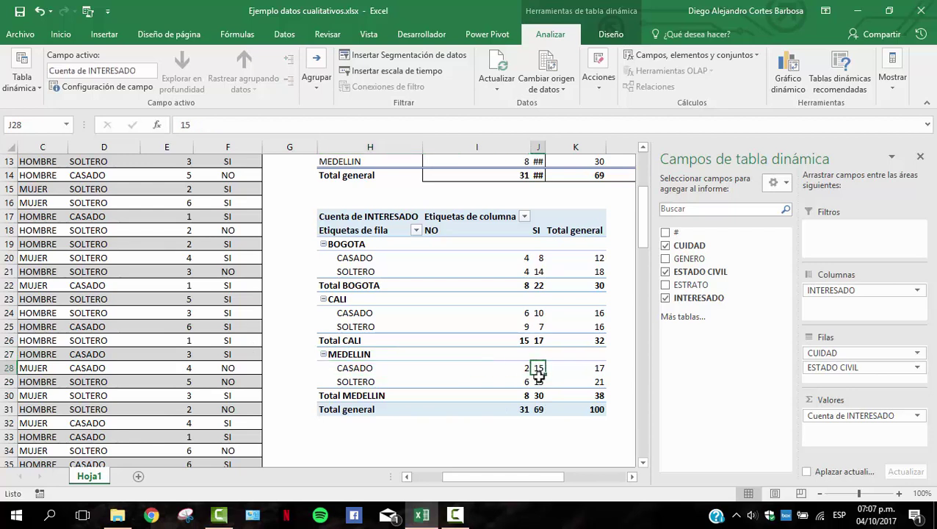
click(523, 370)
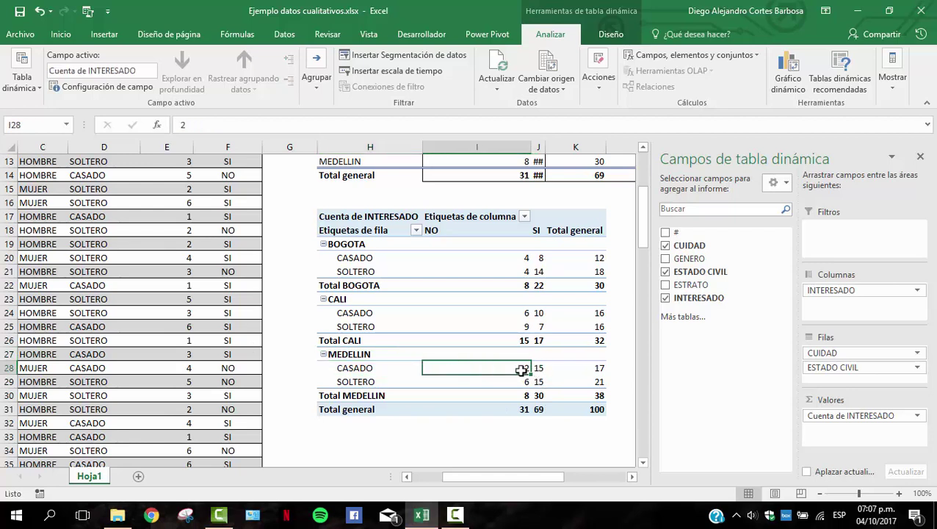
click(352, 382)
click(488, 383)
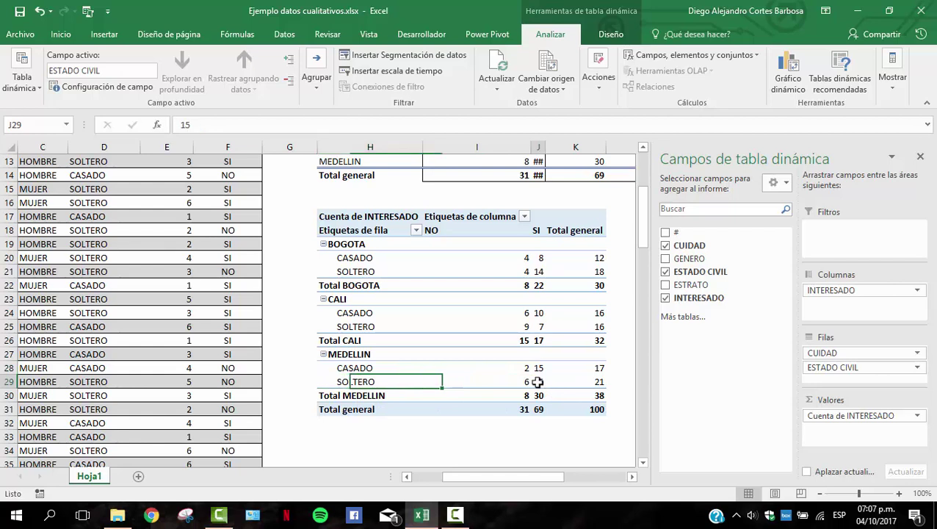
click(537, 381)
click(524, 382)
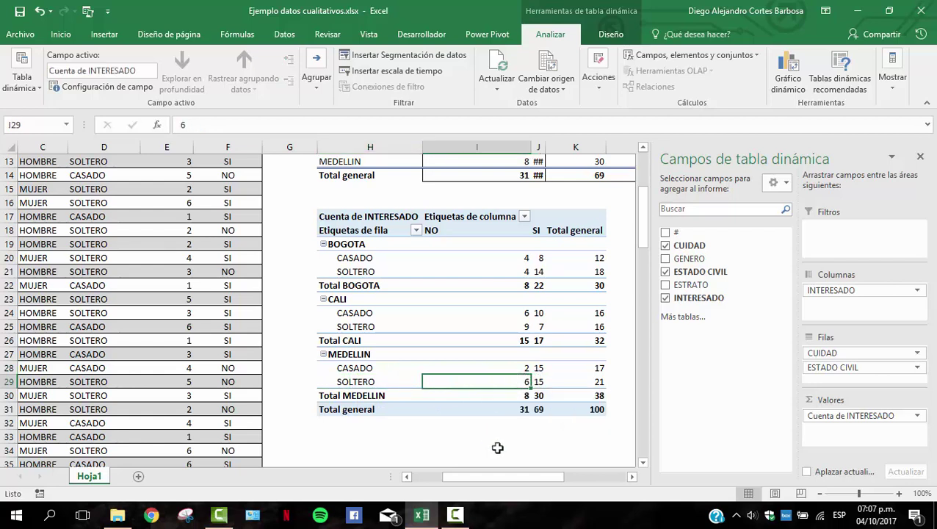
Compare the pivot table's general NO and SI totals with the CASADO and SOLTERO counts of each city.
click(538, 409)
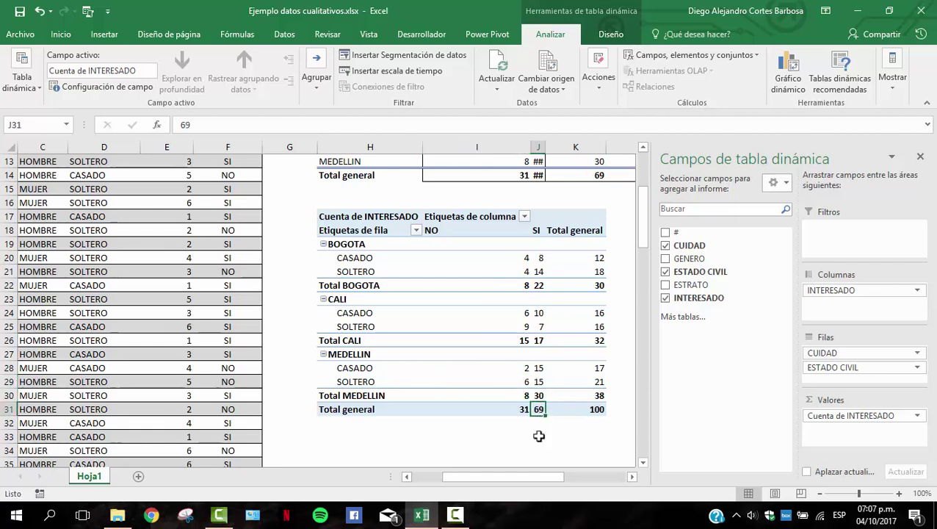
click(507, 410)
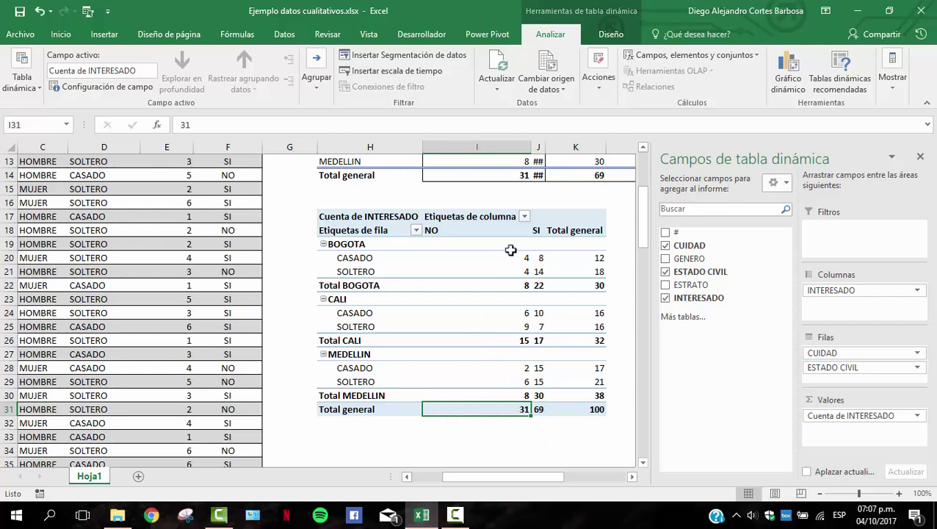
click(514, 285)
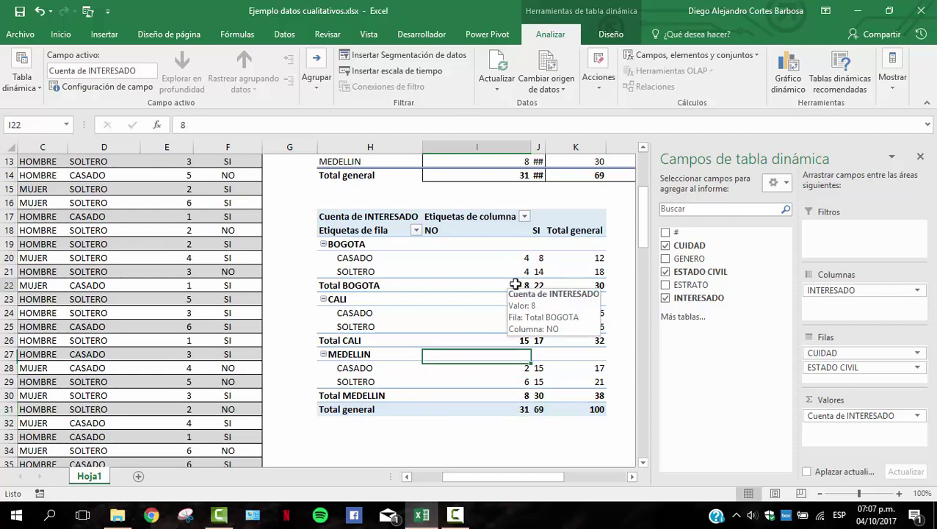
click(360, 258)
click(360, 267)
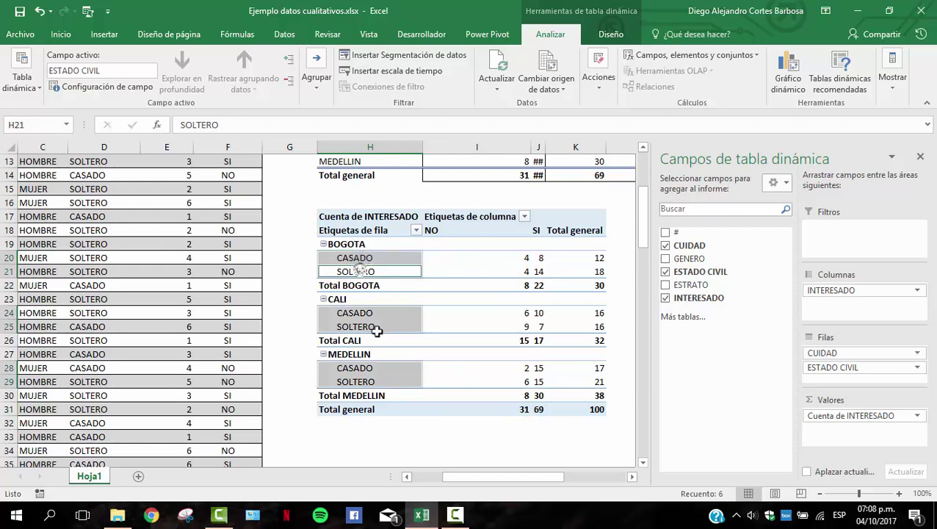
click(355, 322)
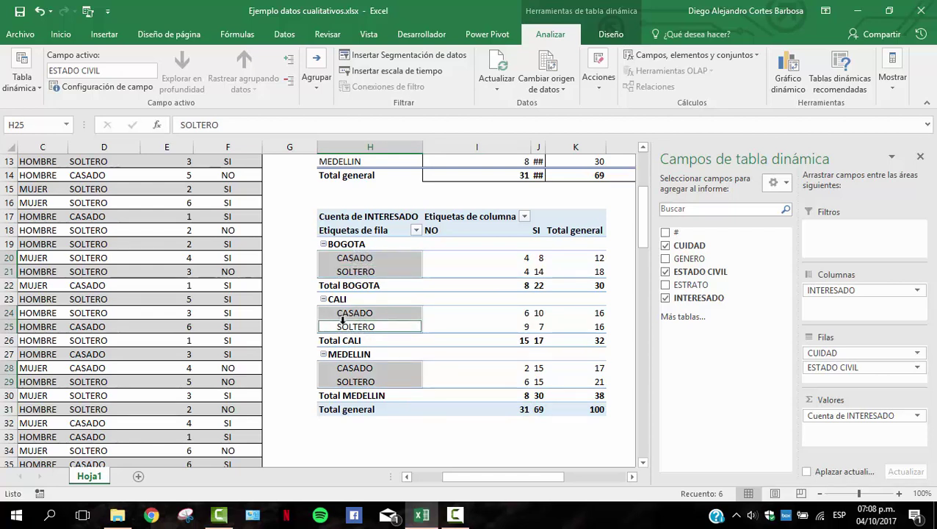
click(342, 326)
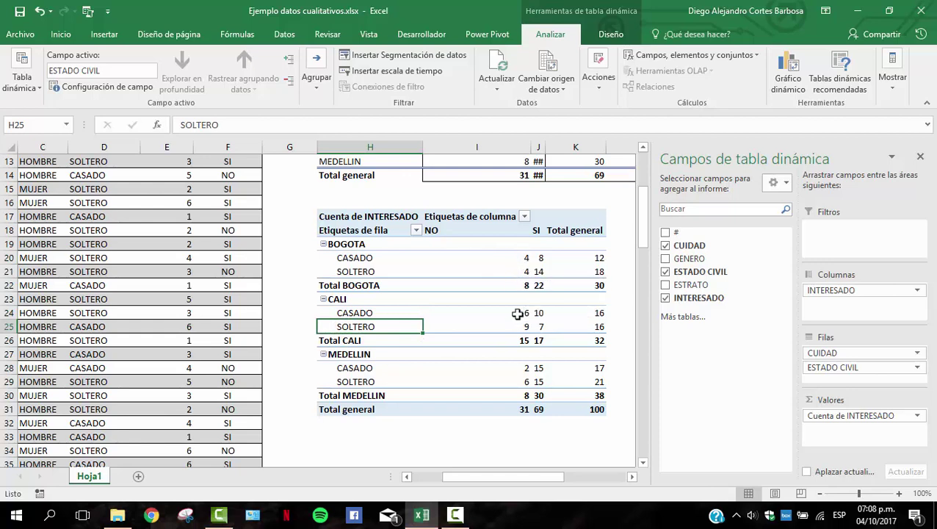
drag(523, 328, 538, 324)
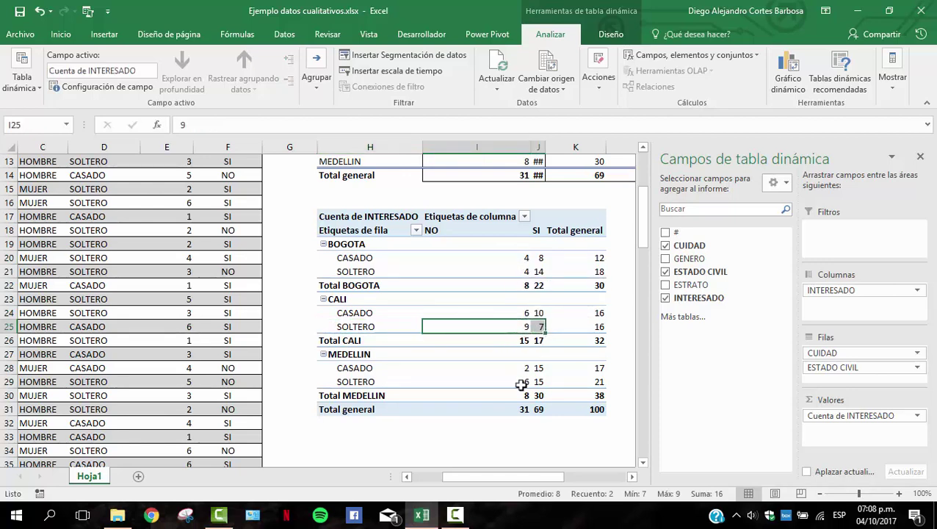
drag(521, 381, 537, 376)
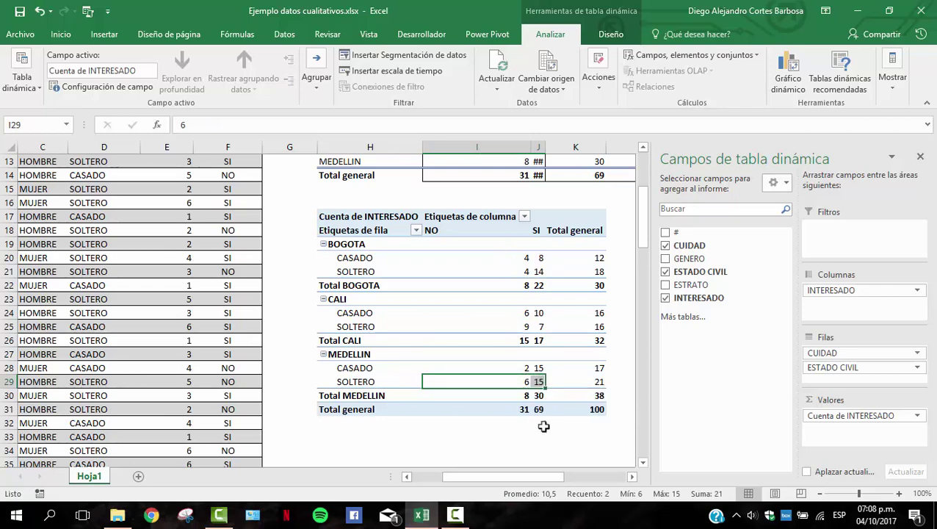
Answer question 4 in G5 with "No, puesto que no hay tendencia a ninguna de las dos, a excepción de CALI con las personas solteras".
scroll(538, 478, up, 4)
scroll(536, 482, left, 2)
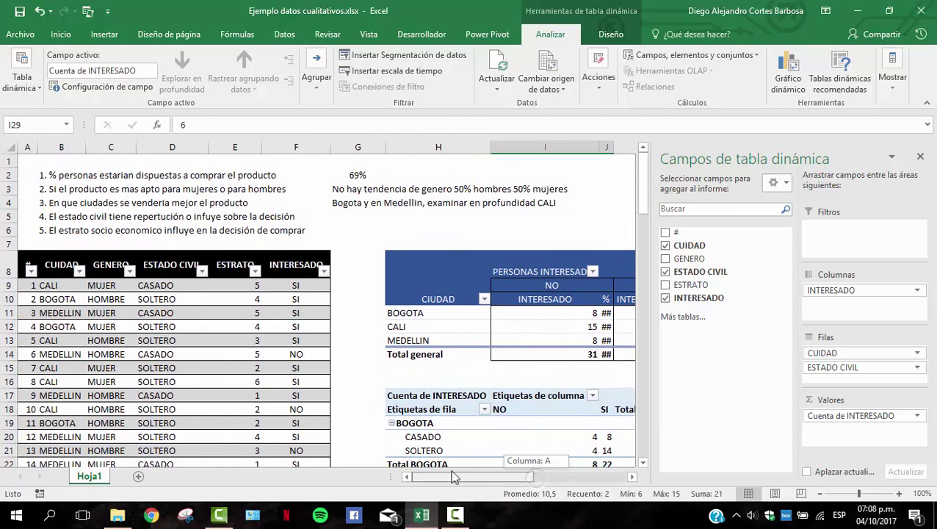
click(347, 218)
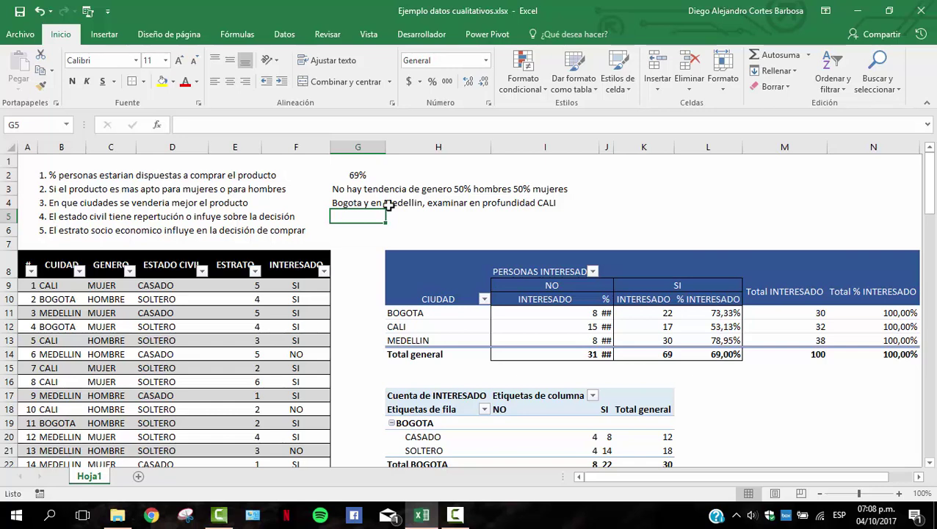
text(N)
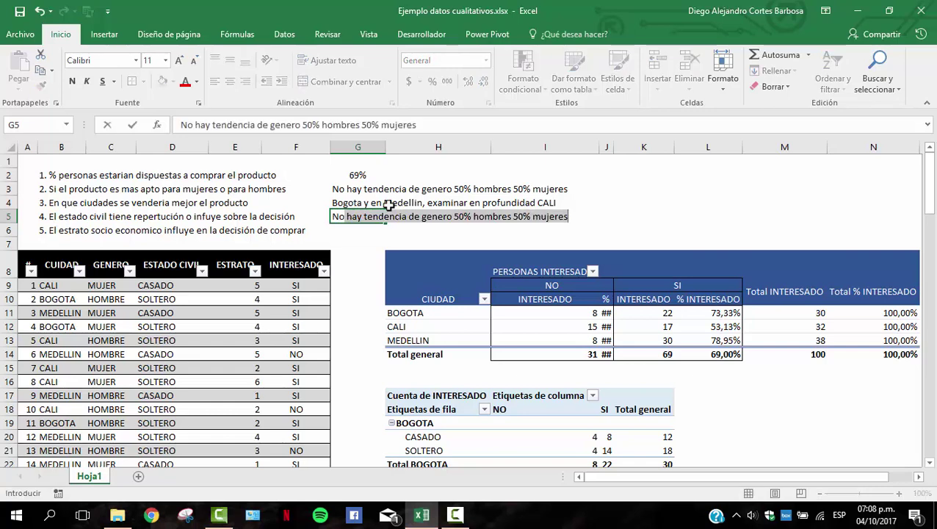
text(o,)
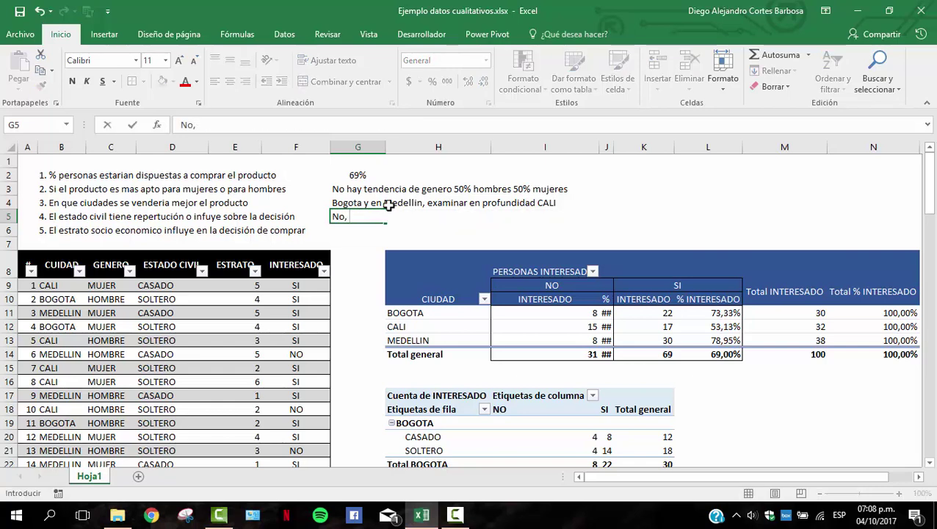
text( puesto que no hay)
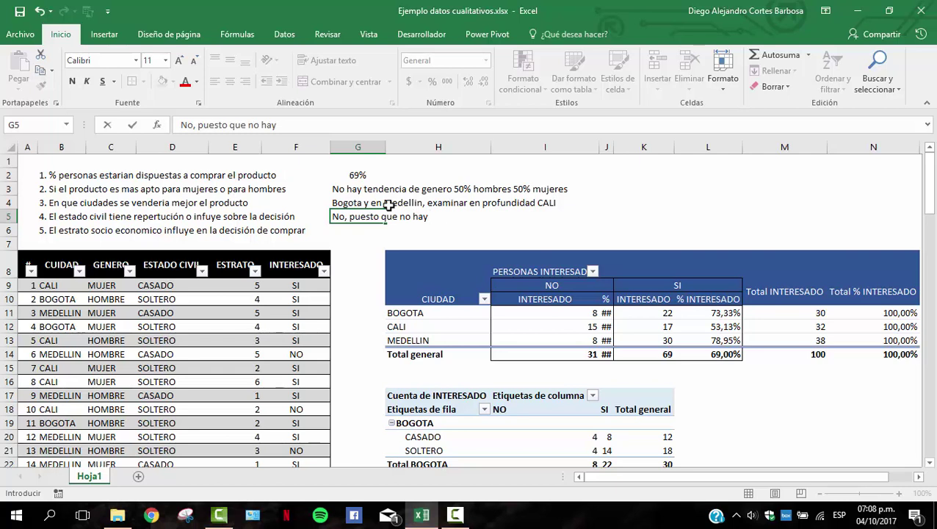
text( tendencia)
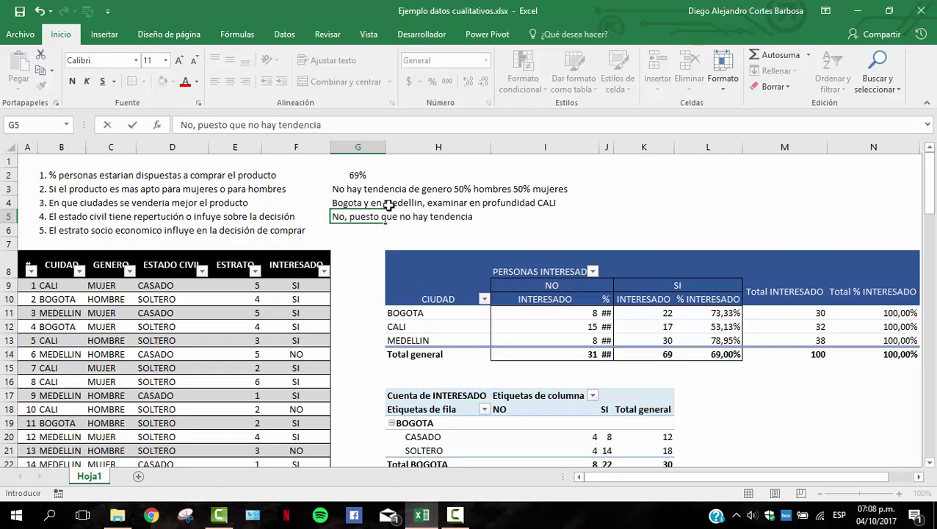
text( a ninguna de las )
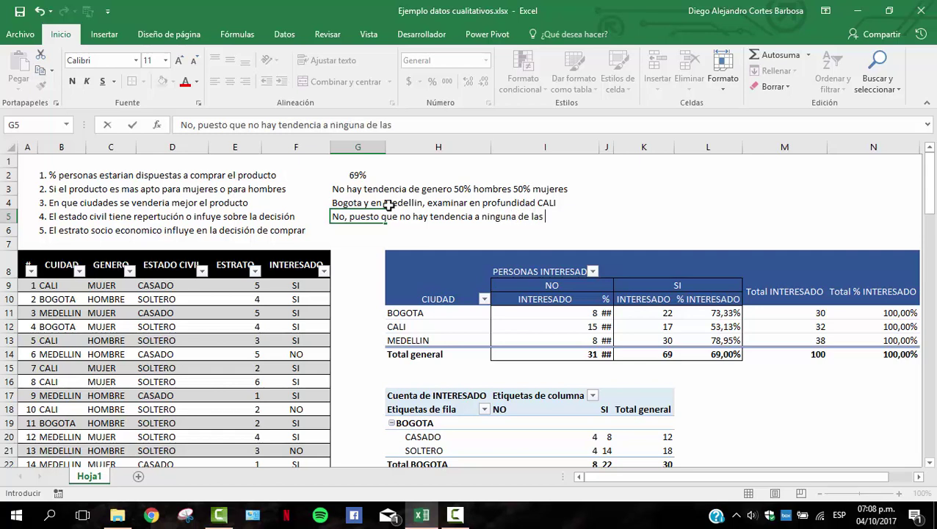
text(fdo)
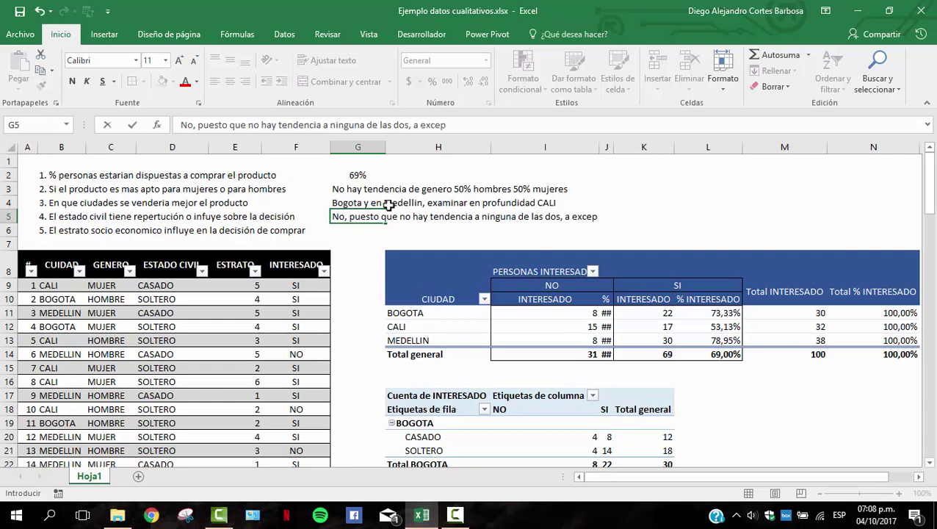
text(n de )
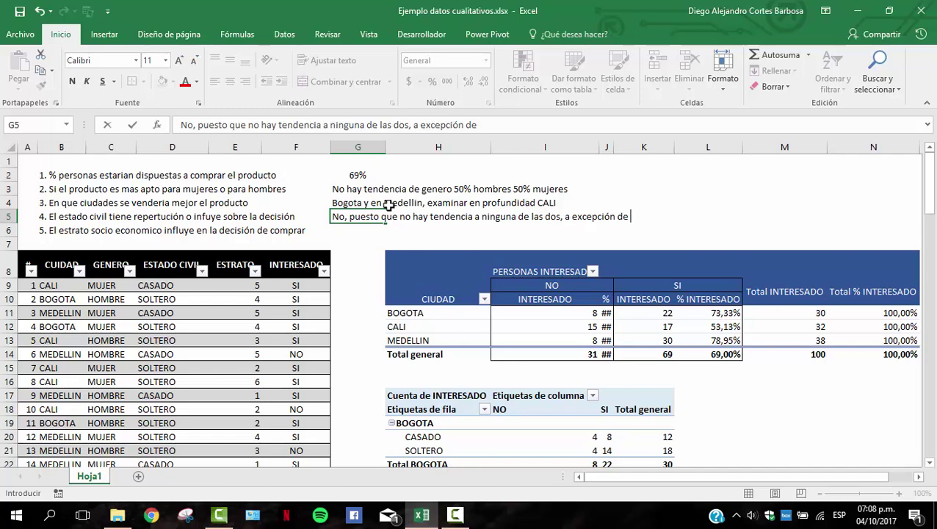
text(caLI con l)
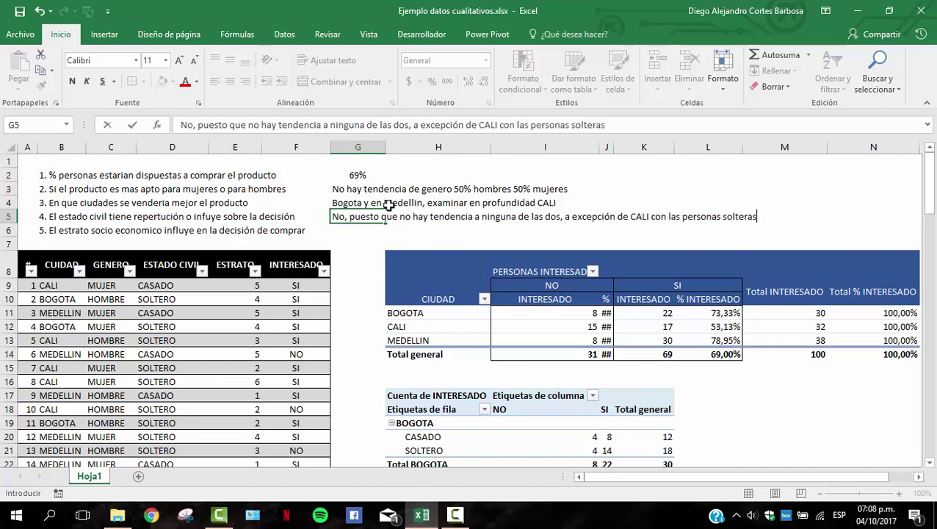
text(as personas solteras)
click(387, 210)
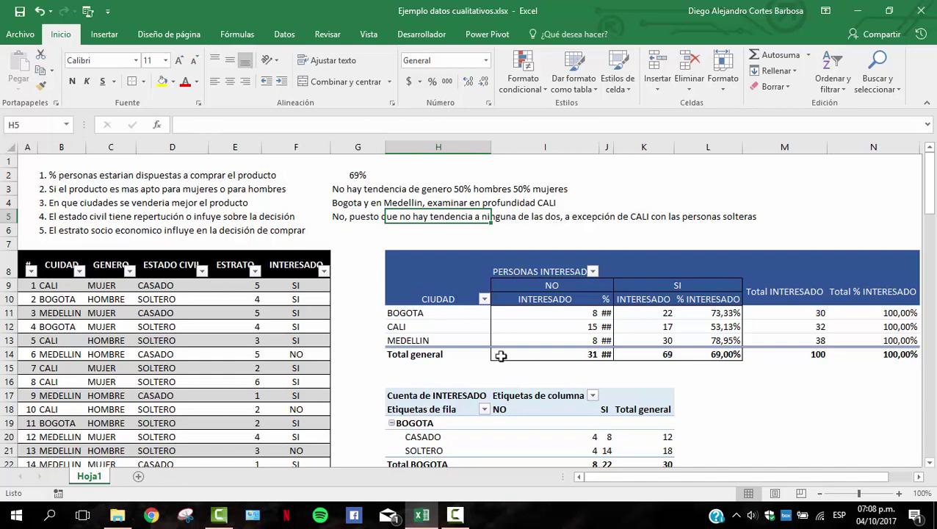
scroll(425, 313, down, 4)
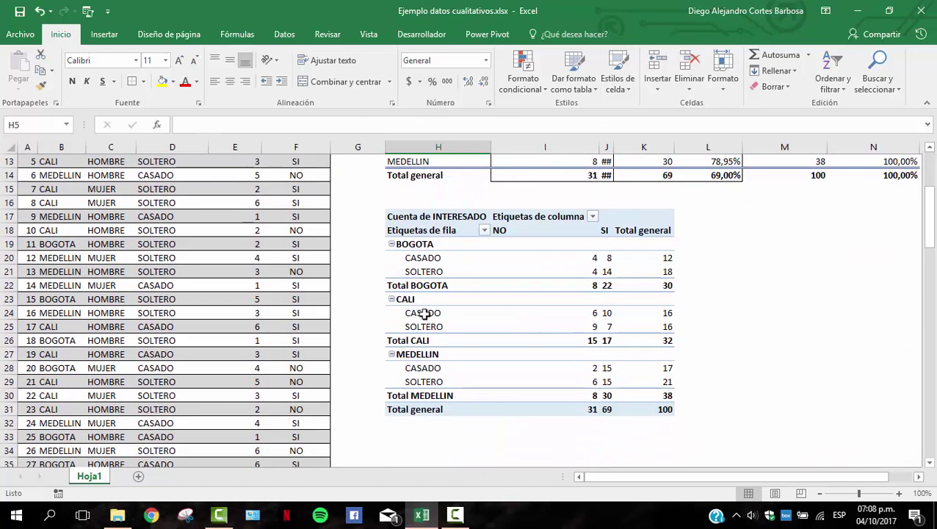
scroll(473, 290, up, 4)
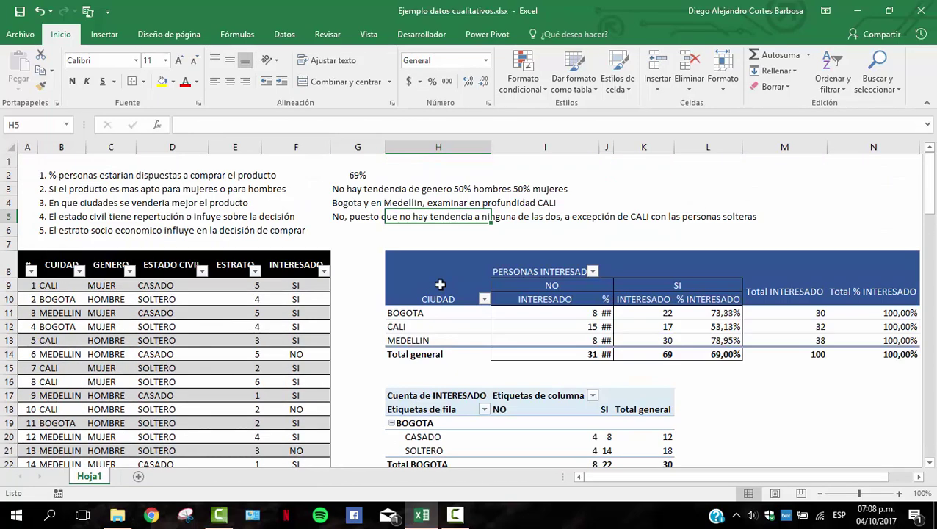
click(44, 230)
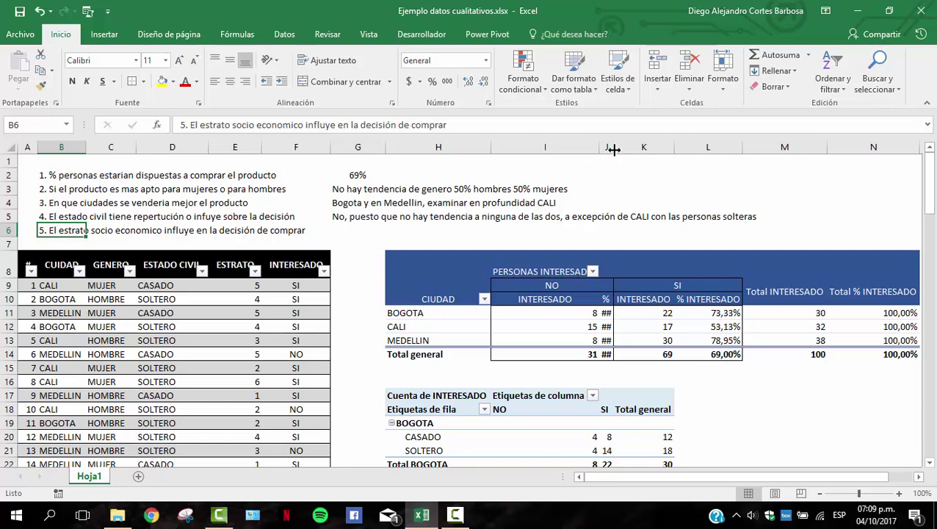
Widen column J so the NO percentages of the city pivot table fit, and hide the pivot table field list.
drag(613, 147, 651, 150)
click(545, 313)
scroll(544, 313, down, 2)
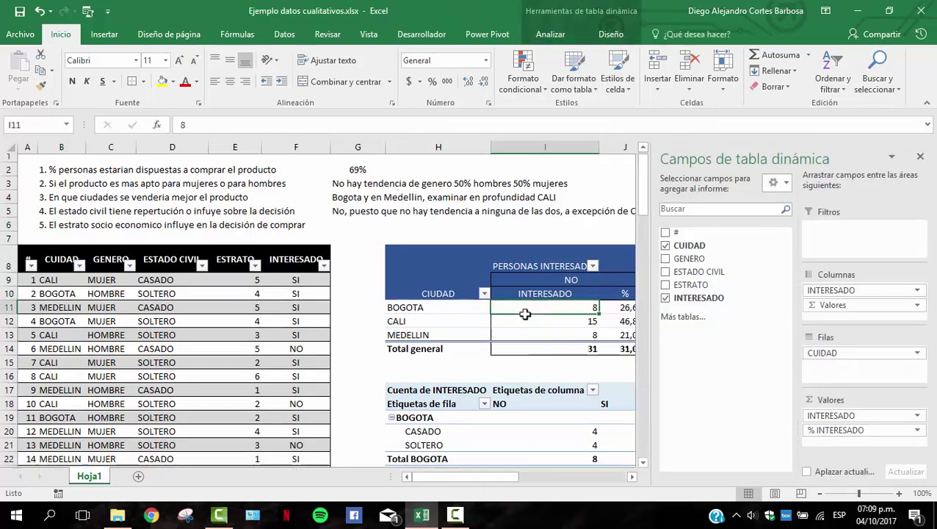
click(920, 157)
scroll(804, 183, up, 2)
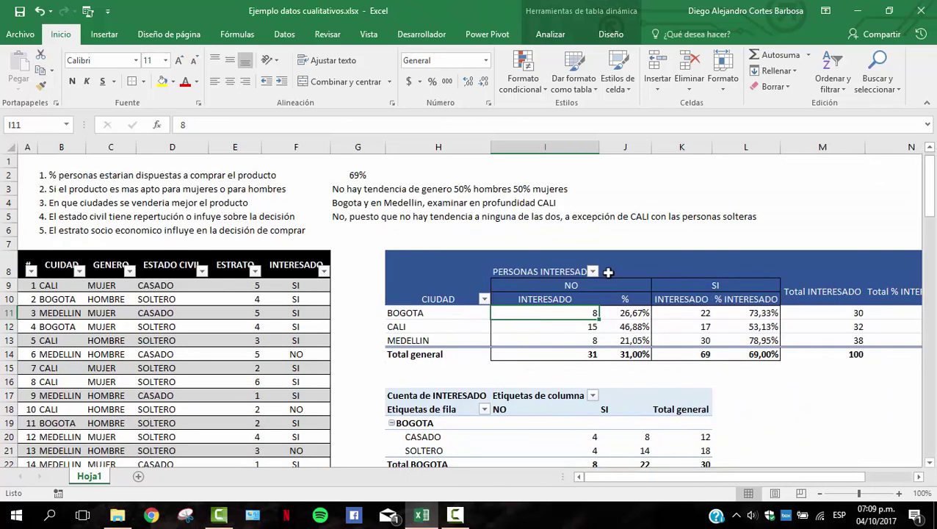
Review the field layout of the city pivot table in its field list, leaving the list hidden again.
drag(616, 479, 665, 481)
click(557, 327)
right_click(556, 323)
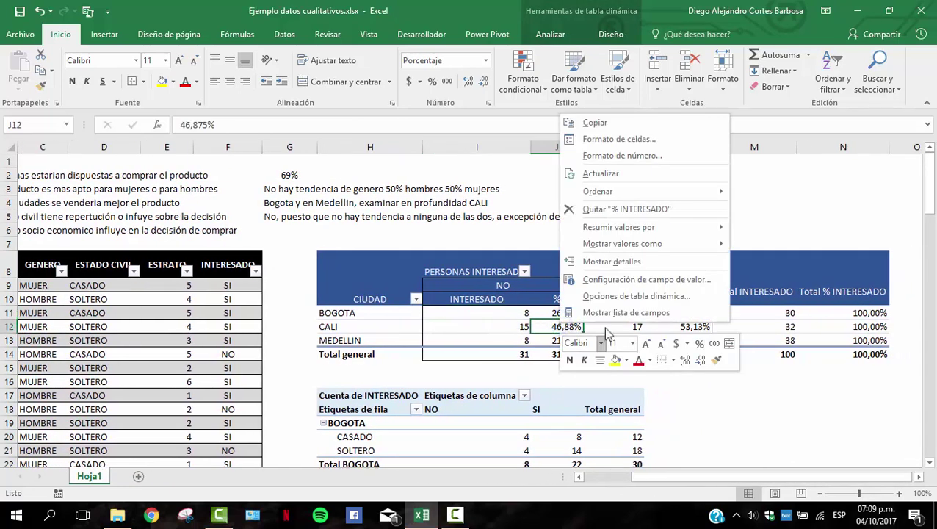
key(Escape)
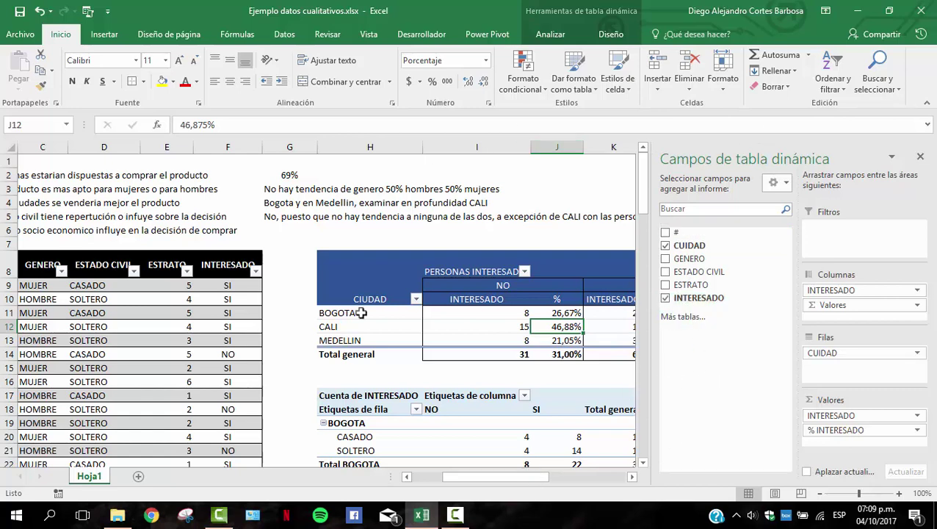
click(922, 160)
click(654, 339)
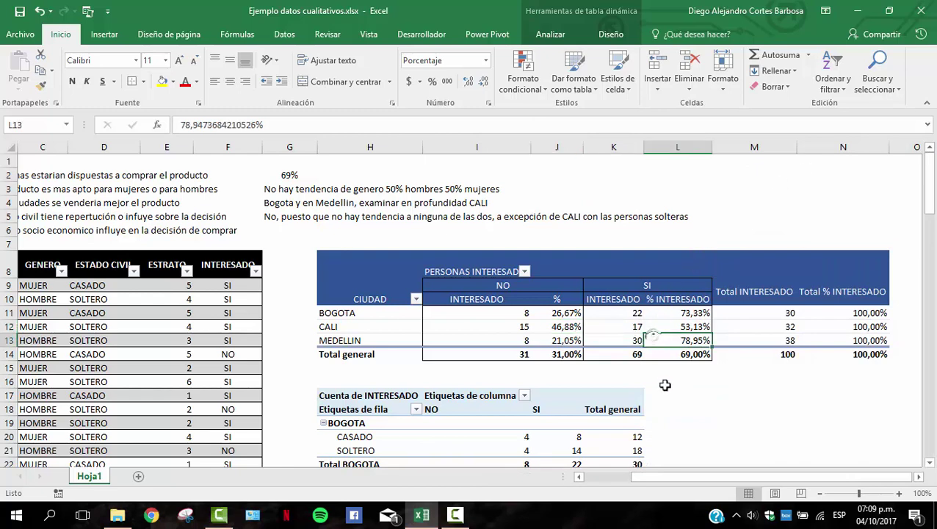
right_click(600, 319)
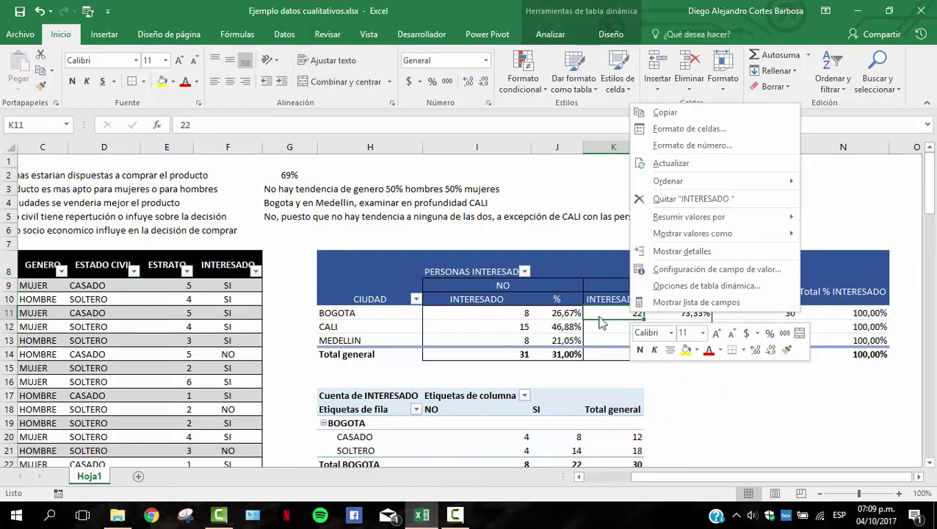
click(670, 303)
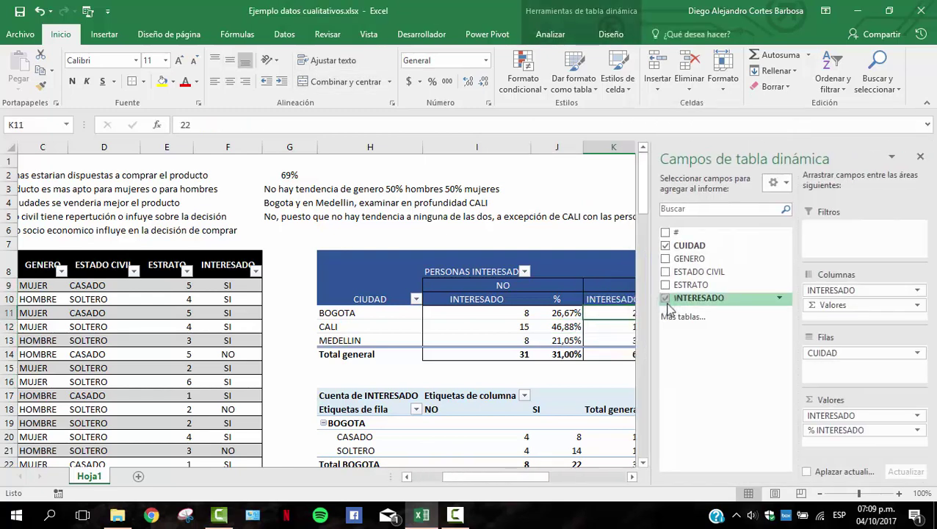
click(920, 159)
Start a new pivot table in the existing sheet at H34, below the marital status pivot table.
scroll(437, 371, down, 1)
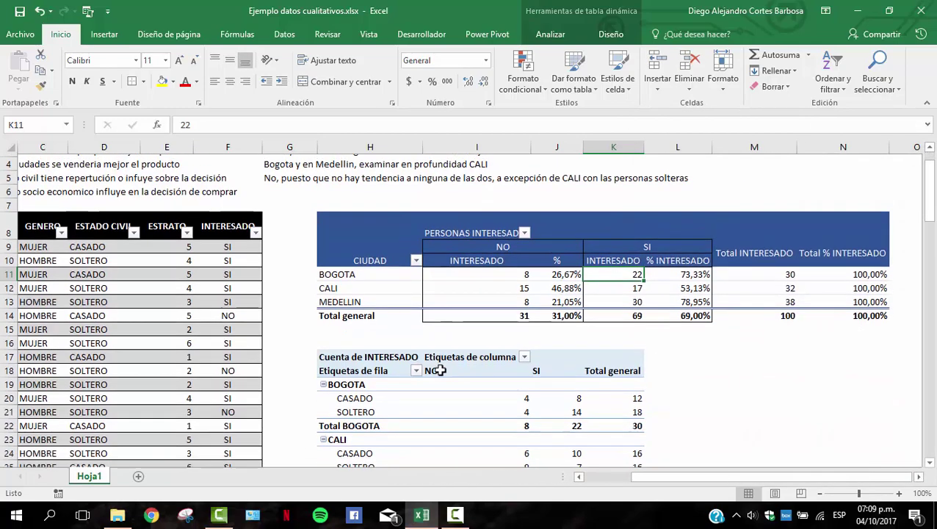
scroll(438, 369, down, 1)
scroll(419, 353, up, 2)
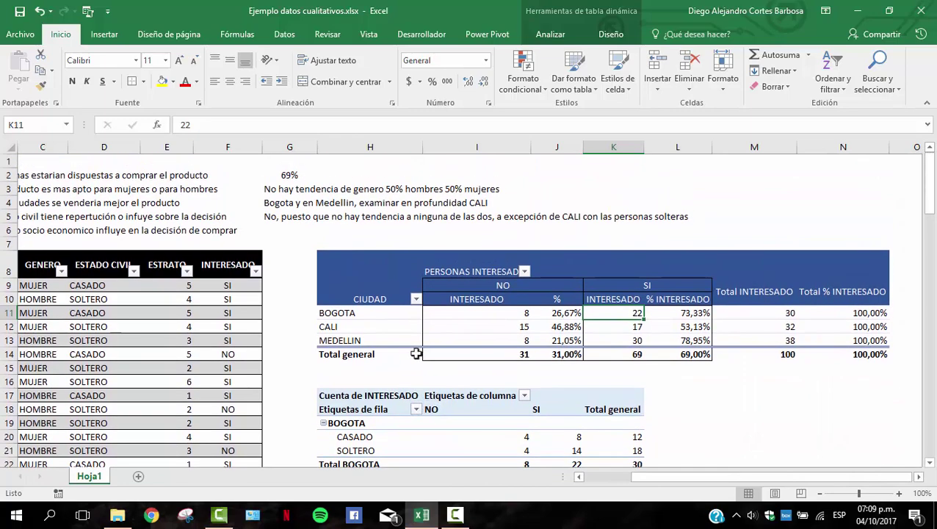
scroll(397, 345, down, 3)
click(332, 261)
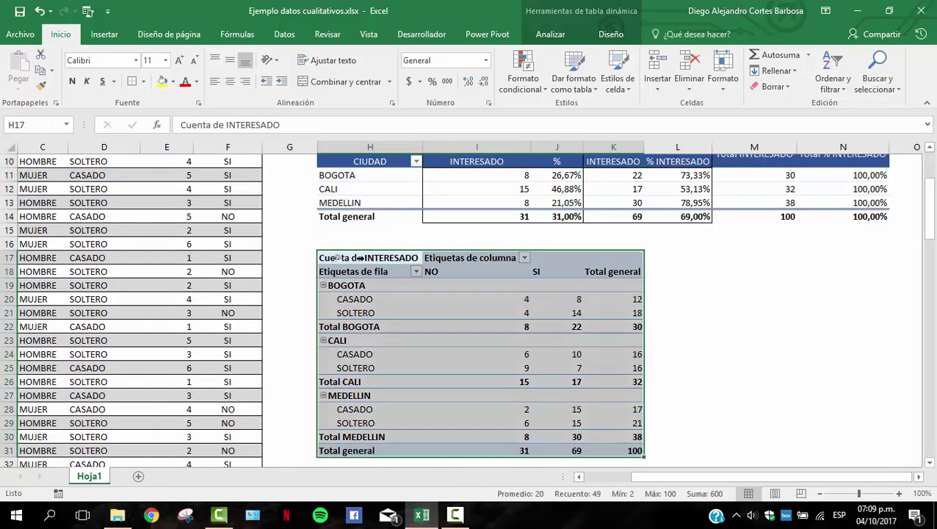
mouse_move(489, 304)
scroll(489, 304, down, 3)
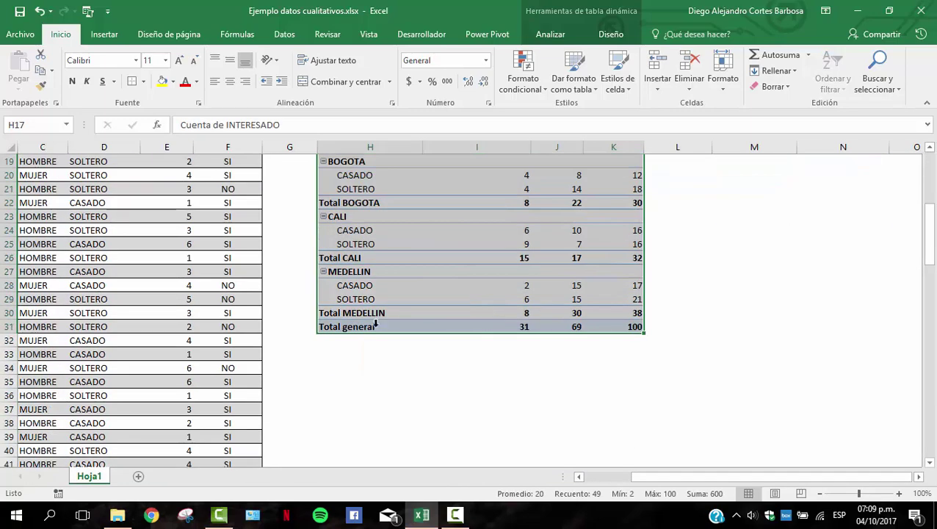
click(325, 366)
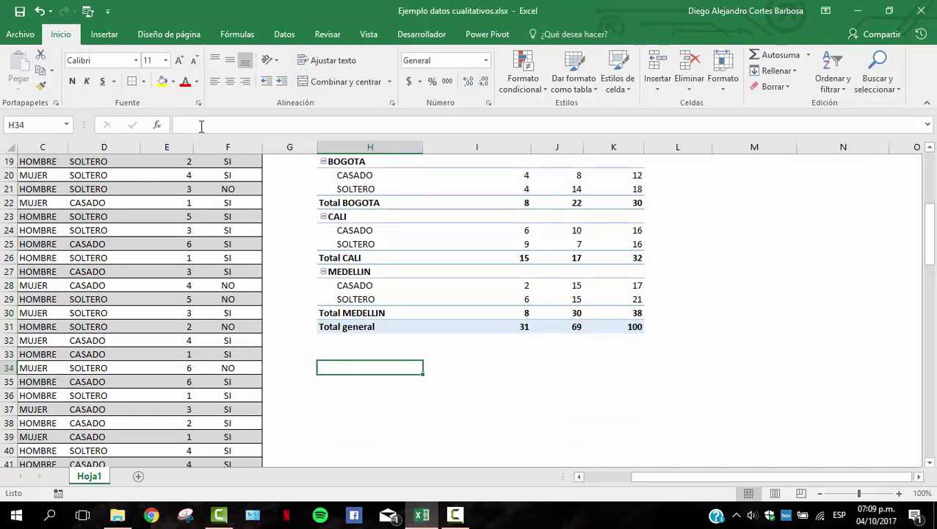
click(104, 34)
click(21, 80)
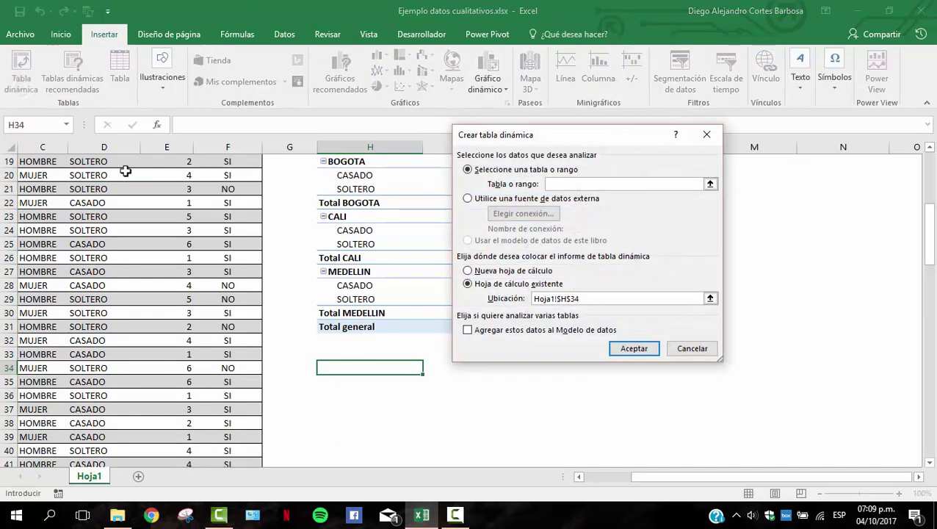
Set the whole survey table, Tabla1, as the data source and create the pivot table.
click(144, 202)
click(189, 266)
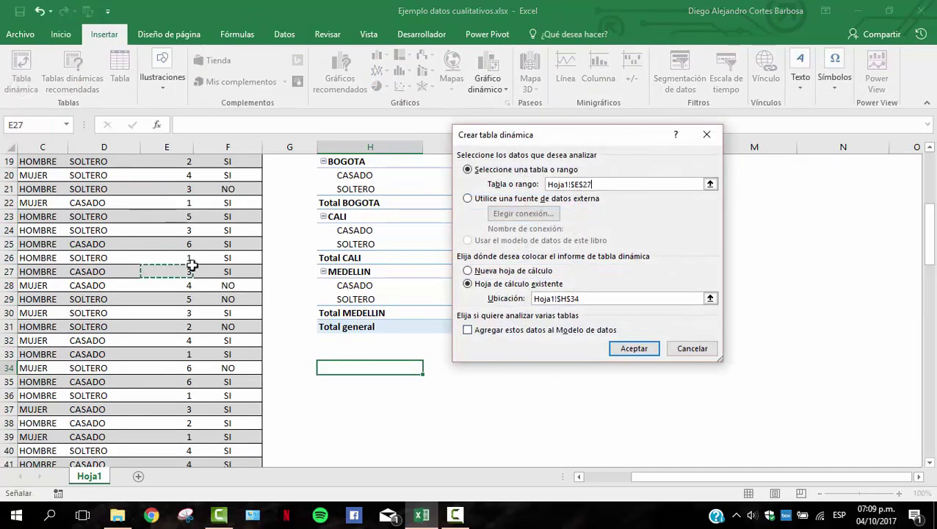
key(ctrl+Left)
key(ctrl+Up)
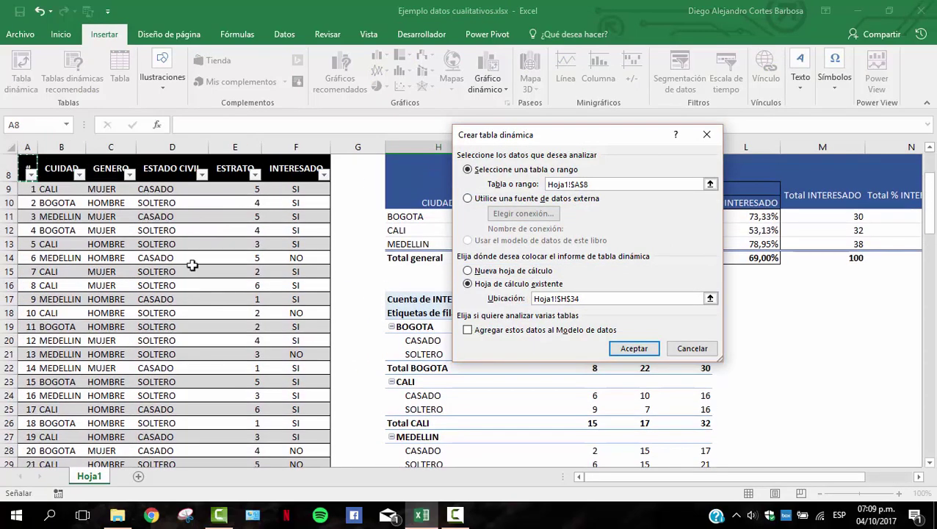
key(Right)
key(Right)
key(Right)
key(Right)
key(Left)
key(Left)
key(Left)
key(Left)
key(ctrl+Right)
key(Left)
key(Left)
key(Left)
key(Left)
key(Left)
key(ctrl+shift+Right)
key(ctrl+shift+Down)
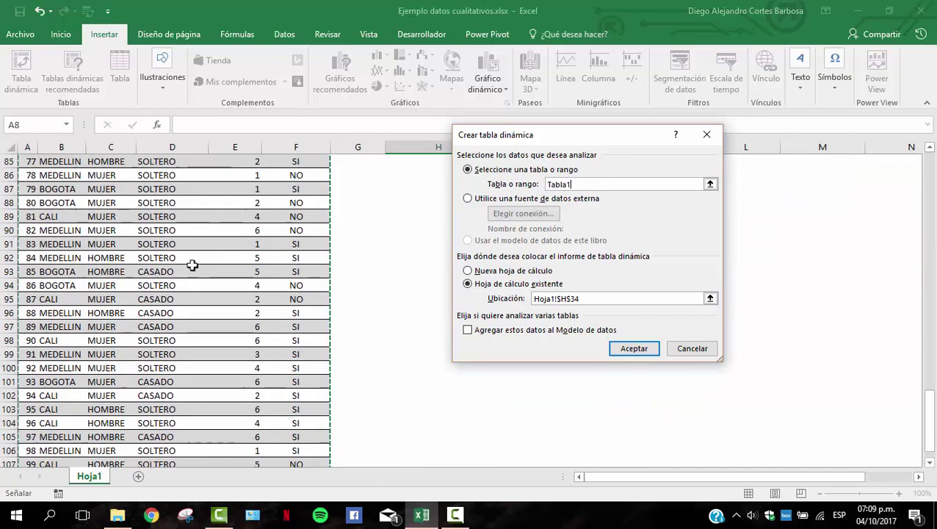
click(632, 348)
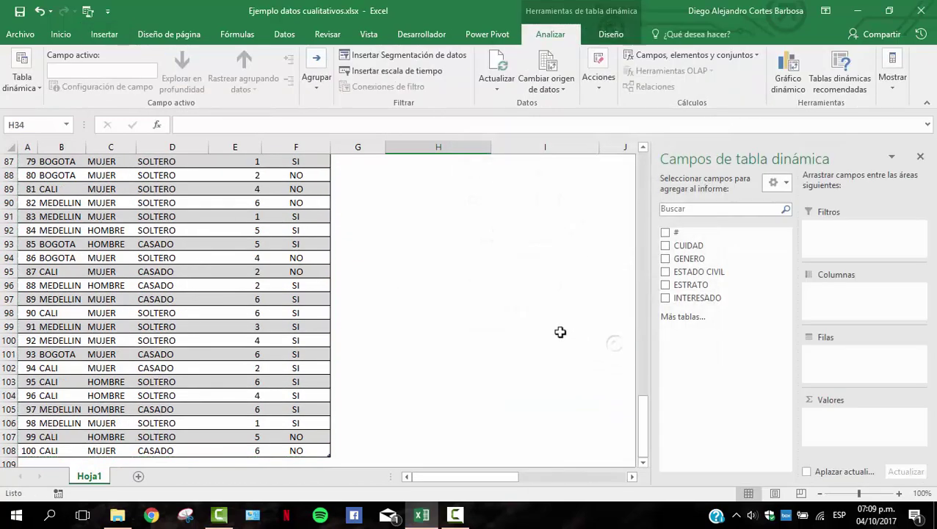
Place ESTRATO as the row field of the new pivot table and check the strata listed from 1 to 6.
scroll(560, 333, up, 10)
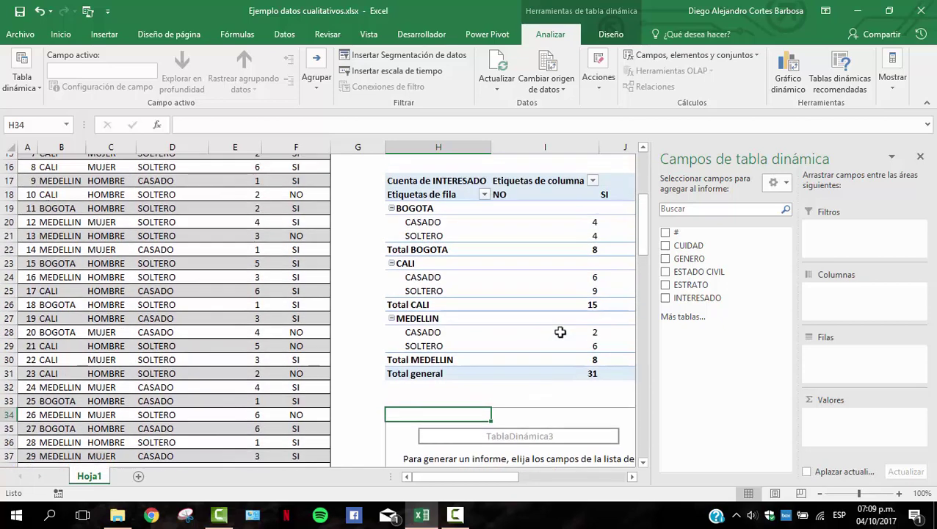
scroll(720, 303, down, 2)
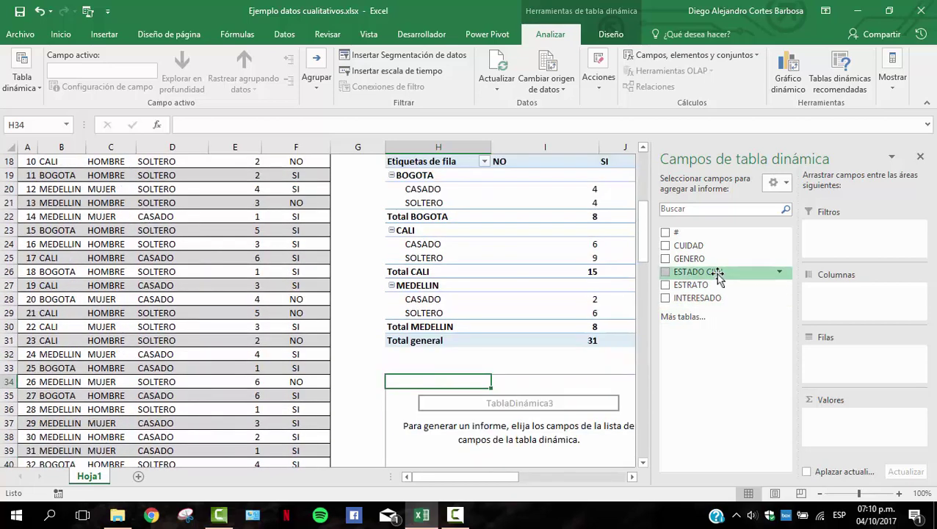
drag(718, 277, 815, 360)
scroll(514, 352, down, 2)
click(408, 315)
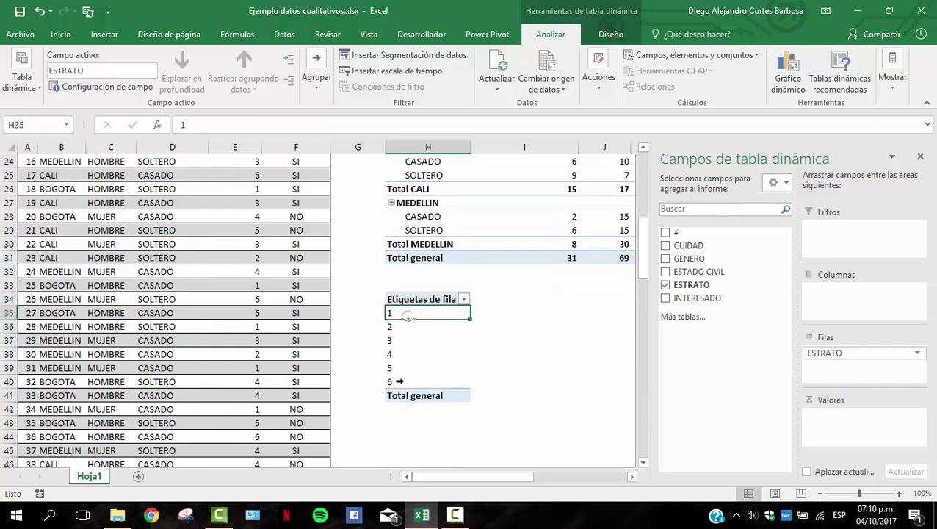
click(399, 382)
click(408, 313)
click(397, 380)
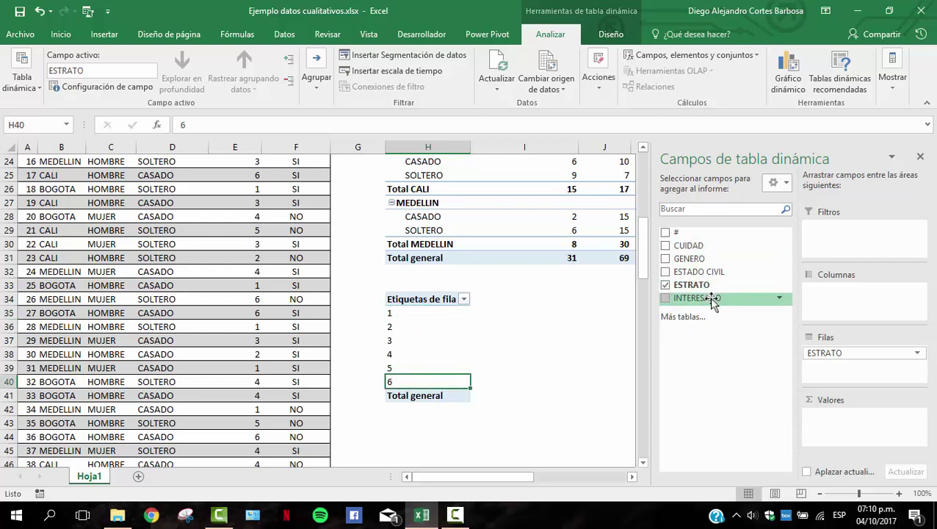
Split the ESTRATO pivot table into columns by INTERESADO and add the count of INTERESADO as its values.
drag(713, 299, 837, 316)
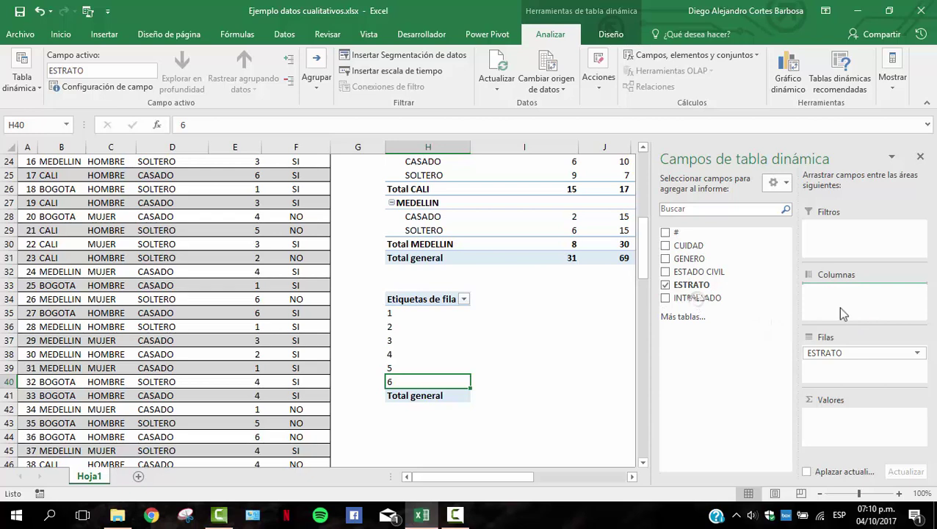
click(502, 338)
drag(489, 476, 499, 476)
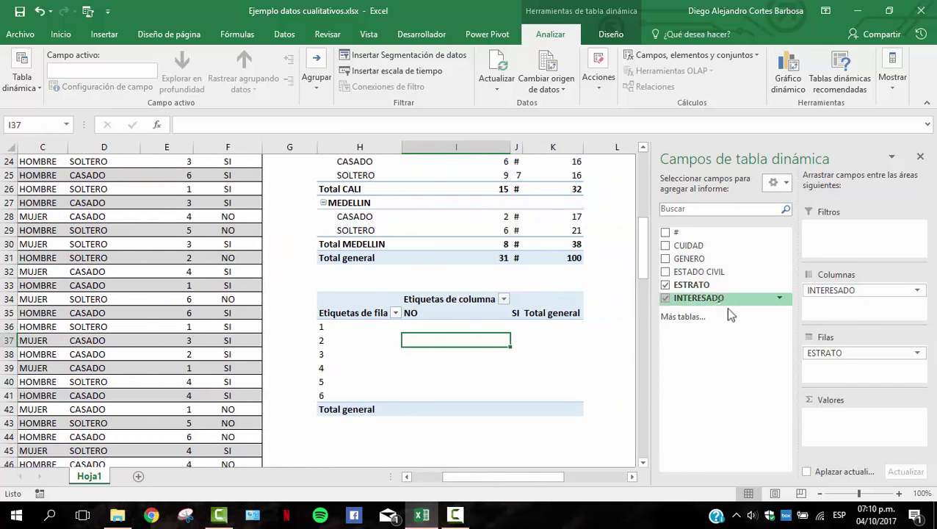
drag(725, 301, 832, 419)
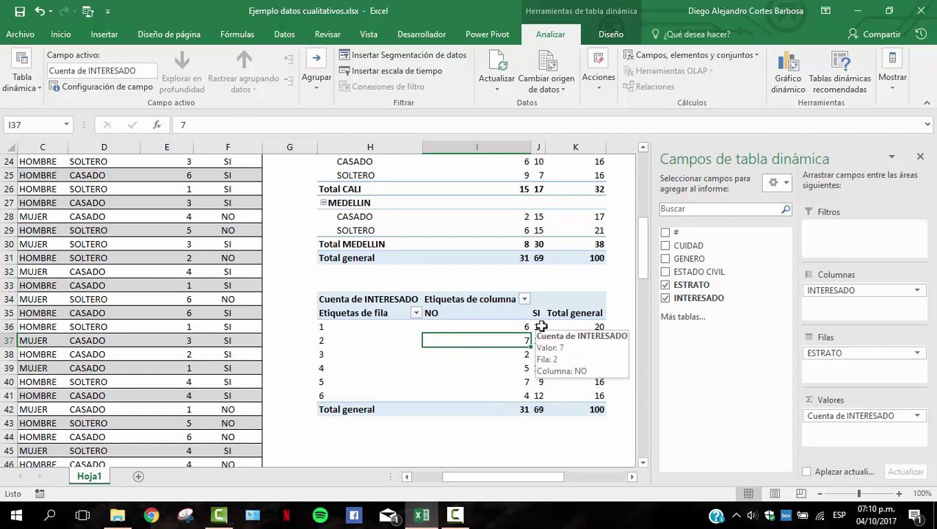
Compare the SI counts across strata 1 to 6, and look back at the marital status pivot table's city counts.
drag(540, 326, 541, 397)
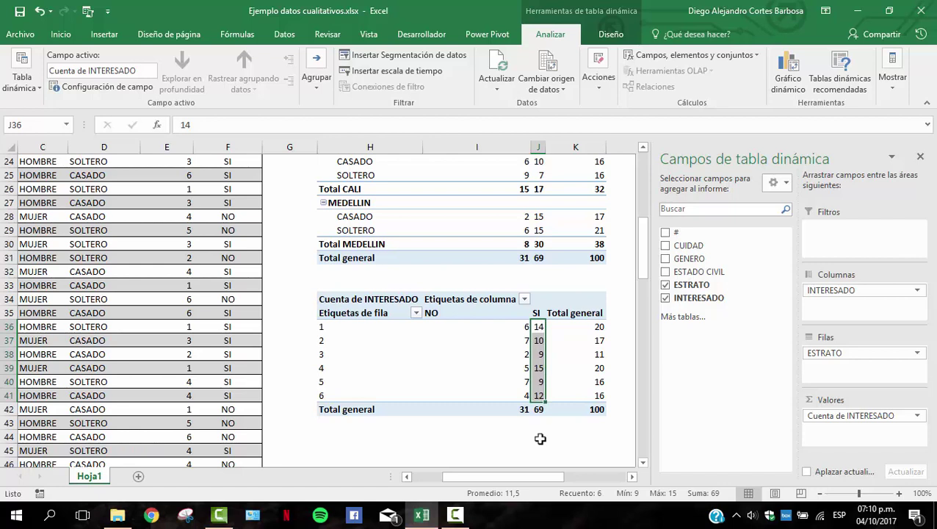
click(536, 355)
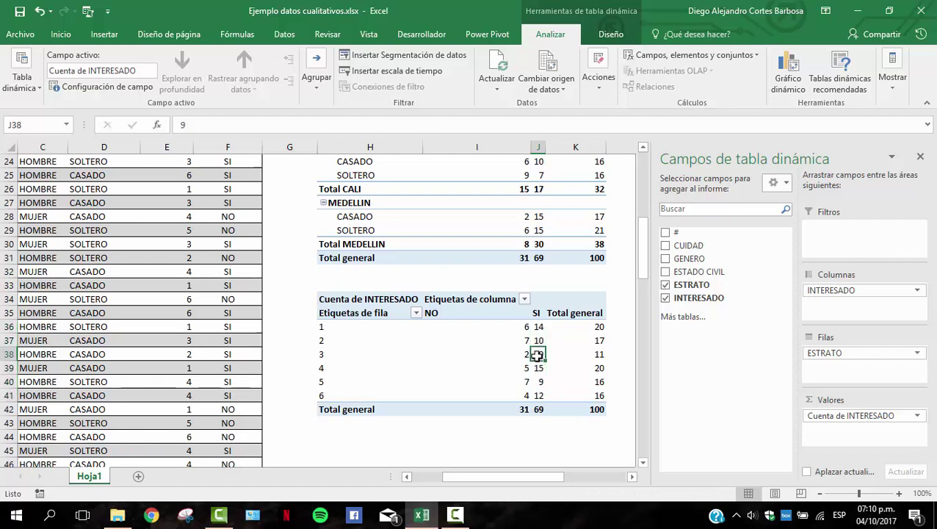
click(539, 381)
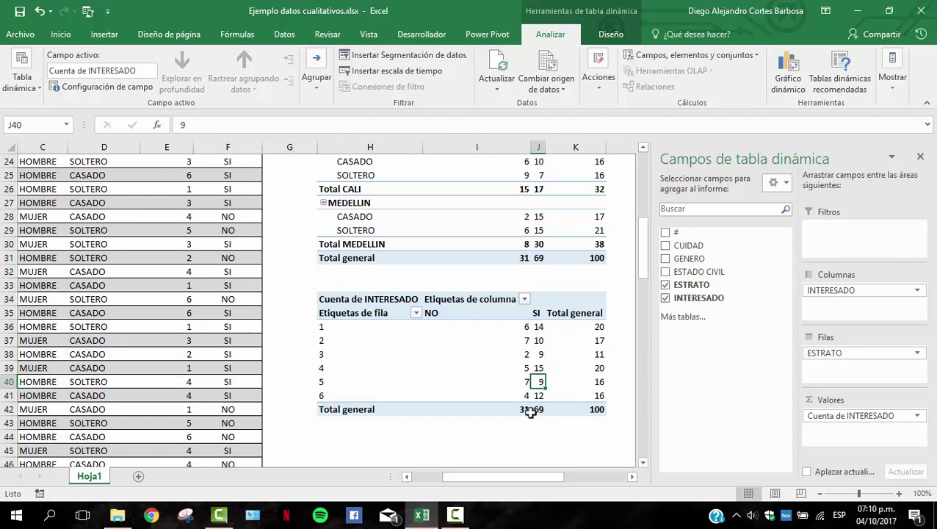
drag(538, 326, 538, 394)
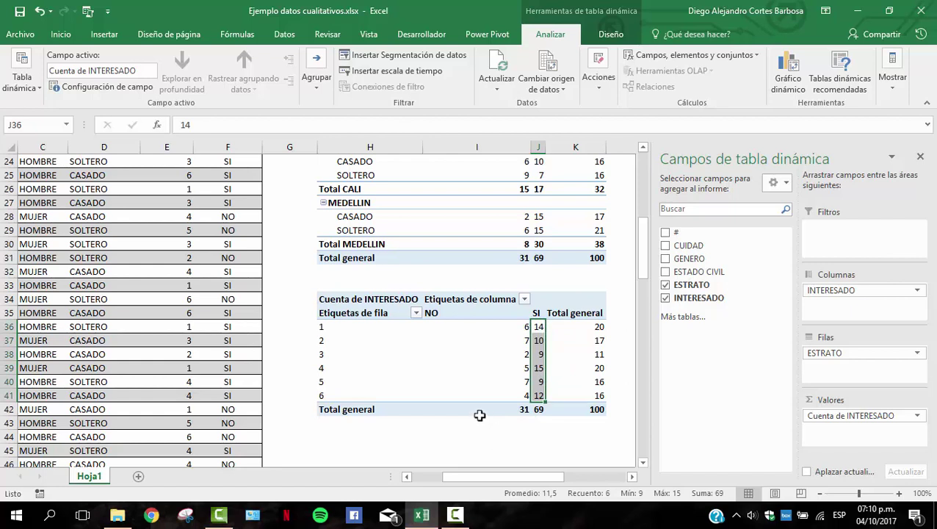
mouse_move(472, 411)
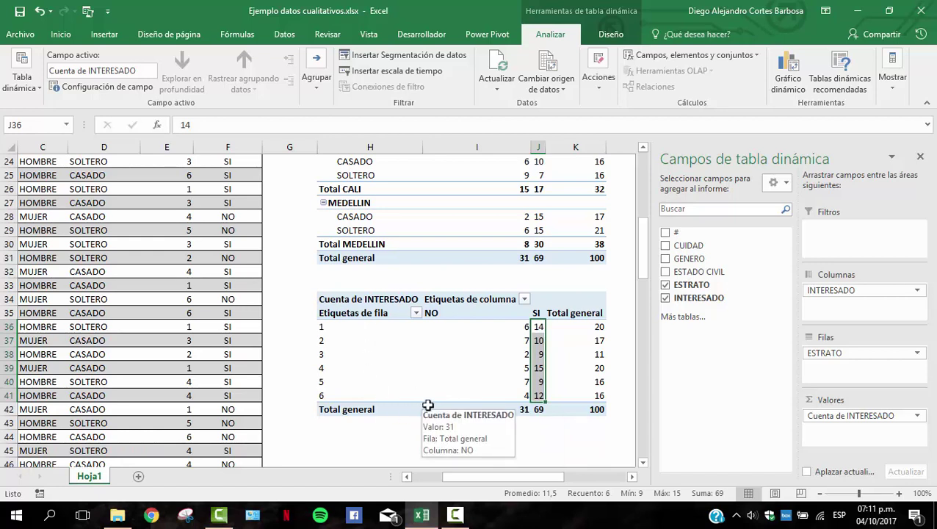
scroll(426, 402, up, 3)
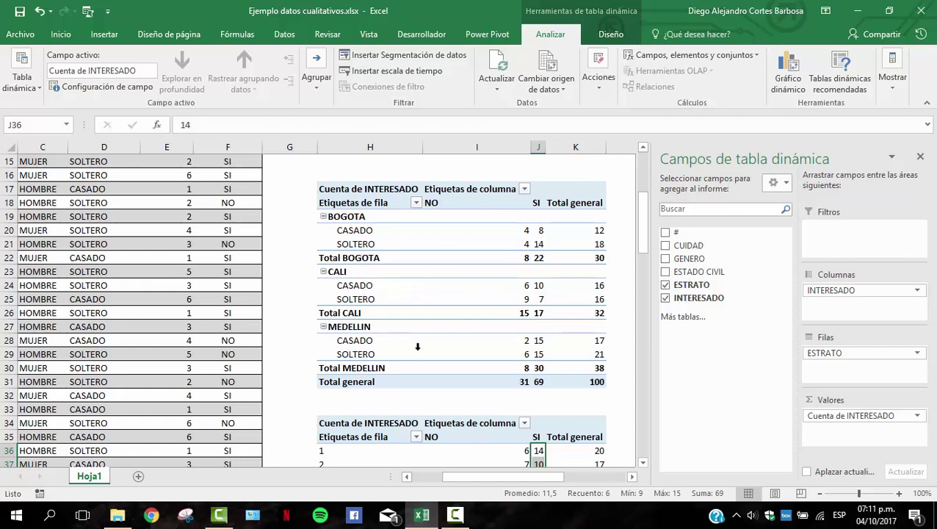
mouse_move(429, 356)
mouse_move(374, 340)
scroll(376, 354, down, 4)
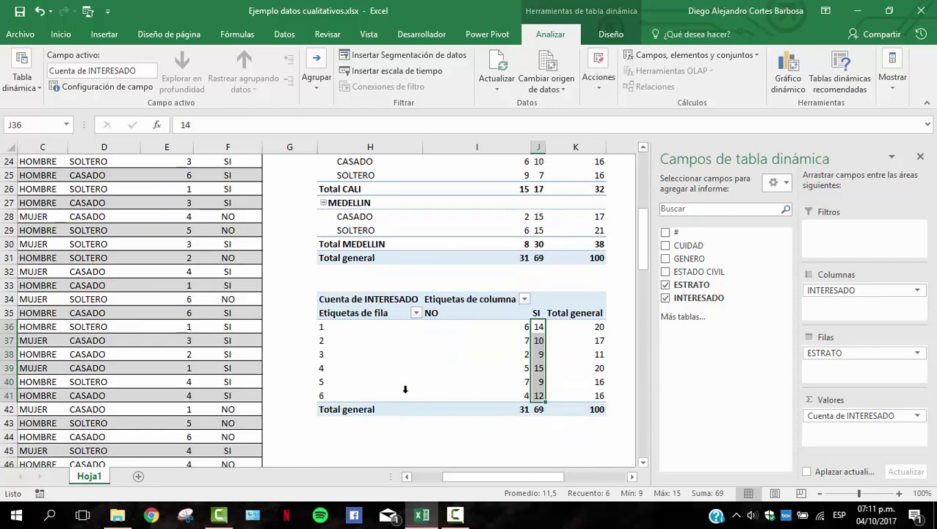
Answer question 5 about the influence of socioeconomic stratum with "No" in G6.
scroll(395, 355, up, 8)
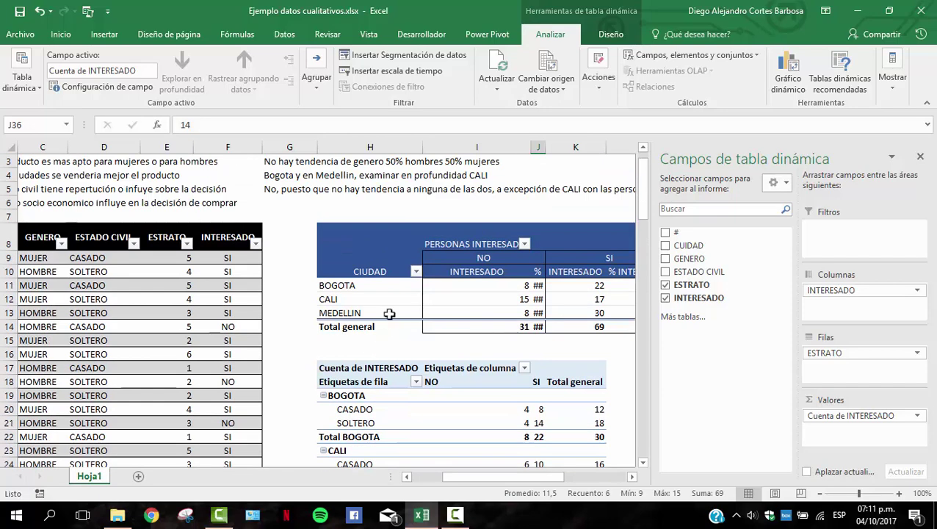
mouse_move(389, 313)
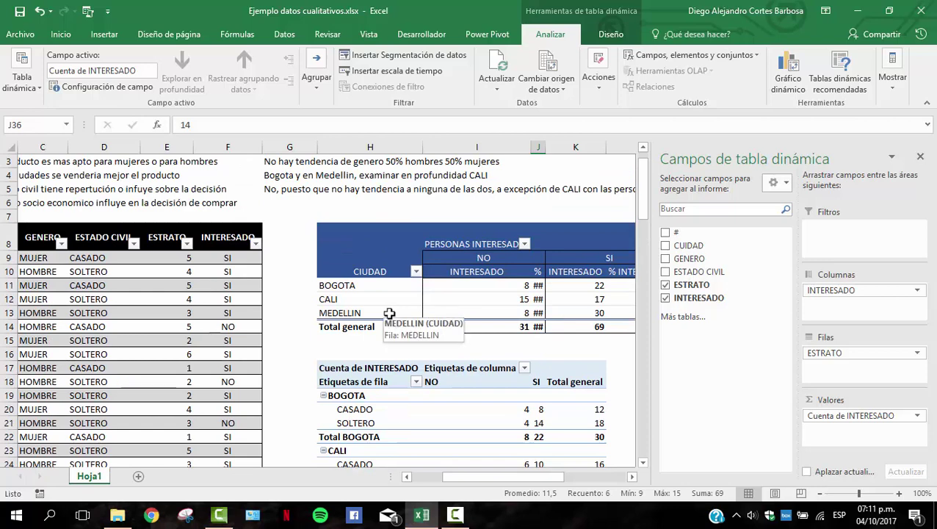
scroll(389, 306, up, 1)
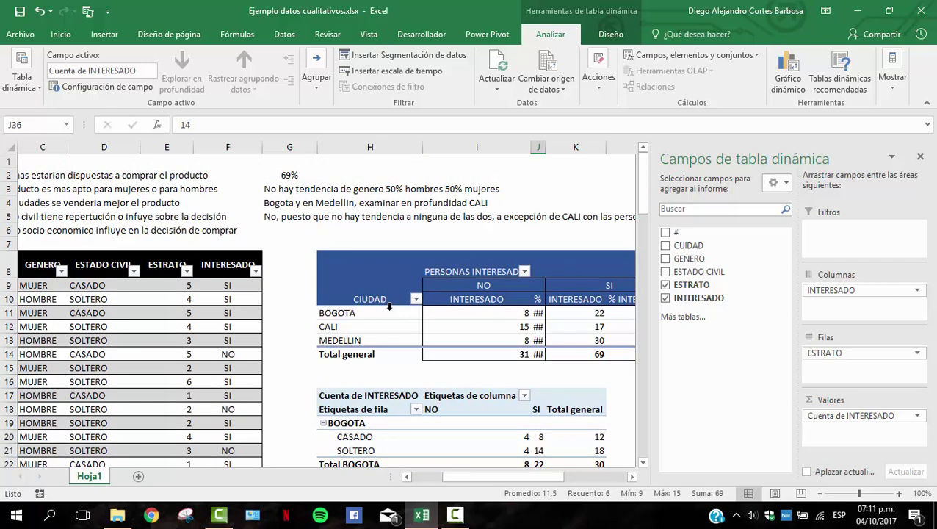
click(267, 228)
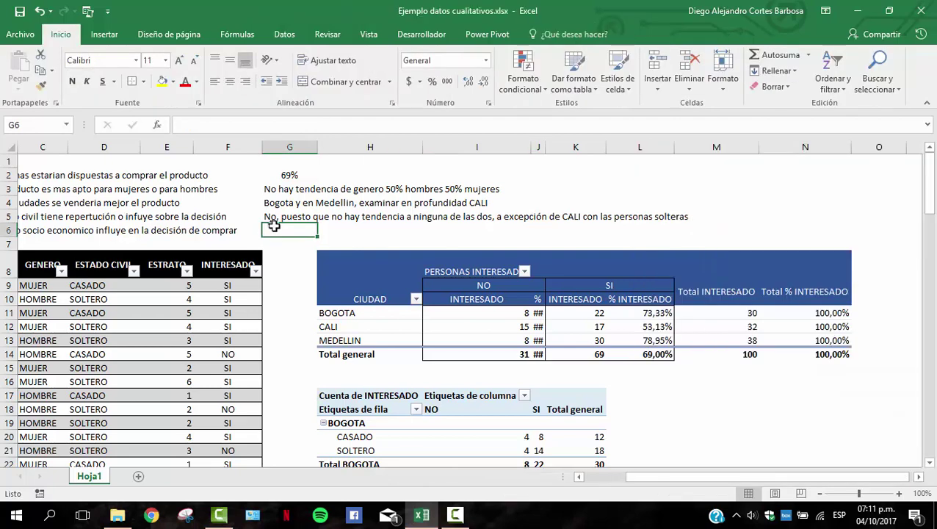
drag(615, 479, 531, 450)
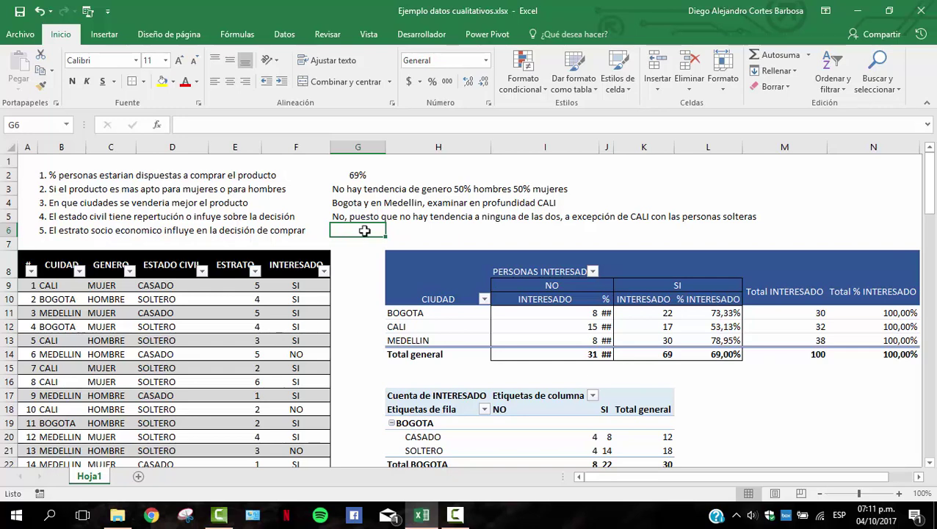
text(No)
key(Tab)
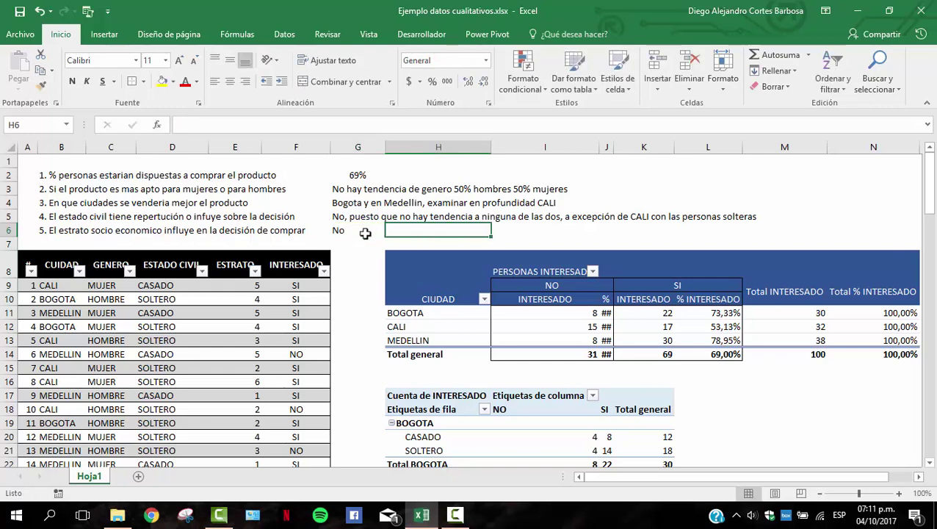
scroll(420, 283, down, 5)
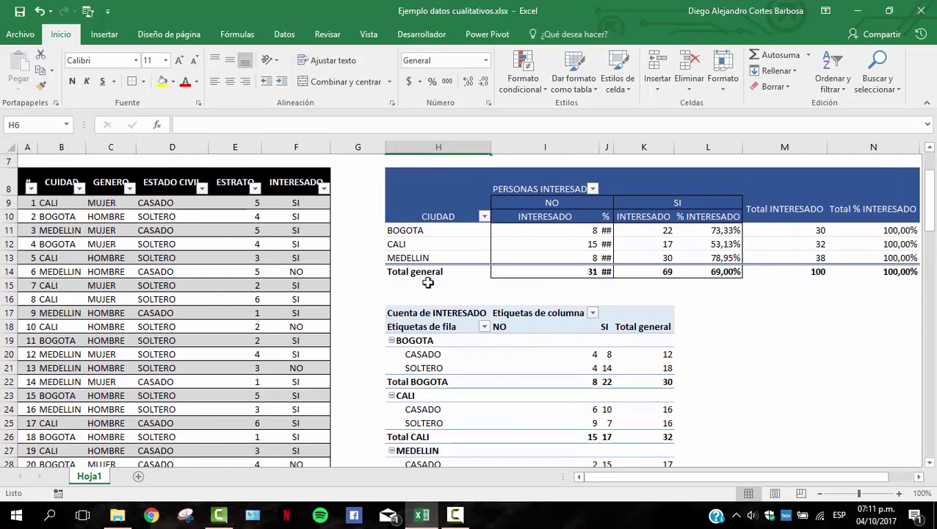
scroll(426, 283, down, 4)
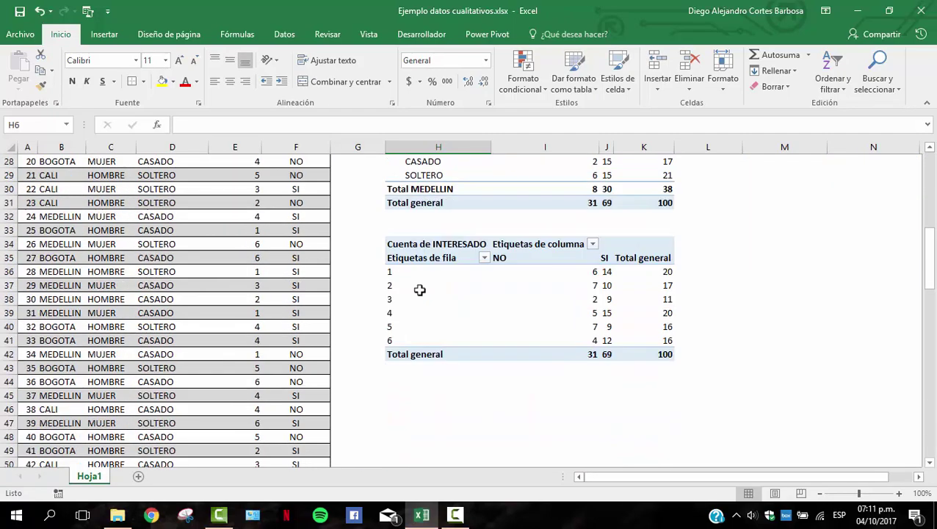
scroll(345, 303, up, 9)
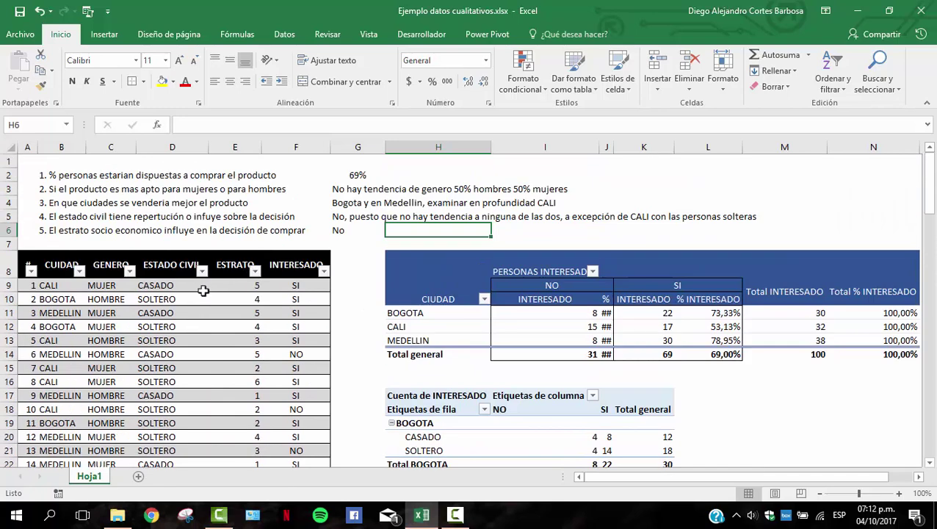
Add CUIDAD as the outer row field above ESTRATO in the strata pivot table.
click(224, 286)
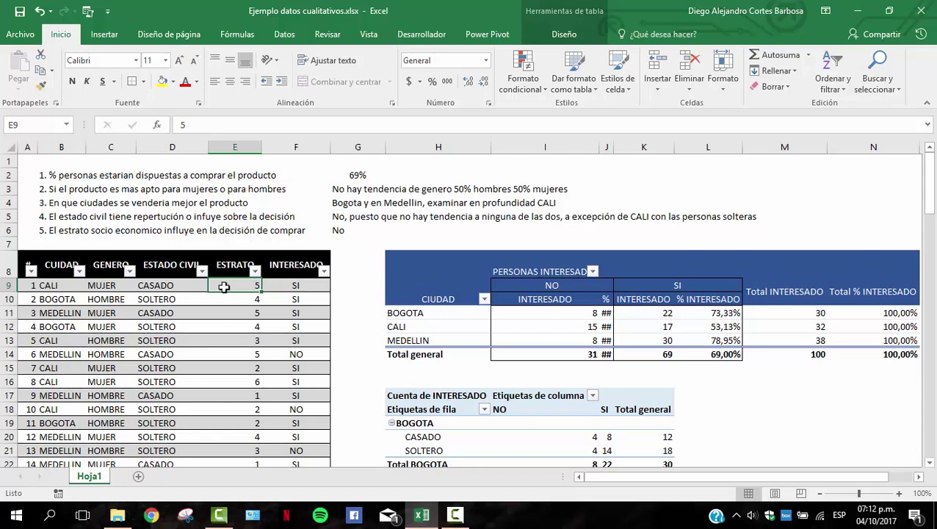
scroll(368, 331, down, 10)
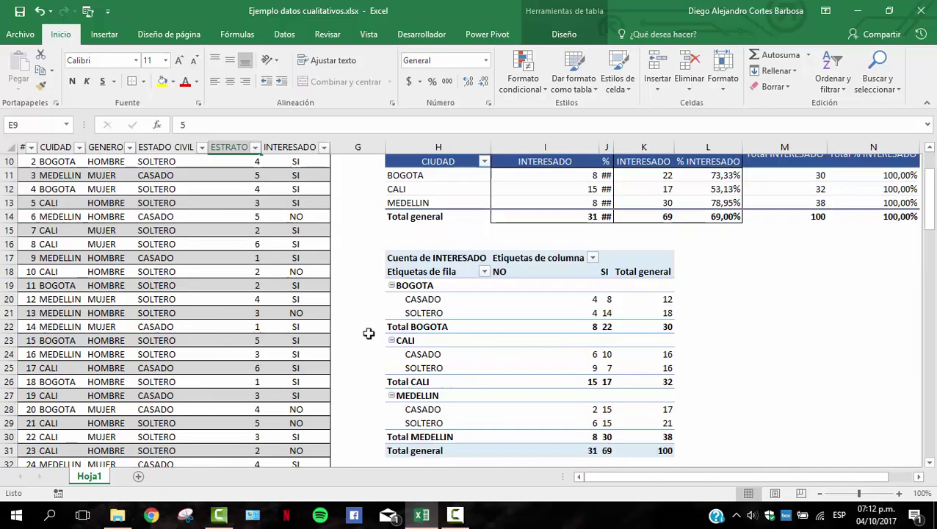
click(464, 271)
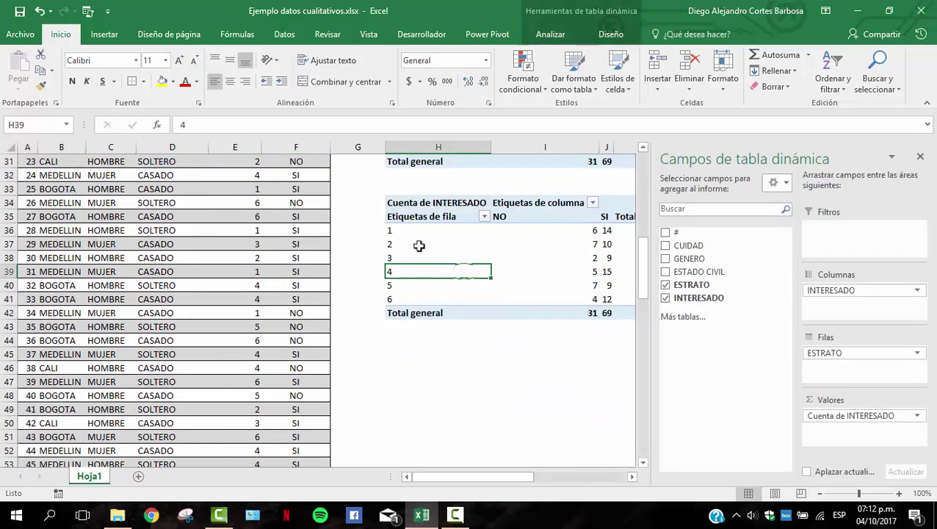
drag(410, 230, 416, 299)
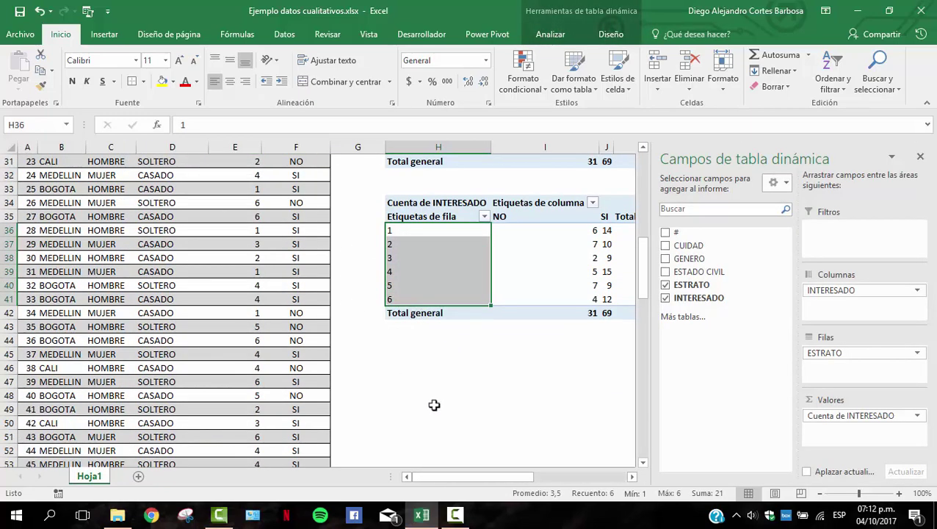
drag(446, 475, 493, 476)
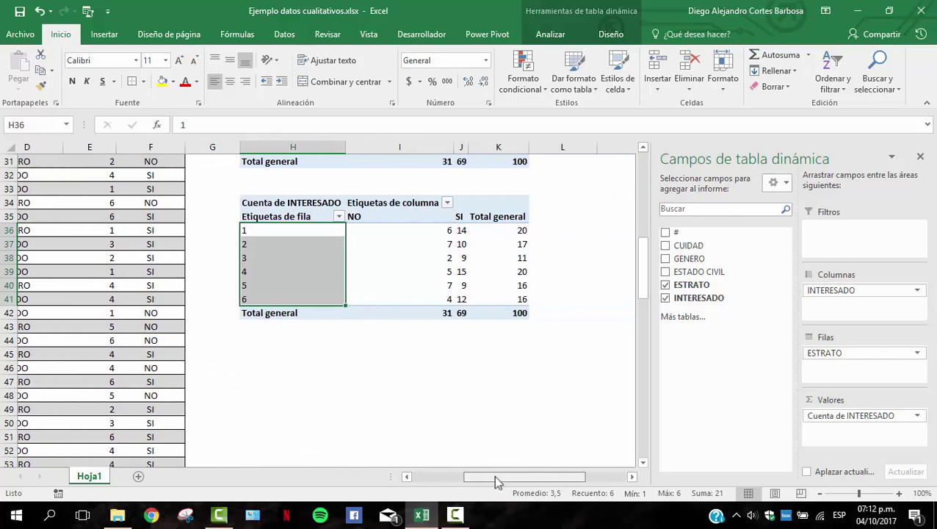
click(310, 231)
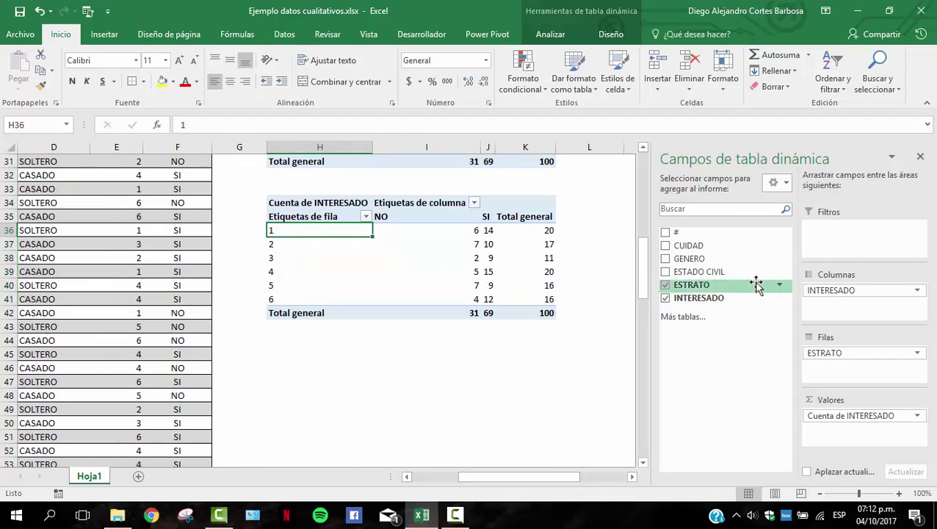
drag(694, 246, 850, 350)
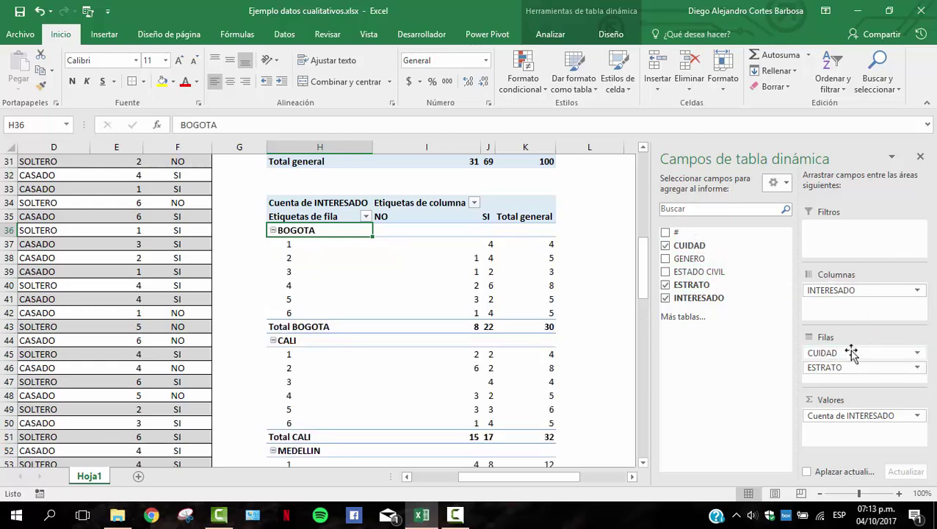
Examine the interest counts for strata 1 to 6 under BOGOTA, CALI and MEDELLIN in the strata pivot table.
click(325, 244)
click(322, 231)
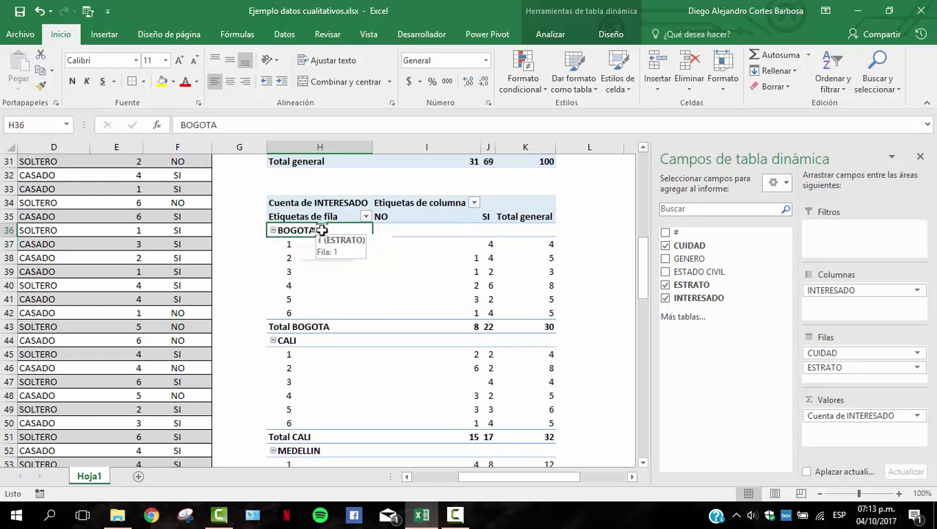
scroll(323, 240, down, 1)
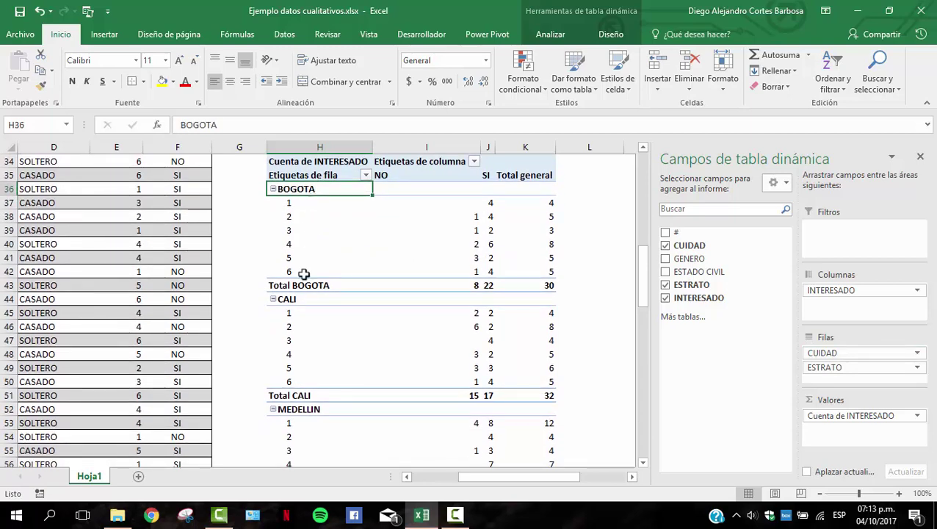
click(305, 209)
click(306, 218)
click(301, 243)
click(302, 257)
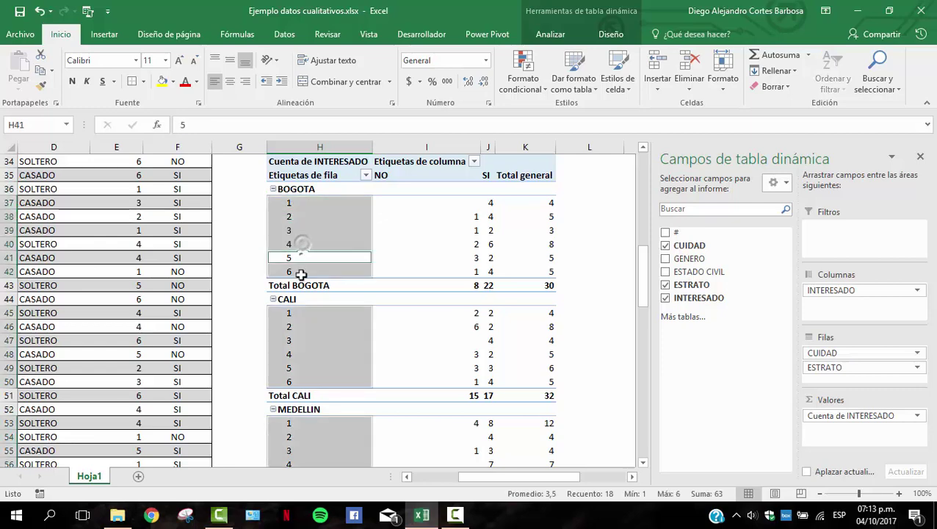
click(305, 271)
scroll(308, 283, down, 2)
click(311, 217)
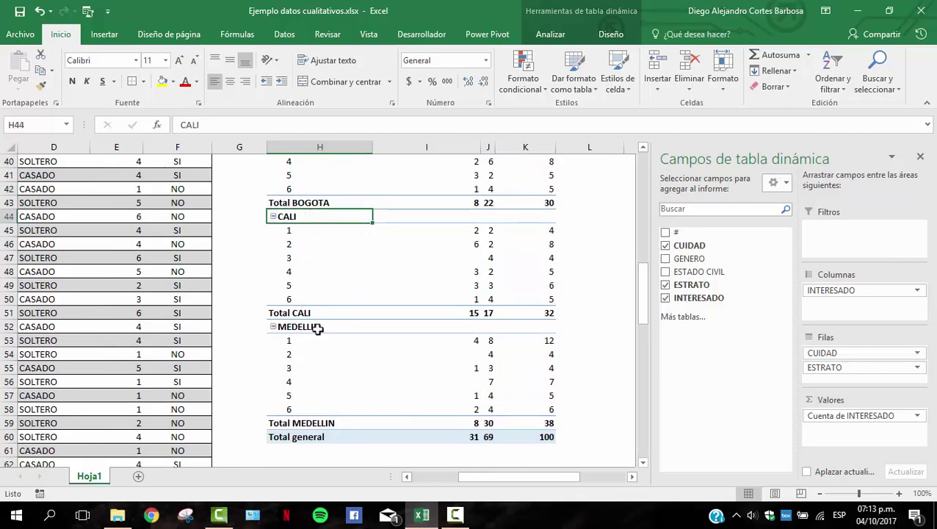
scroll(347, 279, up, 4)
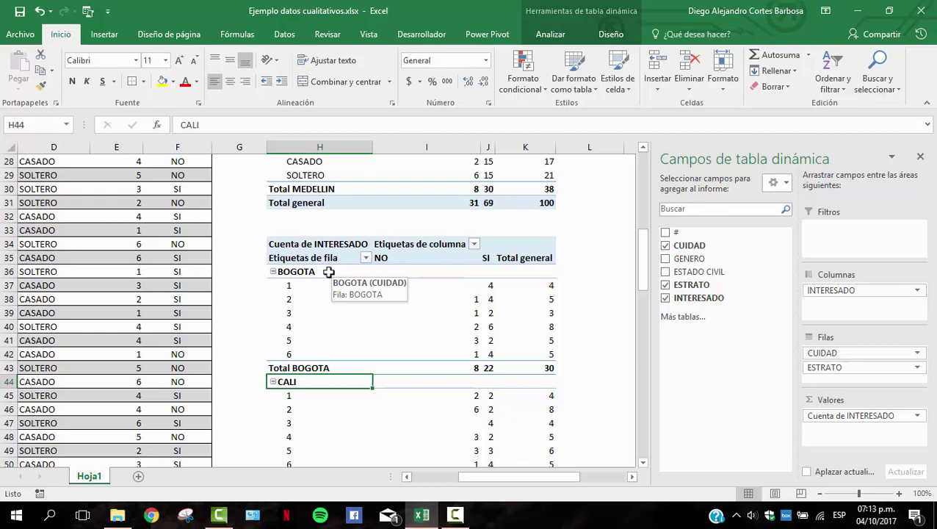
Add GENERO as the innermost row field below ESTRATO in the strata pivot table.
click(316, 271)
click(297, 285)
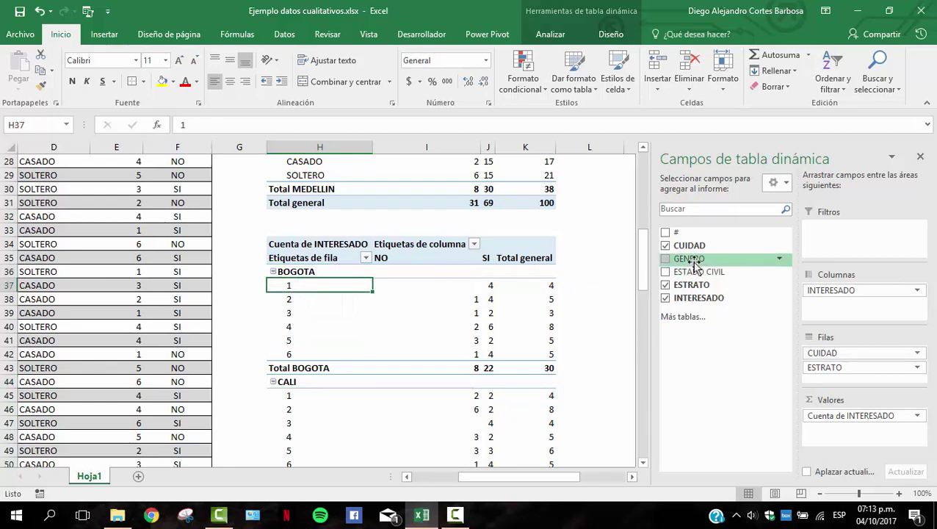
drag(694, 266, 838, 378)
scroll(357, 283, down, 1)
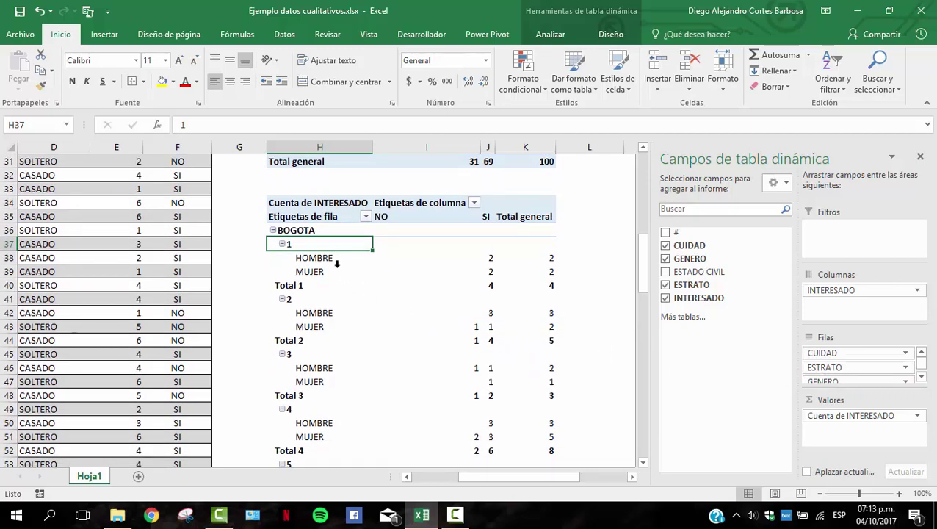
Examine the HOMBRE and MUJER breakdown per stratum and city, and look back at the marital status and city pivot tables.
click(300, 230)
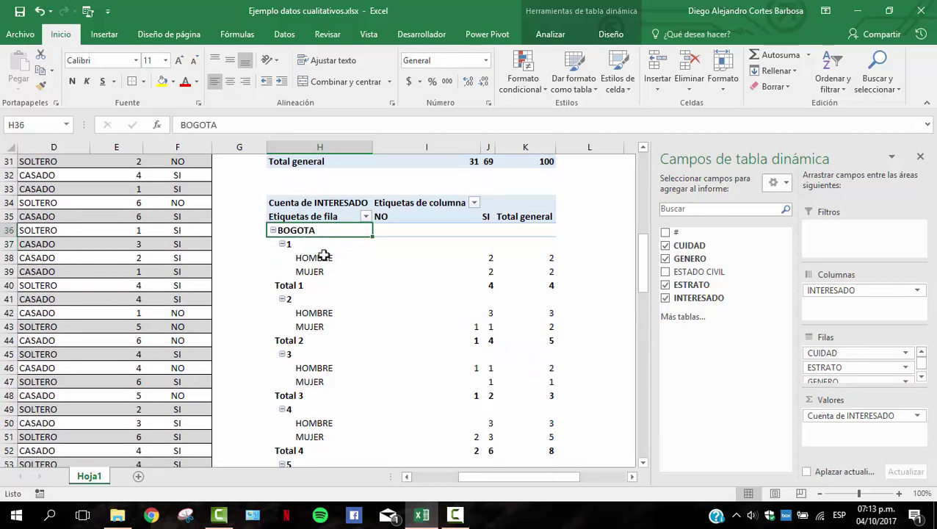
click(324, 246)
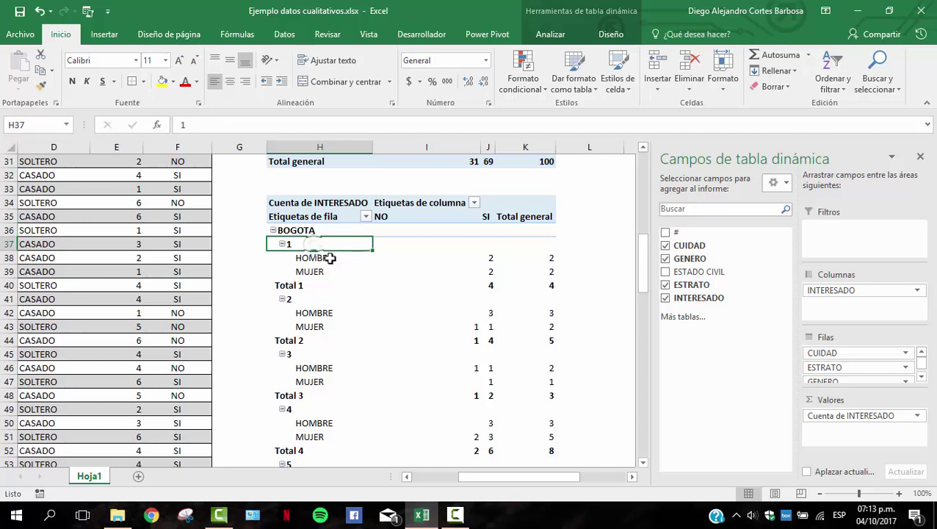
click(321, 257)
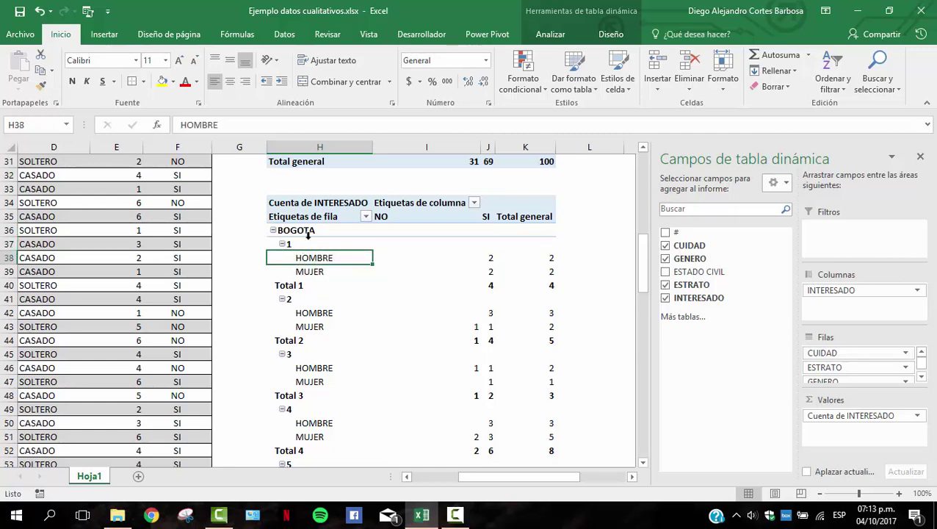
click(306, 244)
click(308, 271)
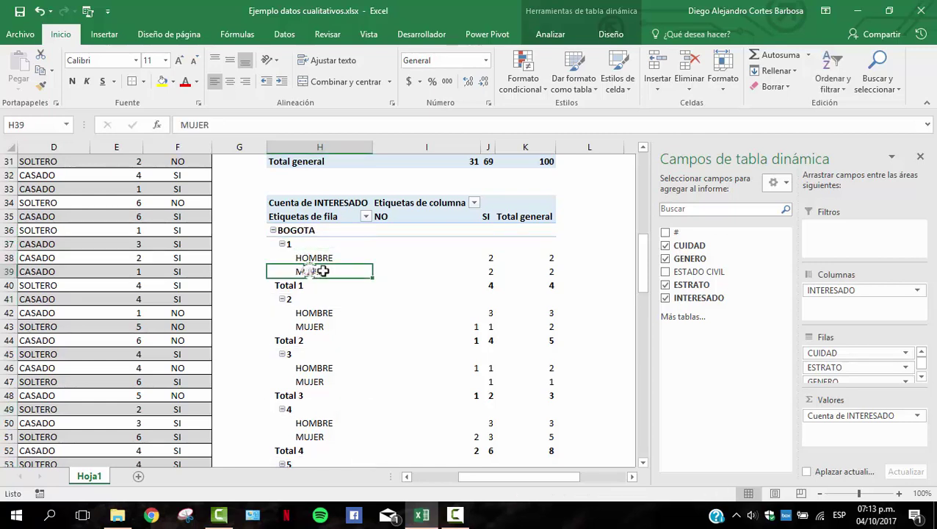
scroll(343, 291, down, 1)
scroll(343, 291, down, 8)
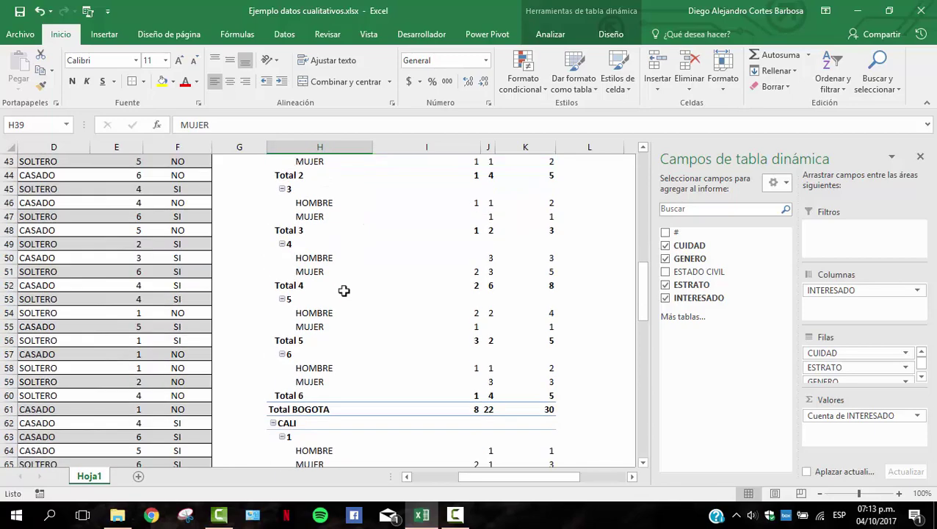
scroll(348, 331, up, 8)
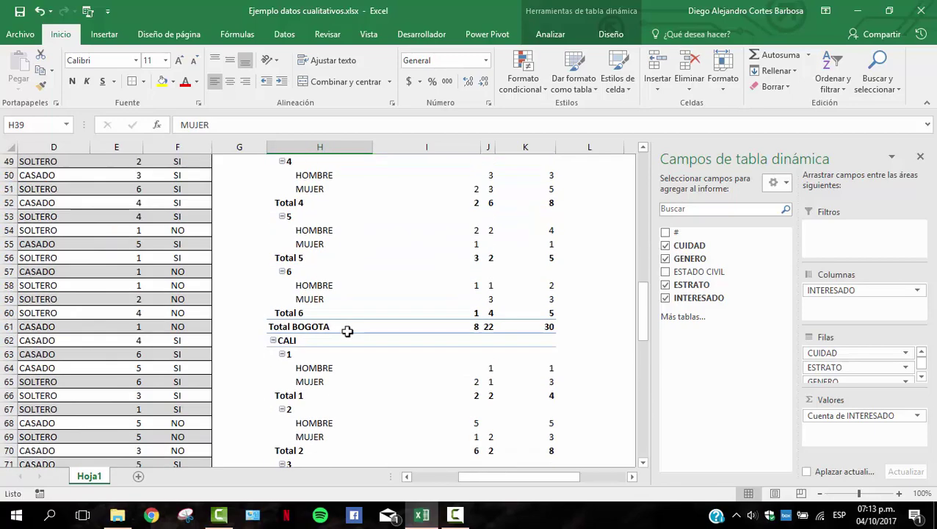
scroll(312, 287, up, 3)
scroll(312, 290, up, 2)
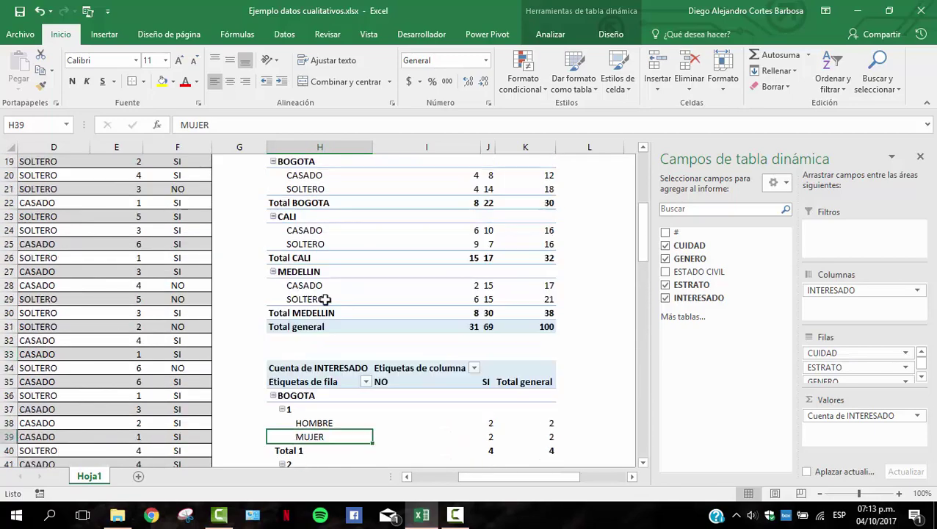
scroll(352, 331, down, 2)
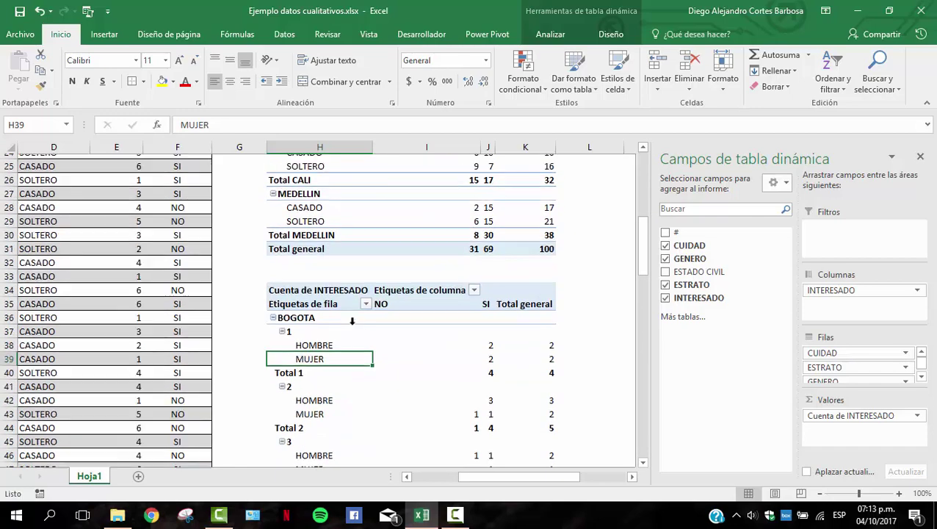
scroll(352, 324, up, 1)
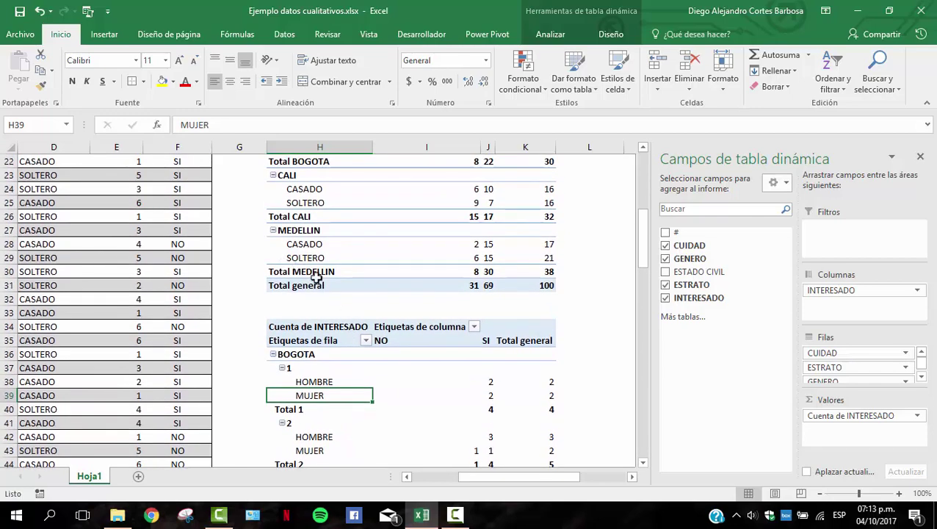
scroll(309, 290, up, 7)
scroll(323, 293, up, 1)
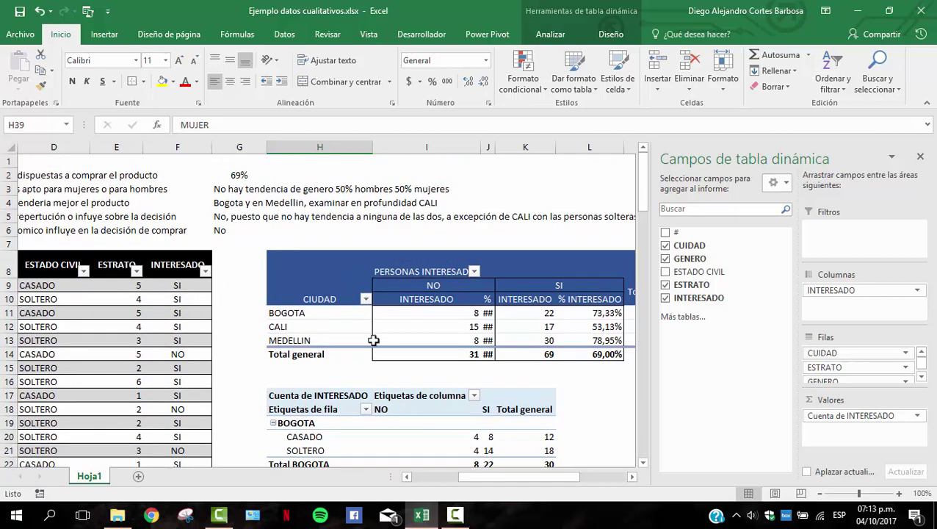
Widen column J so the NO percentages of the city pivot table fit, and review the answers in G2:G6.
drag(495, 147, 530, 158)
drag(489, 482, 425, 482)
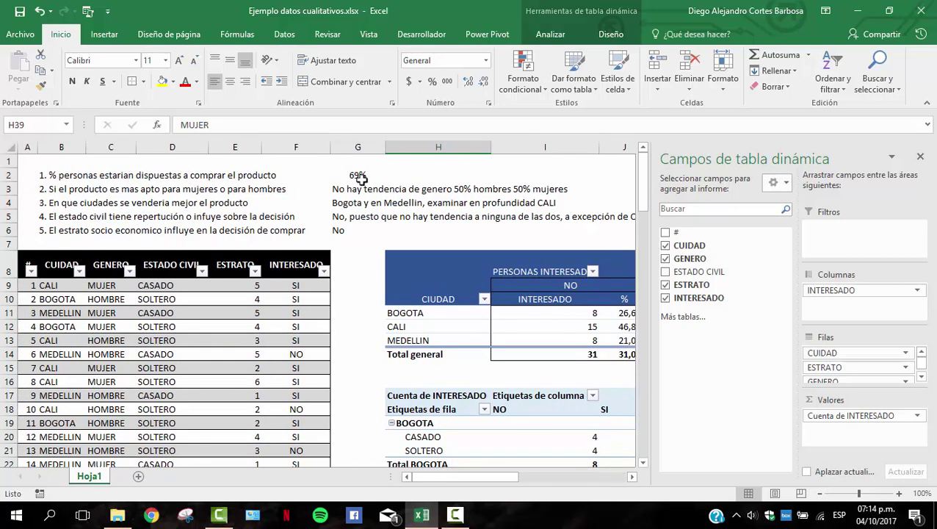
drag(360, 178, 348, 234)
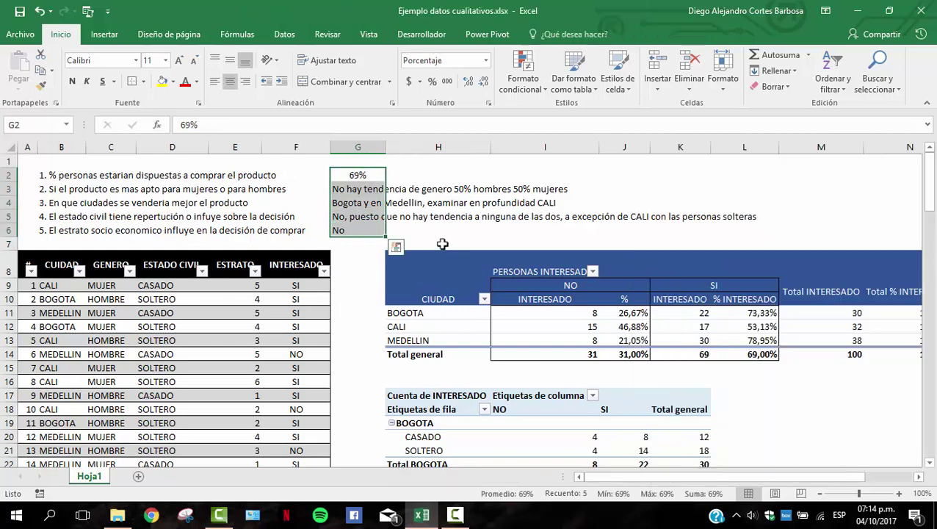
click(156, 324)
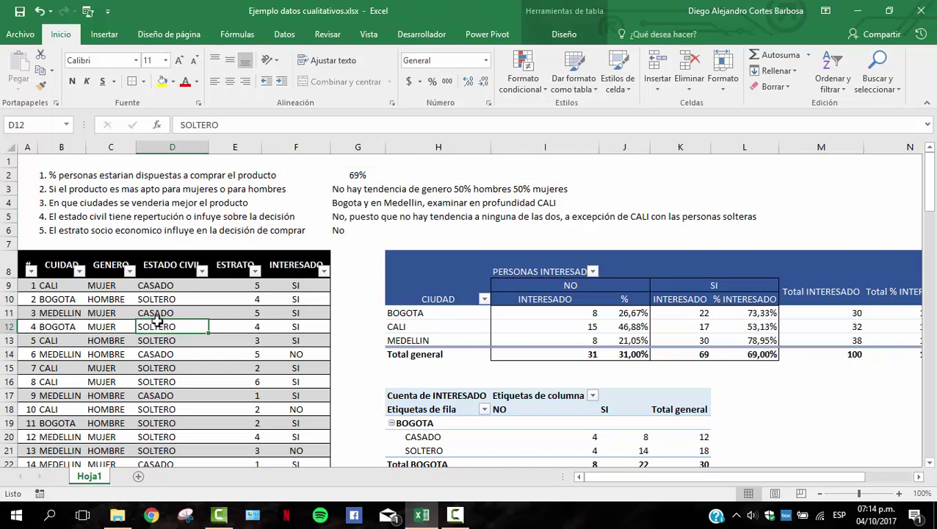
Add a new sheet and create a pivot table in its cell B3 from the survey data table Tabla1 on Hoja1.
click(137, 475)
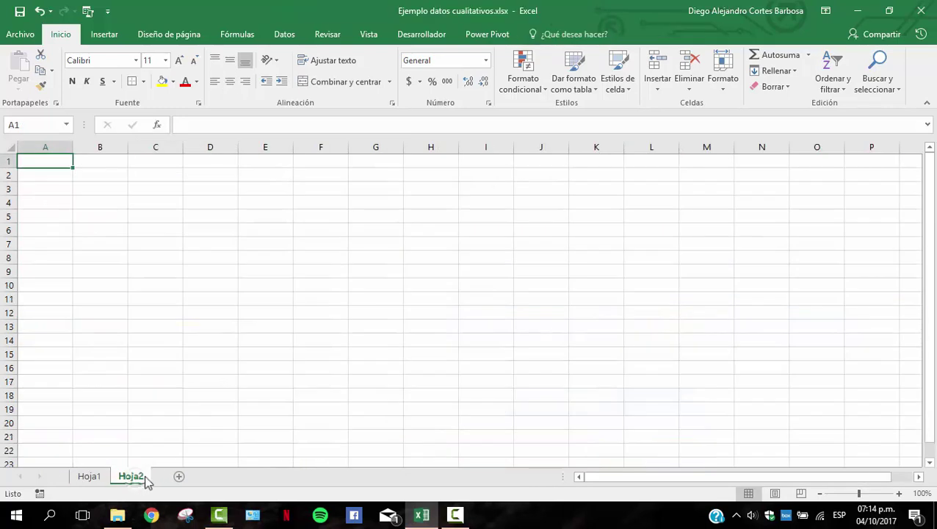
click(117, 190)
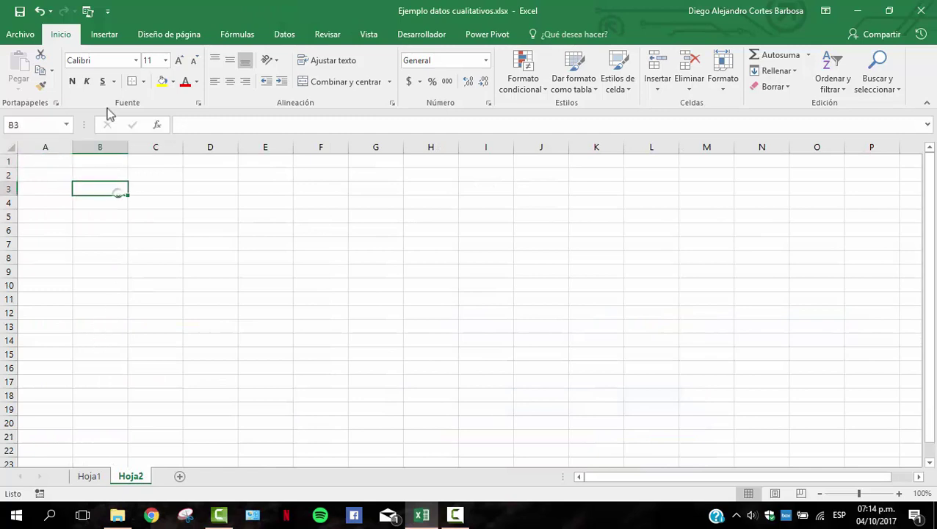
click(104, 34)
click(21, 73)
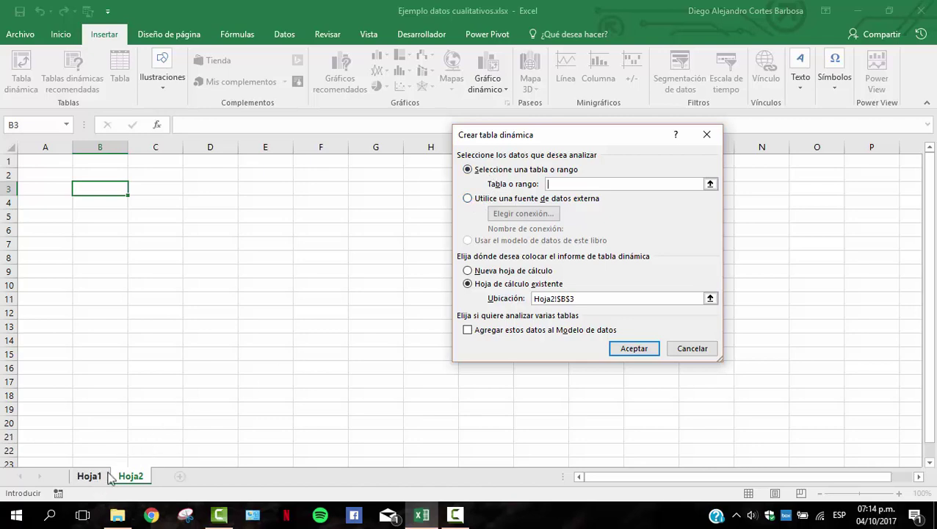
click(711, 185)
click(88, 476)
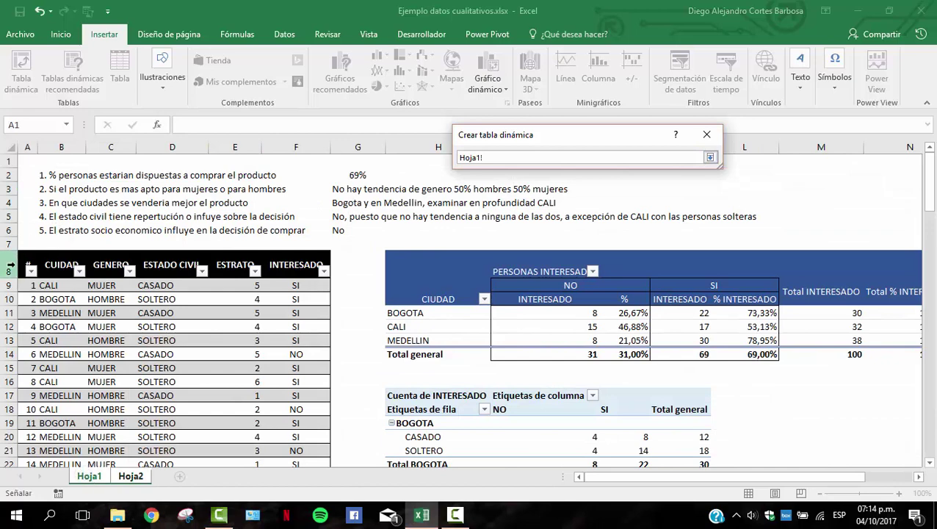
mouse_move(27, 266)
mouse_down()
mouse_move(327, 297)
mouse_move(308, 314)
mouse_up()
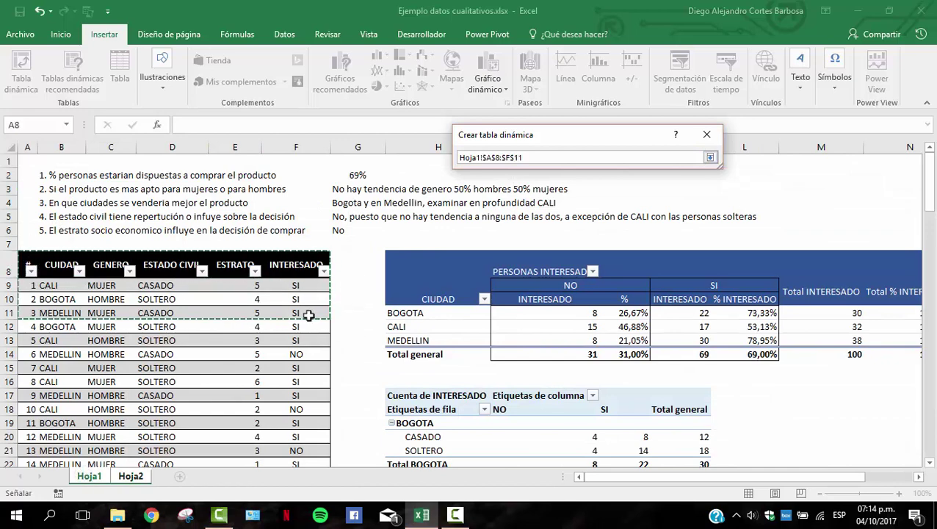
key(ctrl+shift+Down)
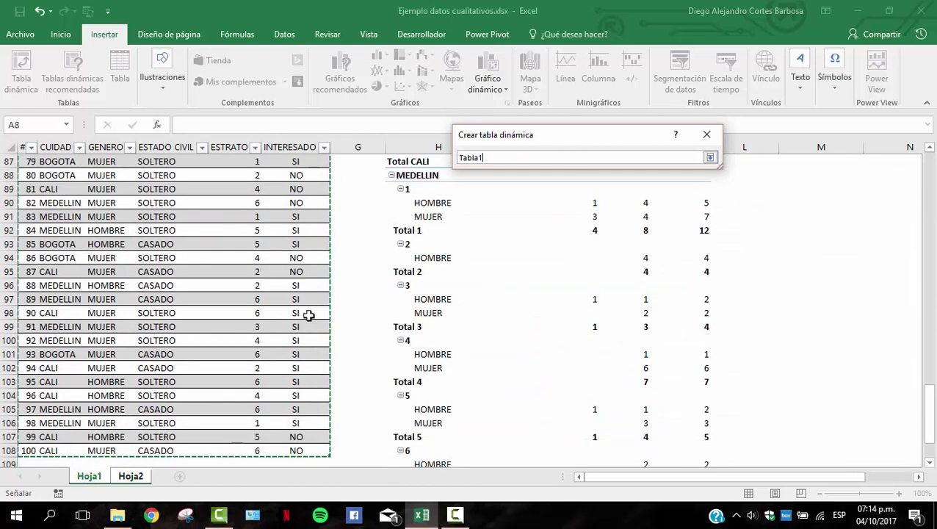
click(711, 159)
click(630, 346)
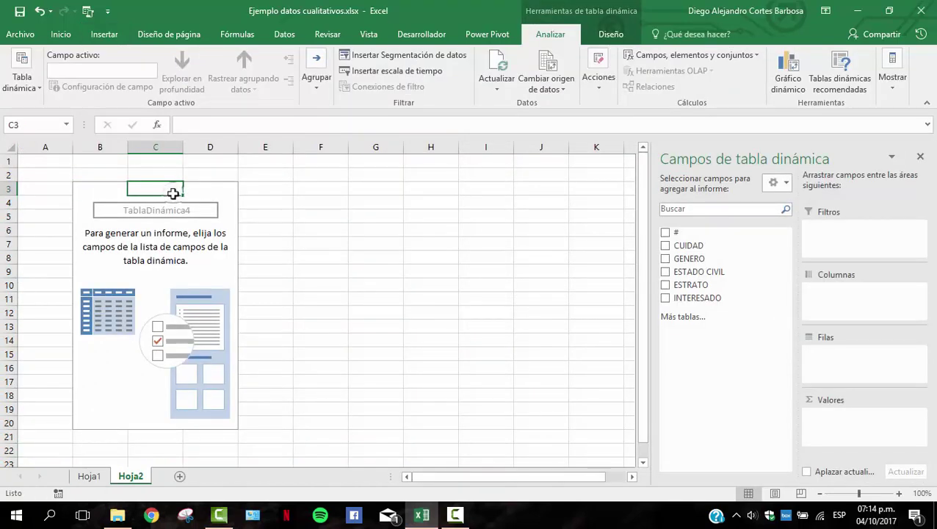
Lay out the new pivot table with CUIDAD as rows, INTERESADO as columns and the count of INTERESADO as values.
click(92, 187)
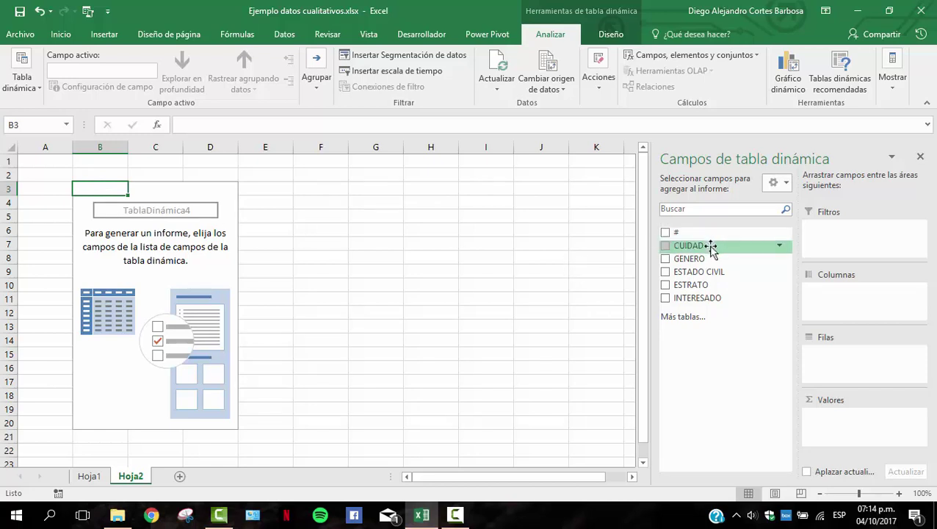
drag(711, 249, 835, 362)
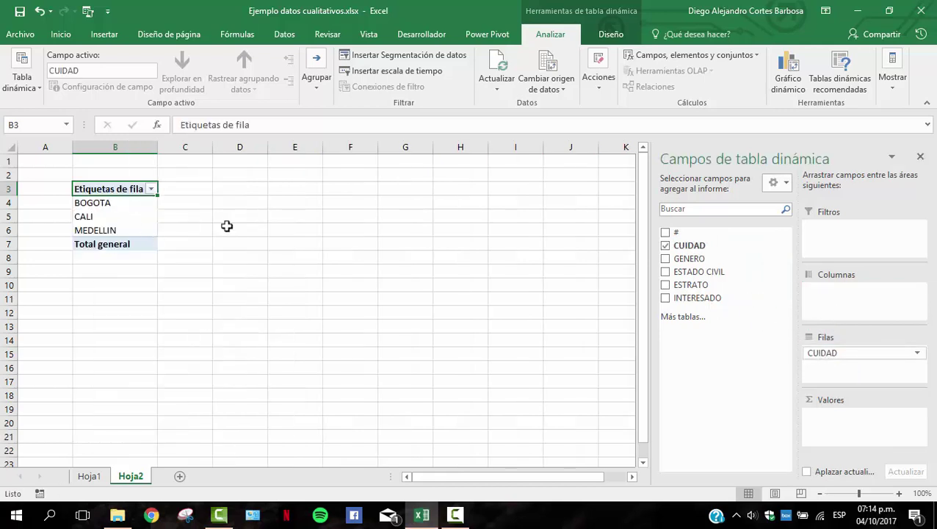
drag(761, 297, 864, 429)
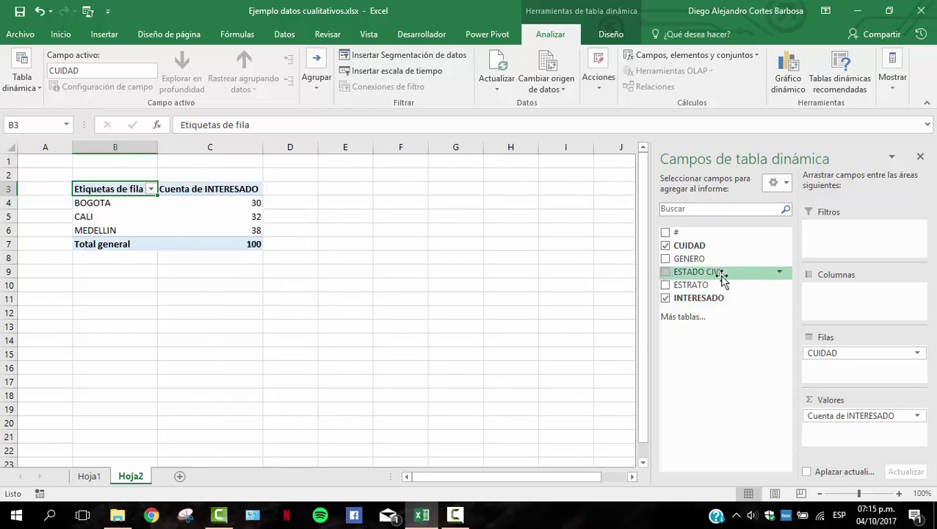
drag(722, 276, 192, 241)
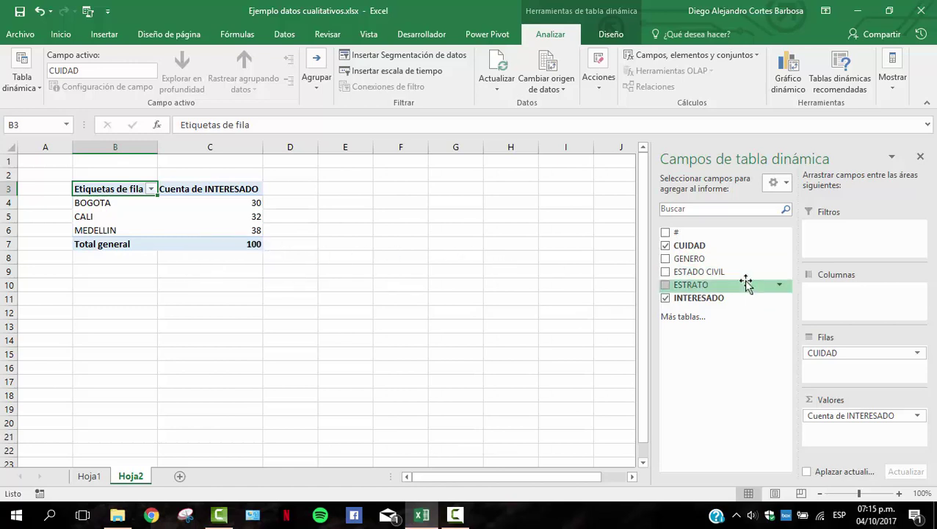
drag(720, 299, 841, 314)
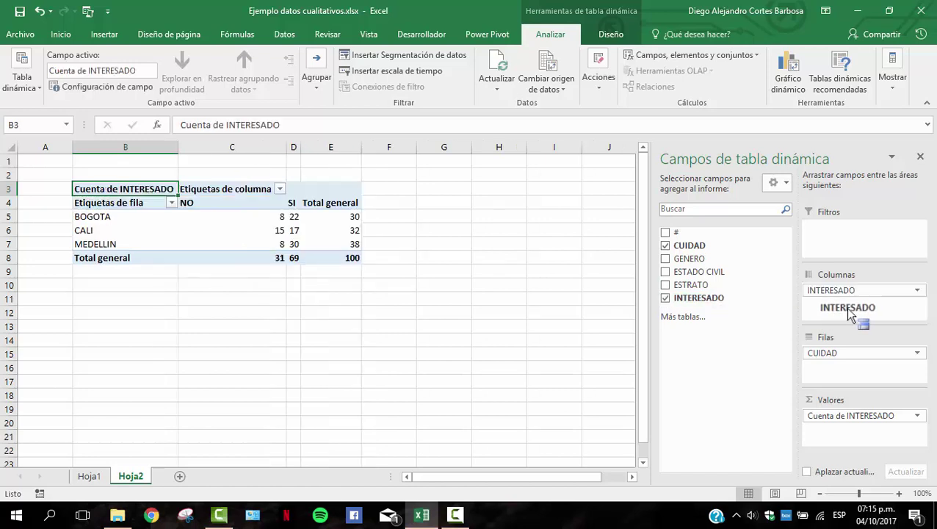
Insert a 100% stacked column chart (Columna 100% apilada) from the city pivot table.
click(238, 218)
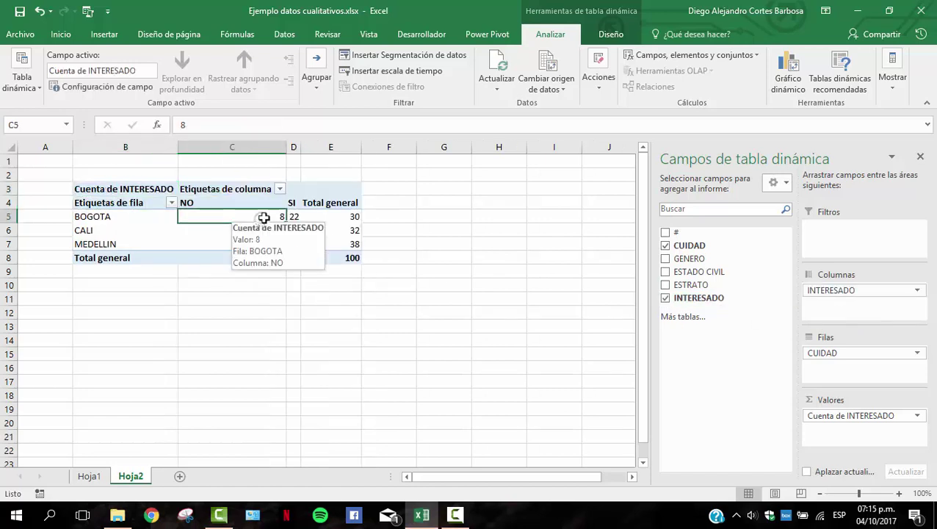
click(103, 37)
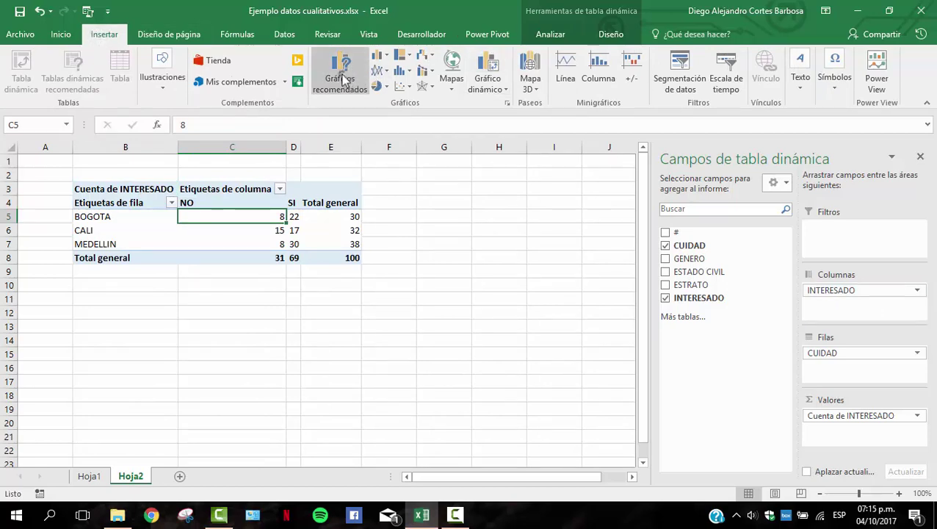
click(342, 79)
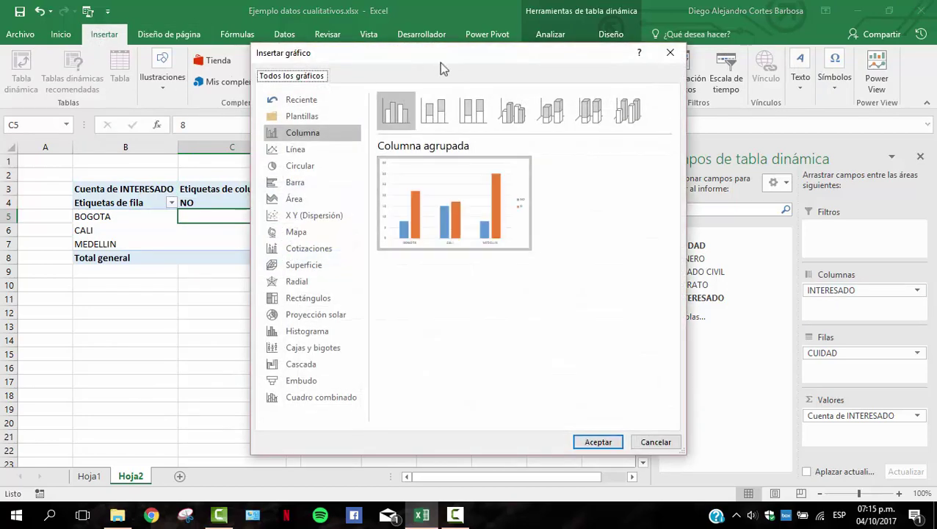
drag(439, 62, 550, 80)
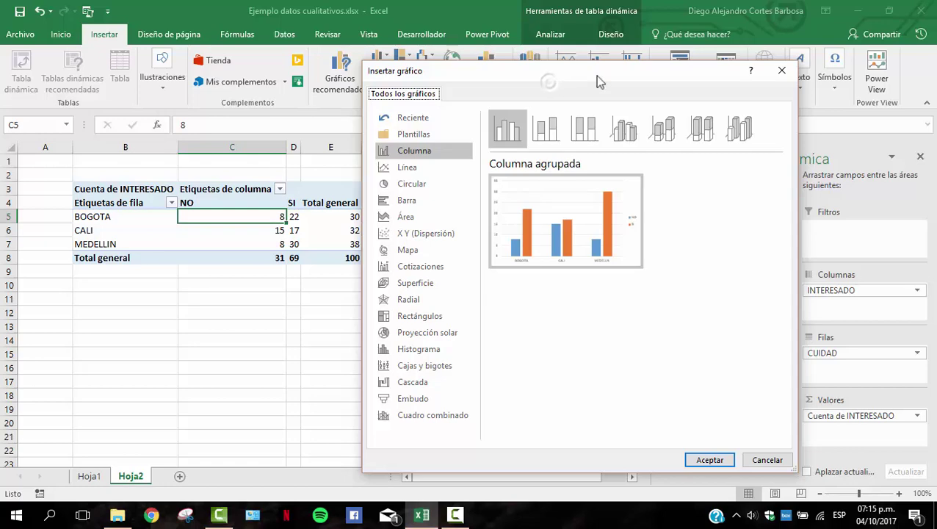
drag(587, 76, 599, 57)
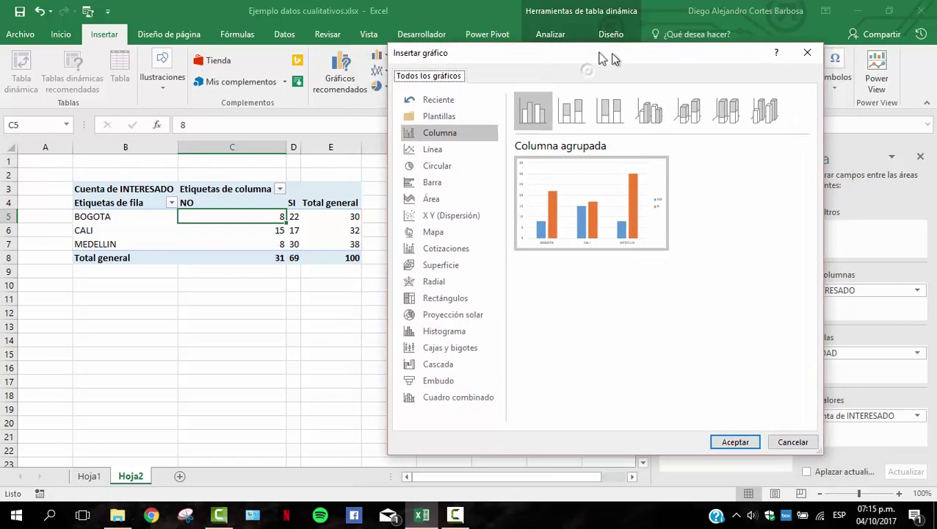
click(566, 110)
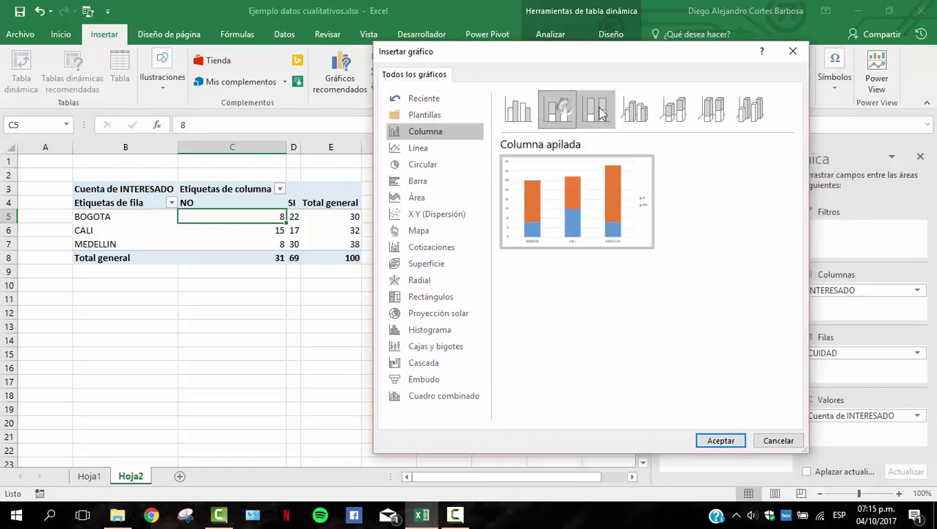
click(596, 108)
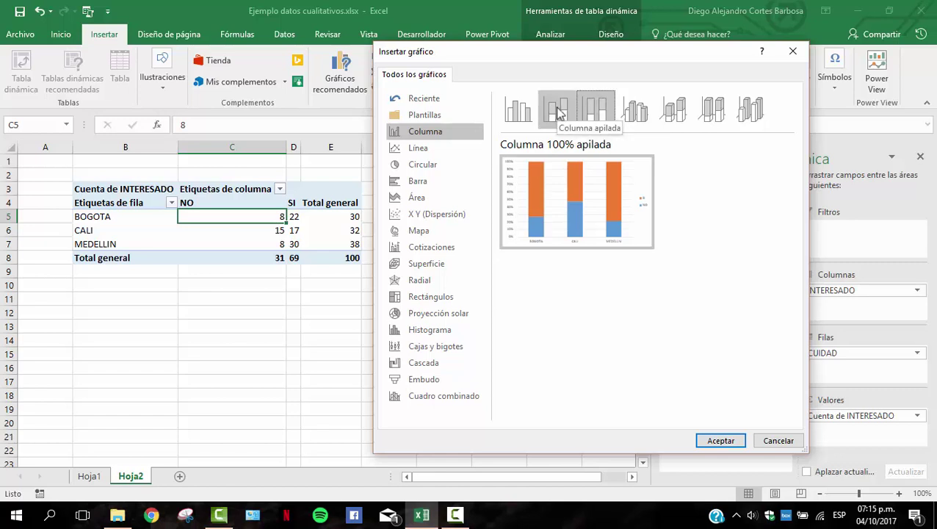
click(596, 112)
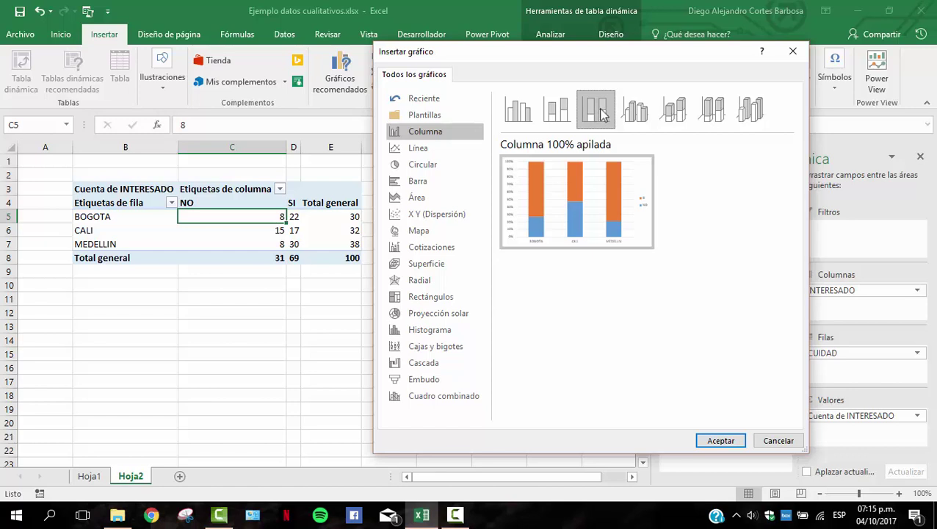
mouse_move(573, 218)
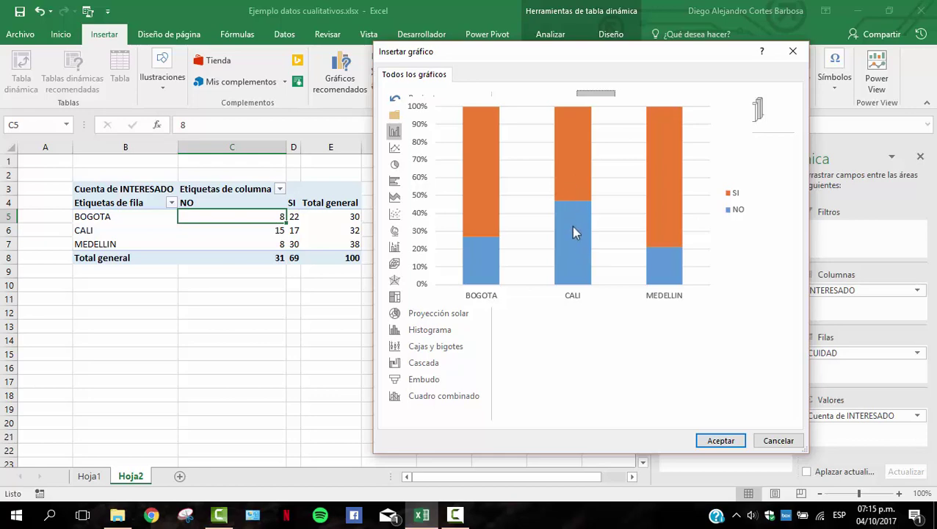
click(721, 440)
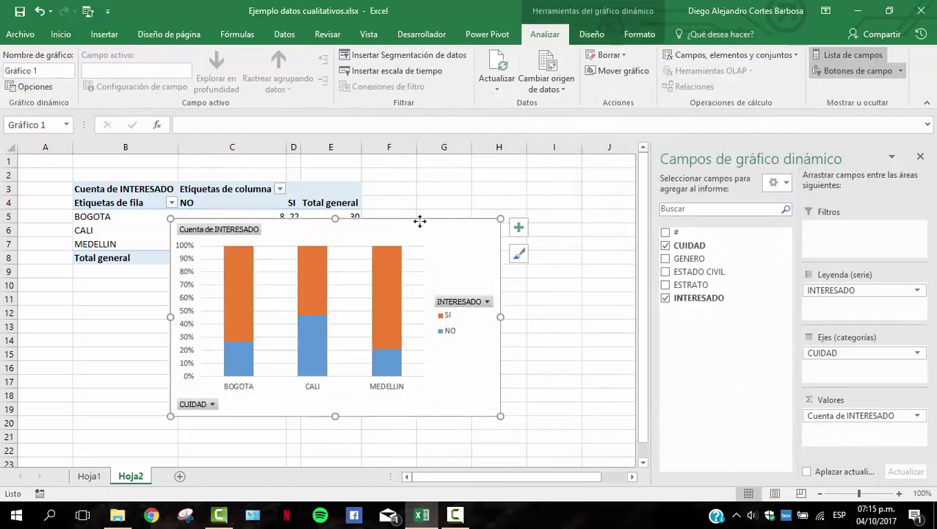
Move the chart beside the pivot table so it starts at cell G3, and close the pivot chart field list.
drag(420, 220, 379, 185)
drag(556, 479, 526, 470)
click(919, 160)
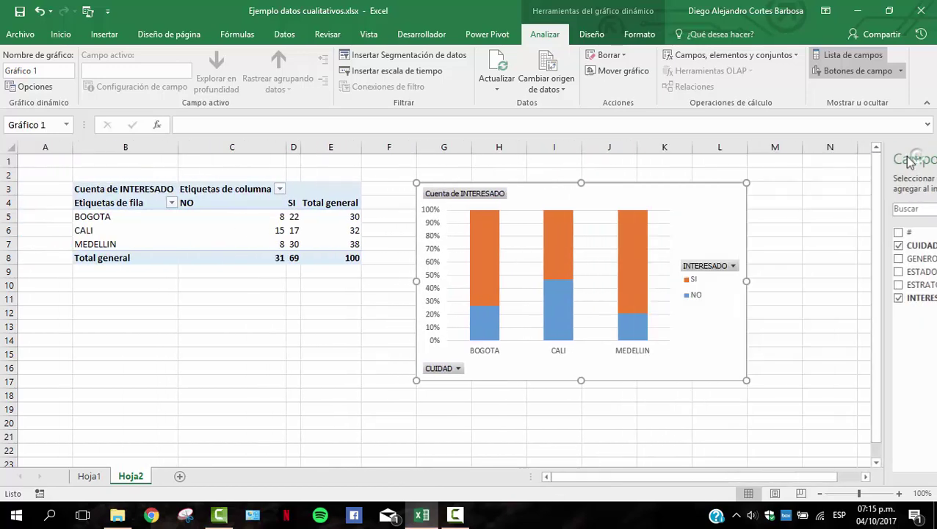
click(354, 317)
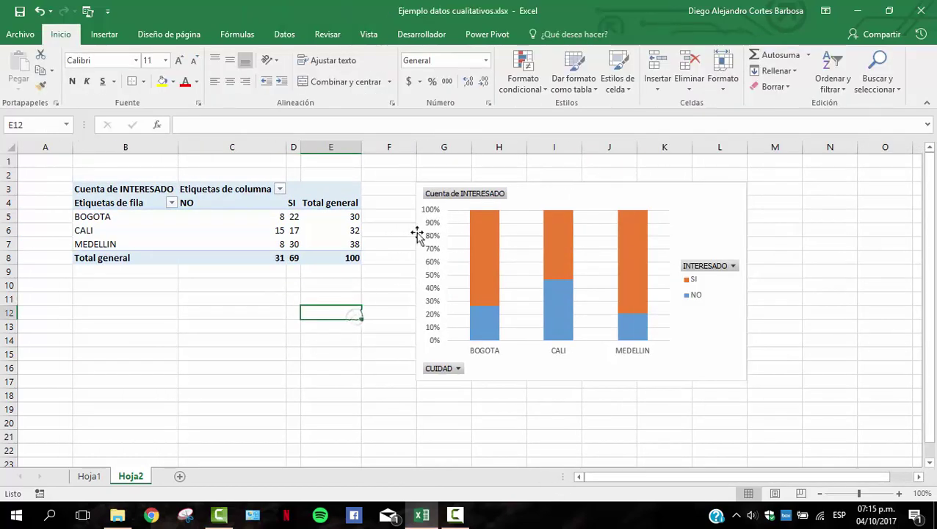
click(548, 188)
click(515, 171)
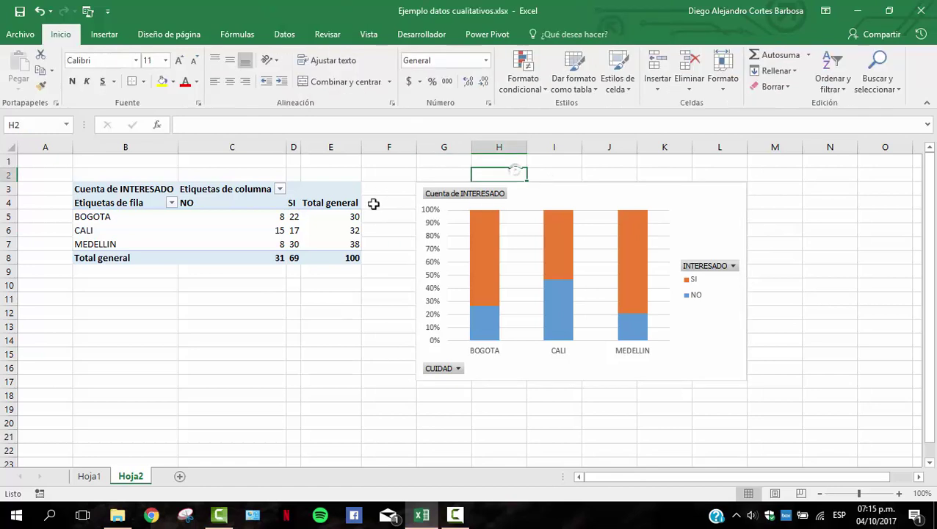
click(125, 216)
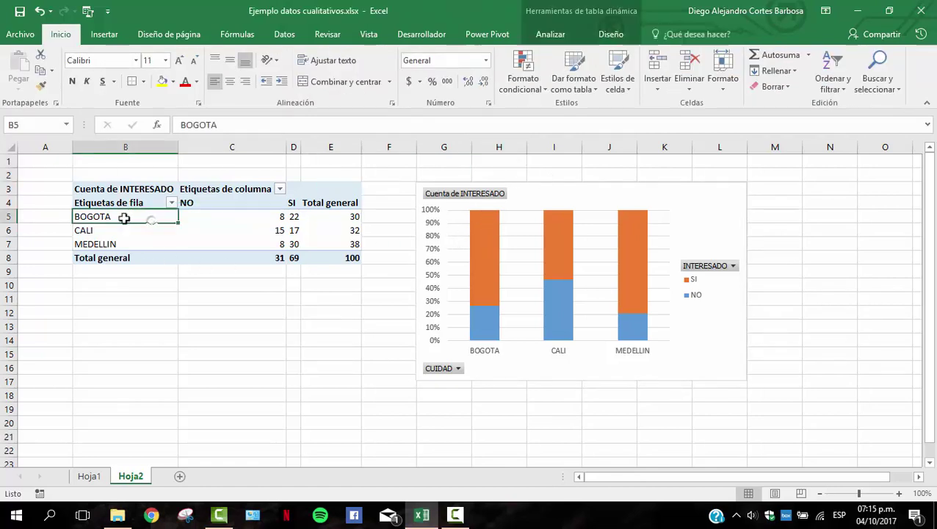
Add data labels to both the NO and SI series of the stacked column chart.
click(496, 352)
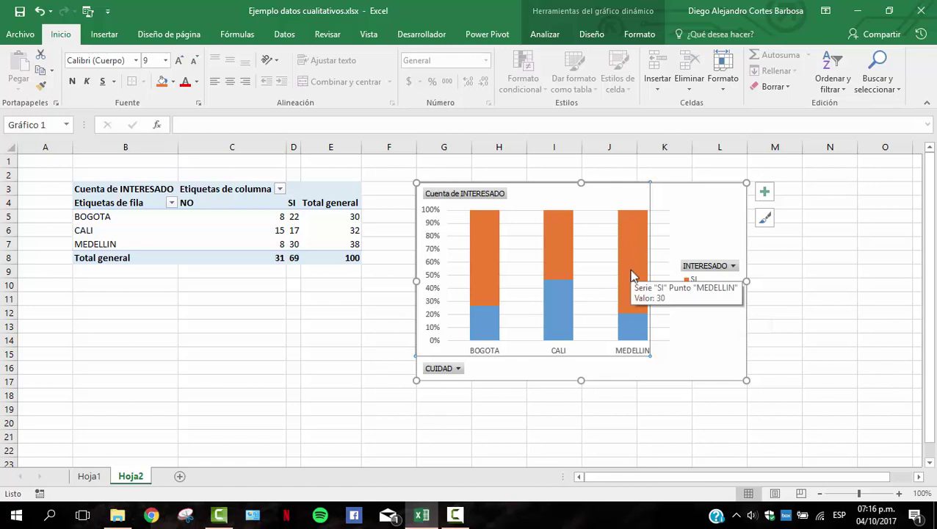
click(635, 328)
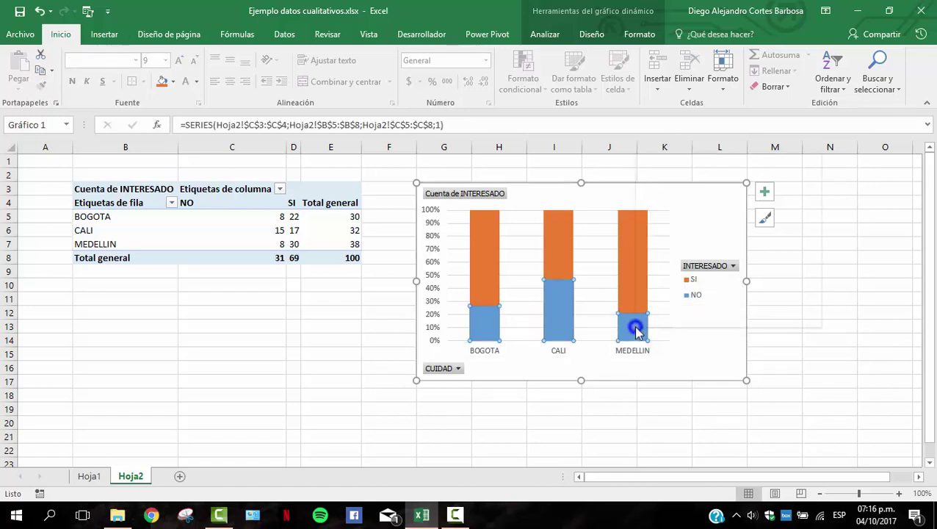
right_click(638, 331)
click(621, 334)
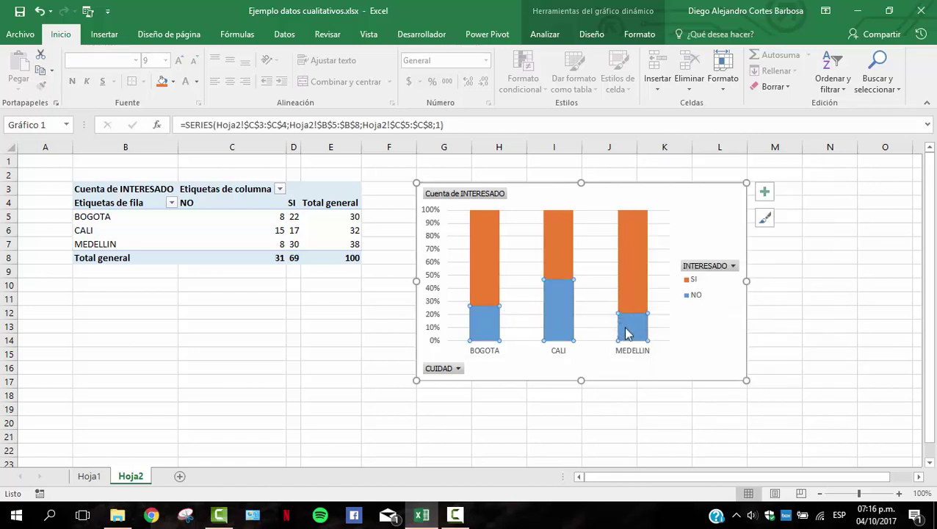
right_click(624, 331)
click(677, 288)
right_click(638, 262)
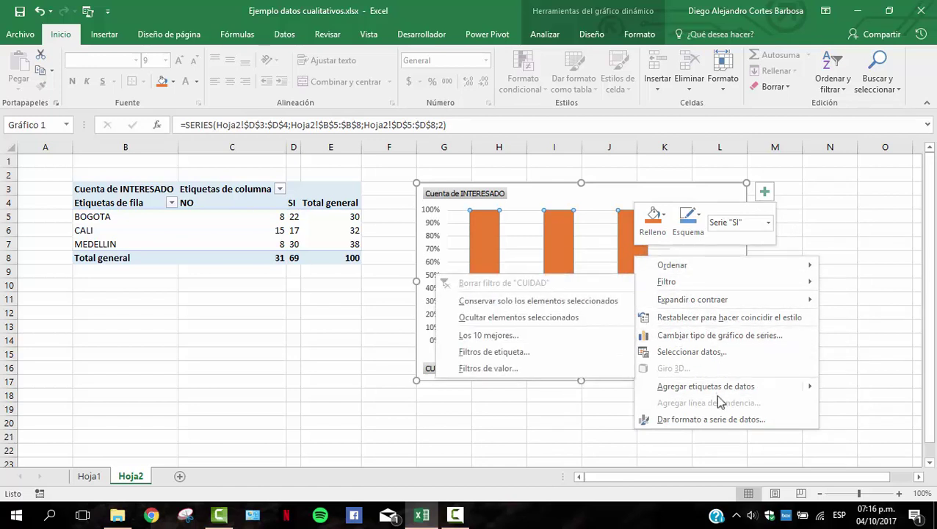
click(672, 388)
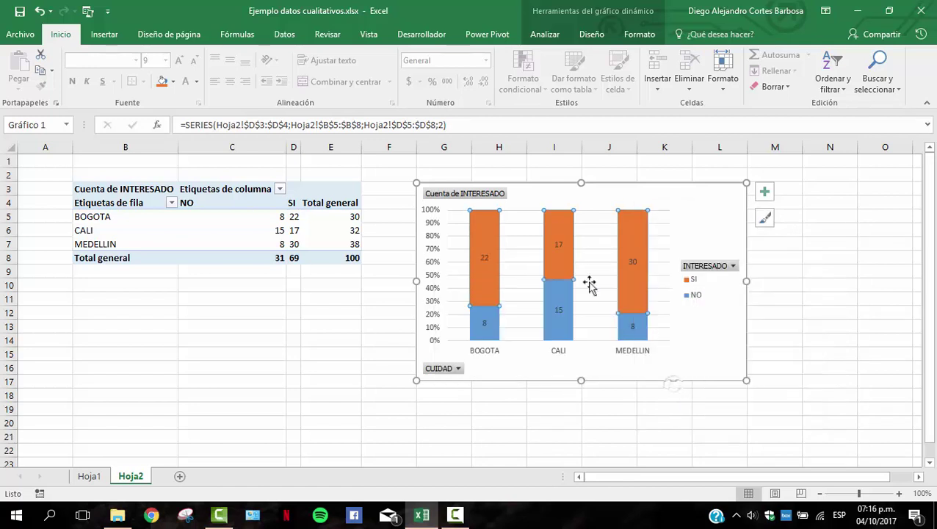
click(717, 351)
click(756, 331)
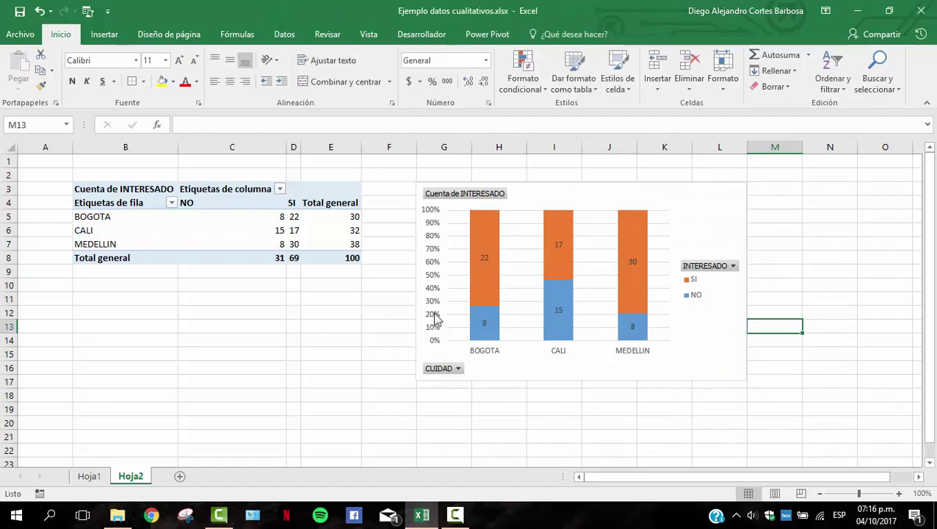
Examine the SI and NO data labels of the BOGOTA column against the chart's percentage axis.
click(490, 281)
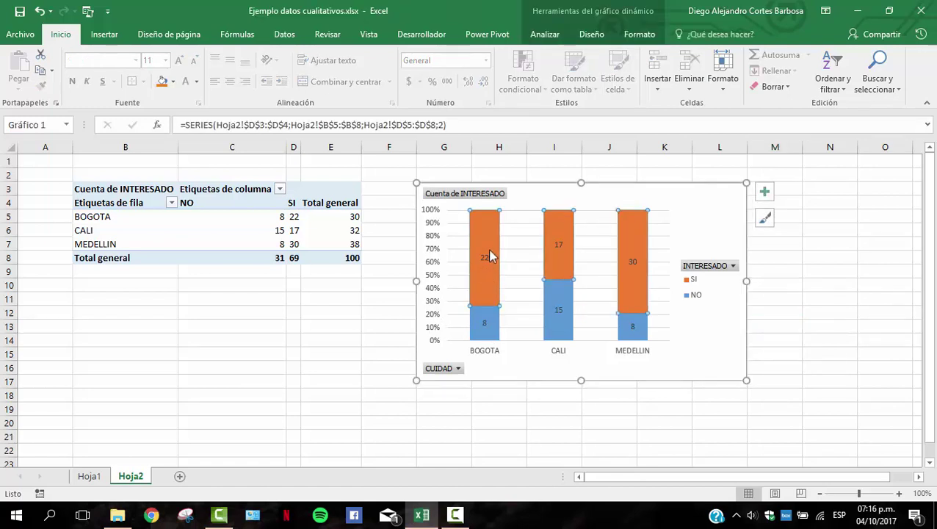
click(485, 263)
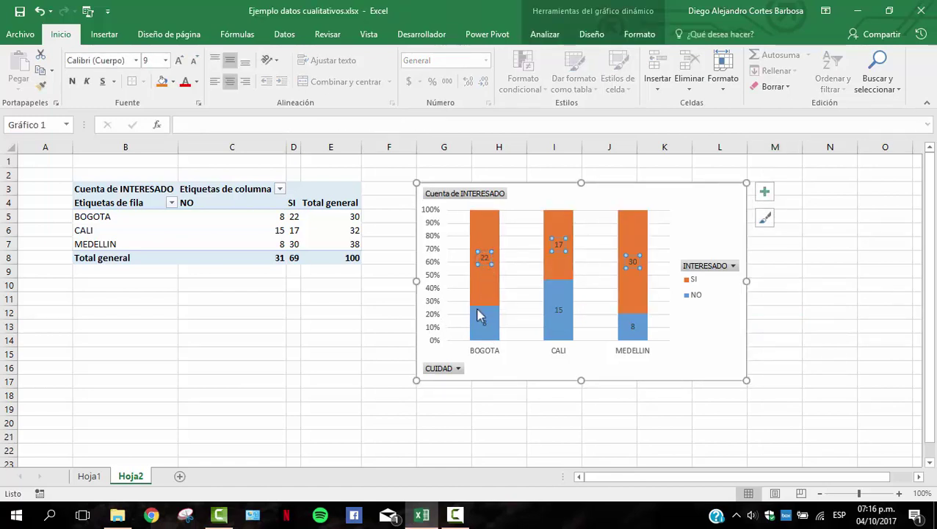
click(458, 323)
click(486, 326)
click(456, 299)
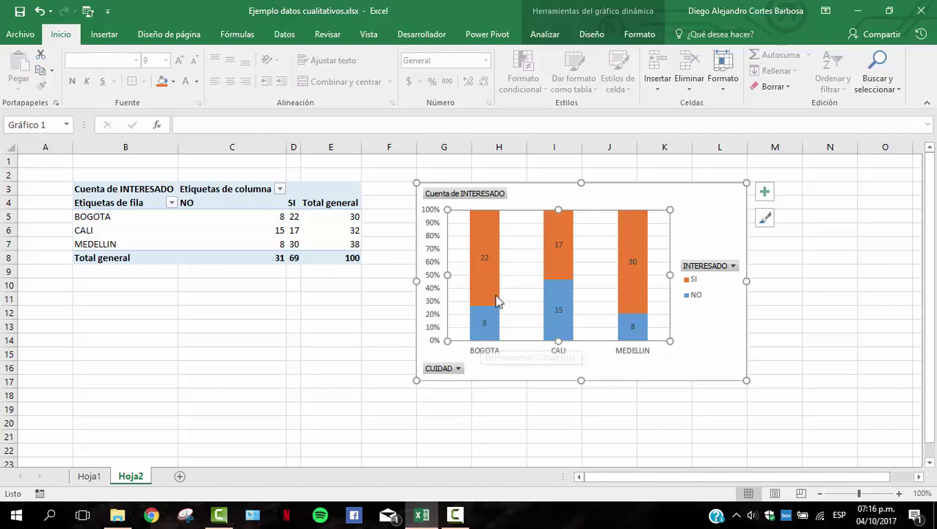
Widen the stacked column chart to the end of column M and place its legend below the plot (Abajo).
click(580, 376)
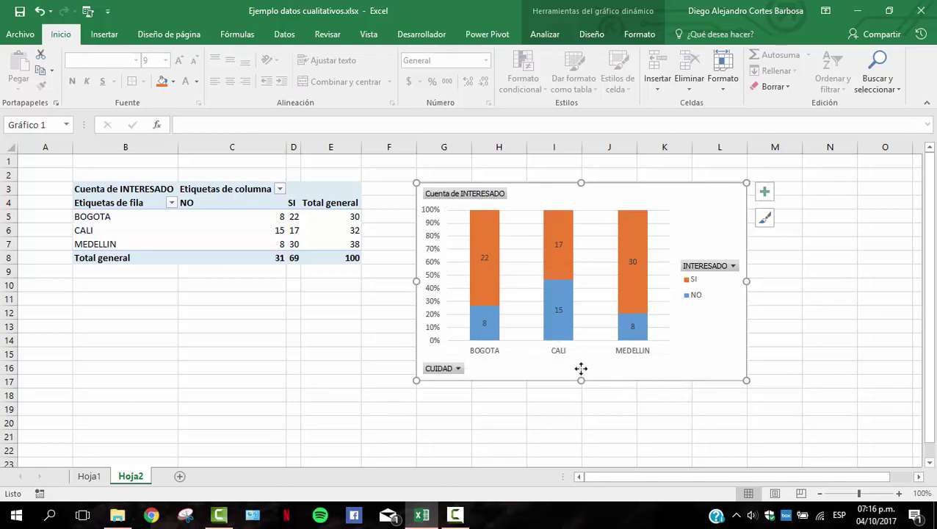
drag(743, 284, 803, 282)
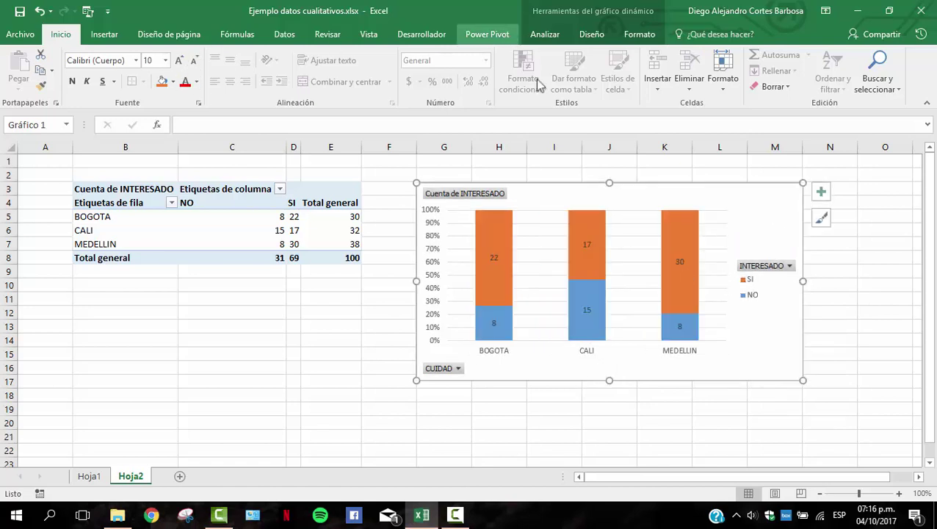
click(533, 38)
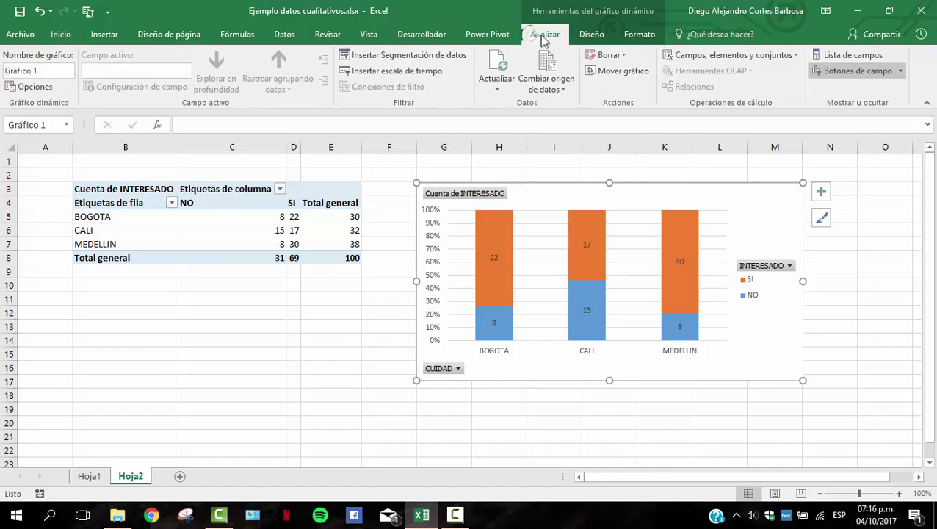
click(585, 38)
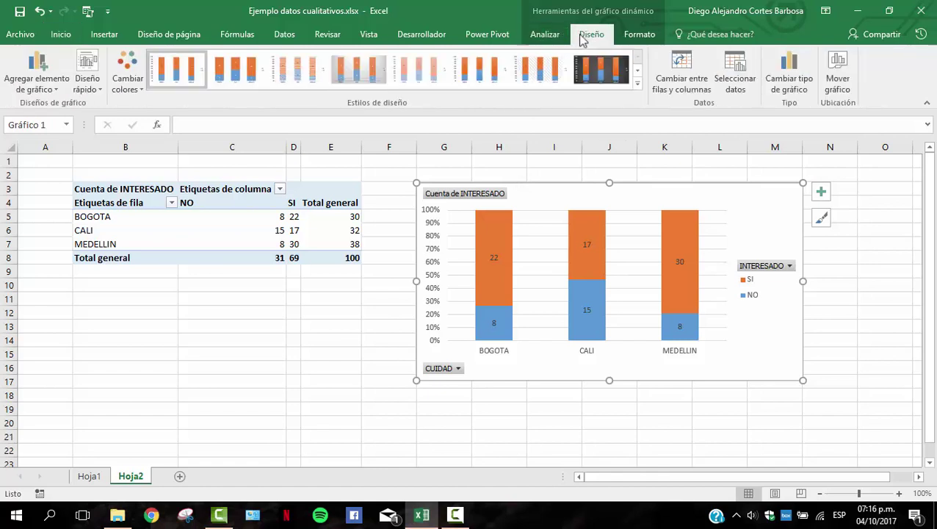
click(41, 90)
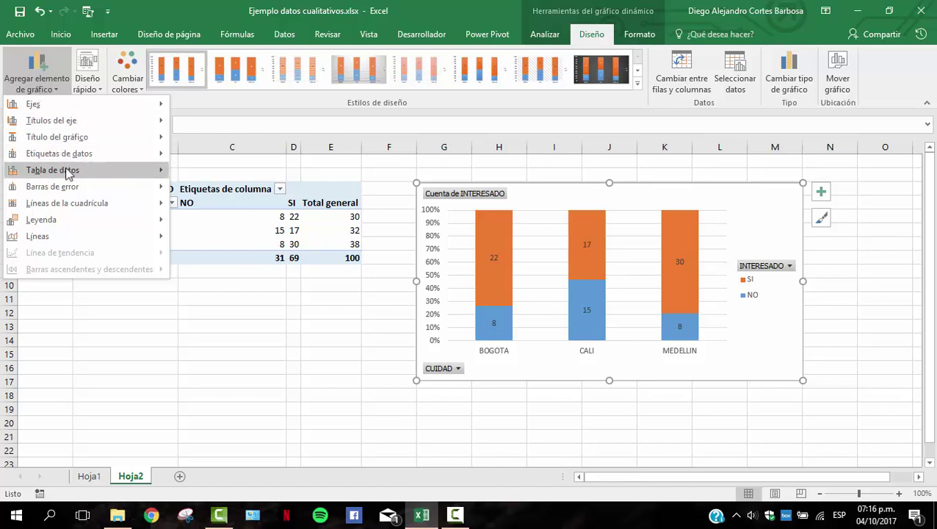
mouse_move(65, 223)
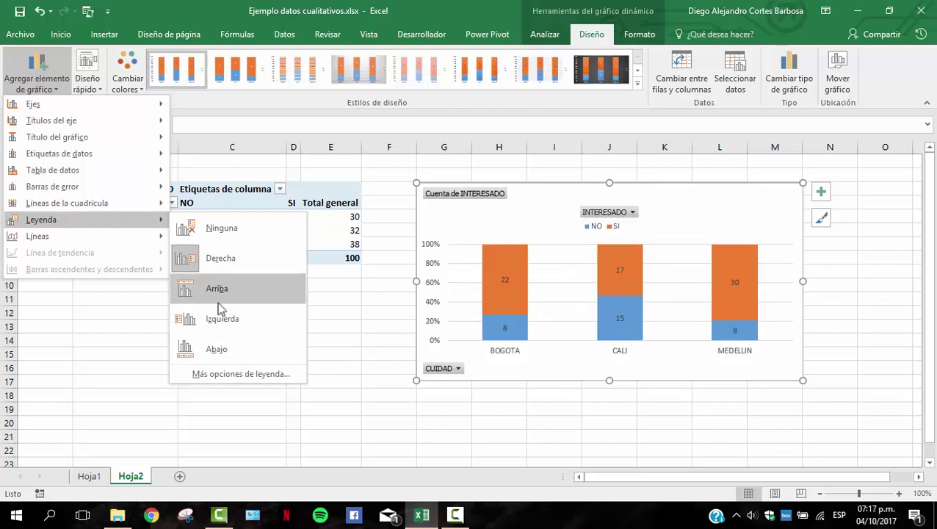
click(221, 345)
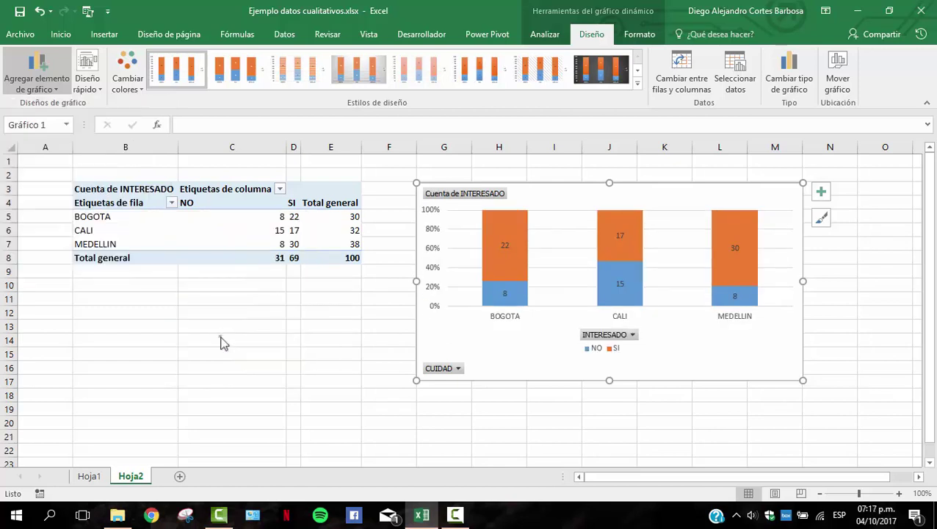
click(579, 352)
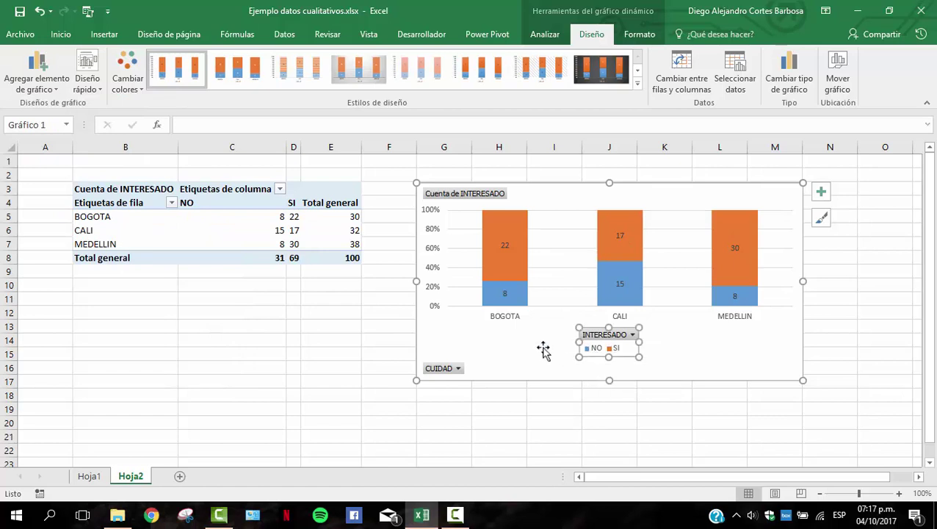
Add a title above the chart (Encima del gráfico) reading "% de preferencia".
click(543, 350)
click(30, 91)
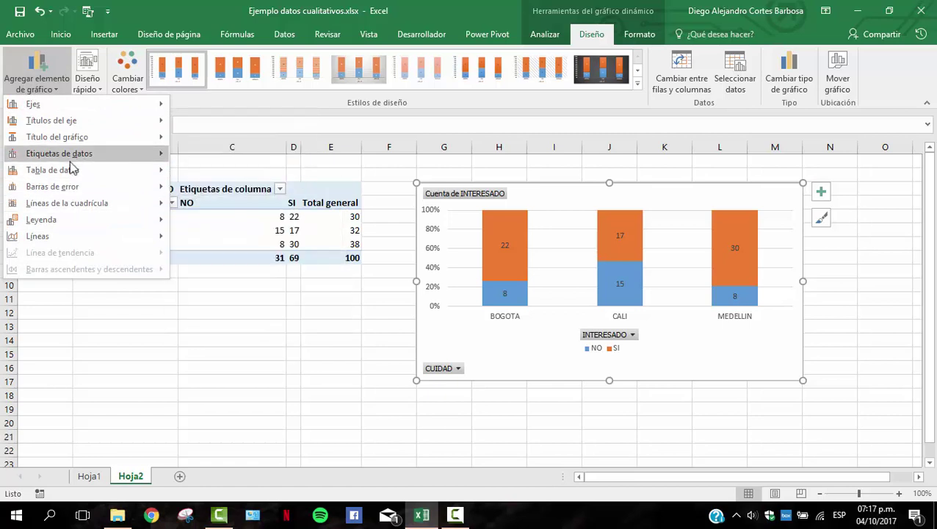
mouse_move(77, 139)
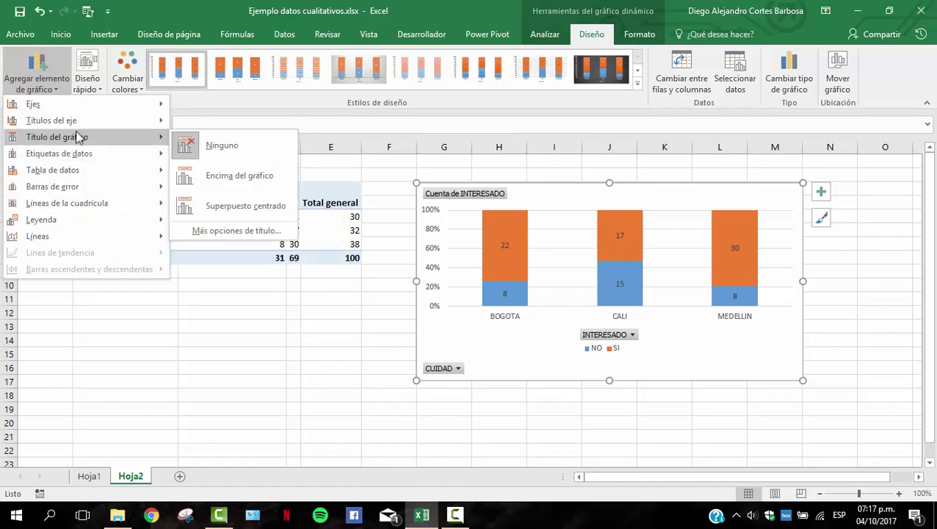
click(216, 180)
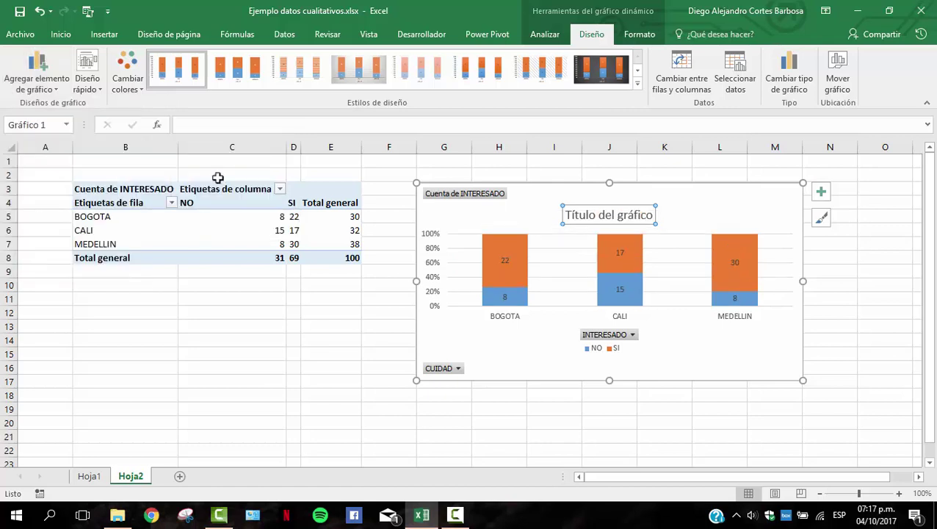
triple_click(609, 213)
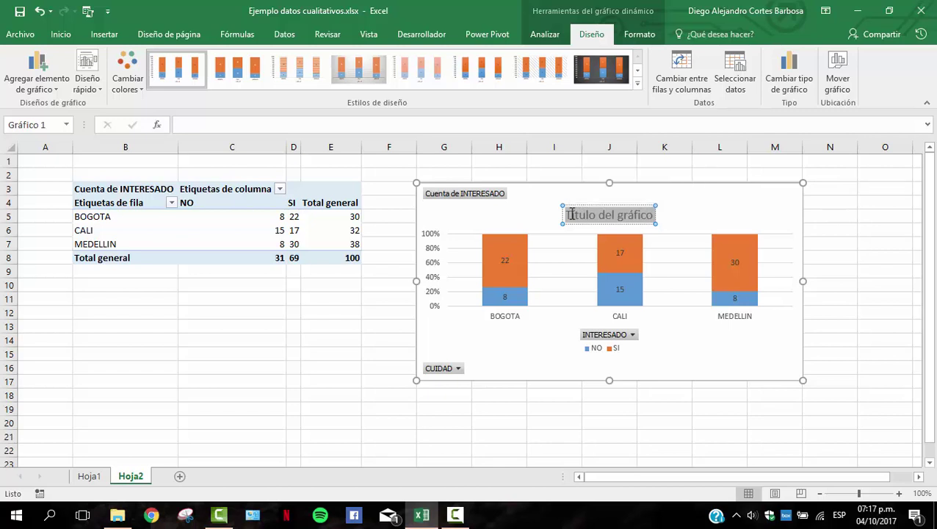
text(%)
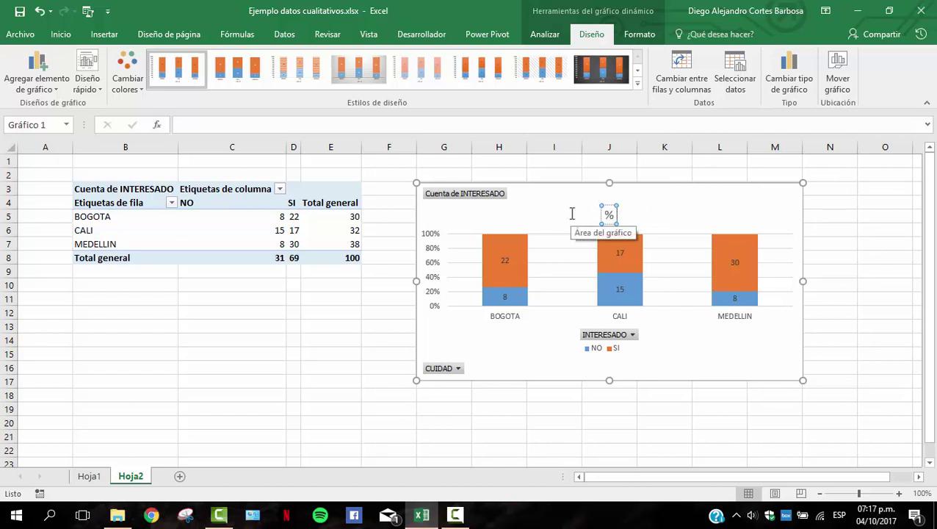
text( de)
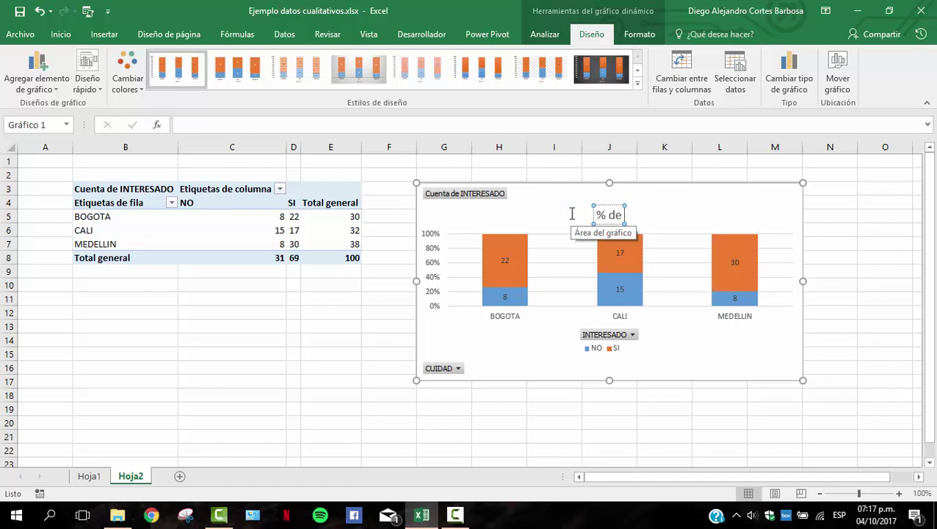
text( prefereb)
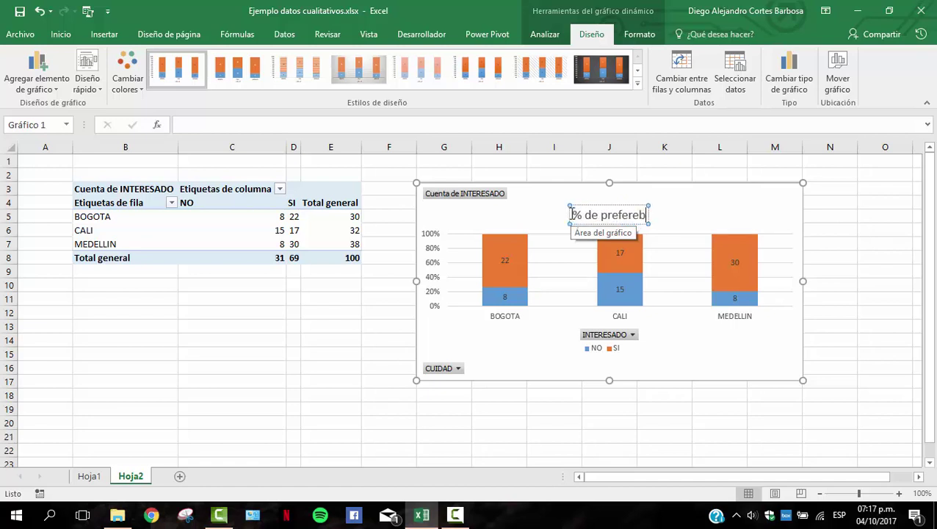
key(BackSpace)
text(encia)
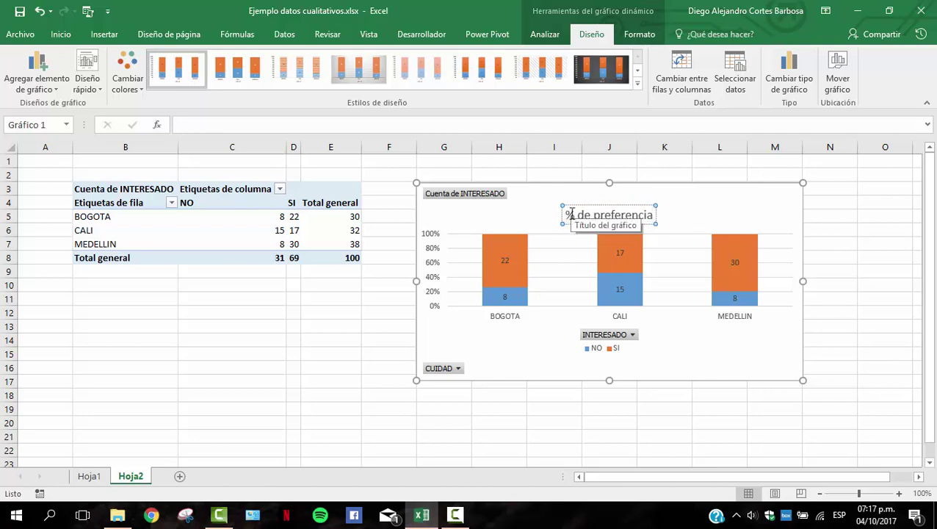
click(832, 229)
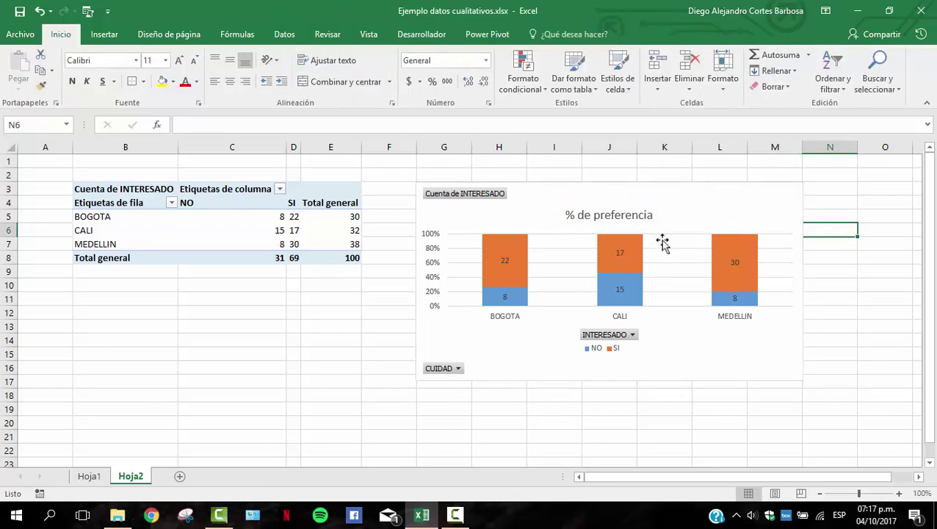
Filter the chart's CUIDAD field to show only BOGOTA.
click(587, 188)
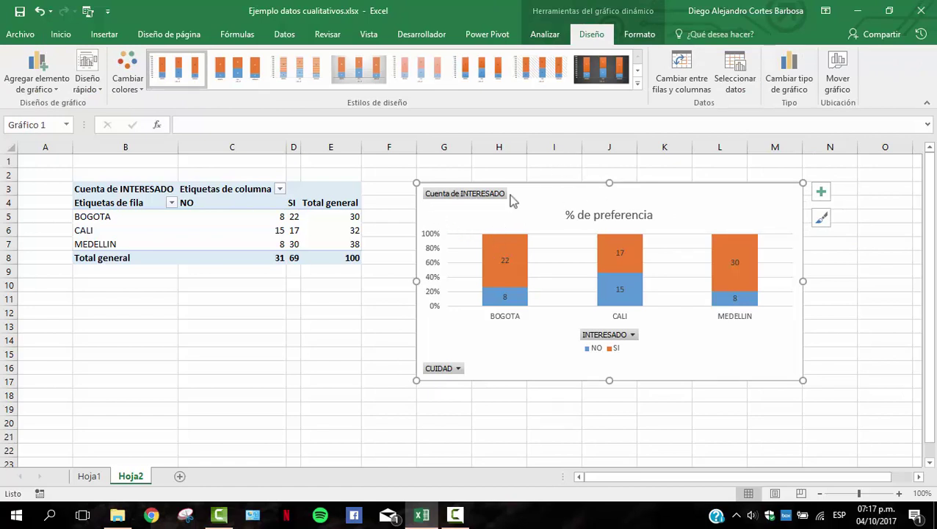
click(549, 172)
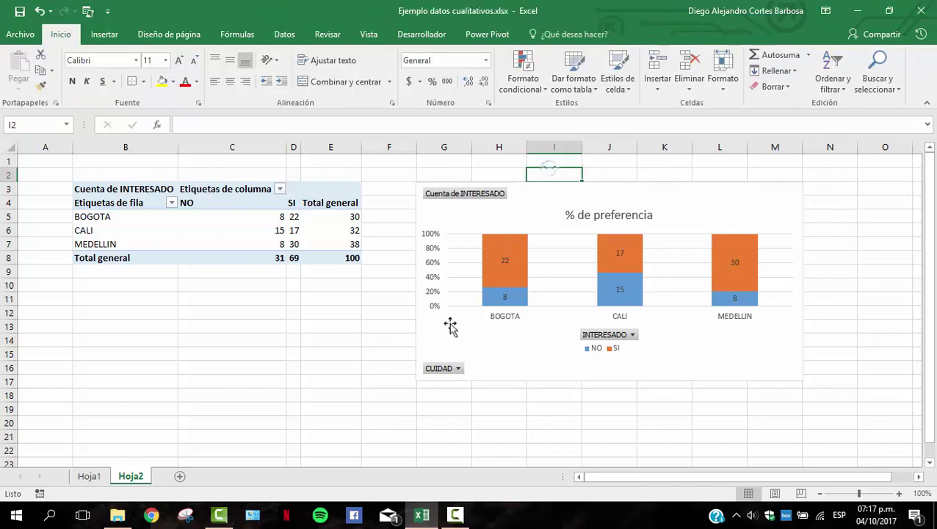
click(457, 369)
click(318, 225)
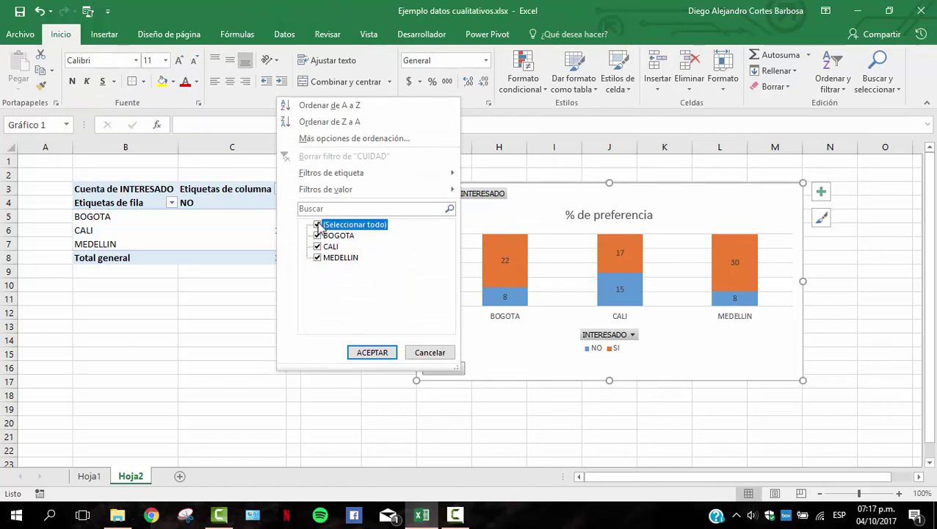
click(322, 236)
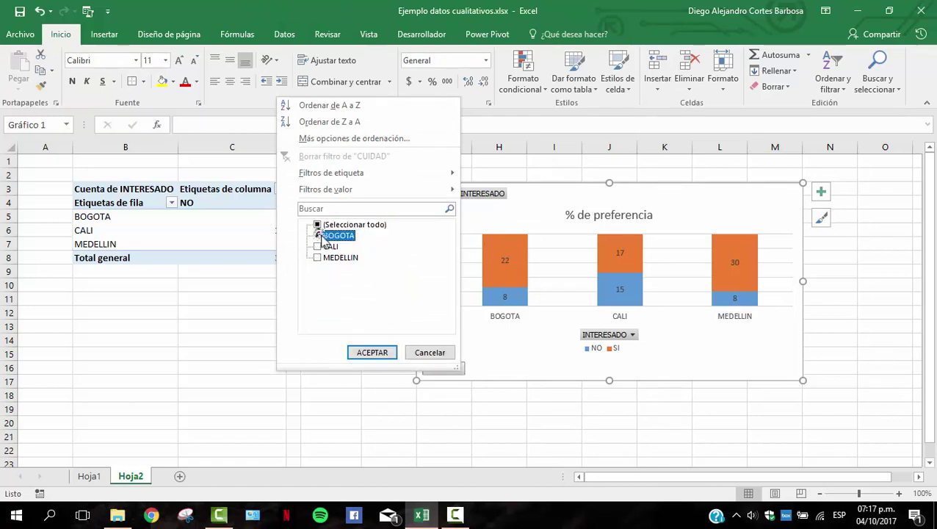
click(364, 353)
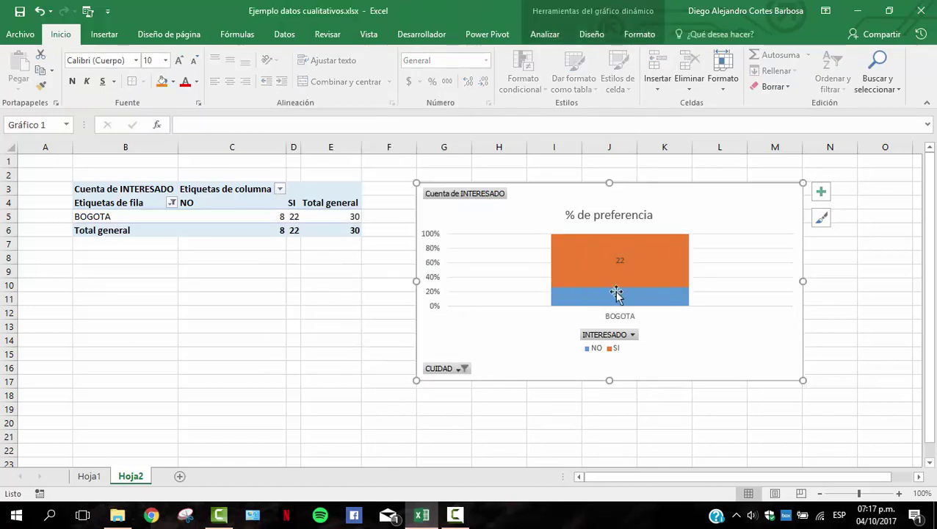
Restore all cities in the chart's CUIDAD filter.
click(460, 368)
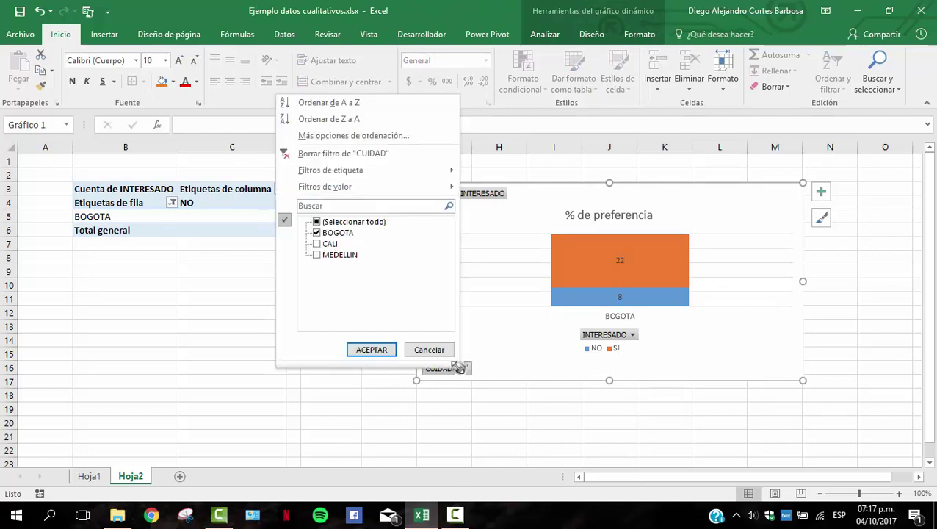
click(318, 221)
click(368, 349)
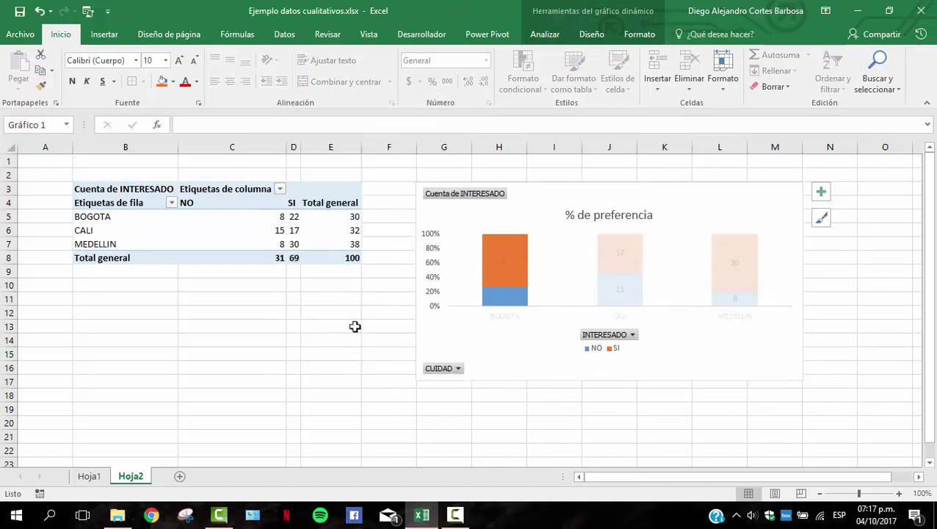
click(389, 313)
Hide all the field buttons on the pivot chart.
click(527, 185)
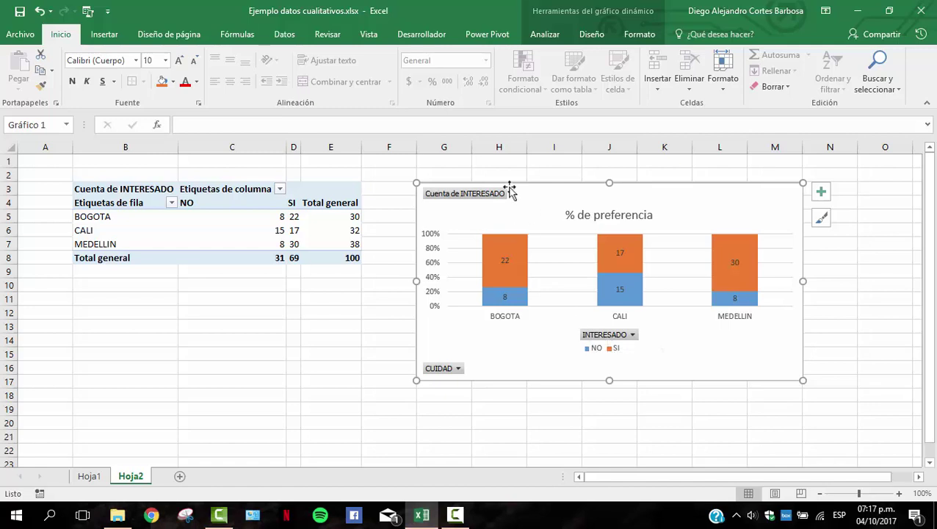
click(592, 35)
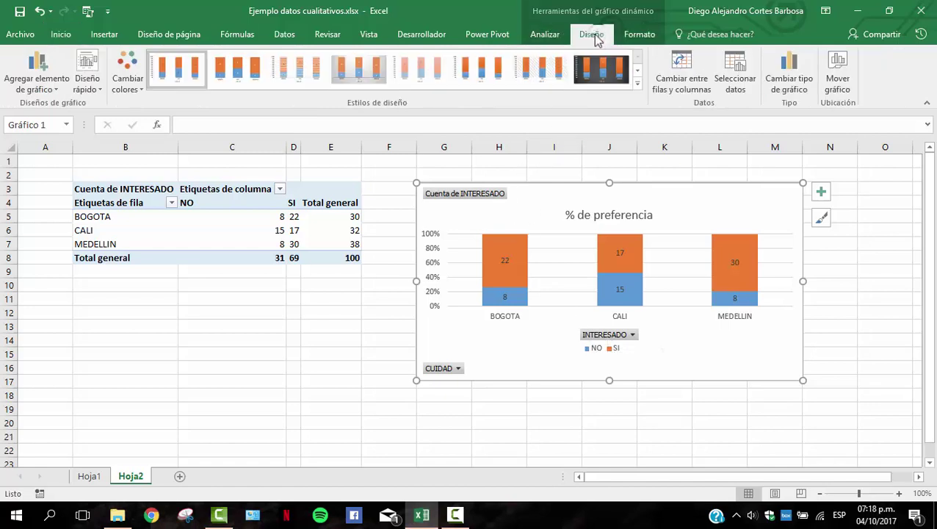
click(544, 34)
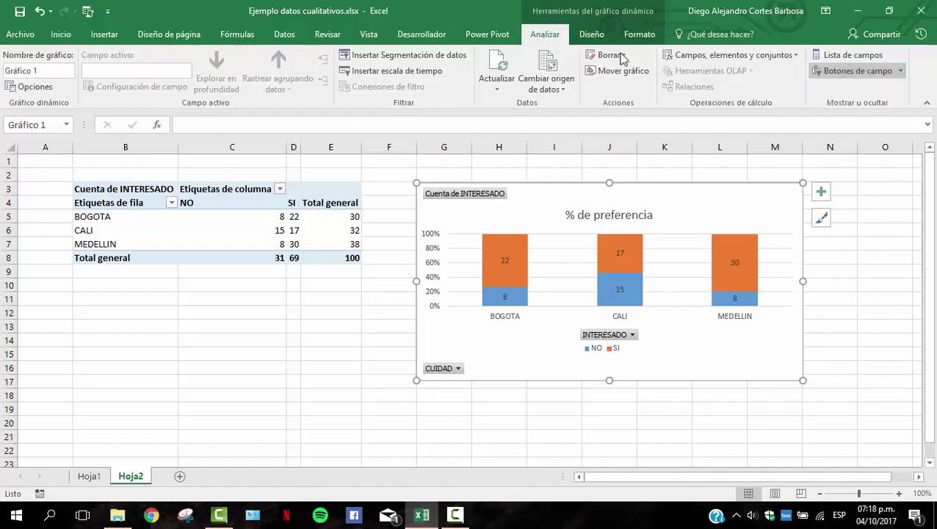
click(835, 71)
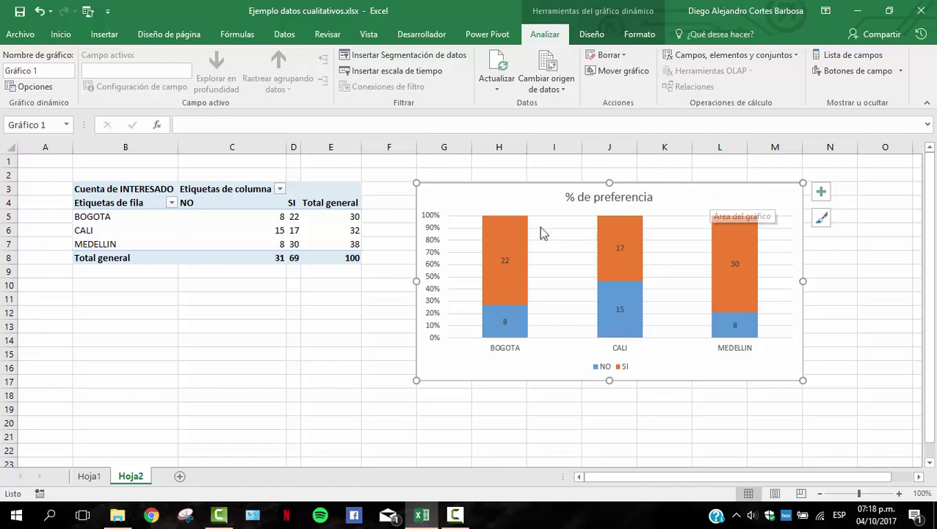
Apply the Estilo 9 chart style to the city preference chart.
click(592, 35)
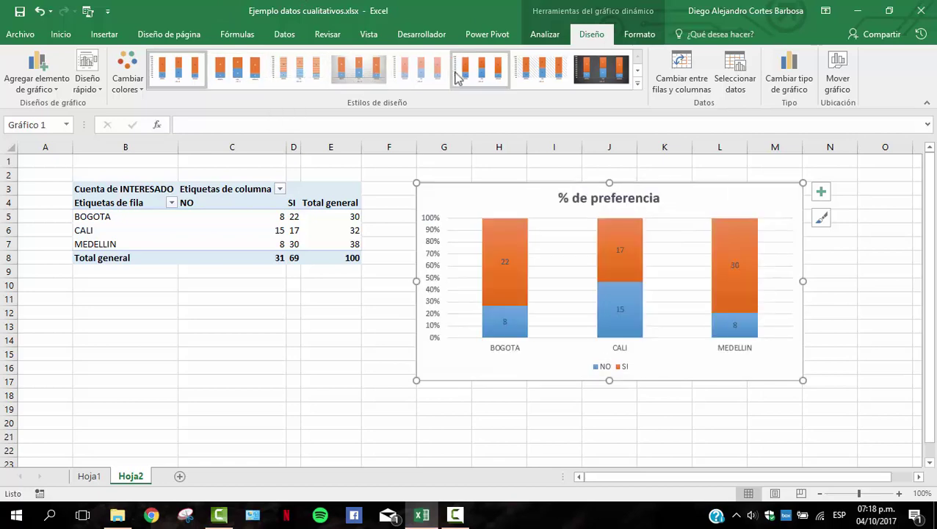
click(638, 84)
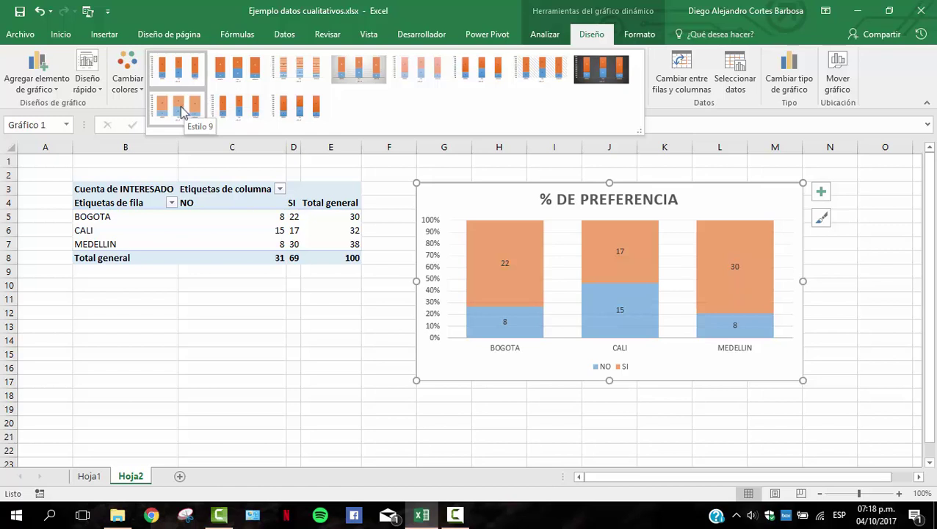
click(182, 110)
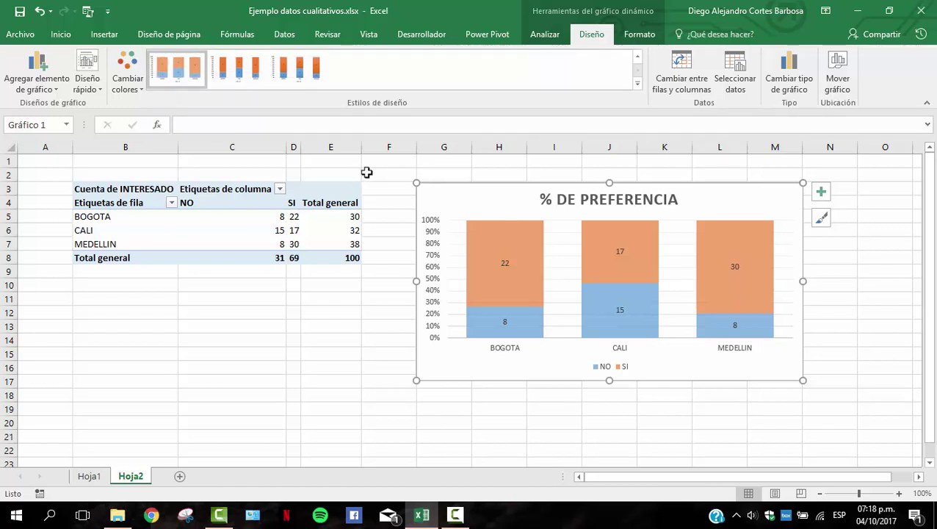
click(92, 88)
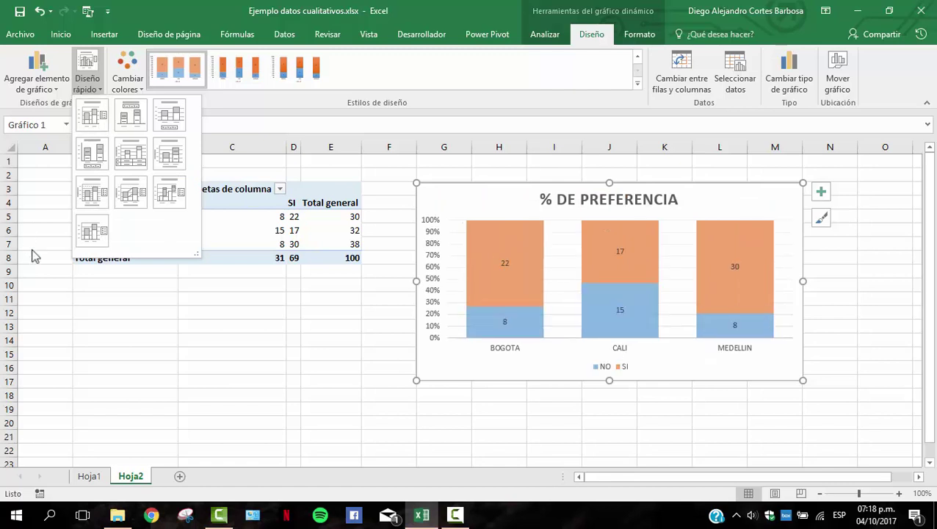
click(210, 329)
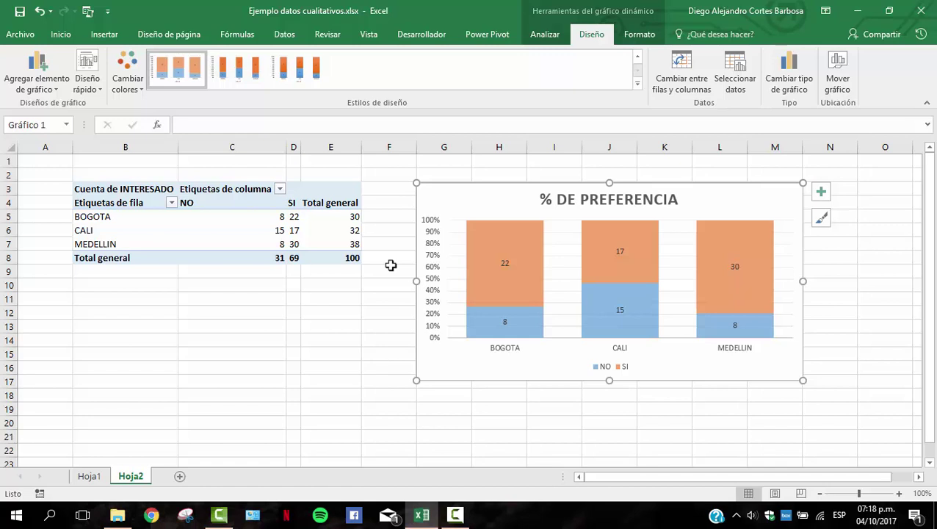
click(391, 266)
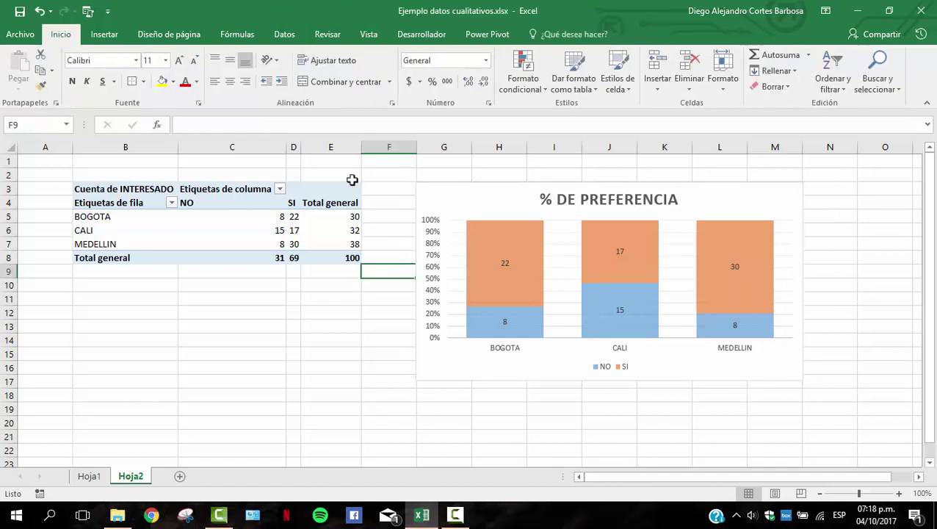
click(327, 176)
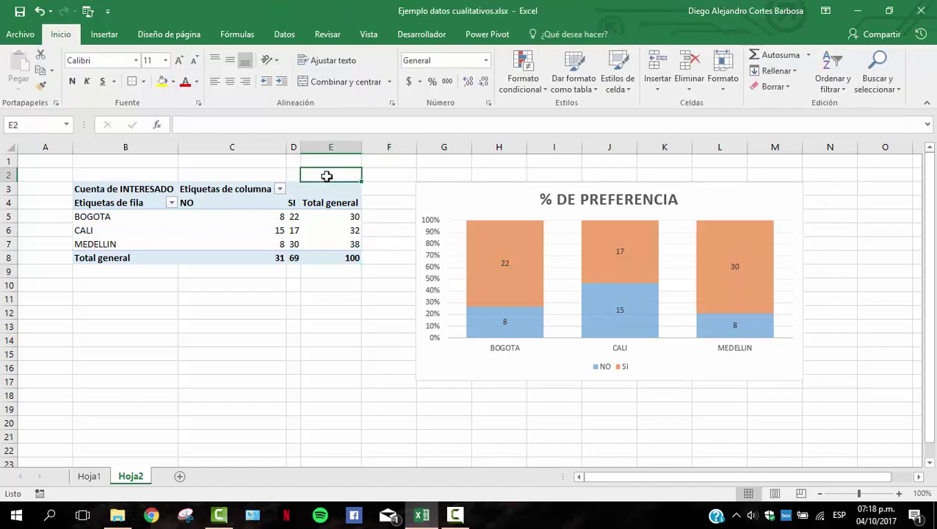
Insert three blank rows at the top of Hoja2, above the pivot table and chart.
click(7, 160)
key(ctrl+plus)
key(ctrl+plus)
key(ctrl+plus)
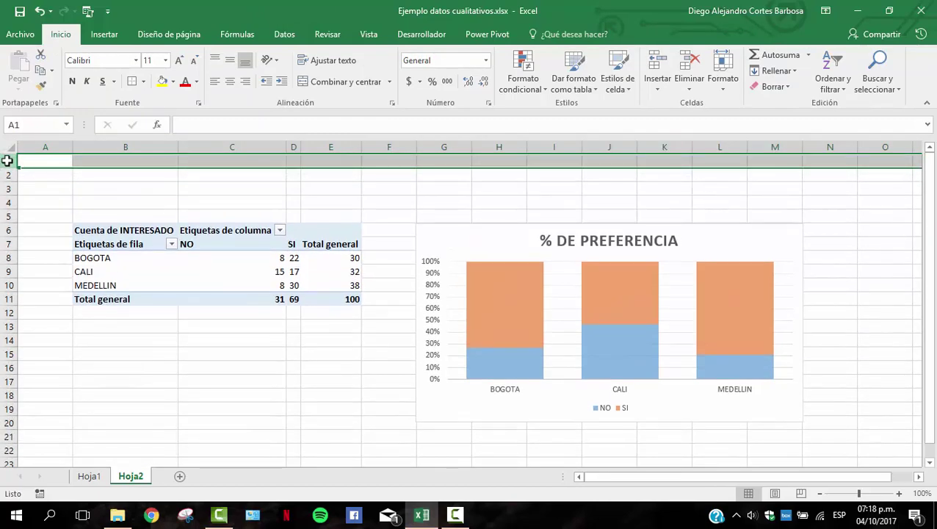
Merge and center cells B3:M3 and enter the title RESULTADOS DE ENCUESTA.
click(128, 191)
drag(128, 191, 778, 190)
click(338, 83)
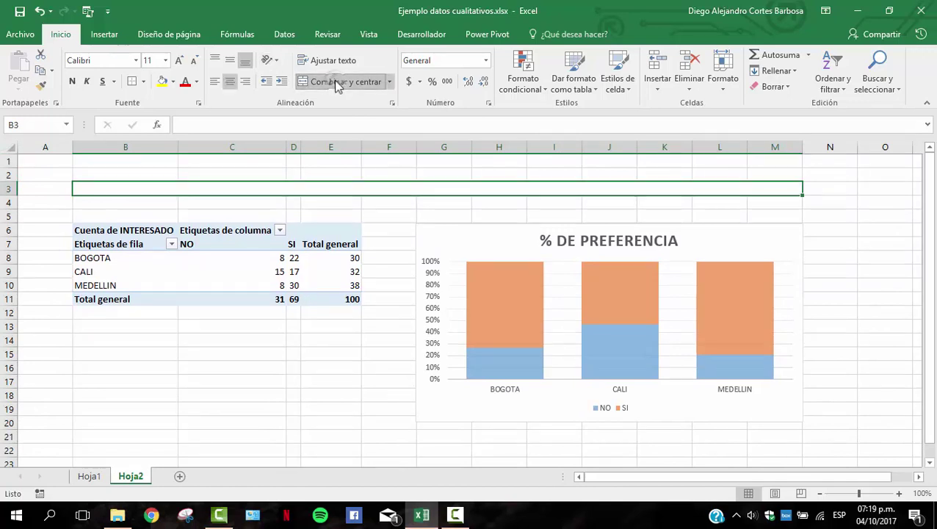
text(RE)
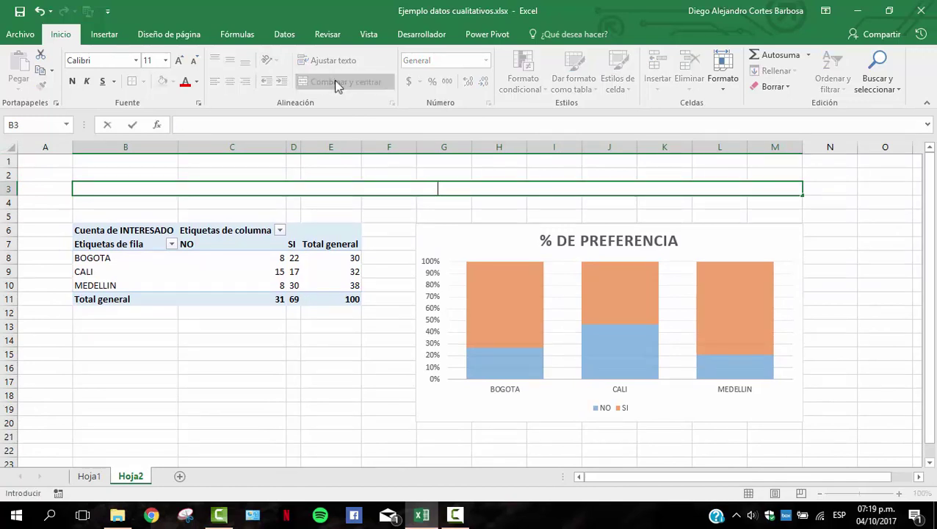
text(SULTADOS D)
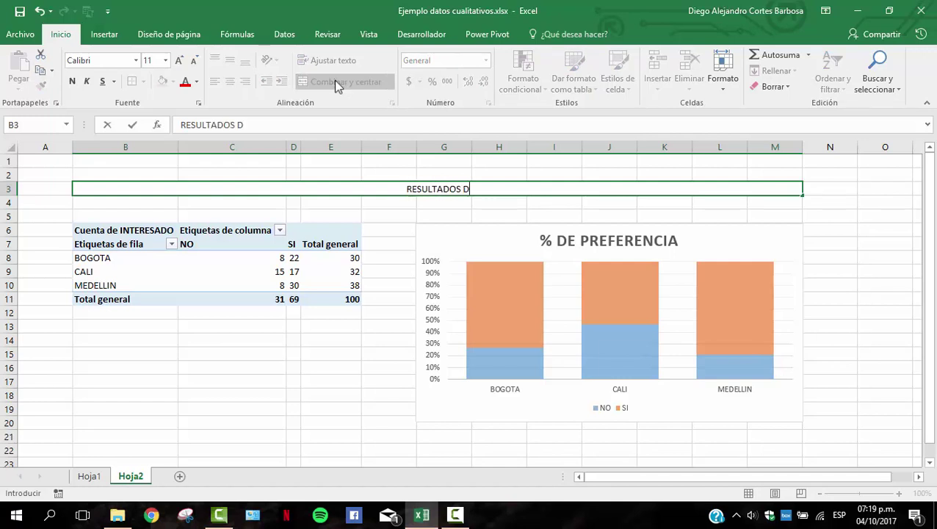
text(E ENCUE)
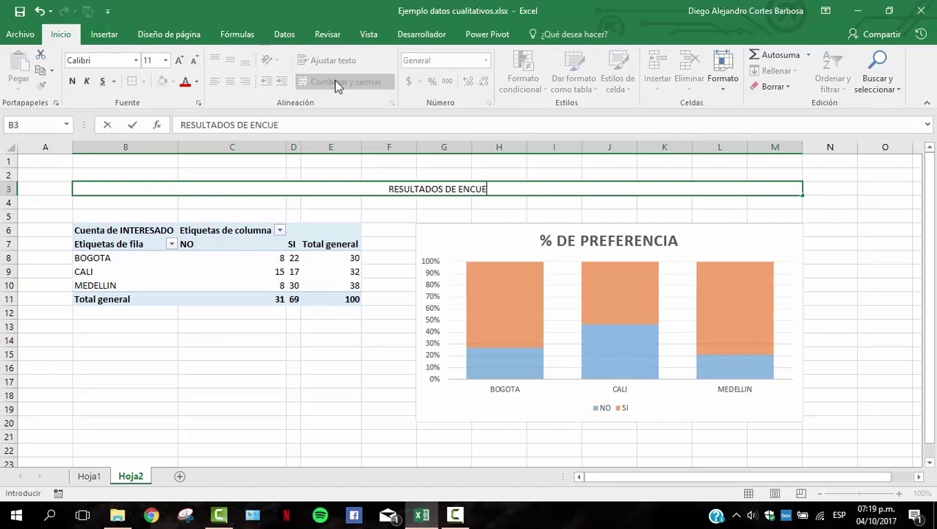
text(STA)
key(Tab)
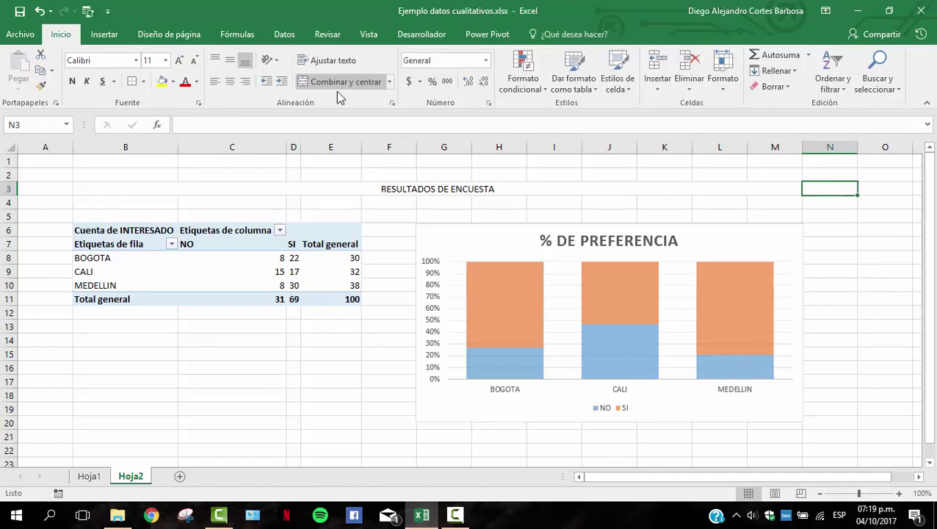
Make the RESULTADOS DE ENCUESTA title bold and enlarge its font to 16.
click(415, 193)
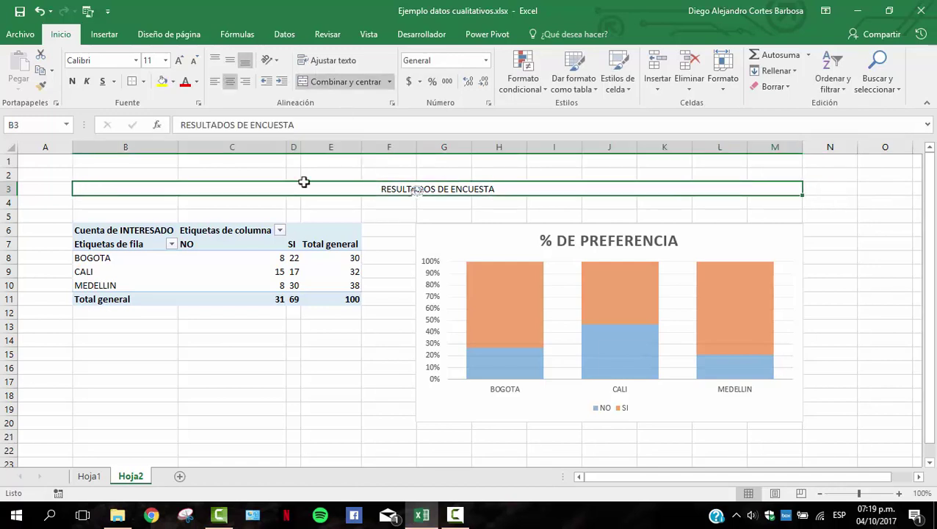
click(73, 80)
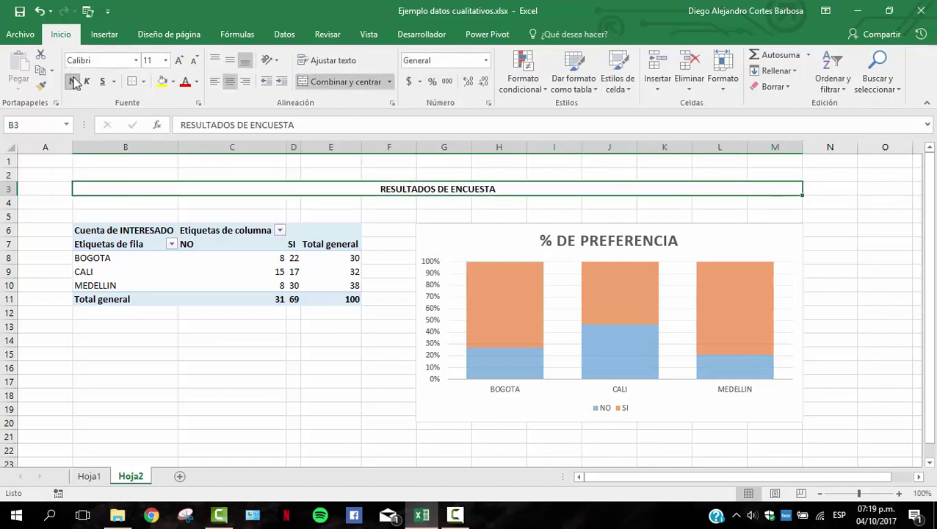
click(181, 61)
click(180, 60)
click(180, 60)
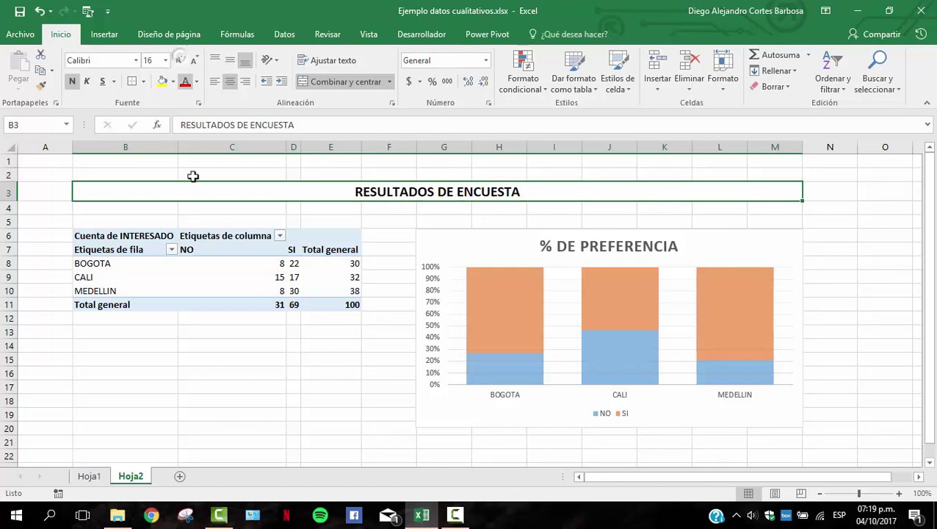
Review the survey data table, the pivot tables and the answered questions on Hoja1.
click(105, 478)
scroll(91, 326, up, 6)
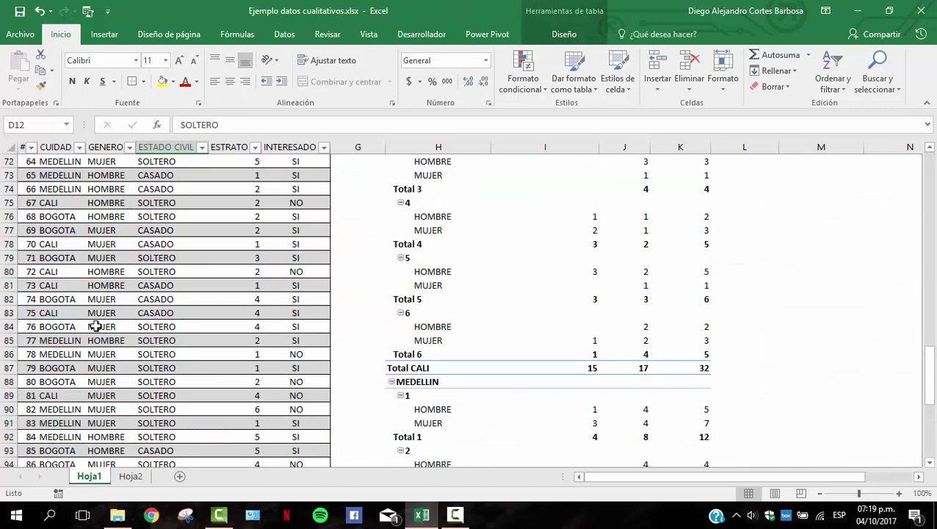
scroll(91, 326, up, 6)
drag(31, 174, 279, 176)
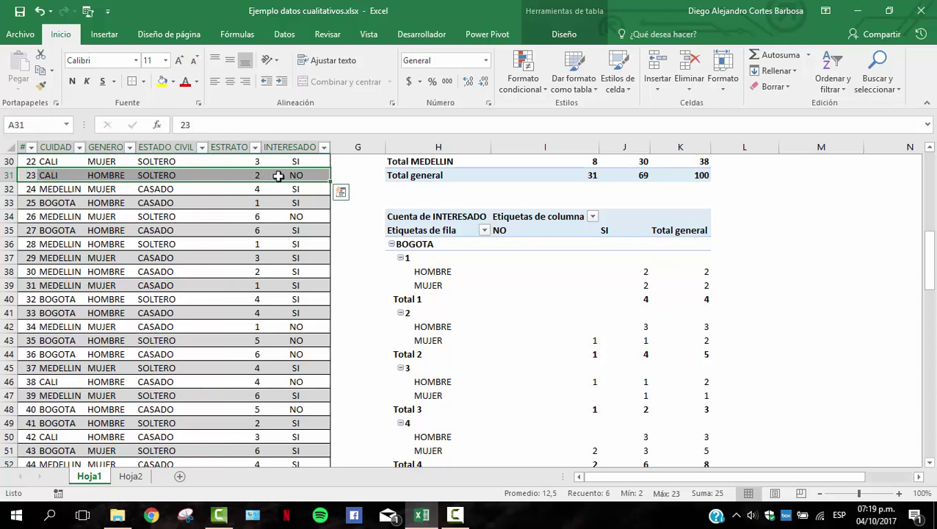
scroll(242, 211, up, 3)
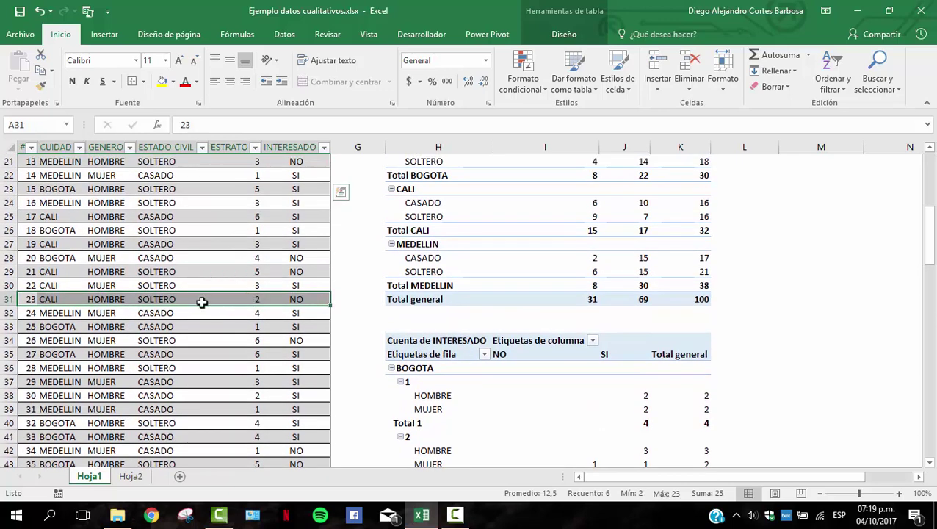
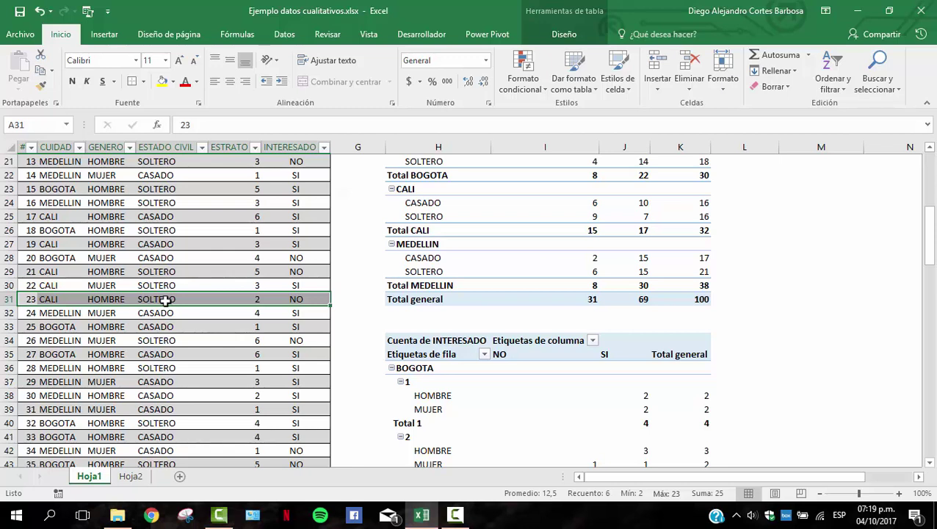
drag(151, 234, 150, 239)
click(107, 230)
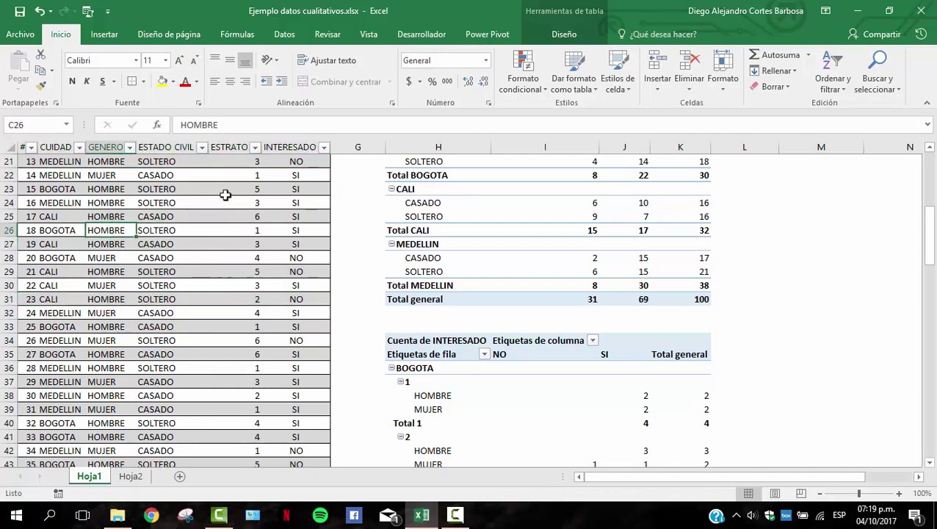
scroll(272, 245, up, 7)
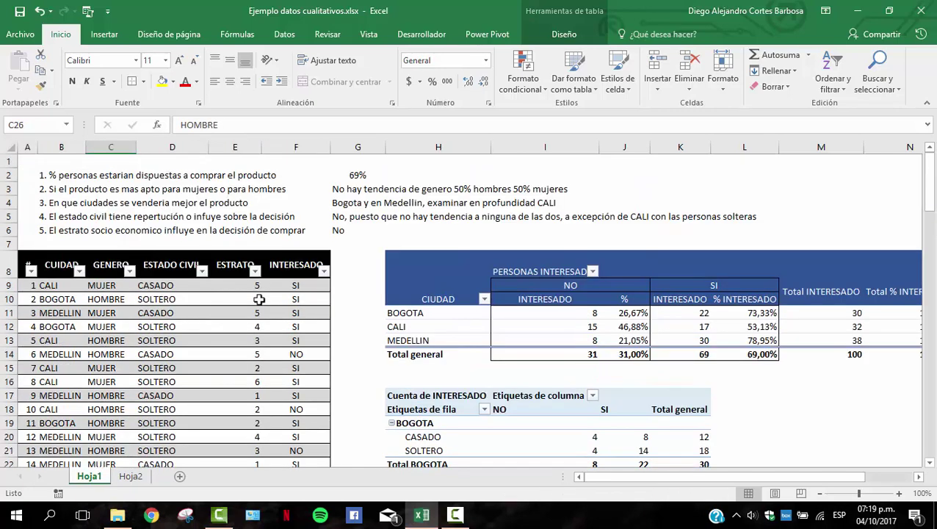
Give the Hoja2 title a double bottom border, center it vertically and enlarge its font to 18.
click(131, 476)
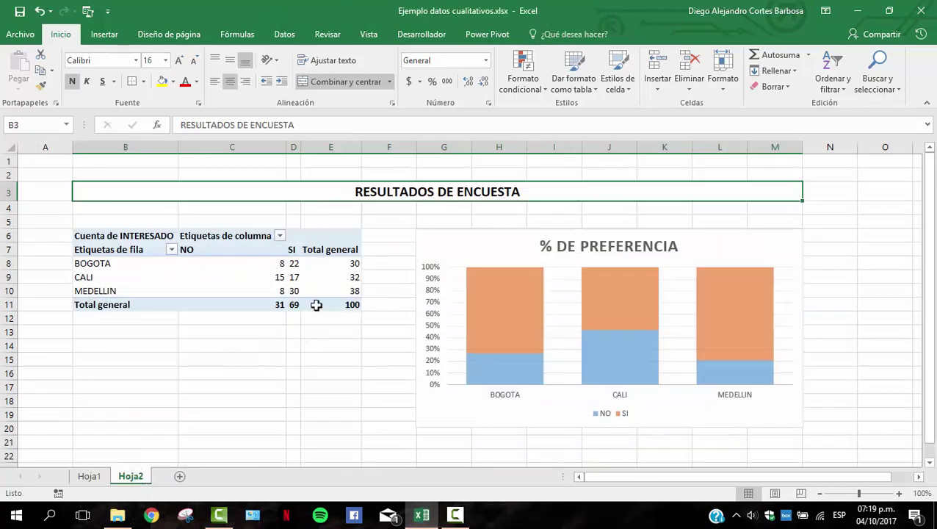
click(146, 83)
click(142, 250)
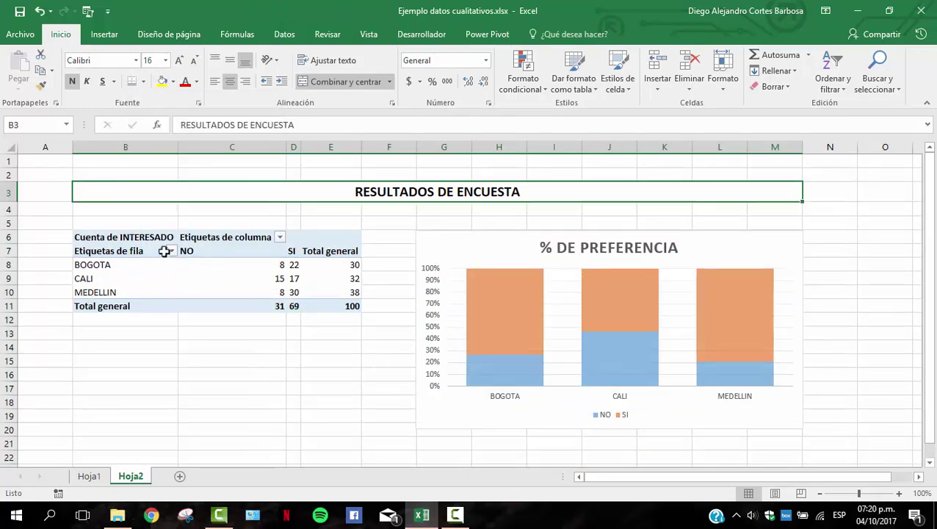
click(342, 228)
click(357, 192)
click(229, 61)
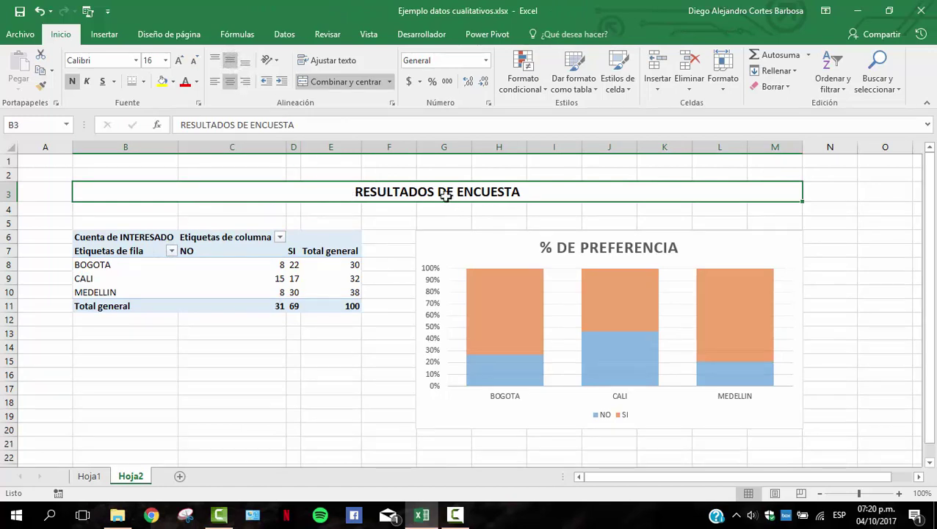
click(179, 60)
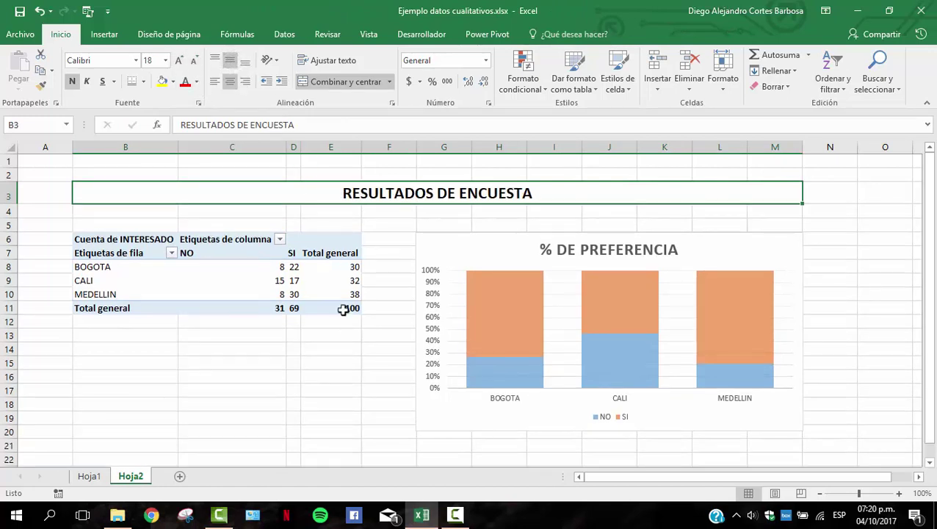
Move the city pivot table down so that it starts at cell B22.
click(379, 266)
drag(117, 239, 351, 308)
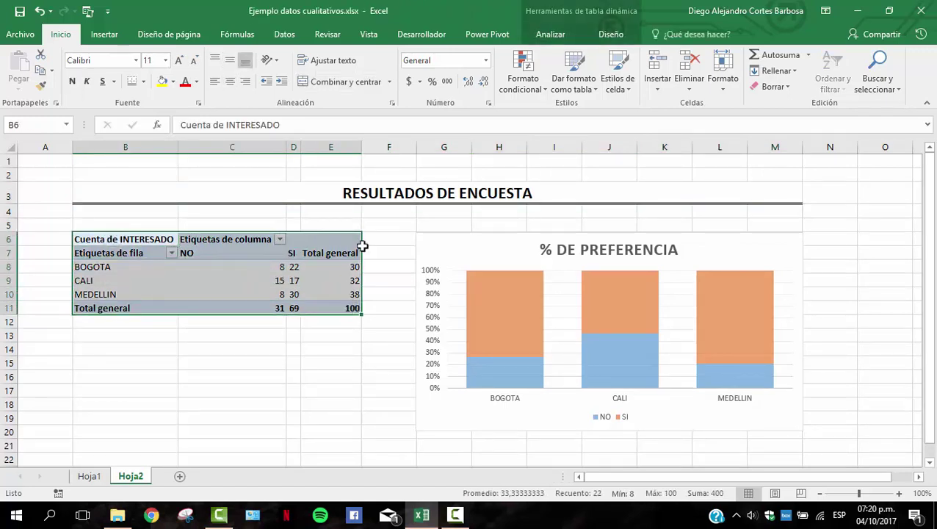
drag(363, 246, 358, 457)
scroll(372, 265, down, 3)
scroll(389, 278, up, 3)
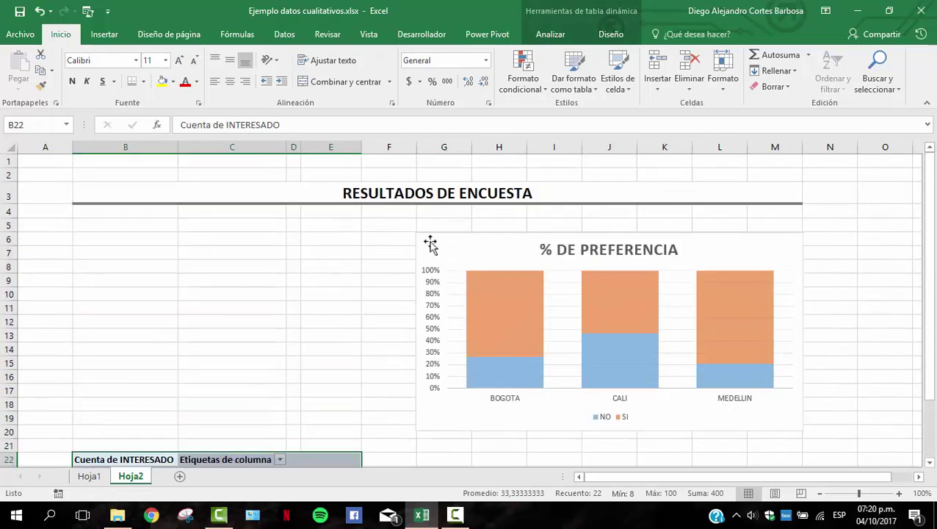
Move the % DE PREFERENCIA chart directly beneath the title and widen it to span columns B through M.
drag(431, 244, 132, 226)
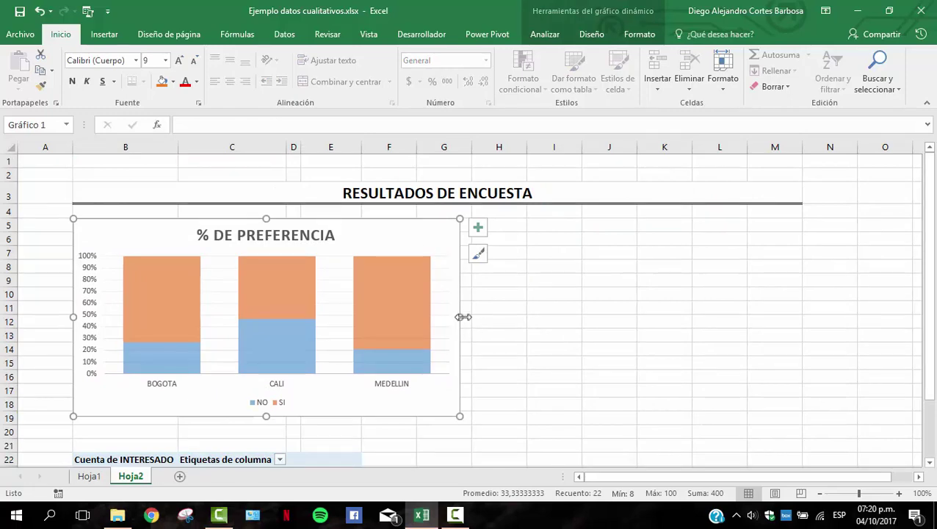
drag(461, 317, 800, 298)
scroll(456, 399, down, 2)
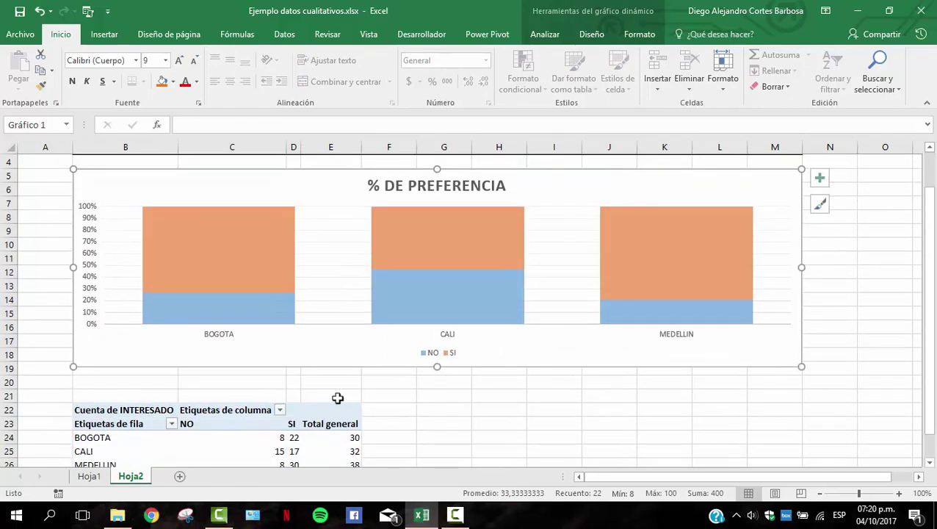
click(129, 368)
scroll(190, 366, up, 2)
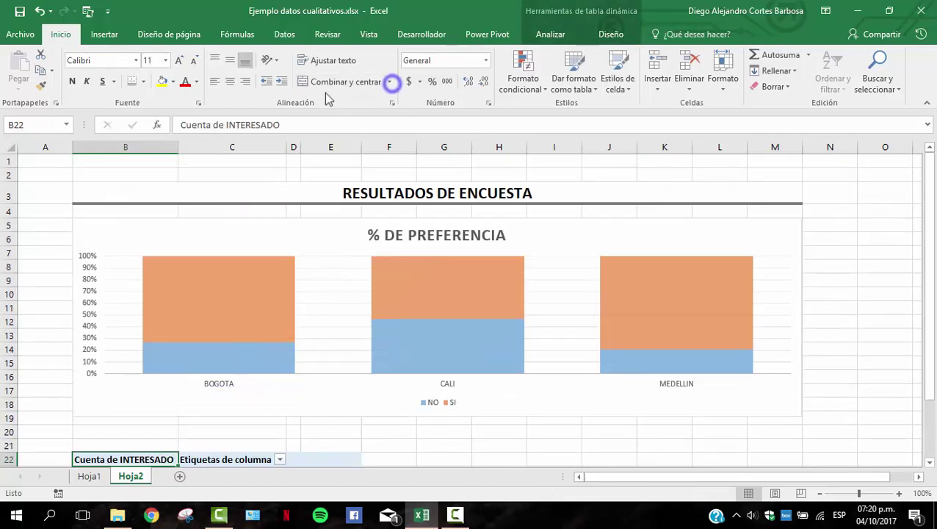
Hide the gridlines on Hoja2.
click(327, 161)
click(369, 34)
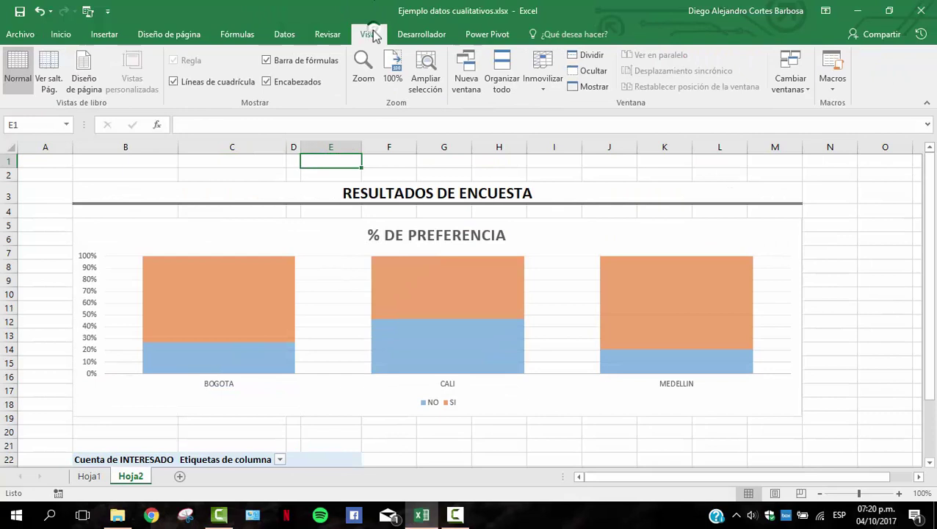
click(235, 82)
click(591, 176)
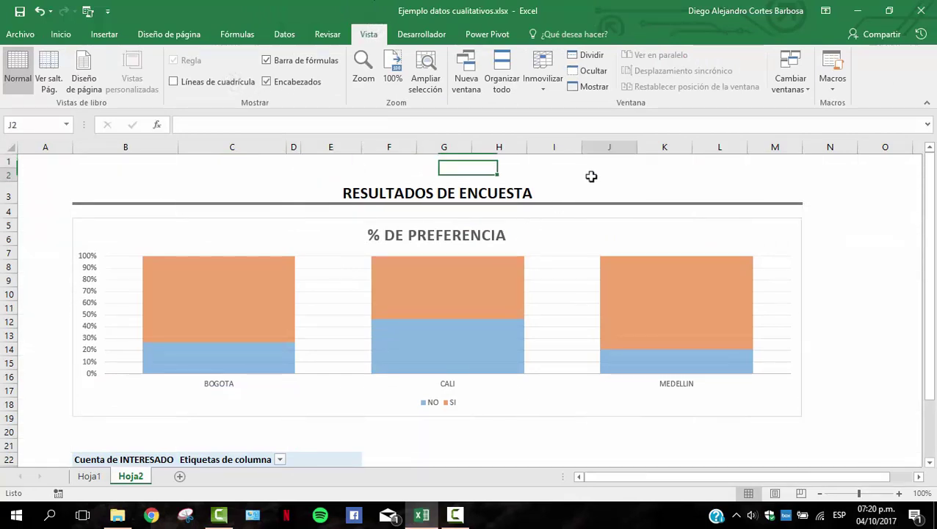
click(848, 173)
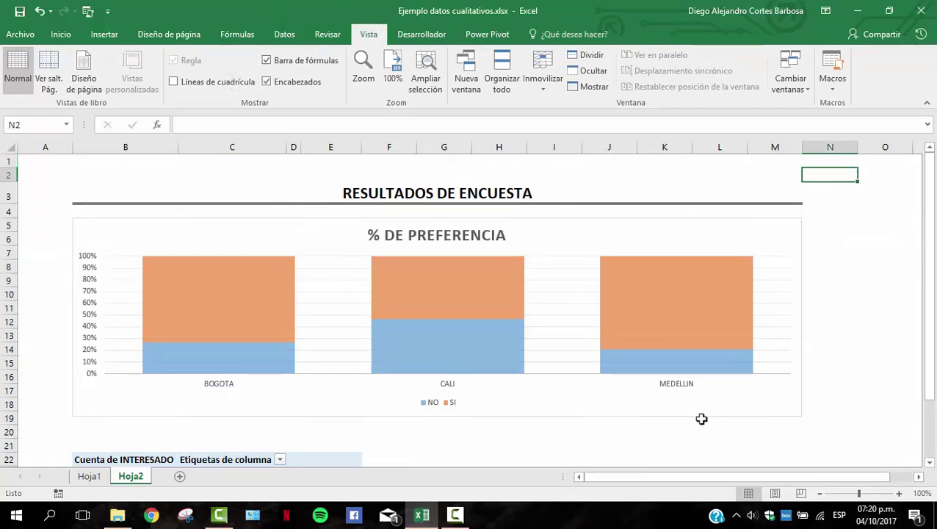
Create a pivot table from Tabla1 on Hoja1, placed at cell G22 of Hoja2.
scroll(694, 407, down, 3)
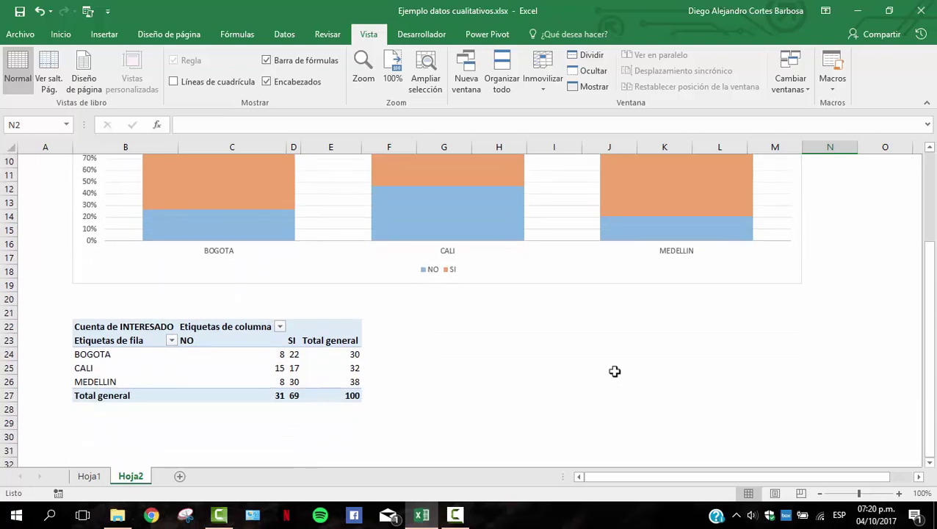
click(409, 338)
click(433, 325)
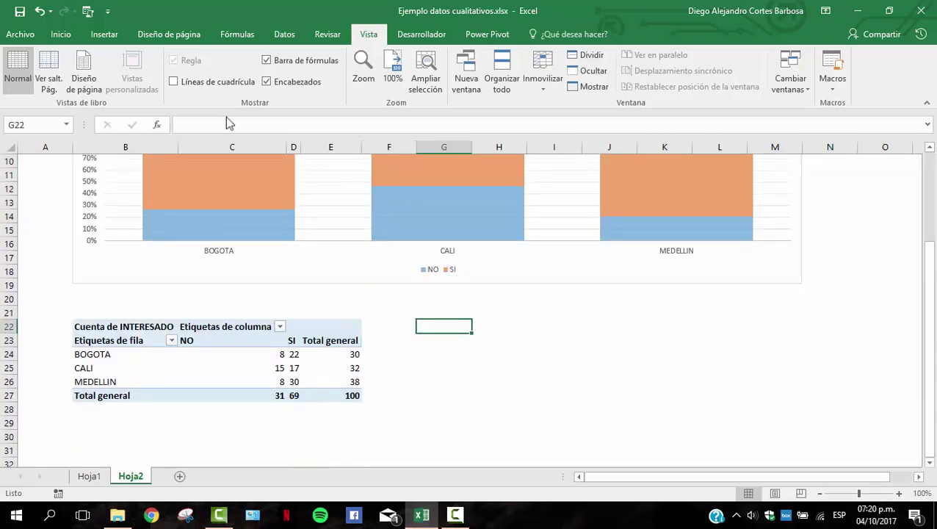
click(101, 35)
click(13, 74)
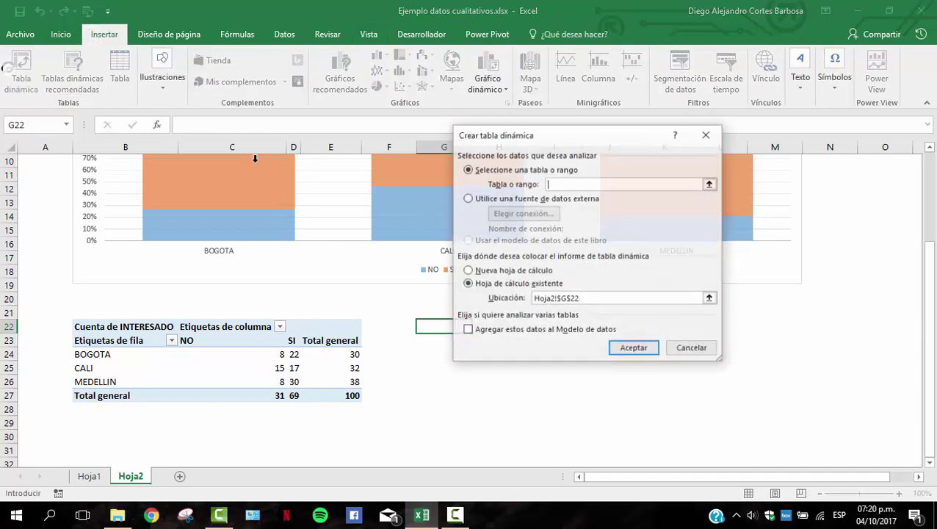
click(710, 185)
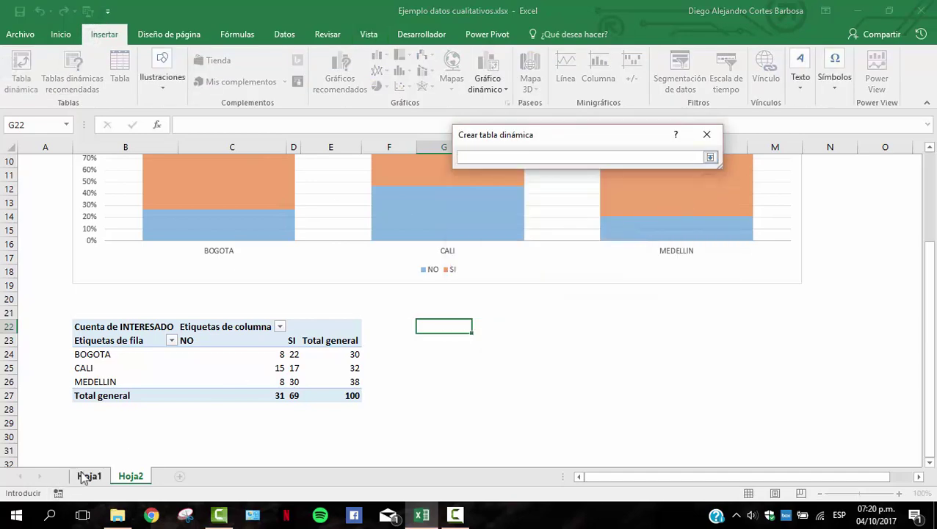
click(86, 475)
drag(33, 266, 311, 406)
key(ctrl+shift+Down)
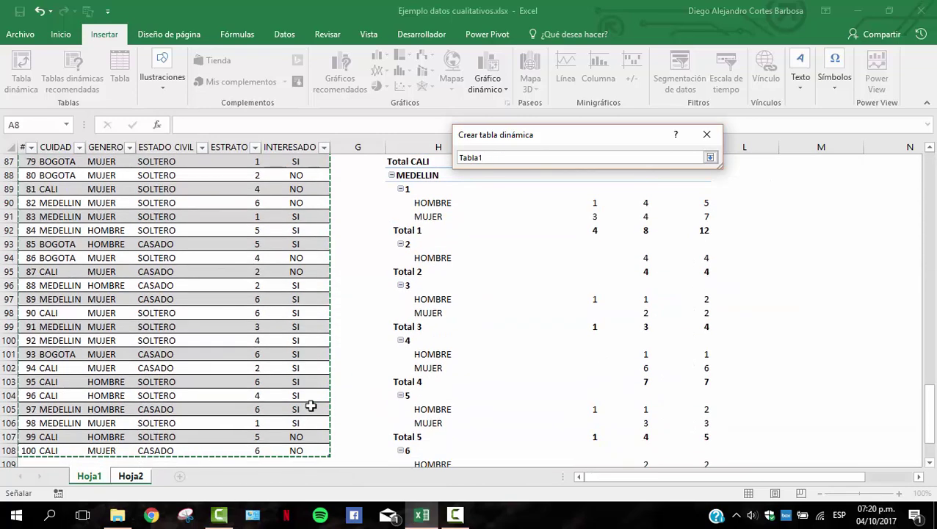
click(710, 159)
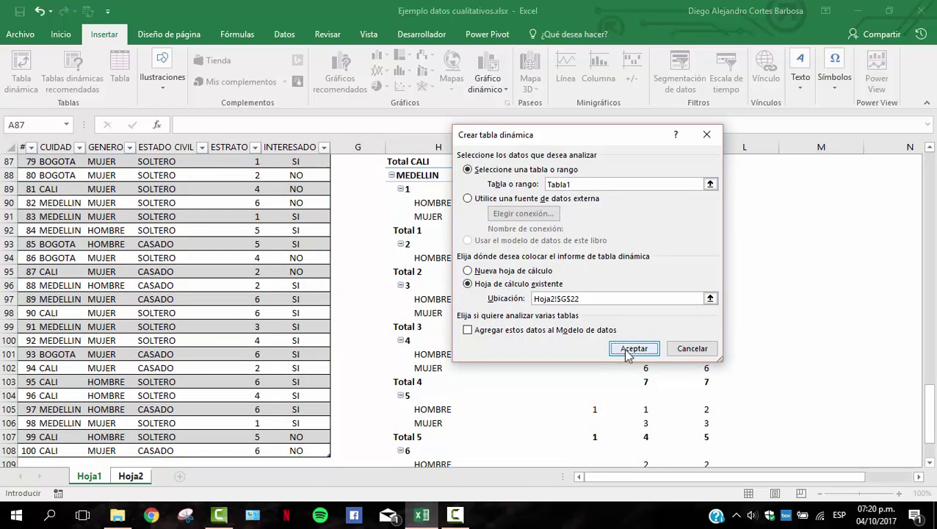
click(632, 349)
Set up the new pivot table with ESTRATO as rows, INTERESADO as columns and the count of INTERESADO as values, closing the field list.
click(521, 332)
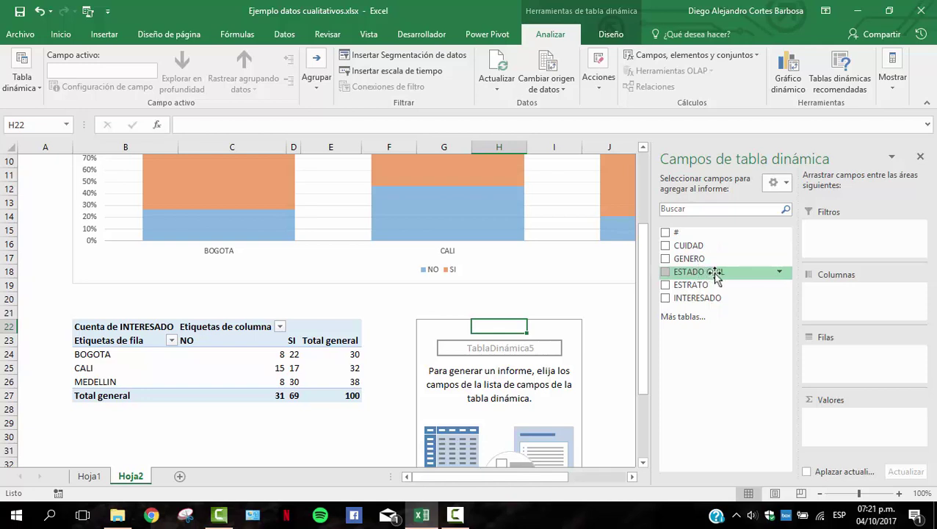
drag(697, 284, 836, 371)
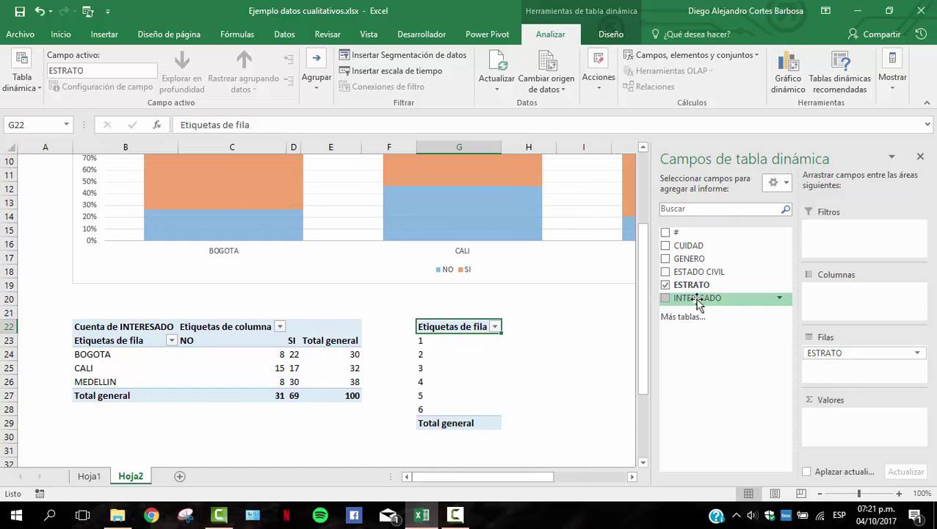
drag(697, 302, 834, 430)
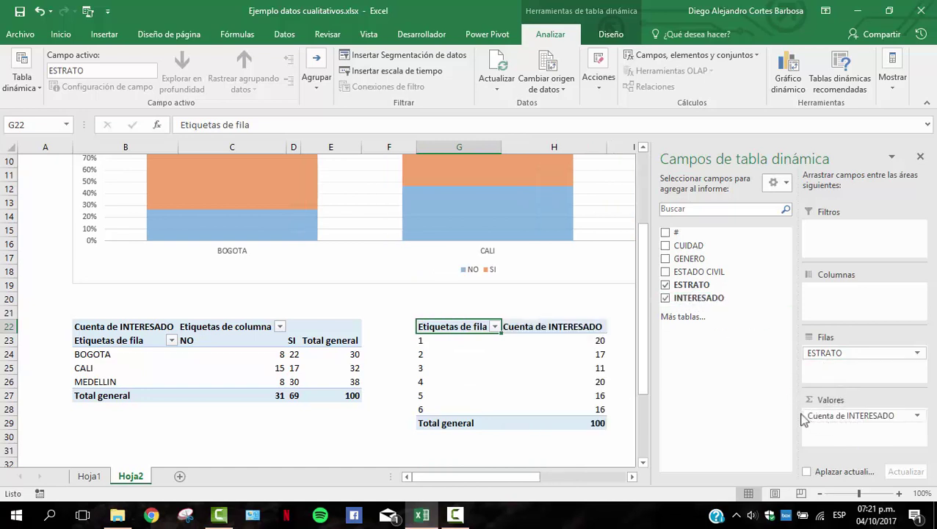
drag(703, 298, 845, 307)
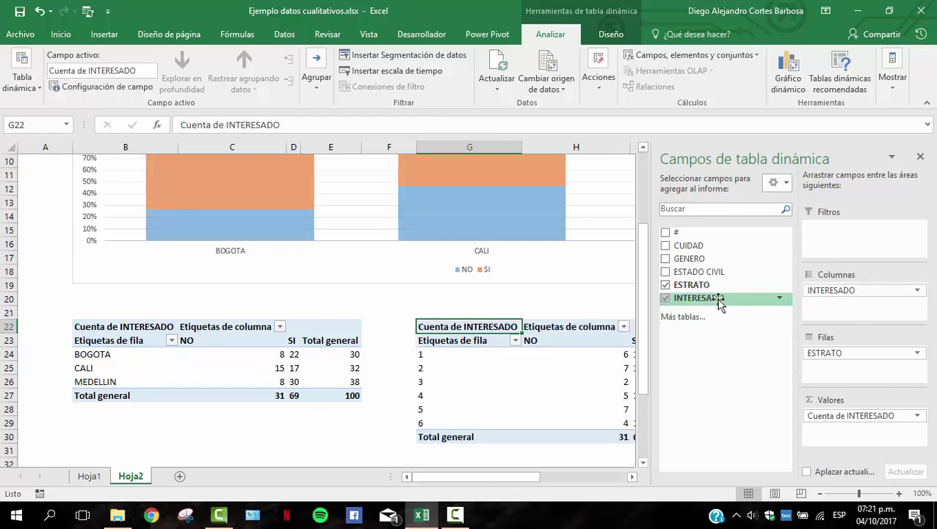
drag(524, 481, 524, 481)
drag(529, 473, 524, 472)
click(377, 339)
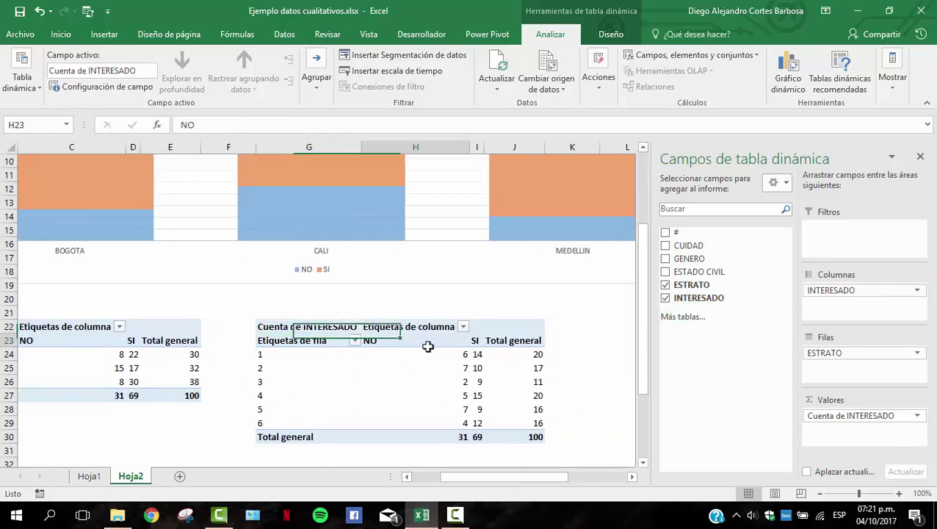
click(475, 340)
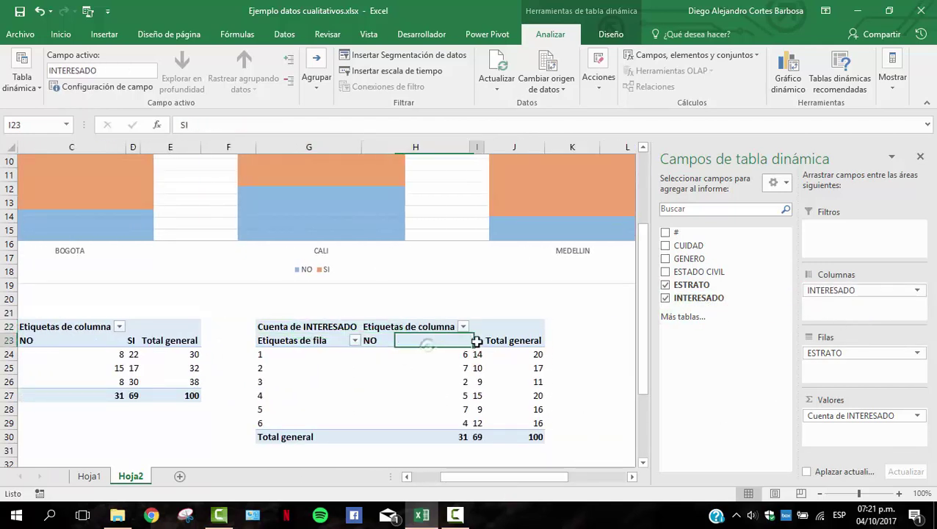
click(920, 158)
Narrow the % DE PREFERENCIA chart so that it spans only columns B through E.
scroll(586, 351, up, 3)
scroll(646, 367, down, 1)
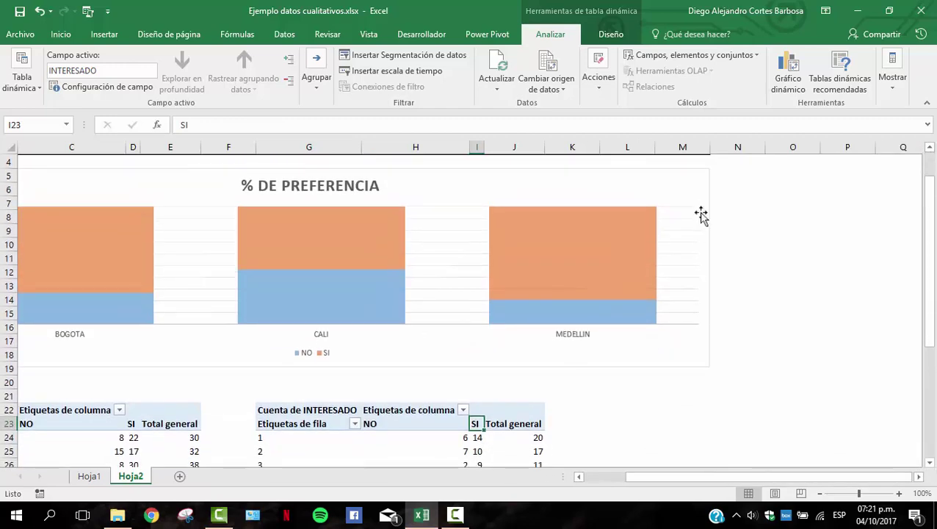
click(701, 214)
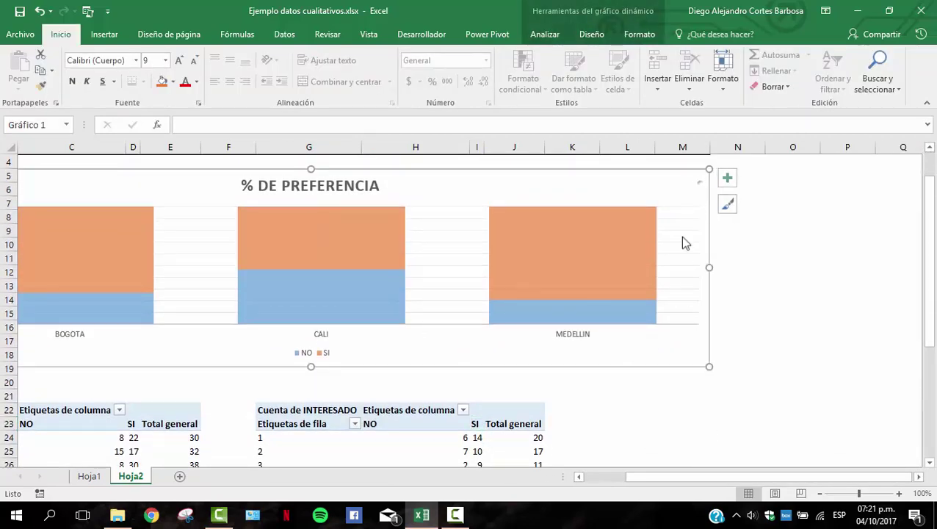
drag(675, 475, 654, 475)
scroll(735, 315, up, 1)
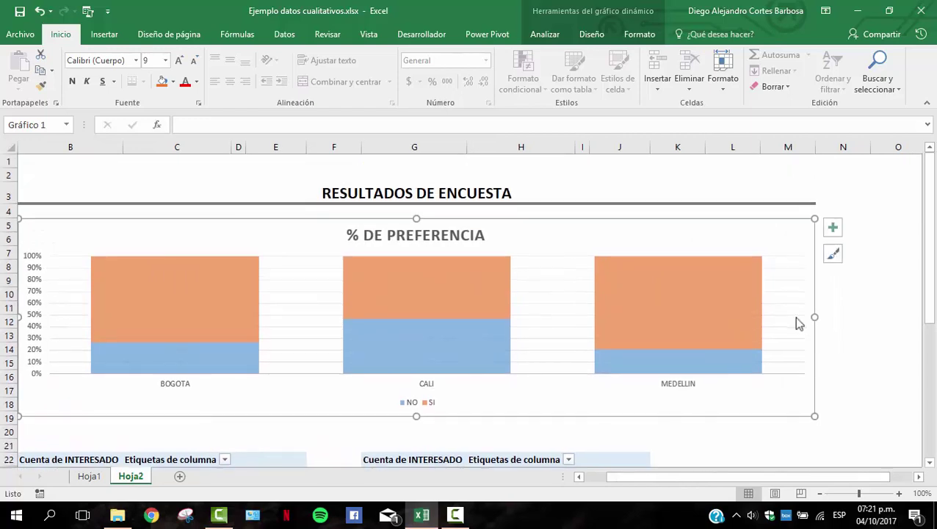
drag(815, 317, 308, 270)
click(397, 340)
Insert a stacked column (Columna apilada) pivot chart based on the ESTRATO pivot table.
scroll(401, 338, down, 2)
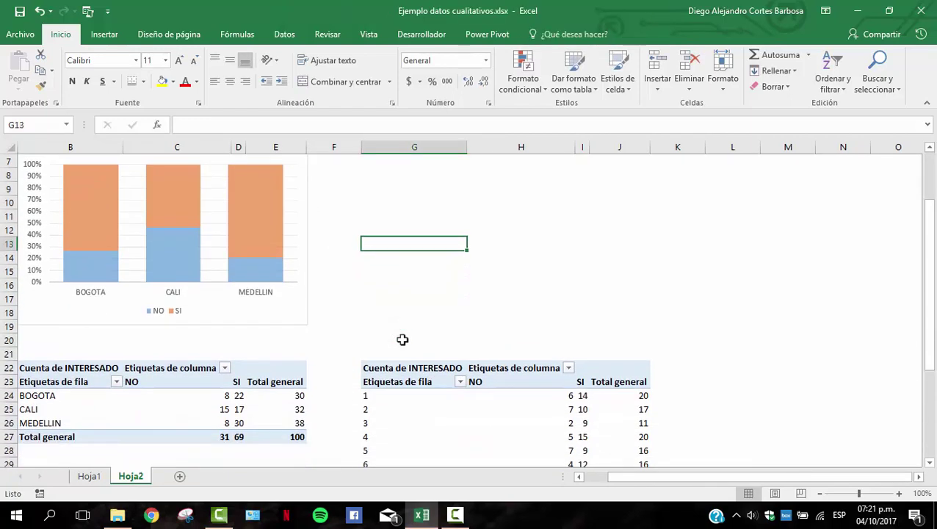
click(434, 406)
click(502, 406)
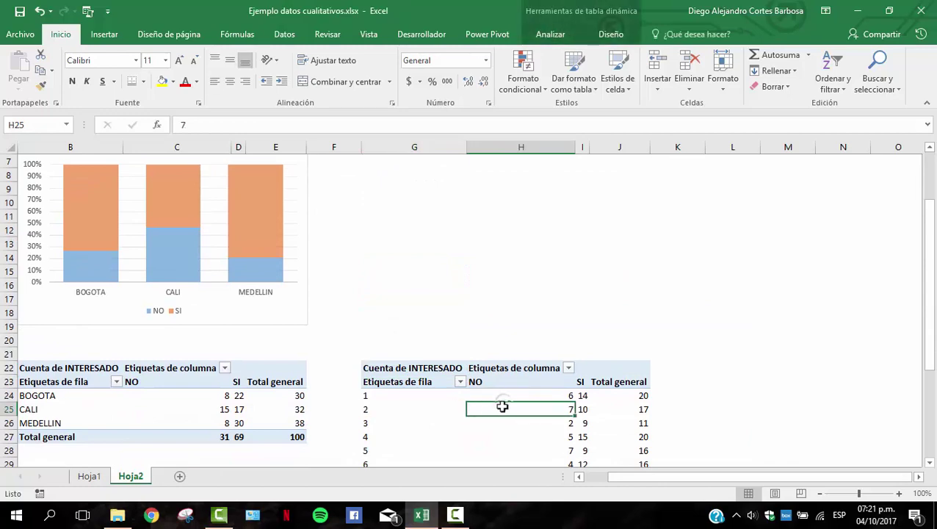
click(103, 34)
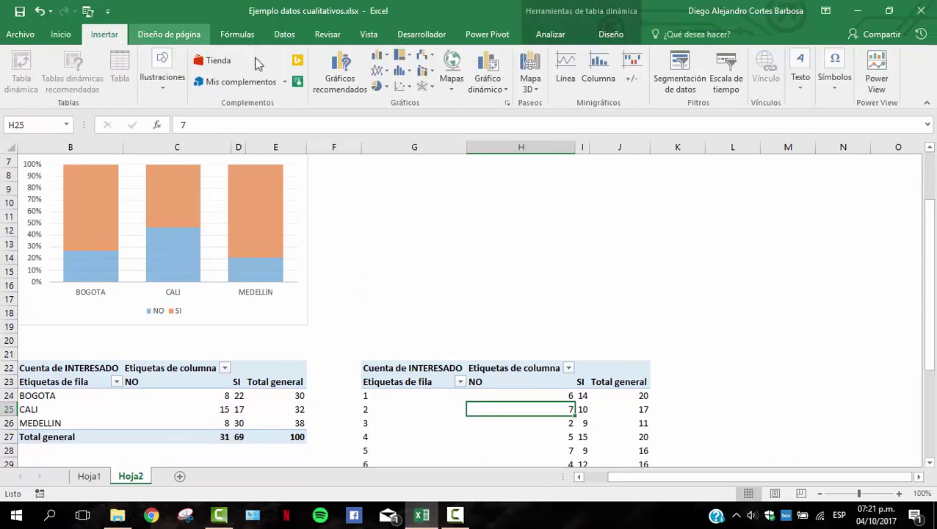
click(334, 73)
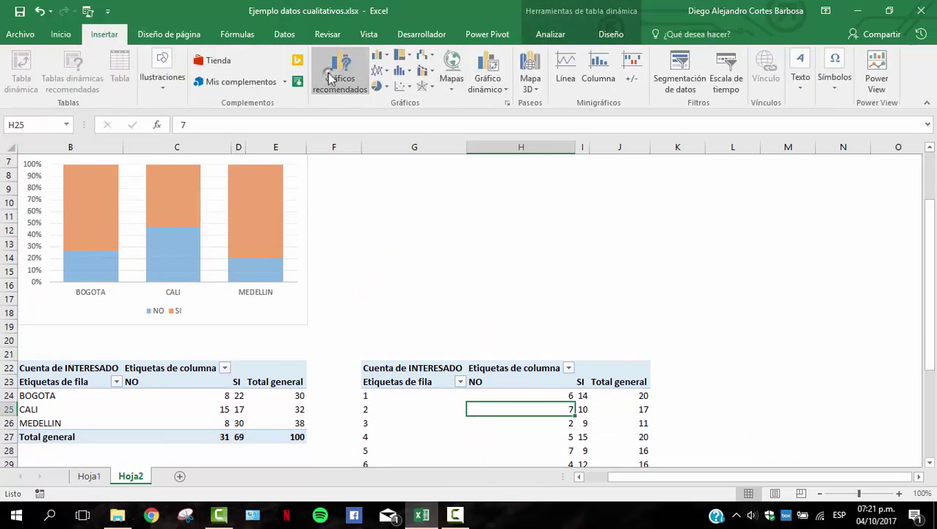
drag(460, 53, 372, 58)
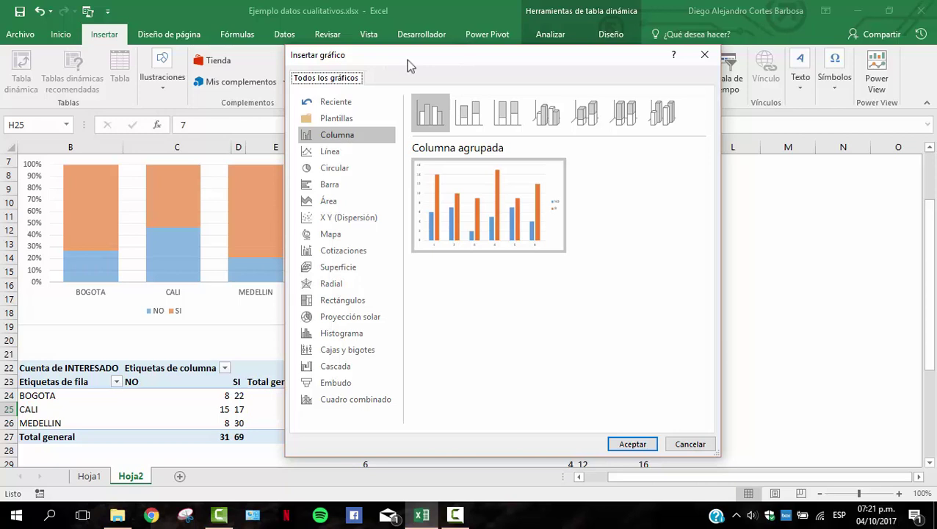
click(470, 115)
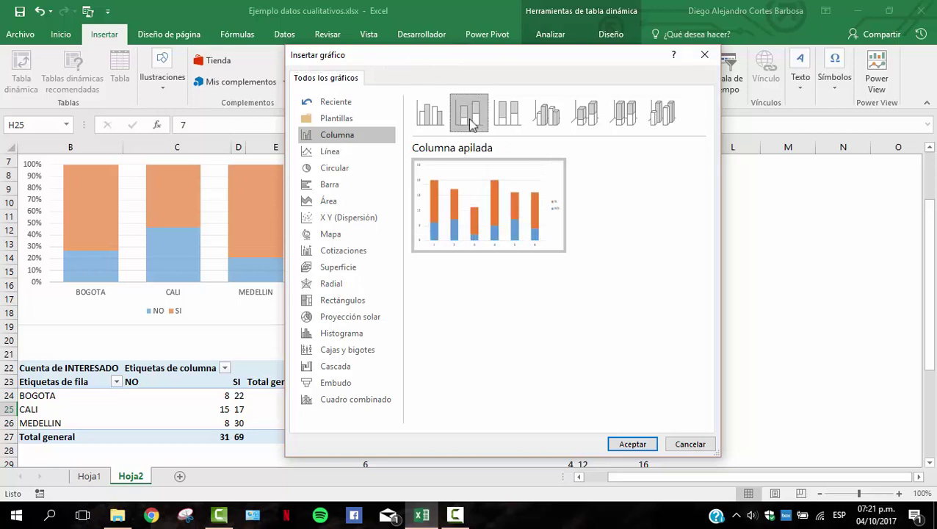
click(632, 444)
Move the ESTRATO chart above its pivot table, level with the % DE PREFERENCIA chart.
drag(525, 215, 572, 216)
scroll(742, 337, down, 1)
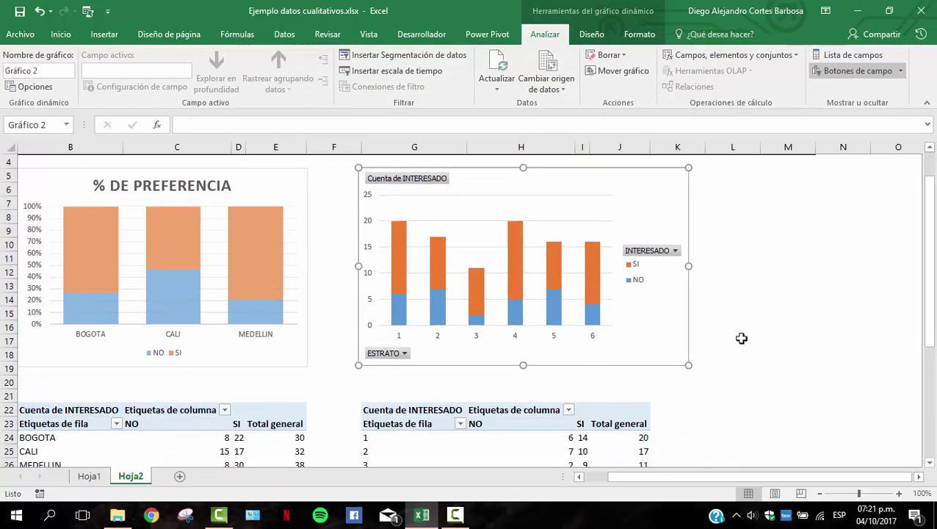
scroll(742, 338, down, 1)
scroll(736, 337, up, 2)
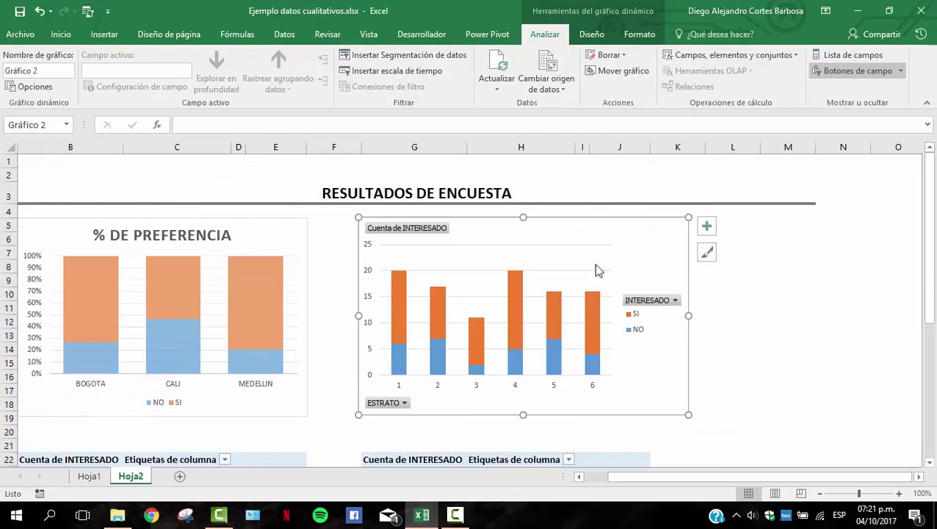
Apply the chart style with wide, semi-transparent columns to the ESTRATO chart so it matches the city chart.
click(591, 37)
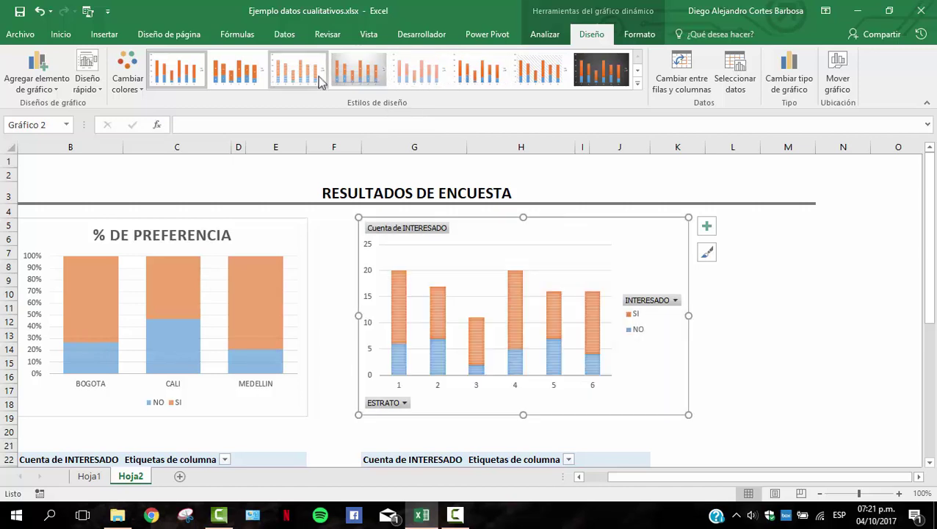
click(636, 83)
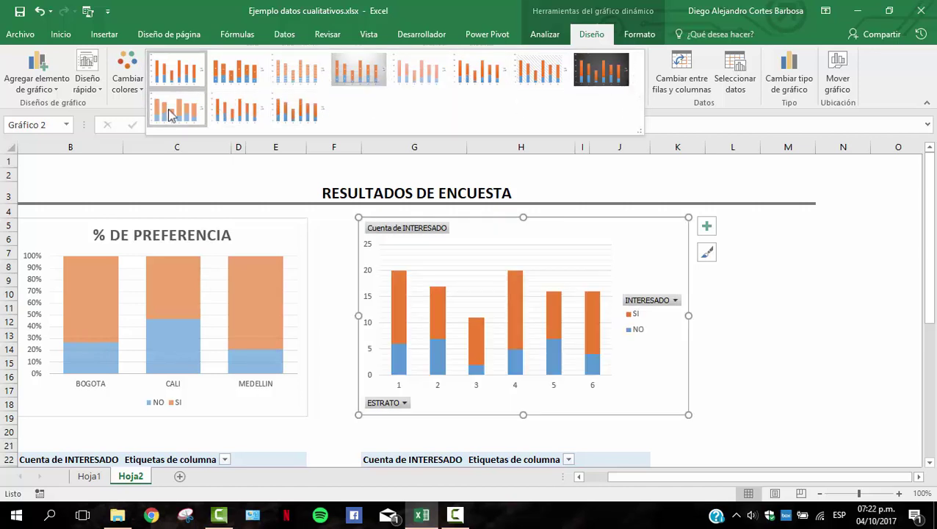
click(189, 113)
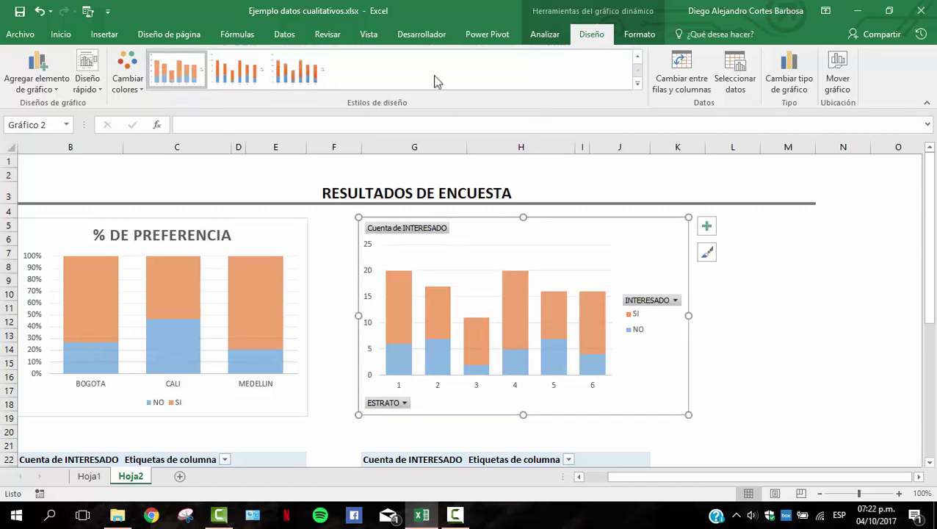
Add centred data labels to the columns of the ESTRATO chart.
click(37, 69)
mouse_move(60, 122)
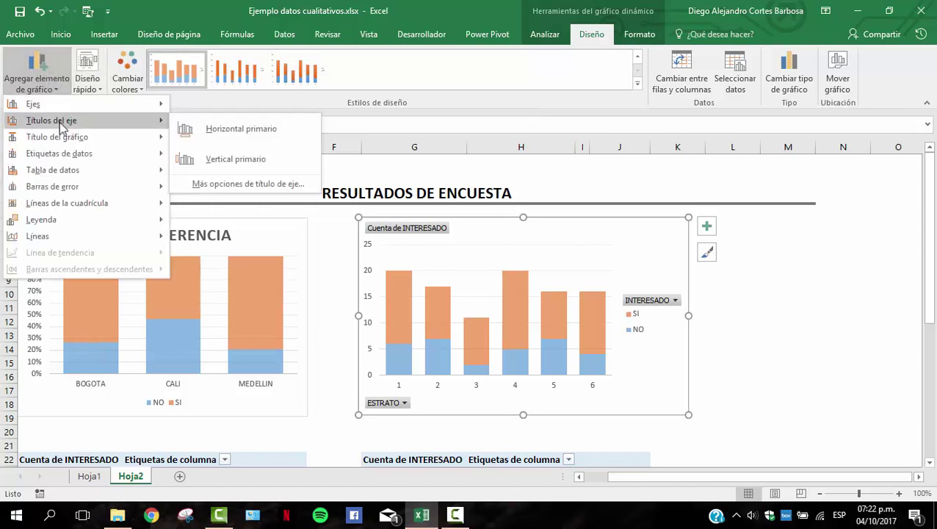
mouse_move(73, 153)
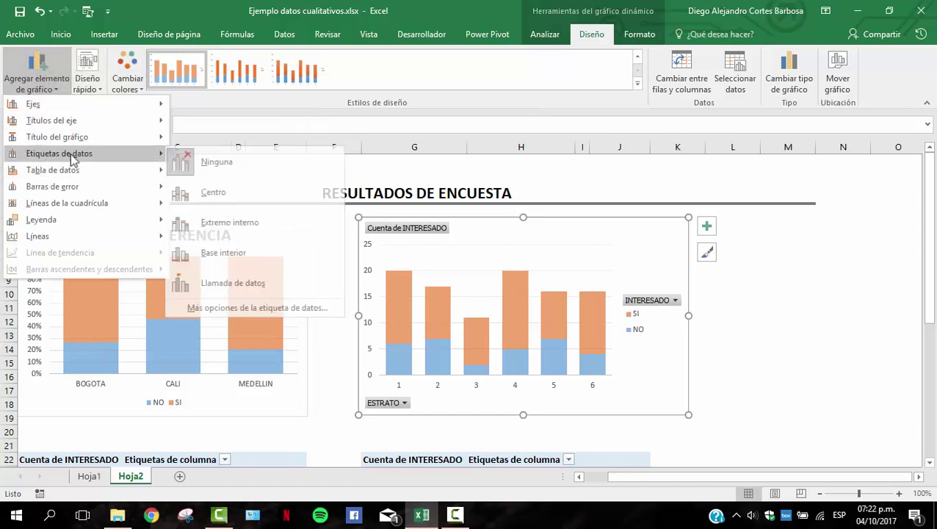
click(222, 191)
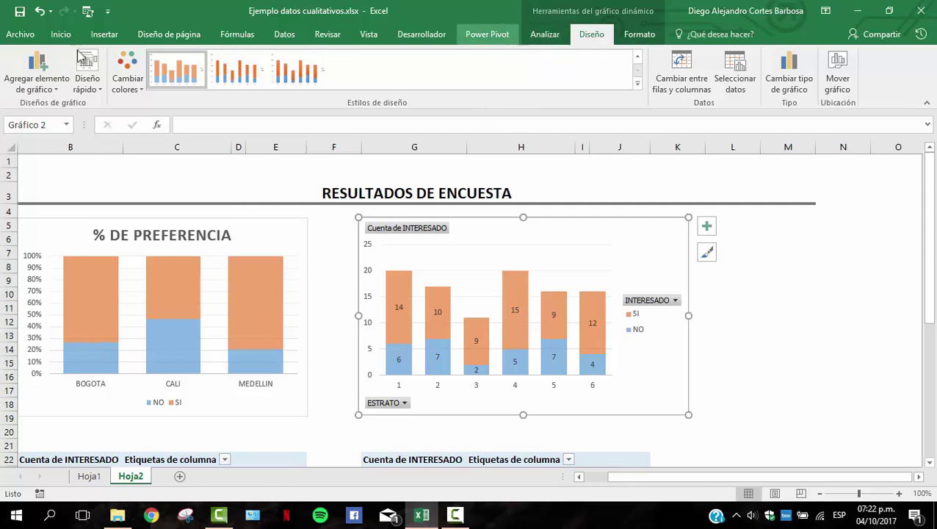
Place the ESTRATO chart's legend below the plot and hide all of its field buttons.
click(34, 83)
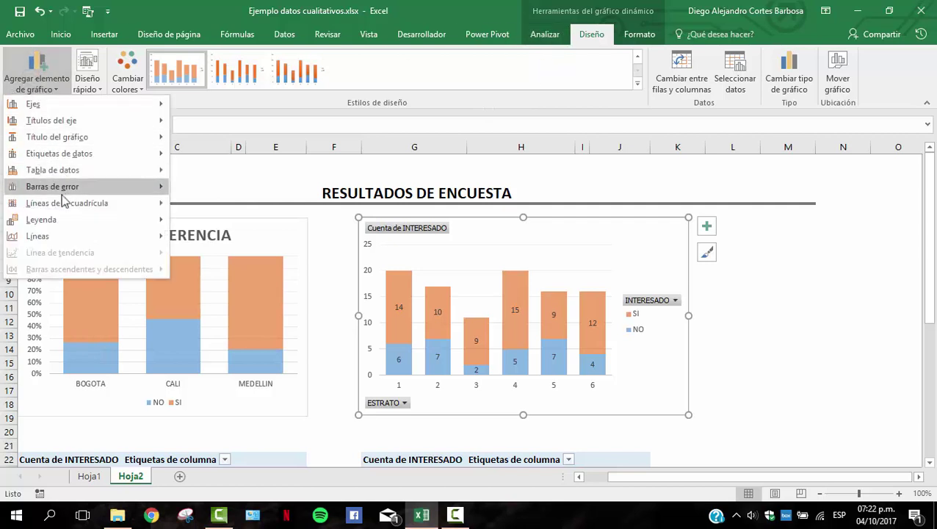
mouse_move(61, 218)
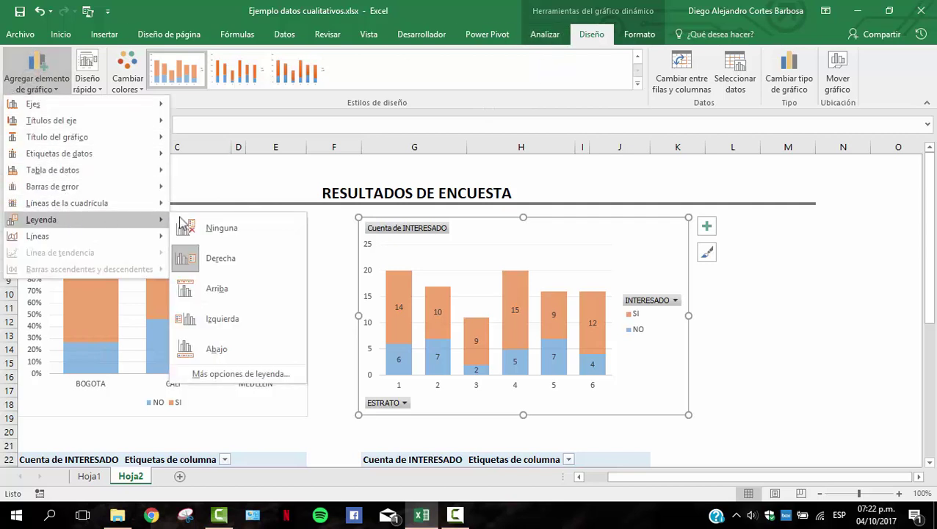
click(212, 350)
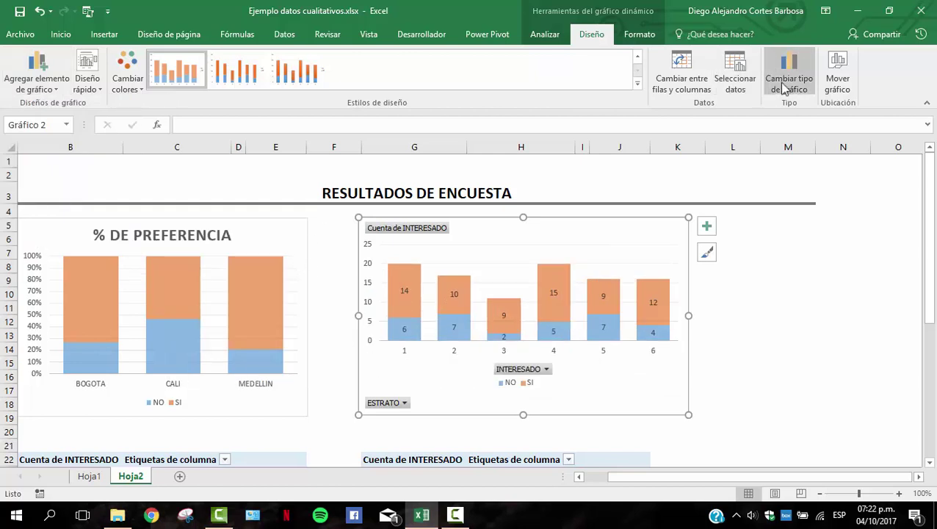
click(542, 34)
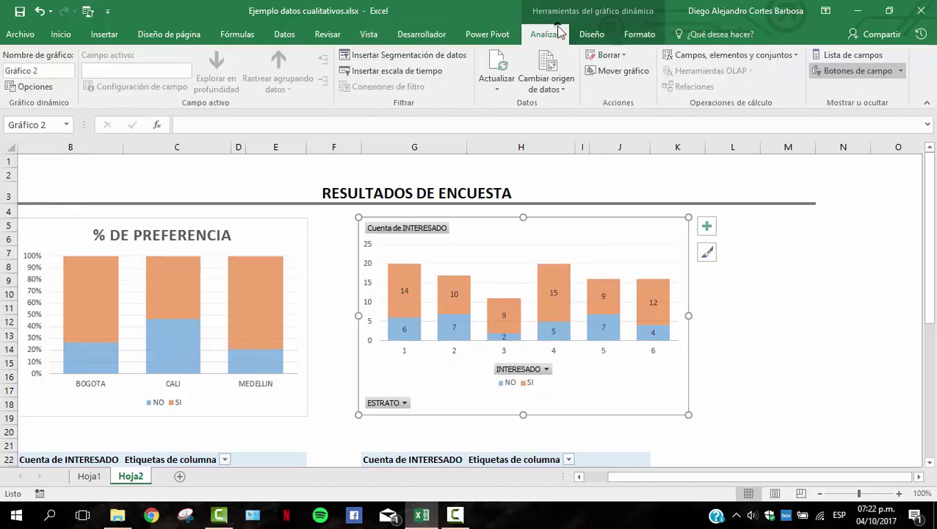
click(863, 70)
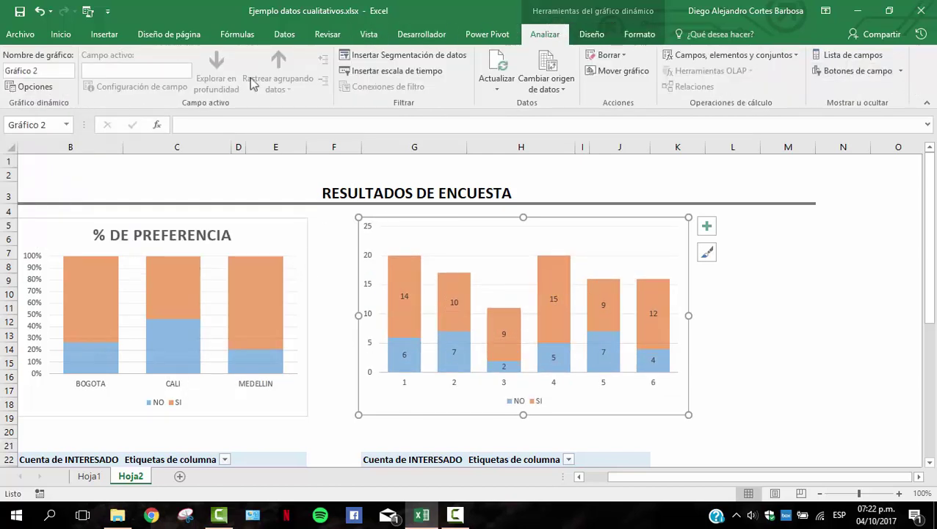
Add a title above the ESTRATO chart reading PREFERENCIA POR ESTRATO.
click(592, 34)
click(28, 90)
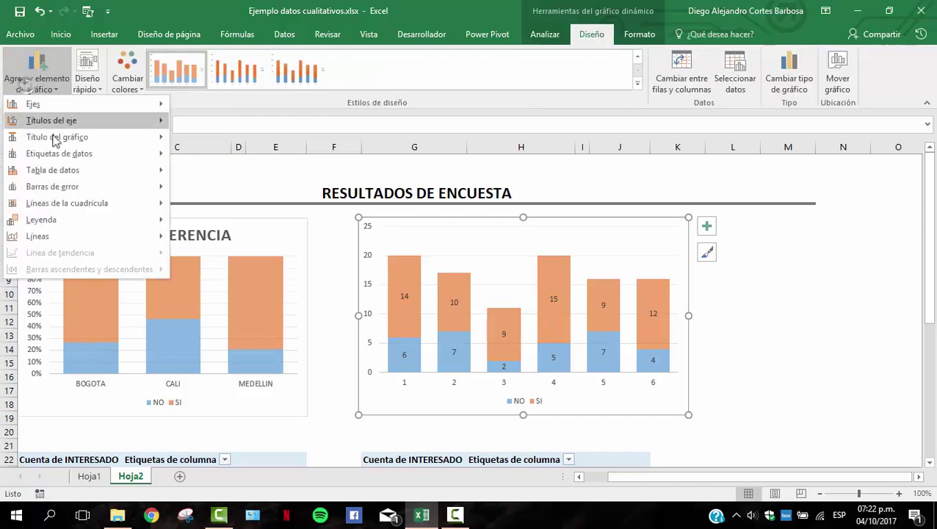
mouse_move(69, 171)
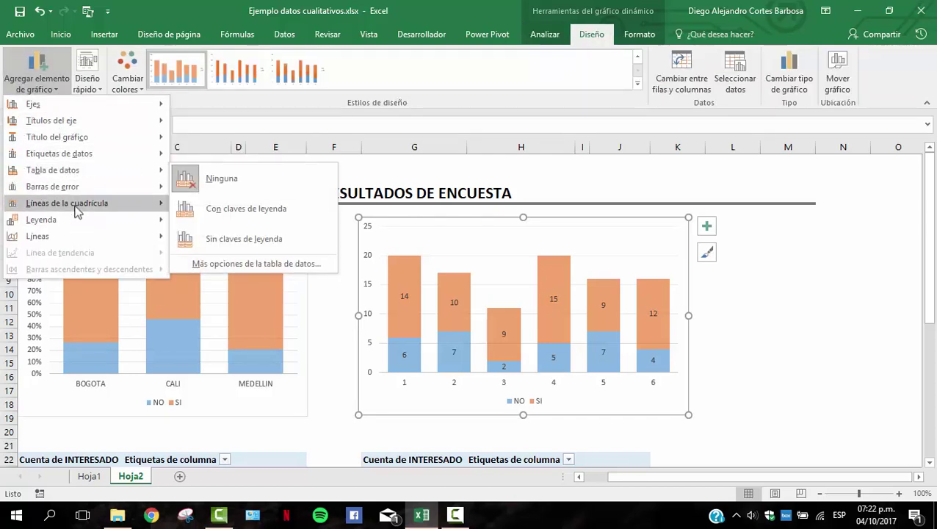
mouse_move(74, 125)
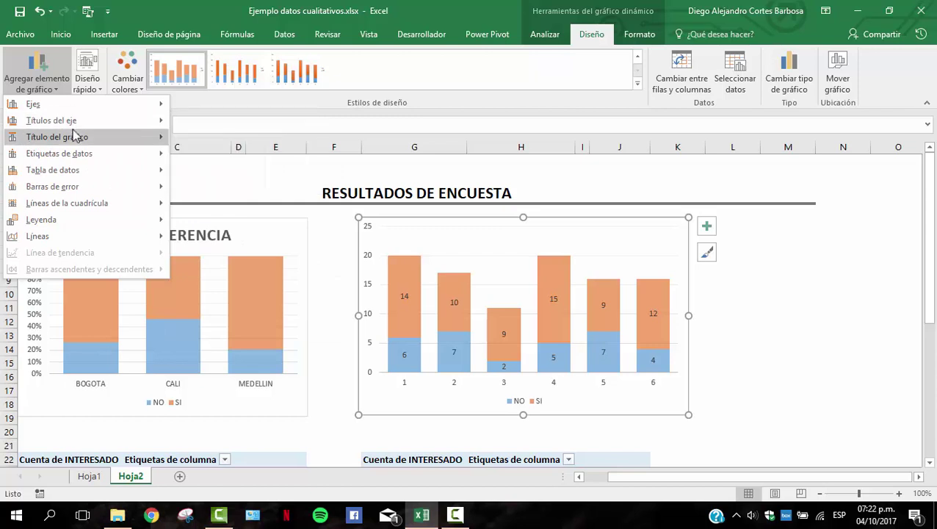
click(215, 176)
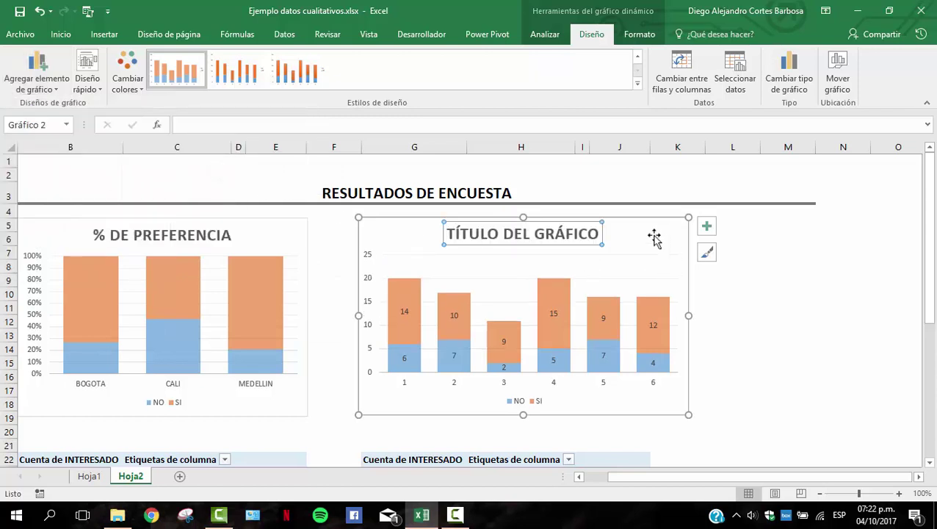
drag(598, 233, 466, 233)
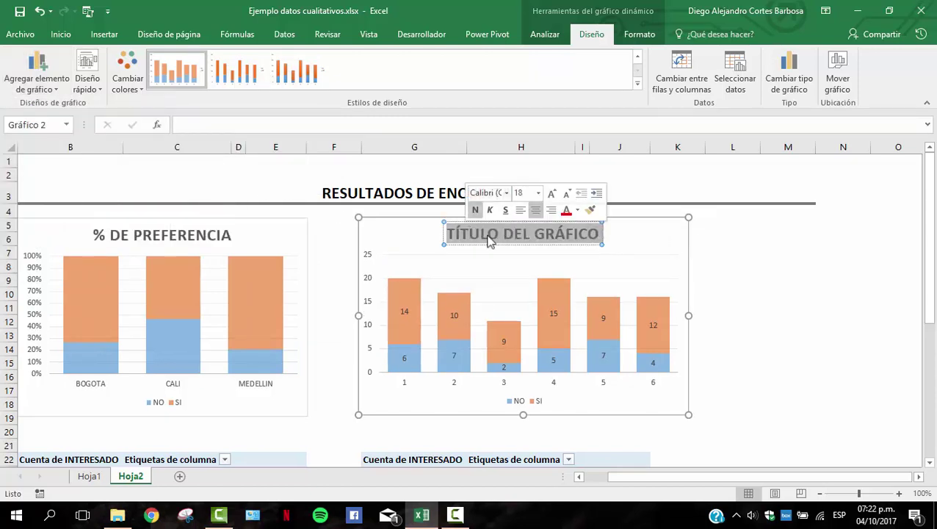
text(PRE)
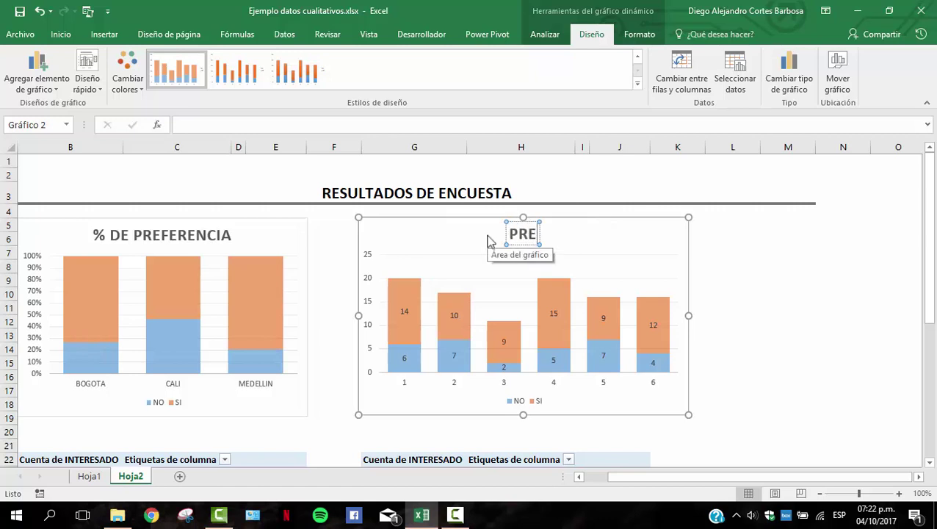
text(FERENCIA POR)
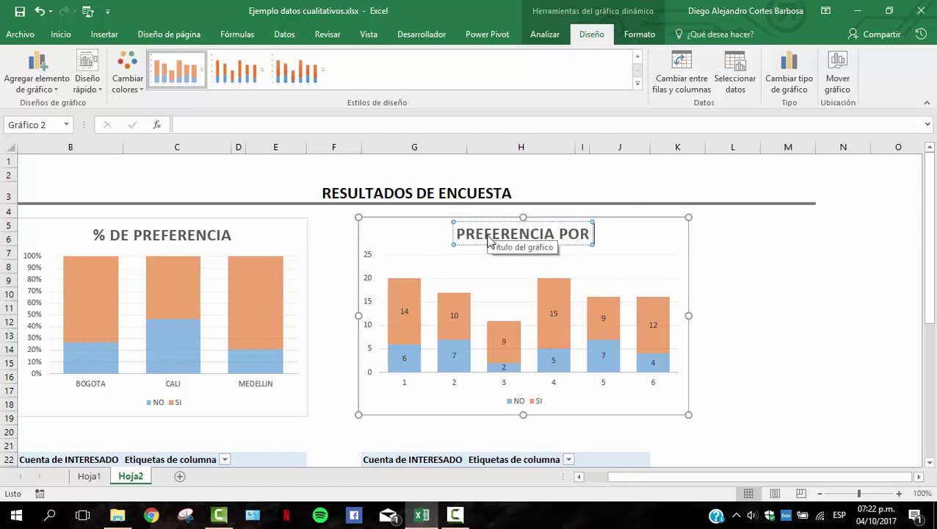
text( ESTRATO)
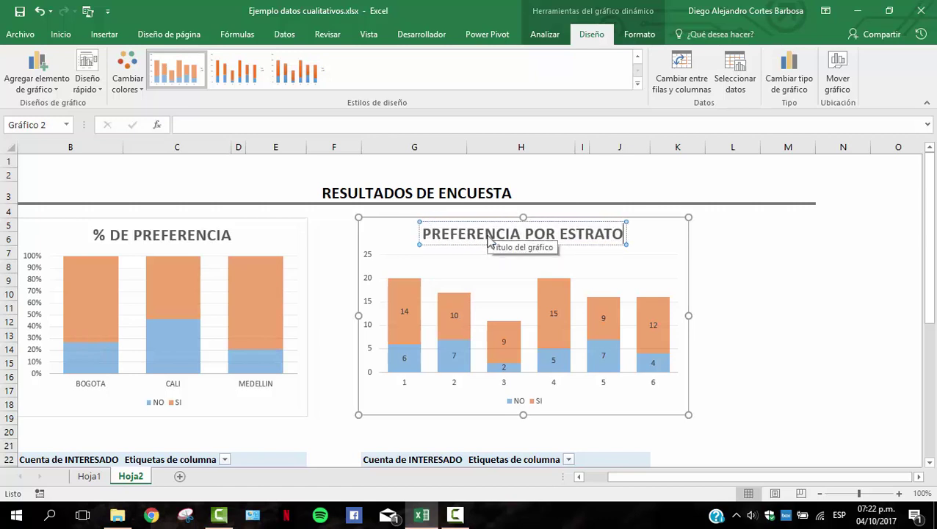
click(738, 292)
Compare the % DE PREFERENCIA and PREFERENCIA POR ESTRATO charts with their pivot tables, examining the rows for strata 1 to 4.
scroll(736, 316, down, 4)
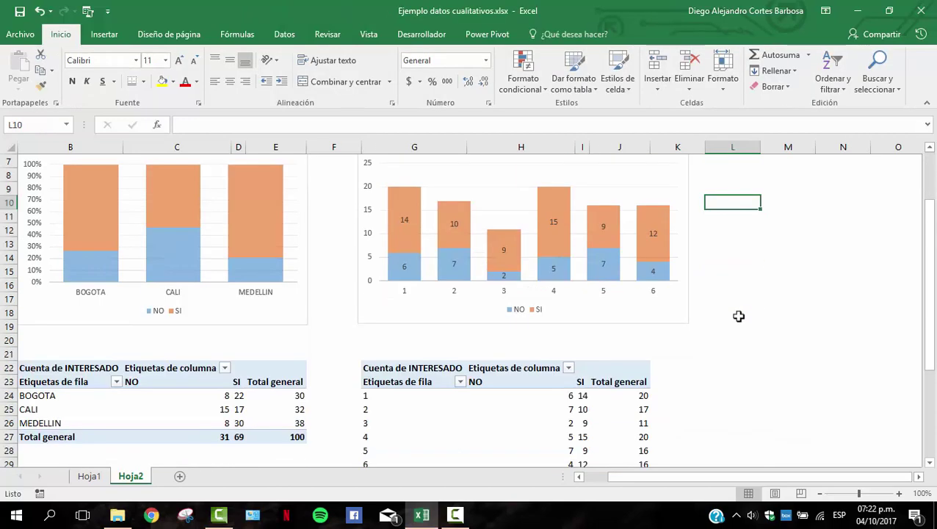
scroll(609, 323, up, 4)
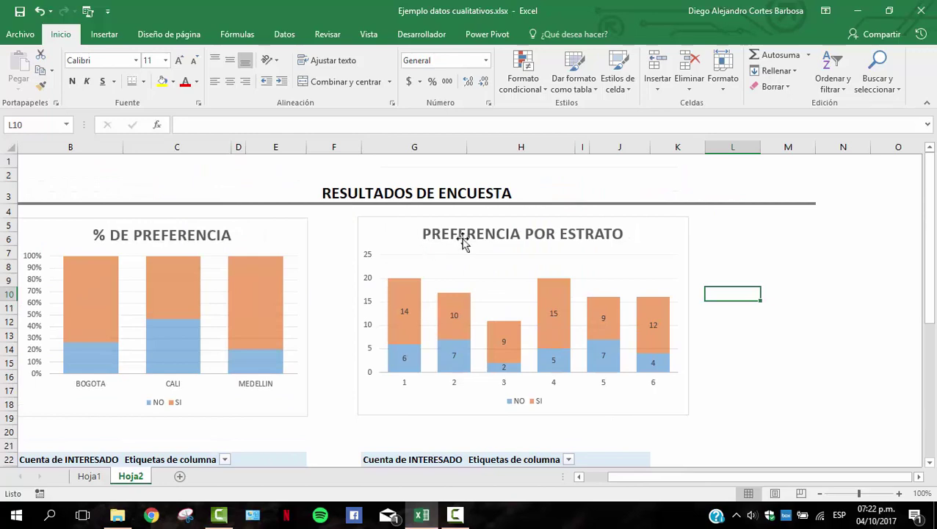
scroll(669, 415, down, 1)
scroll(661, 406, down, 1)
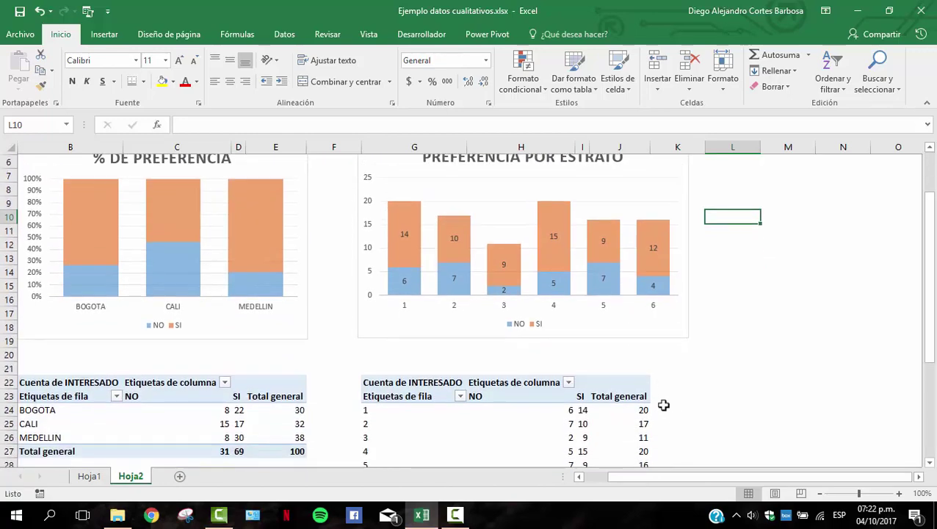
scroll(638, 393, down, 1)
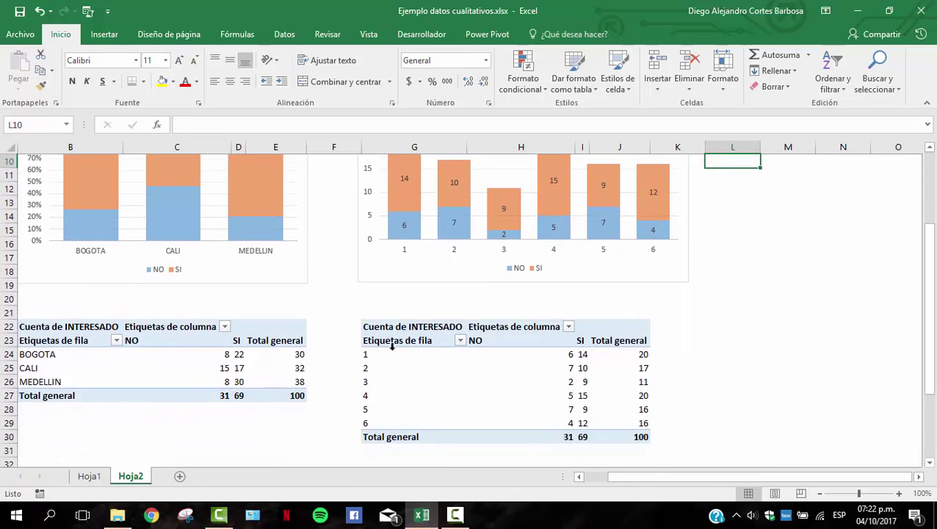
click(376, 354)
click(375, 368)
click(385, 383)
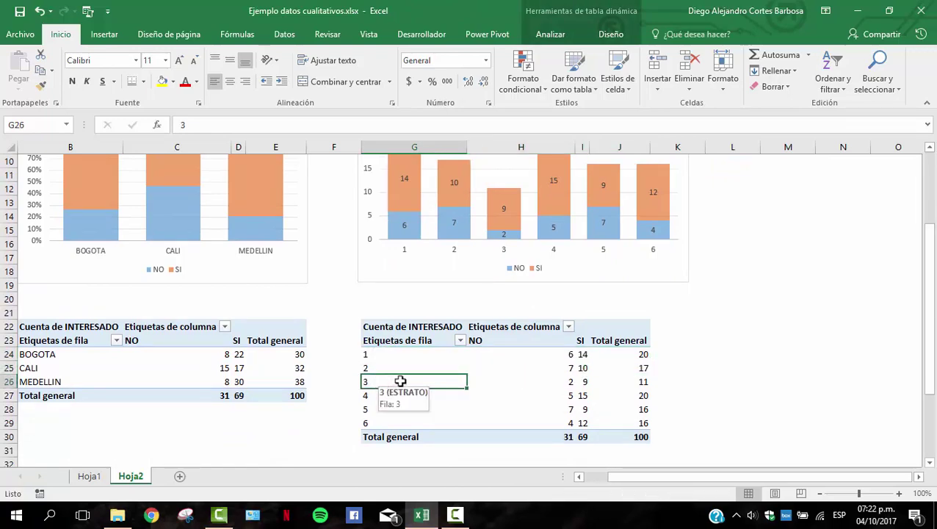
click(423, 395)
scroll(425, 396, up, 2)
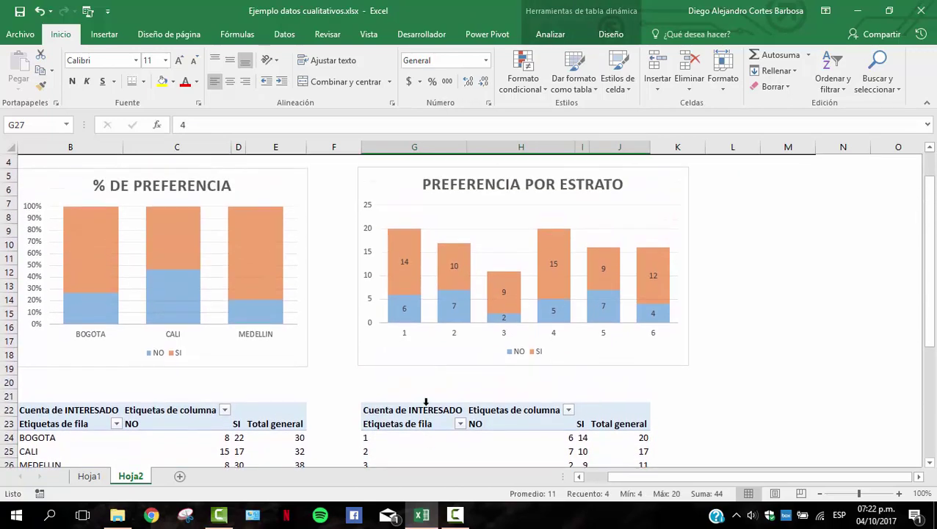
scroll(425, 400, up, 1)
scroll(425, 404, down, 2)
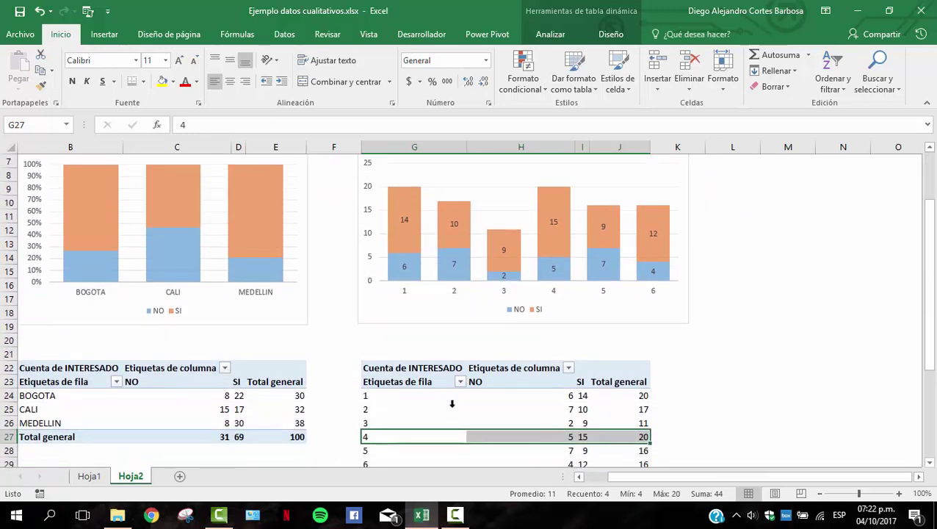
scroll(441, 389, down, 2)
Add the CUIDAD field to the rows of the ESTRATO pivot table, above ESTRATO, and examine the regrouped chart.
click(395, 326)
right_click(395, 326)
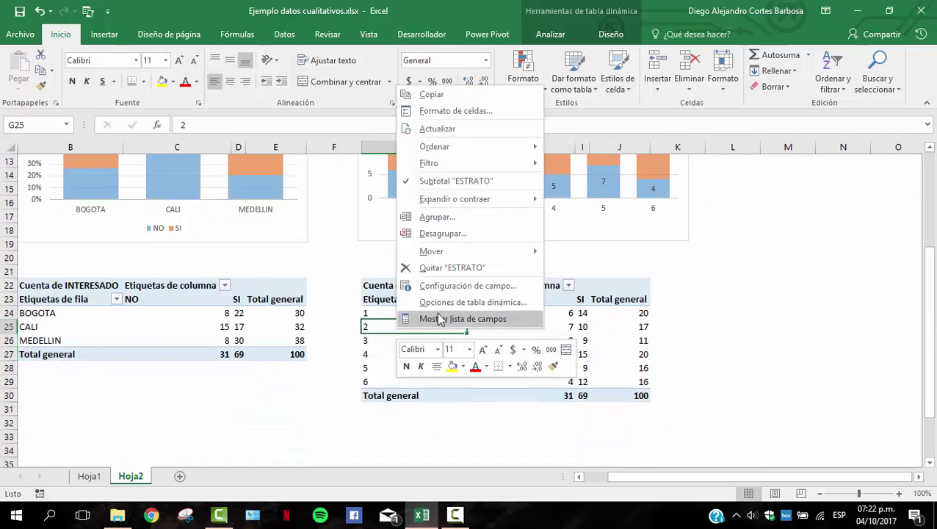
click(439, 320)
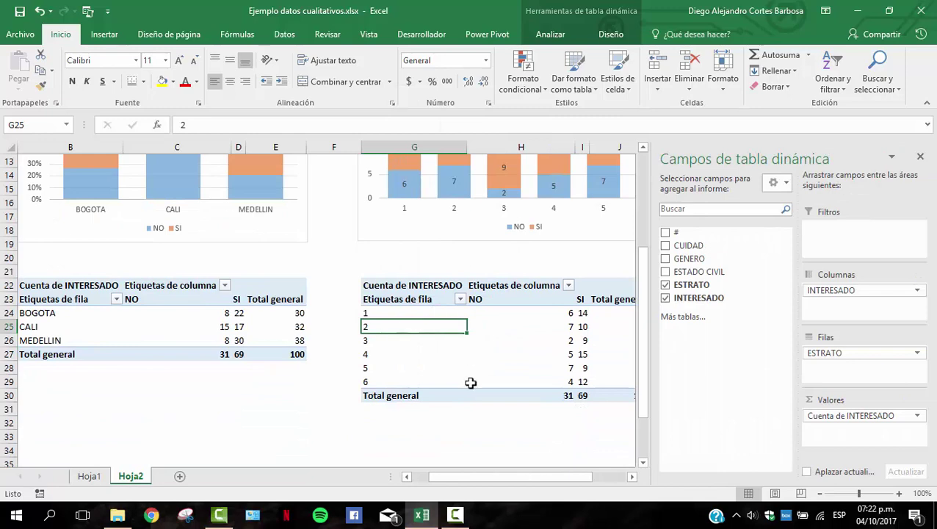
mouse_move(471, 476)
mouse_down()
mouse_move(521, 478)
mouse_move(487, 478)
mouse_up()
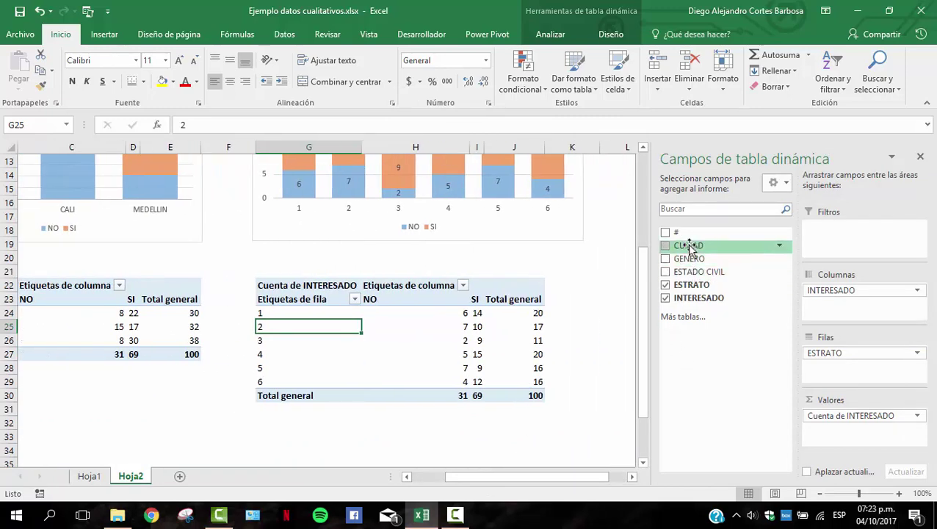
drag(687, 246, 844, 358)
scroll(533, 368, down, 1)
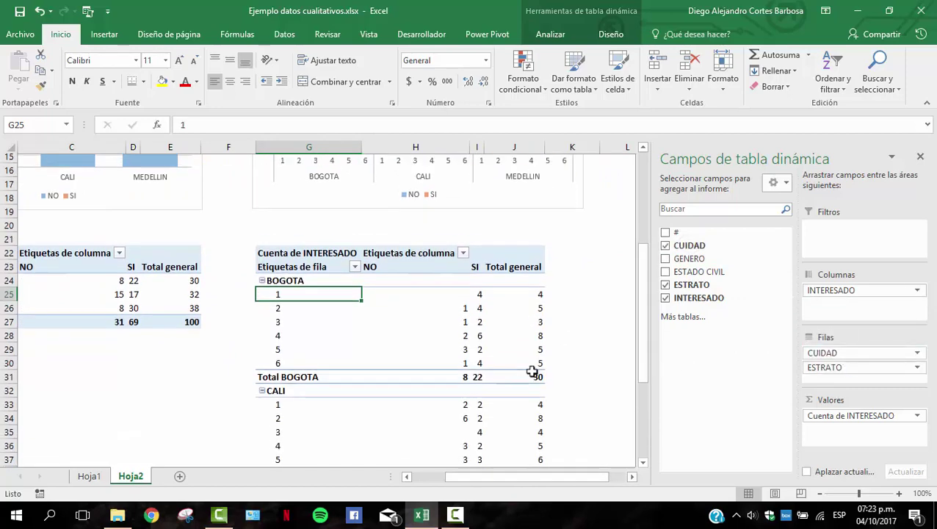
scroll(497, 391, up, 5)
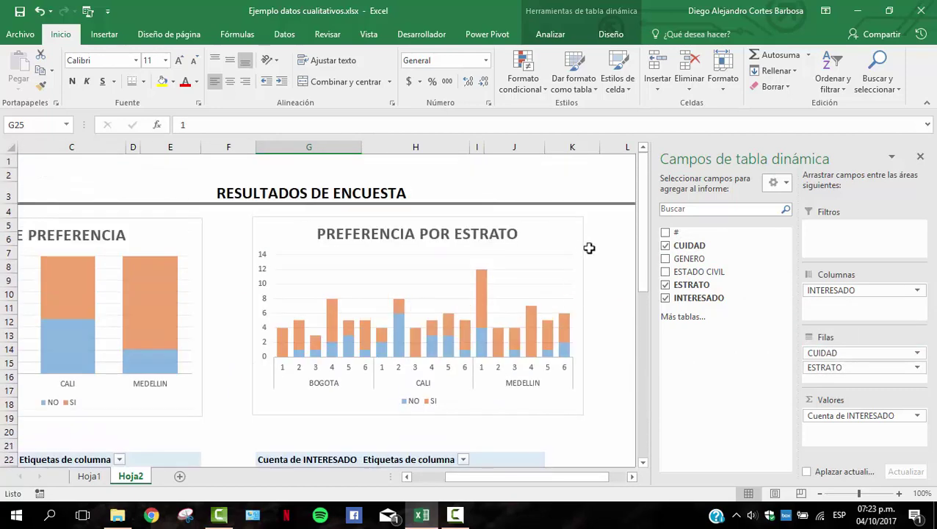
click(586, 246)
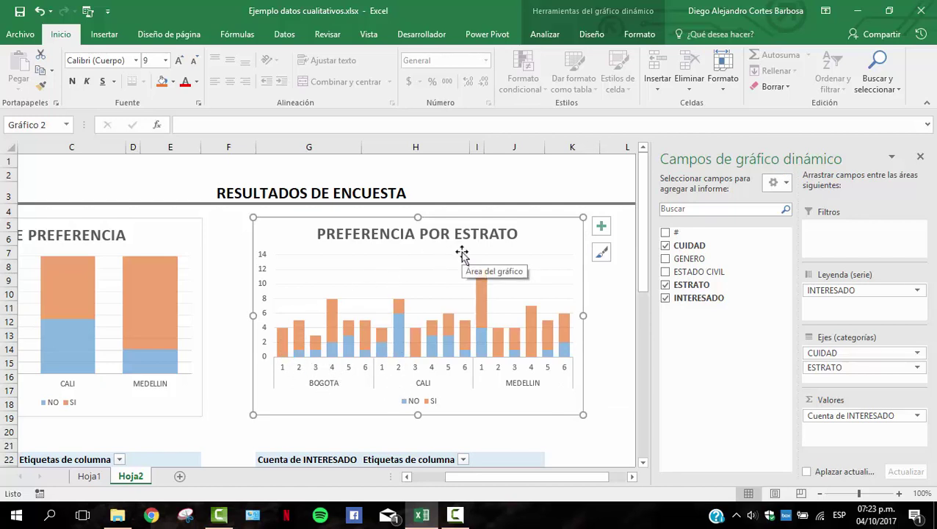
scroll(617, 402, down, 2)
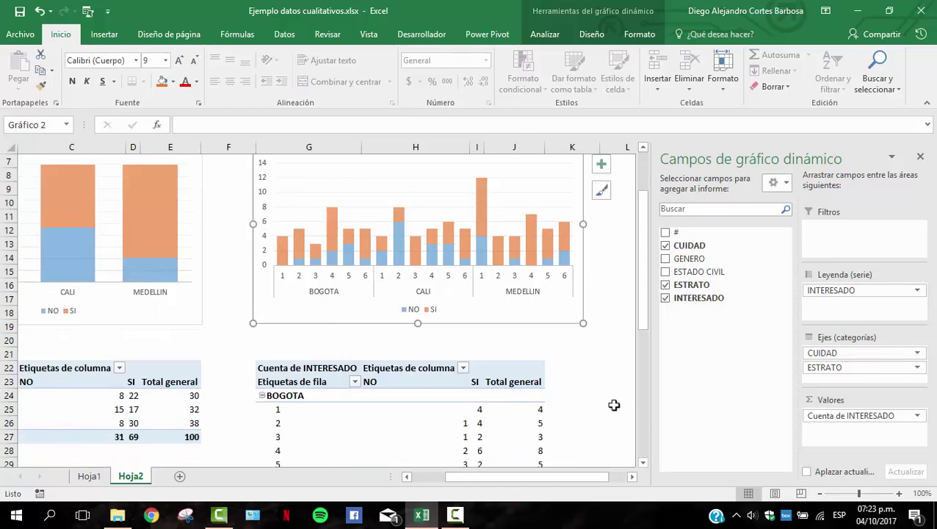
scroll(590, 387, up, 1)
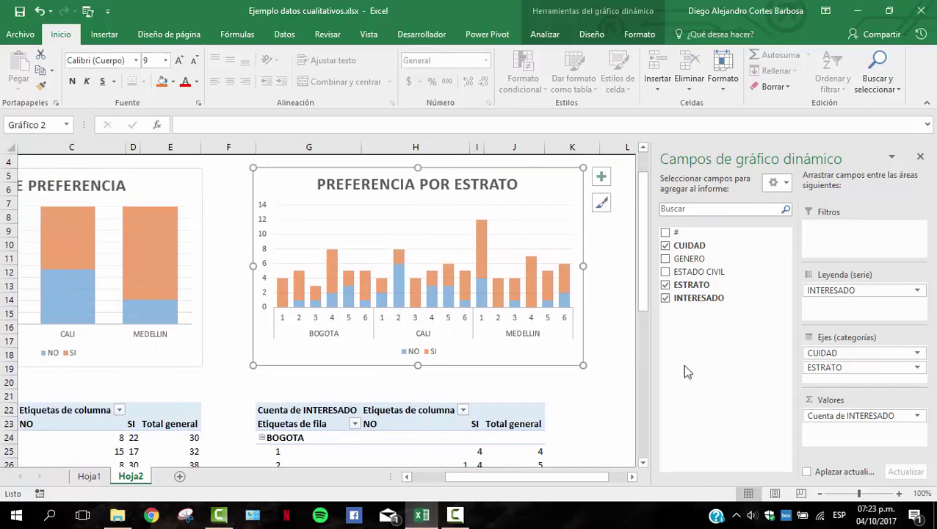
Remove the CUIDAD field from the ESTRATO chart's axis categories and close the field list.
drag(830, 355, 734, 332)
scroll(575, 385, down, 1)
scroll(586, 372, up, 1)
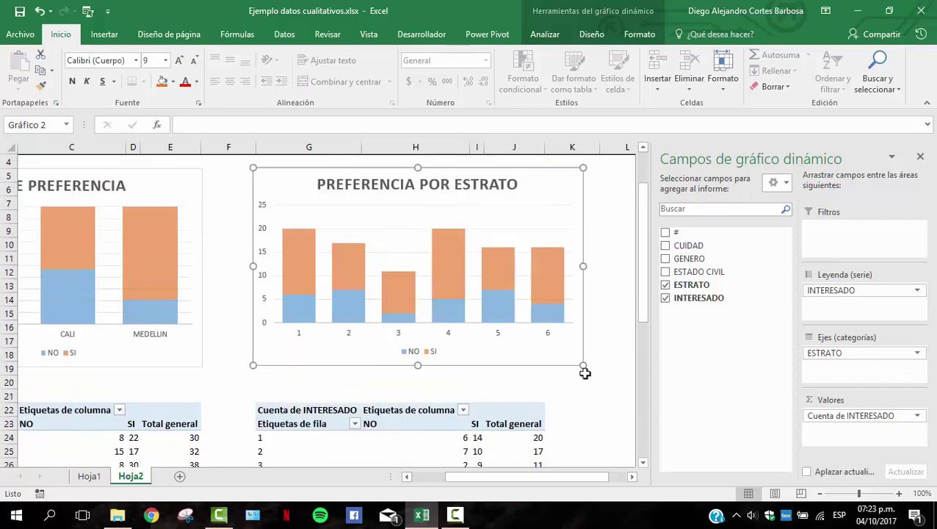
click(920, 156)
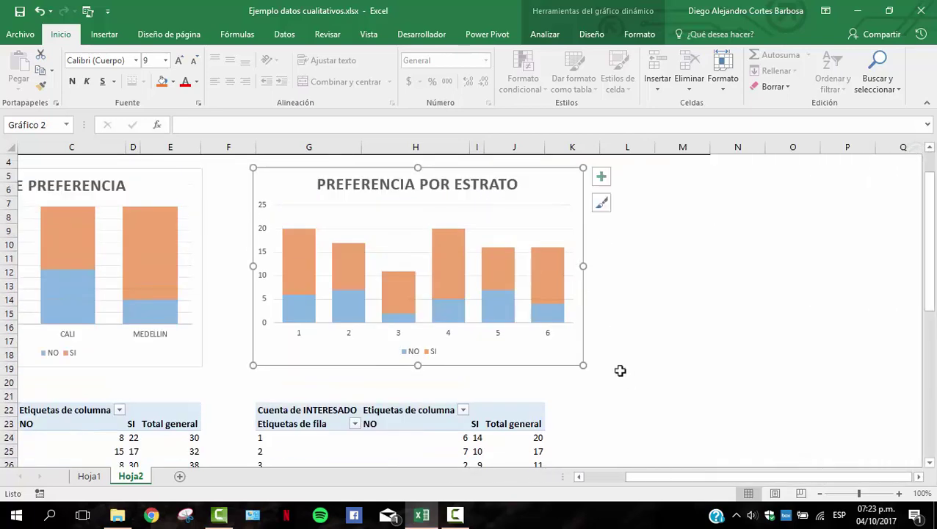
Insert a slicer for the CUIDAD field connected to the PREFERENCIA POR ESTRATO chart, and close the field list.
right_click(545, 180)
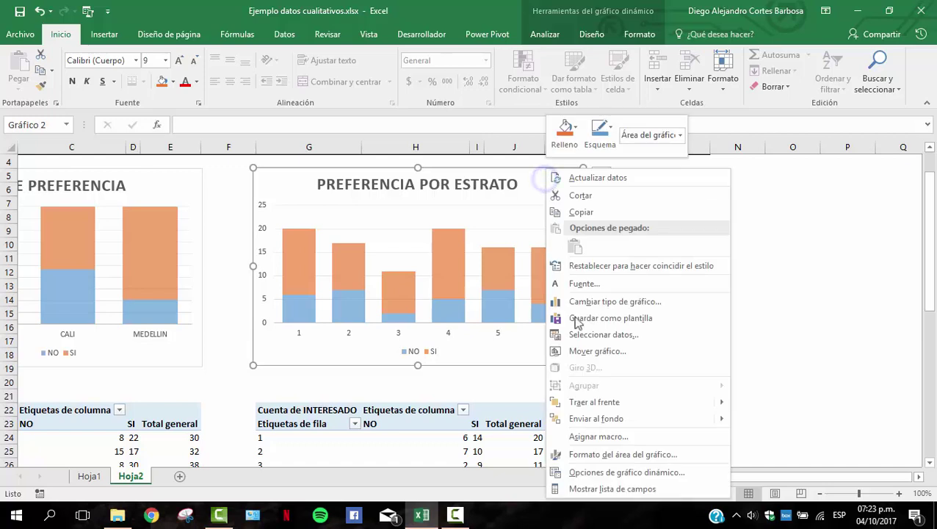
click(609, 489)
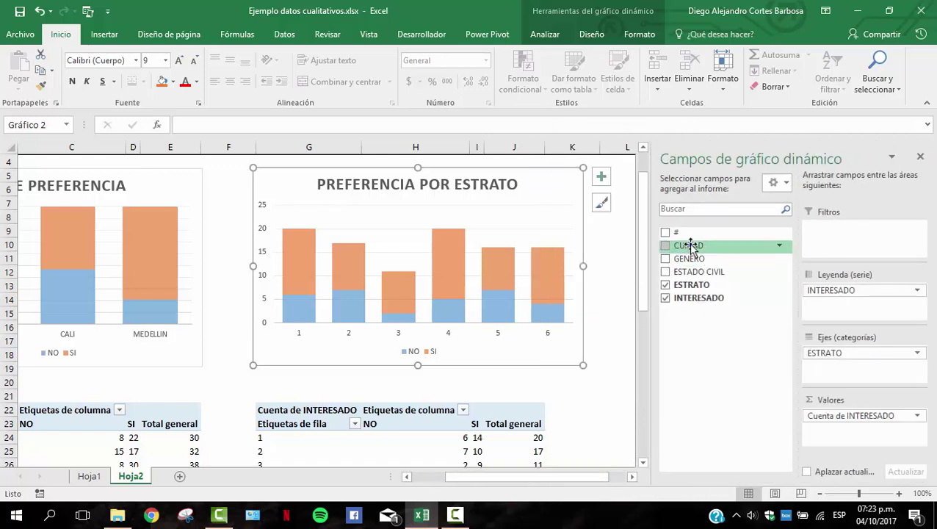
right_click(690, 246)
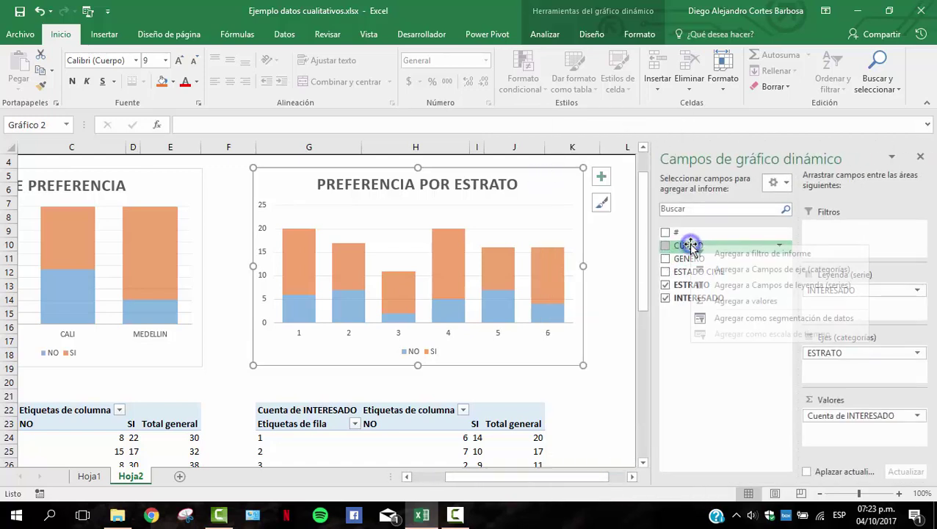
click(743, 320)
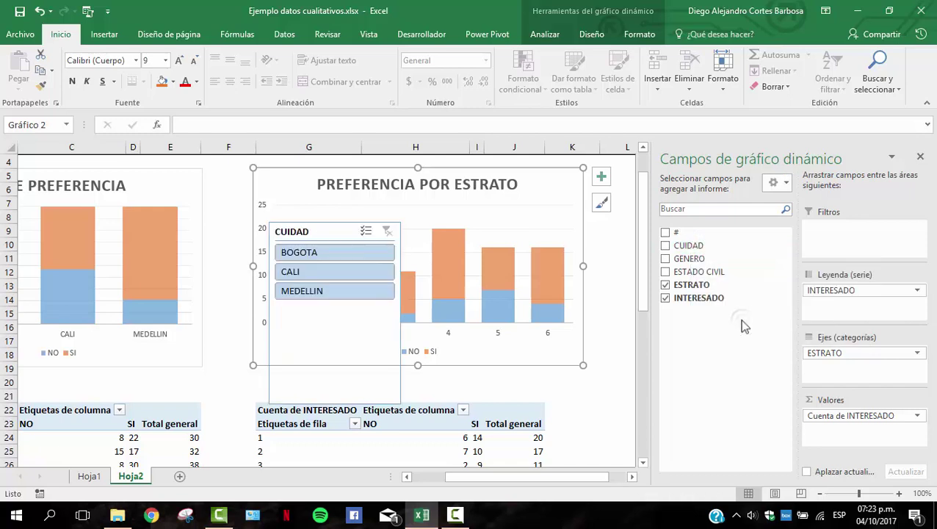
click(922, 159)
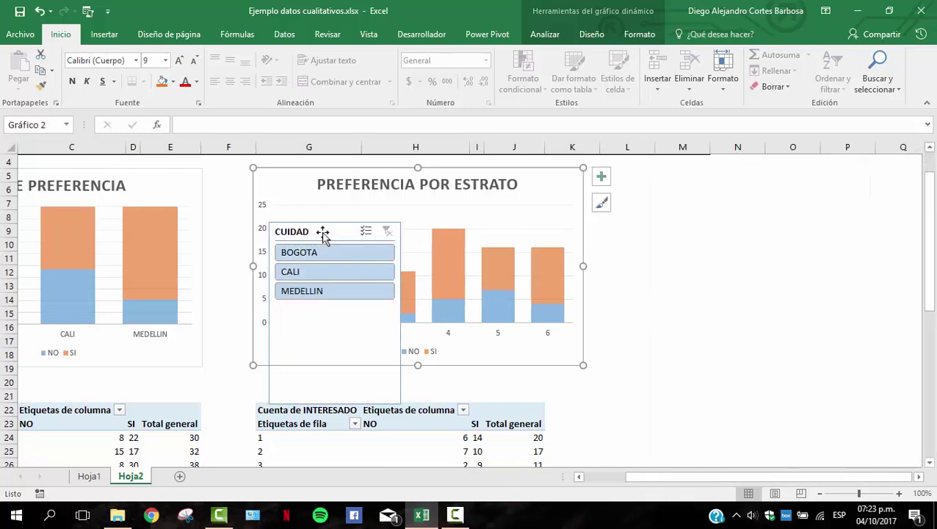
Move the CUIDAD slicer beside the PREFERENCIA POR ESTRATO chart and shorten it to fit its three cities.
drag(362, 232, 647, 179)
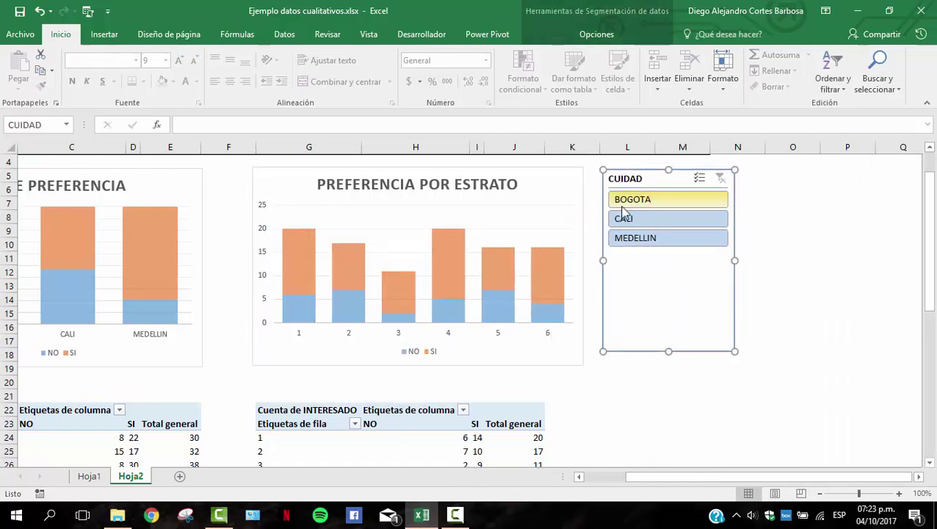
drag(665, 350, 656, 261)
click(656, 357)
Filter the PREFERENCIA POR ESTRATO chart with the CUIDAD slicer by BOGOTA, CALI and MEDELLIN in turn, ending on BOGOTA.
click(643, 201)
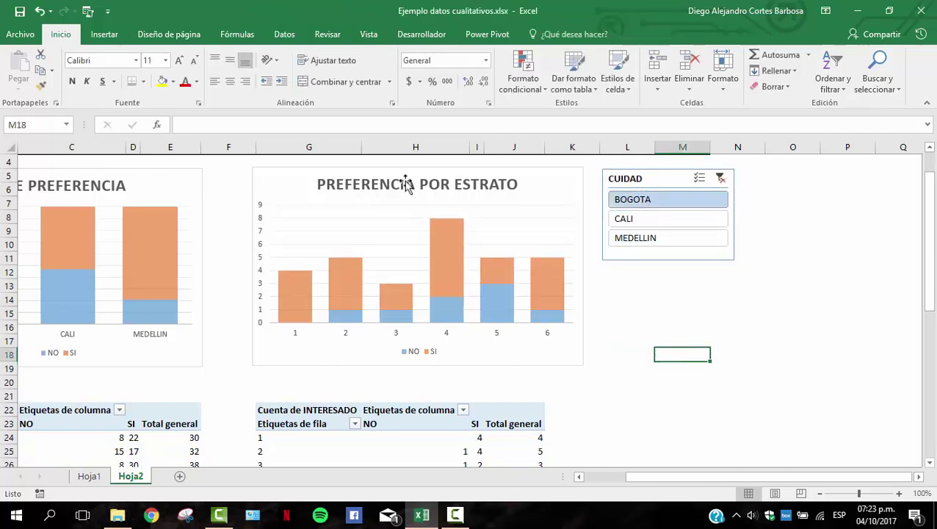
click(644, 222)
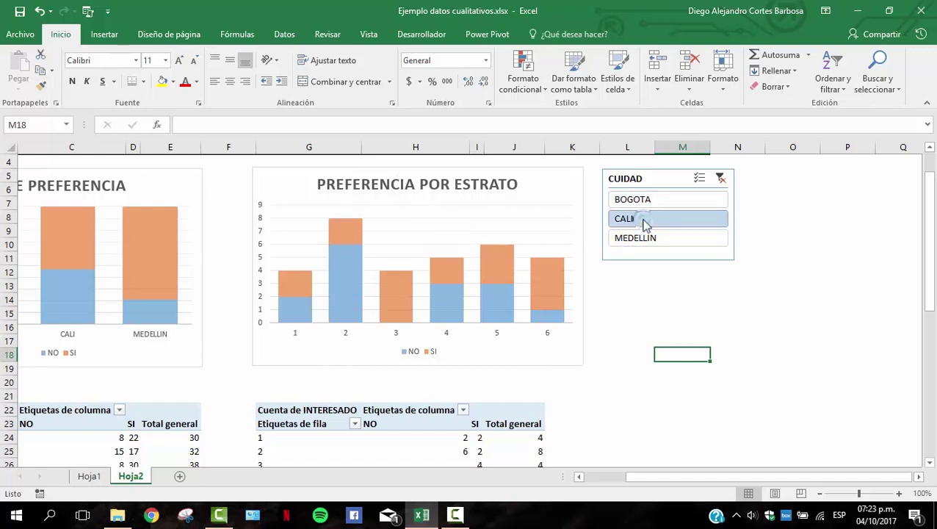
click(637, 240)
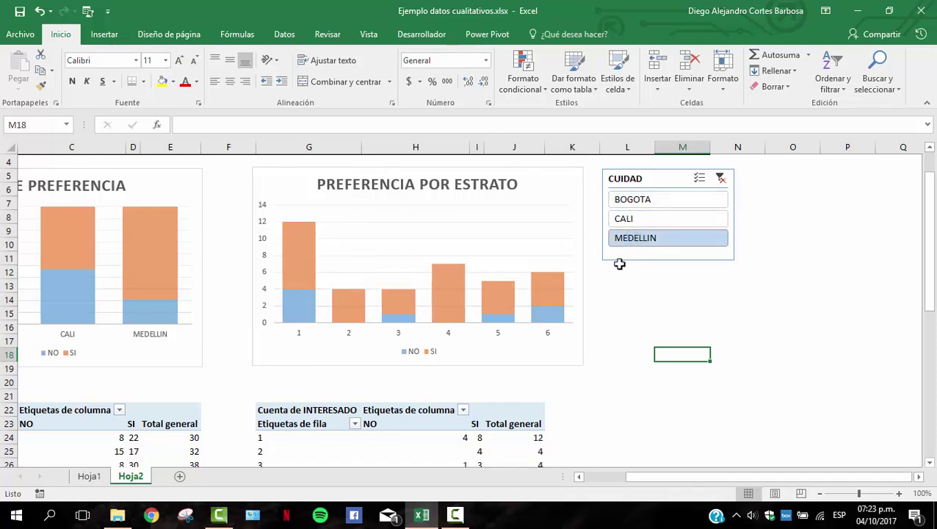
click(647, 202)
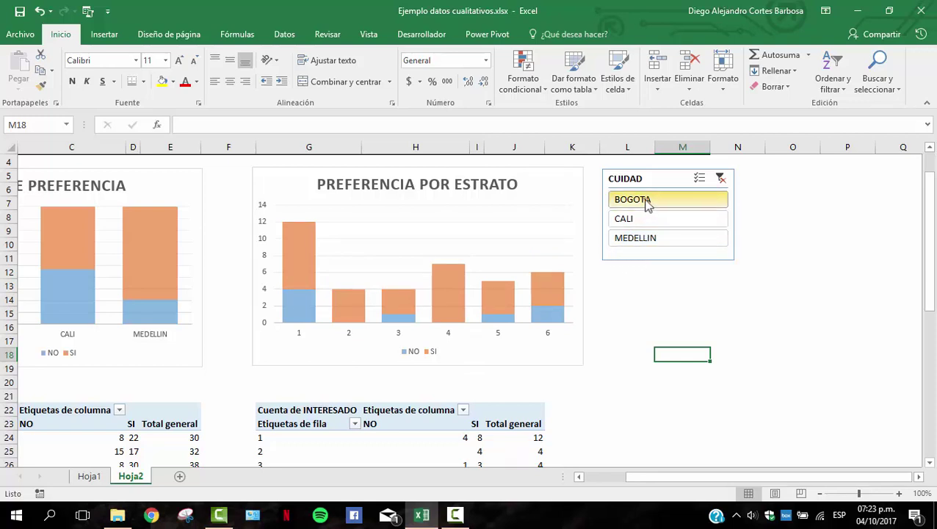
Filter the PREFERENCIA POR ESTRATO chart by BOGOTA with MEDELLIN, by BOGOTA with CALI, and finally by all three cities.
ctrl+click(652, 238)
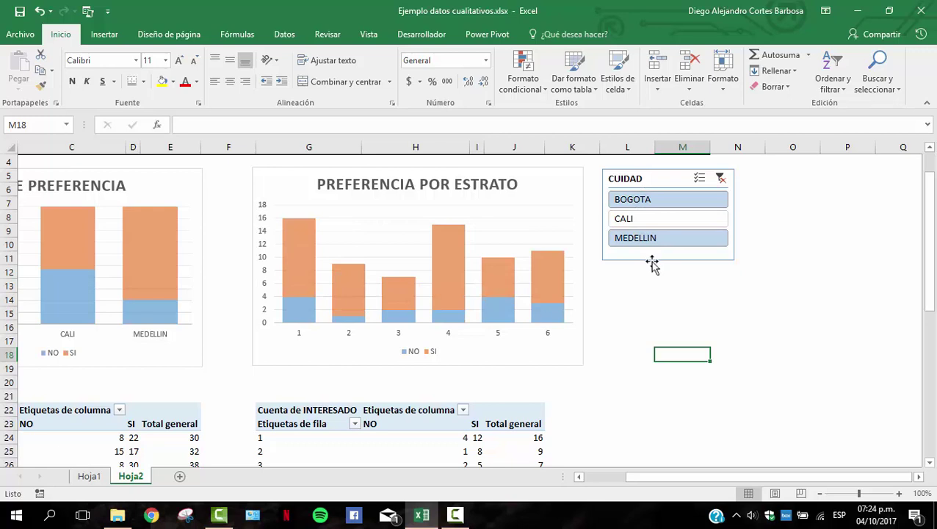
click(646, 220)
click(644, 204)
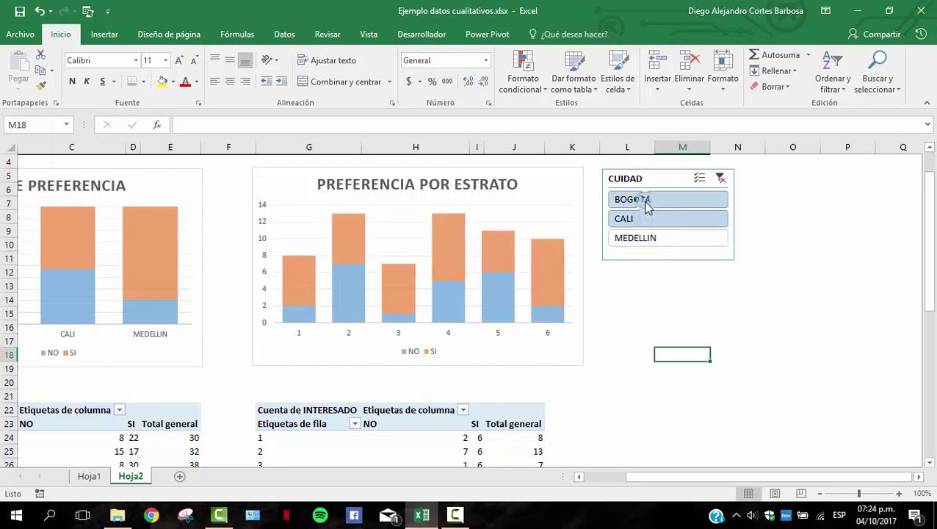
drag(643, 204, 644, 242)
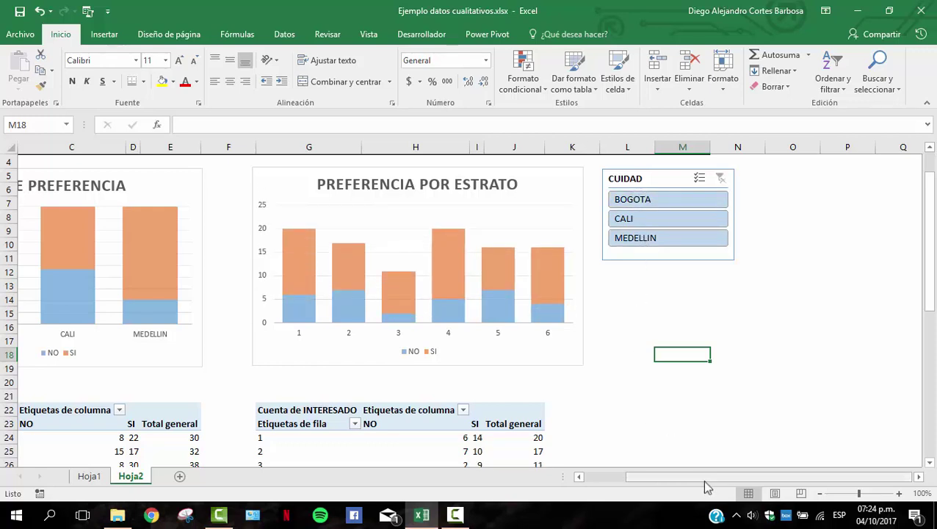
Inspect the CUIDAD slicer's report connections in an enlarged dialog listing all pivot tables, and leave them unedited.
drag(705, 485, 684, 484)
scroll(715, 336, up, 1)
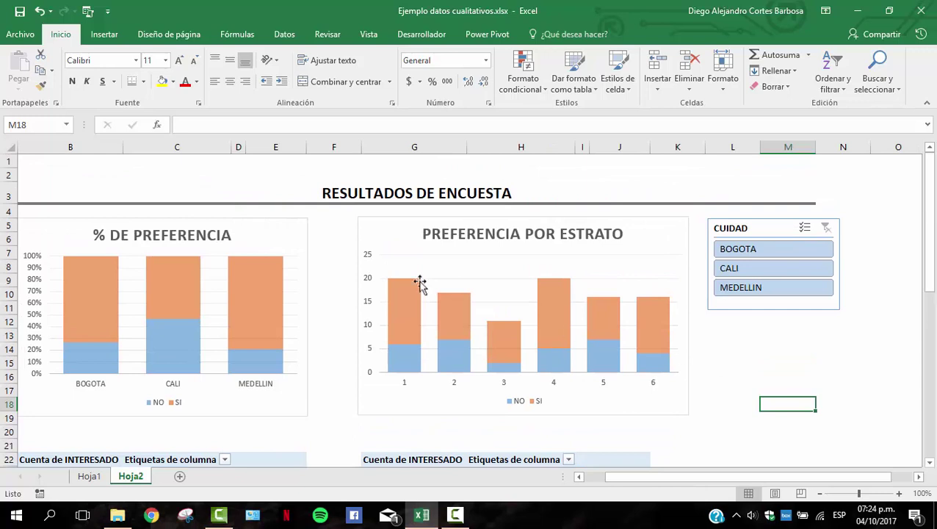
click(729, 224)
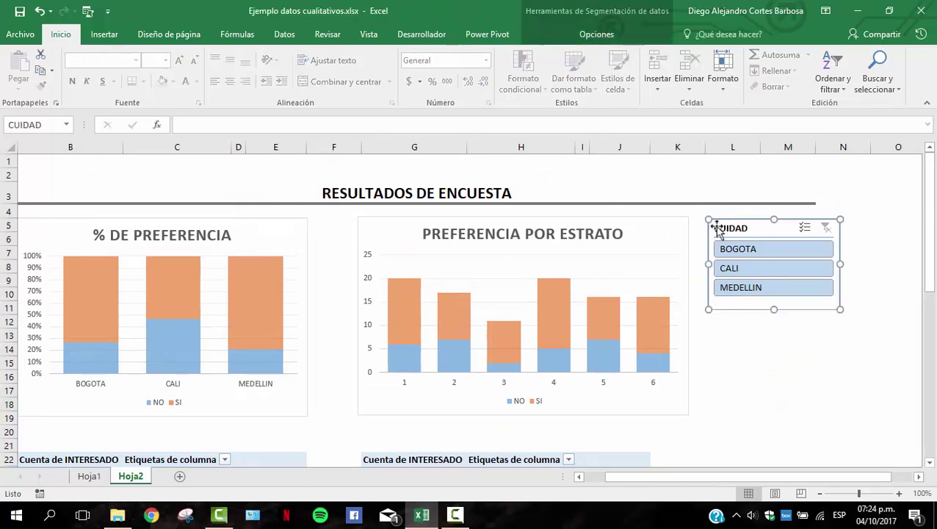
click(235, 222)
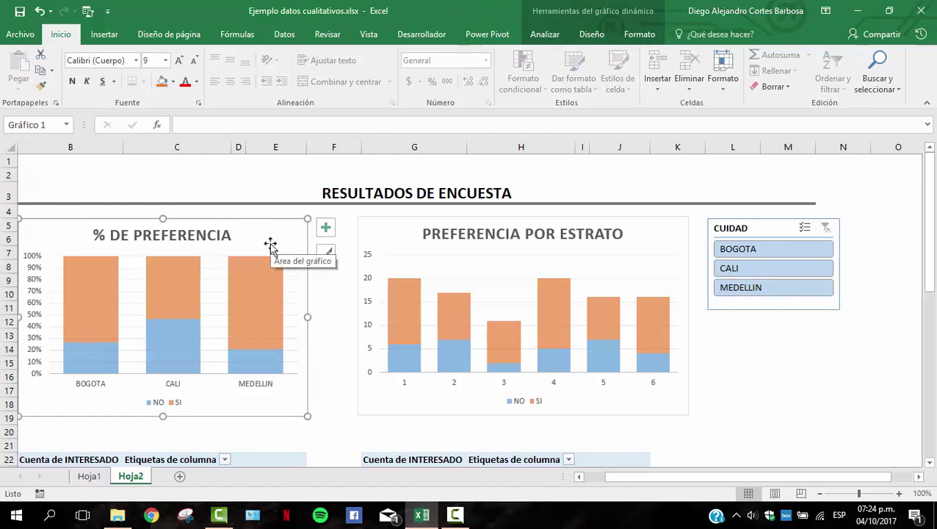
click(730, 229)
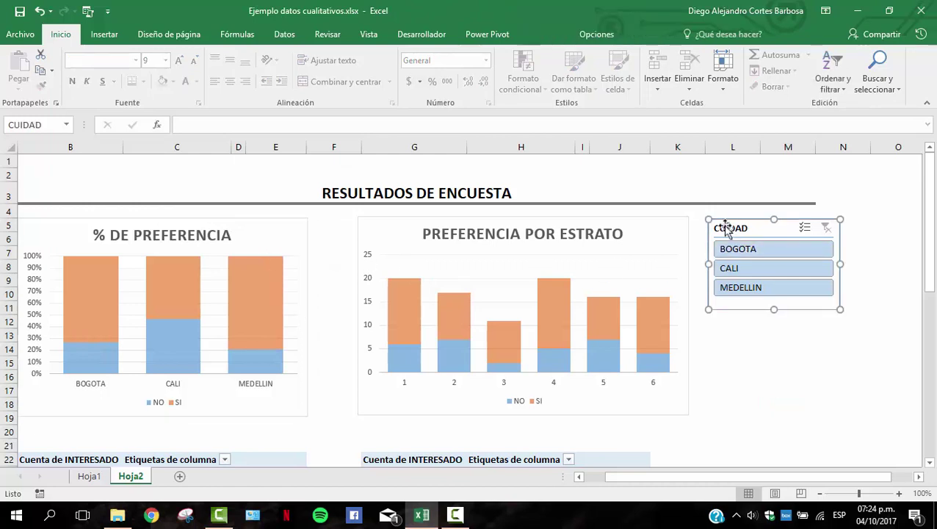
right_click(725, 228)
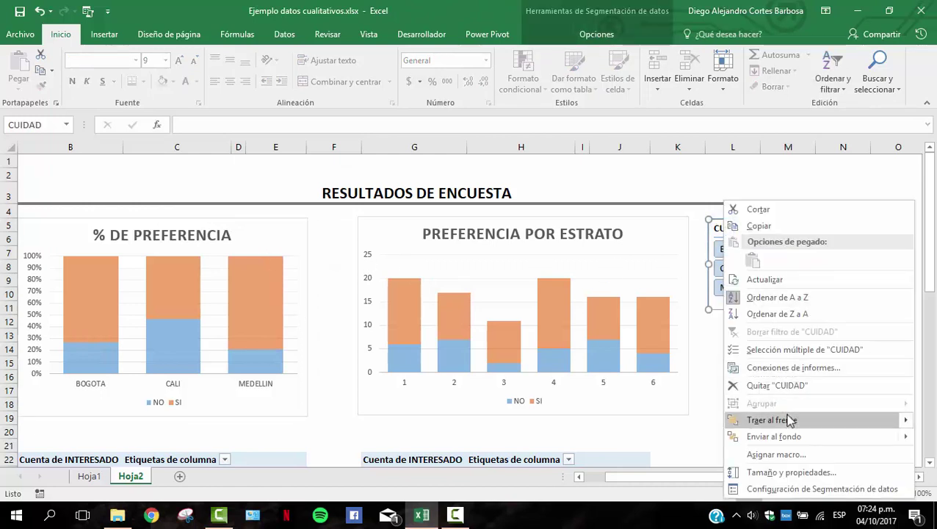
click(781, 367)
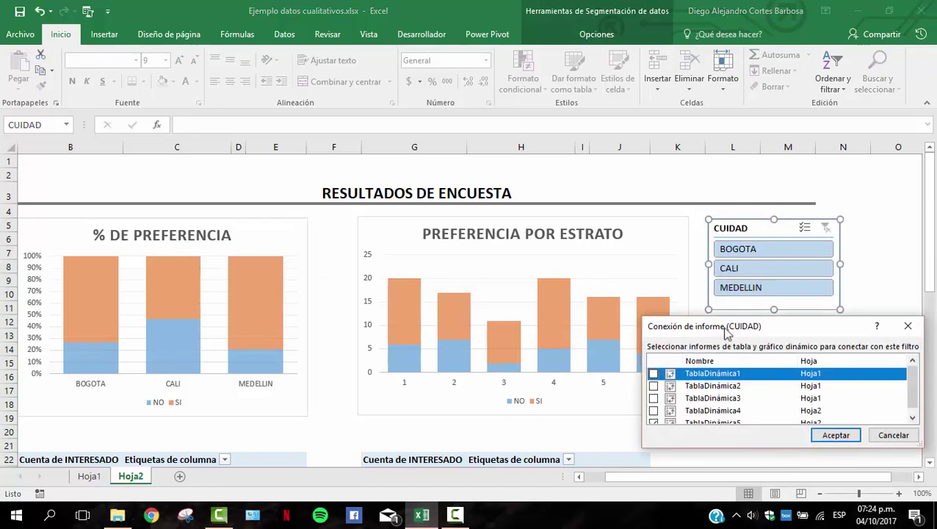
drag(725, 330, 690, 229)
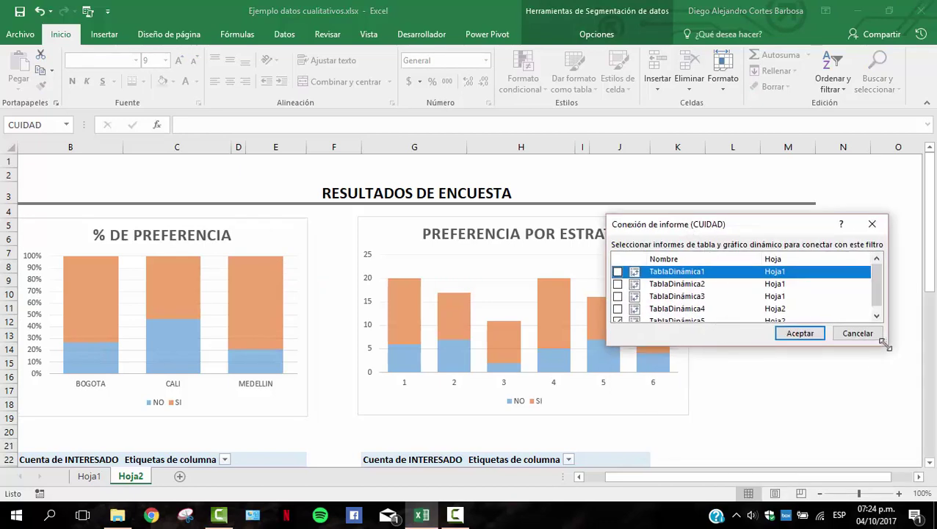
drag(886, 346, 891, 414)
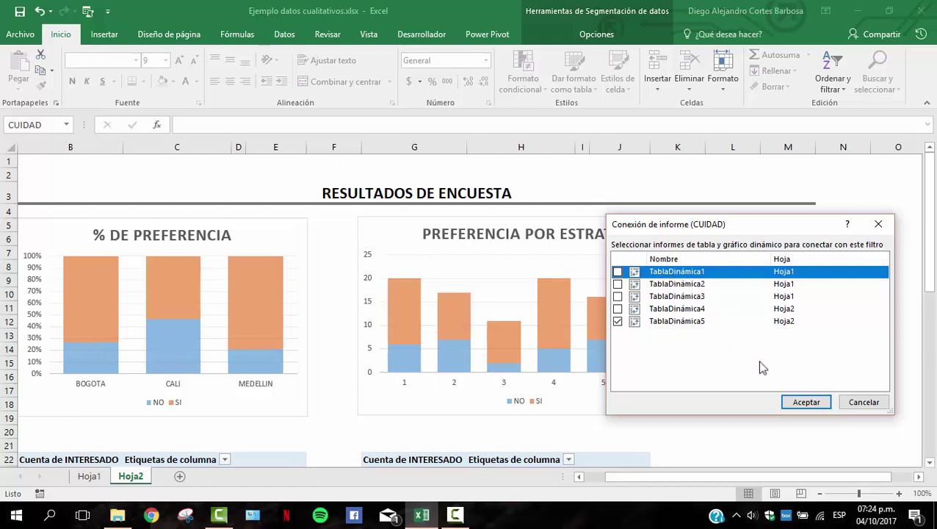
click(856, 403)
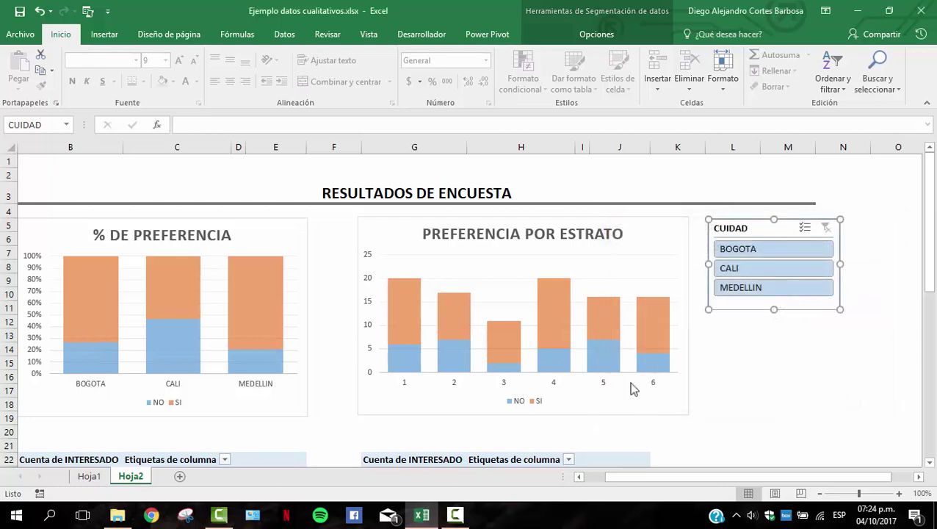
Rename the pivot table of interest by city below the % DE PREFERENCIA chart as "% PREFERENCIA".
click(267, 419)
scroll(271, 426, down, 3)
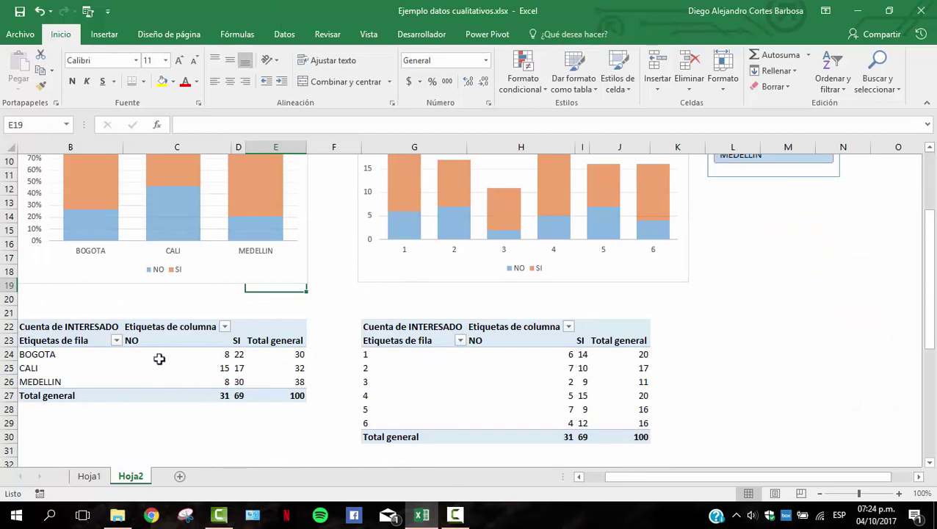
click(170, 356)
right_click(173, 357)
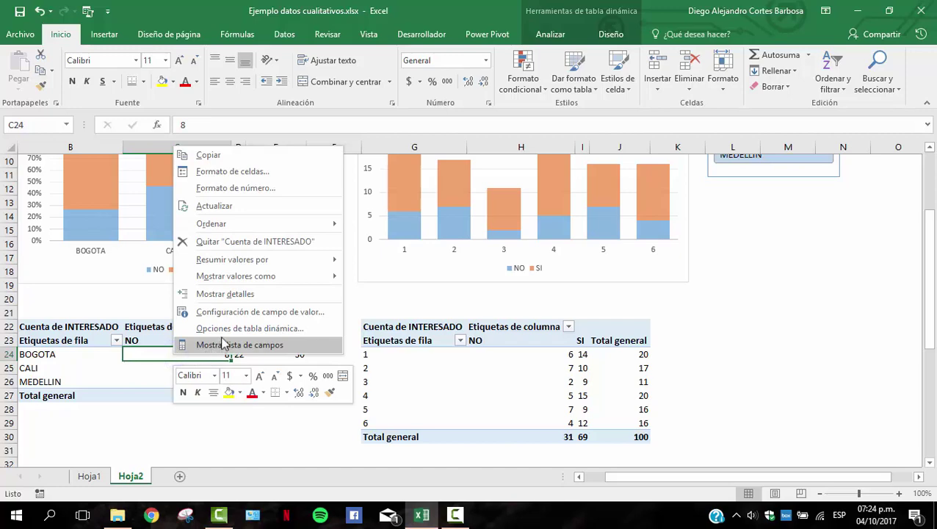
click(220, 328)
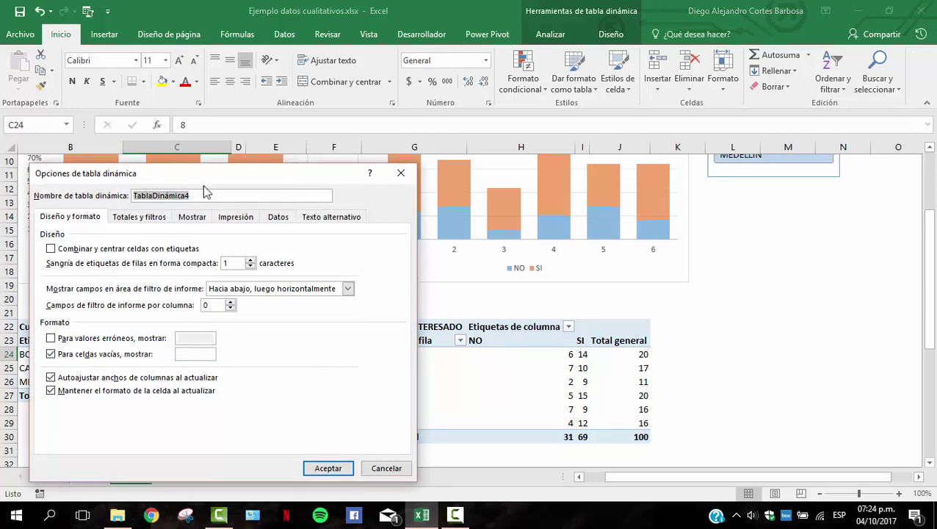
drag(206, 176, 208, 257)
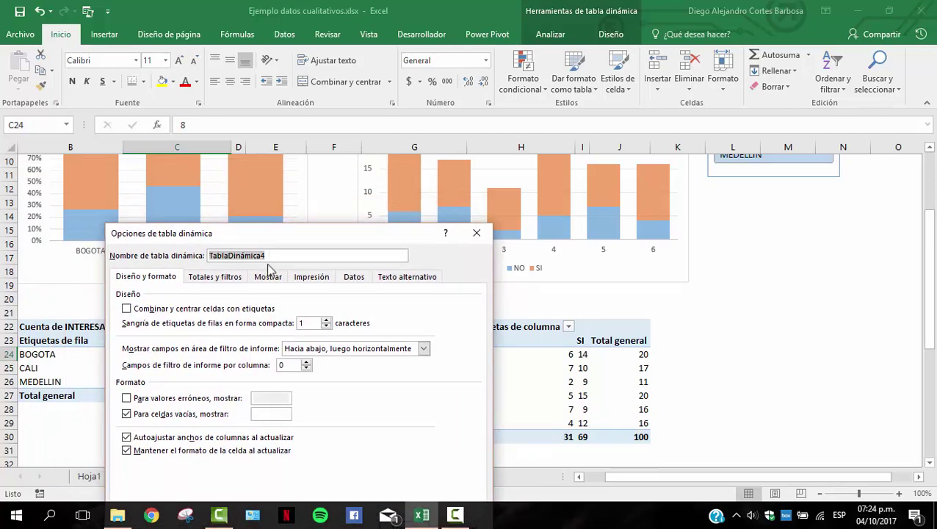
text(5)
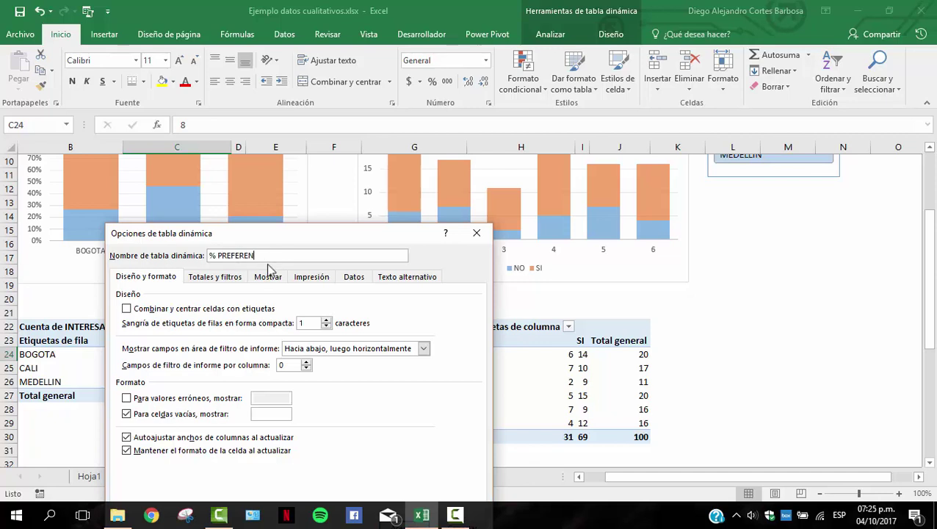
text( PREFERENCIA)
key(Return)
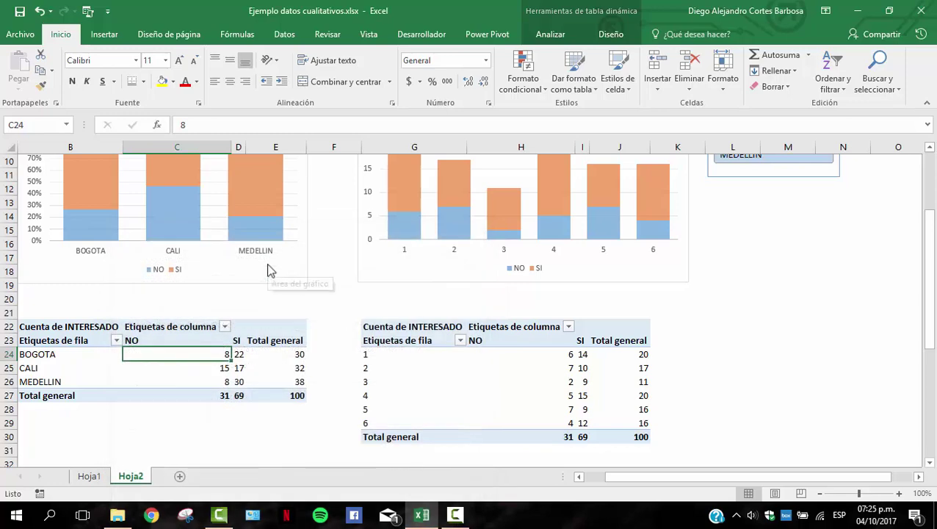
Connect the CUIDAD slicer to the % PREFERENCIA pivot table through its report connections.
scroll(320, 314, up, 2)
click(735, 178)
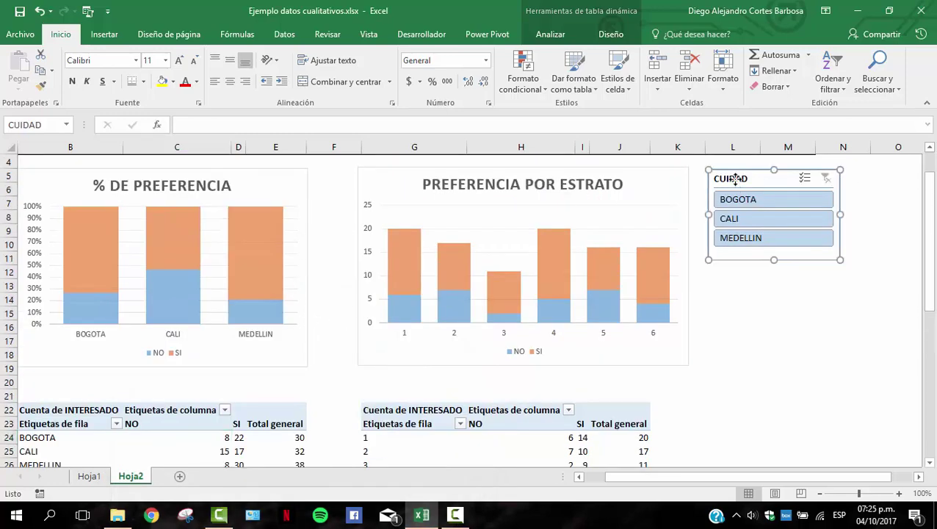
right_click(737, 183)
click(772, 348)
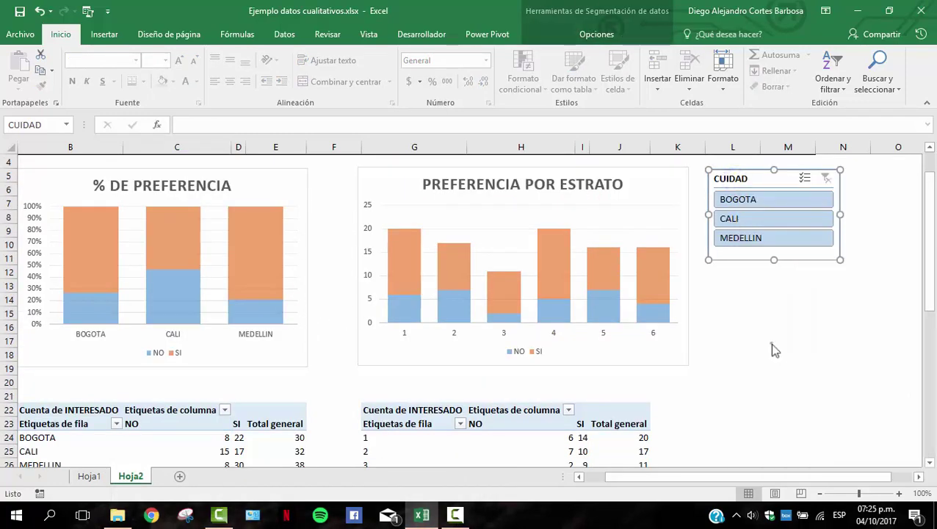
click(617, 309)
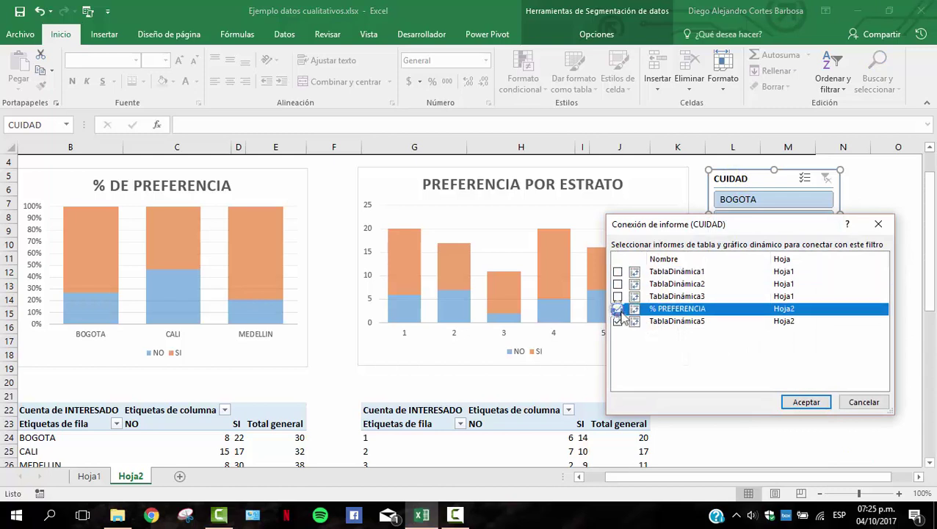
click(808, 403)
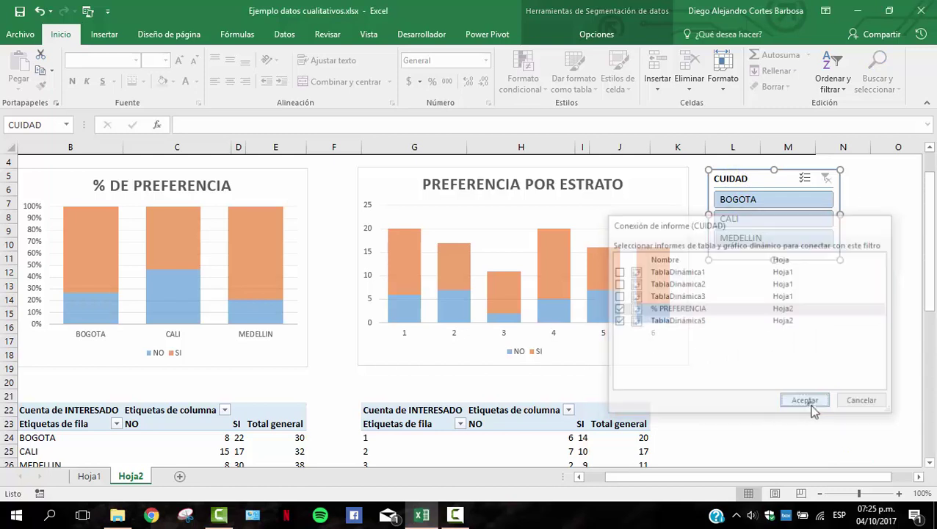
Filter both charts with the CUIDAD slicer by BOGOTA, CALI and MEDELLIN in turn, and deselect the slicer.
click(740, 201)
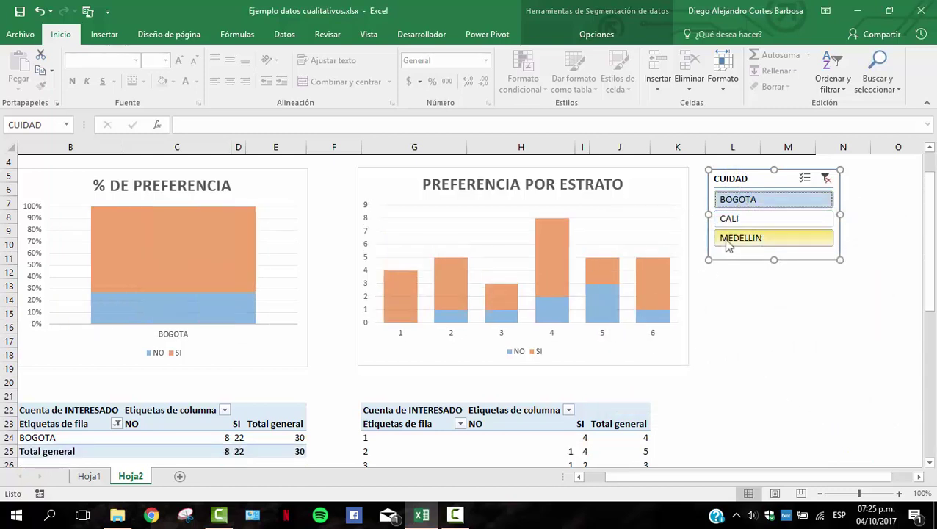
click(729, 219)
click(737, 239)
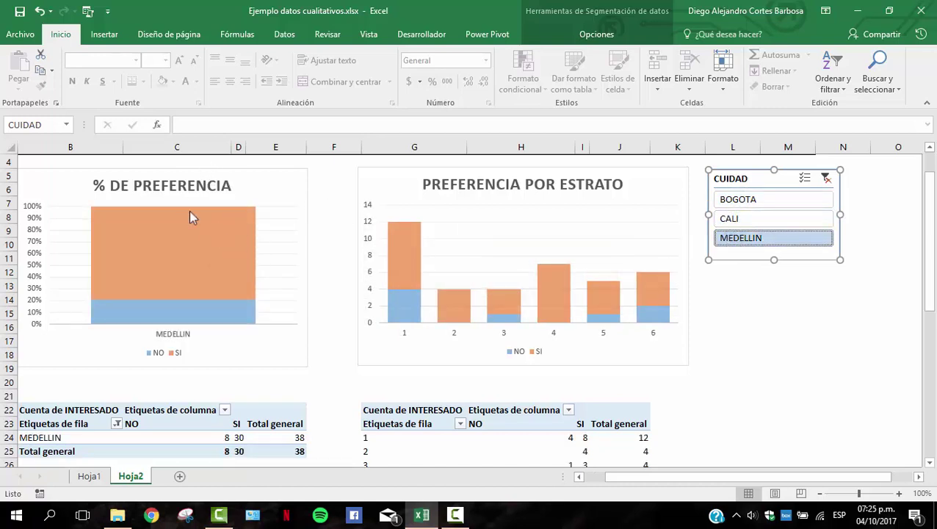
click(735, 329)
Clear the CUIDAD slicer's filter so both charts cover all cities.
scroll(730, 328, up, 1)
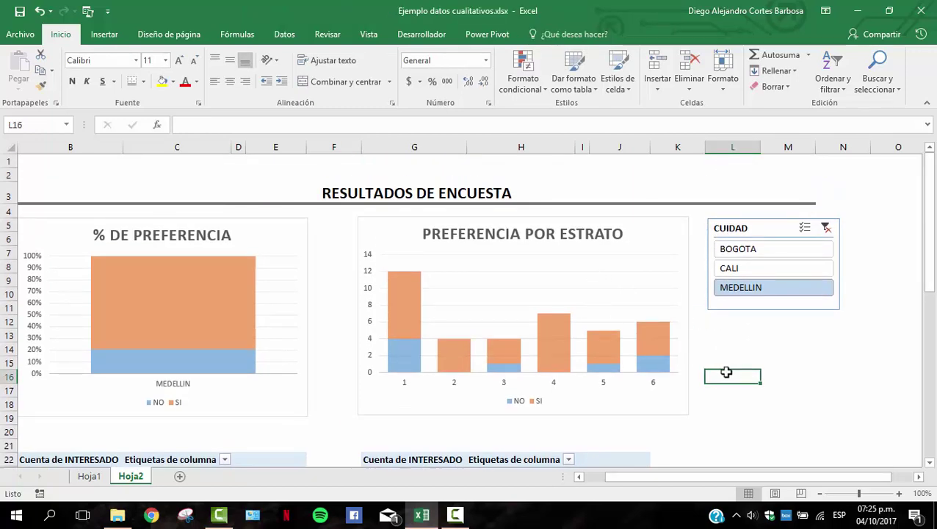
scroll(726, 373, down, 1)
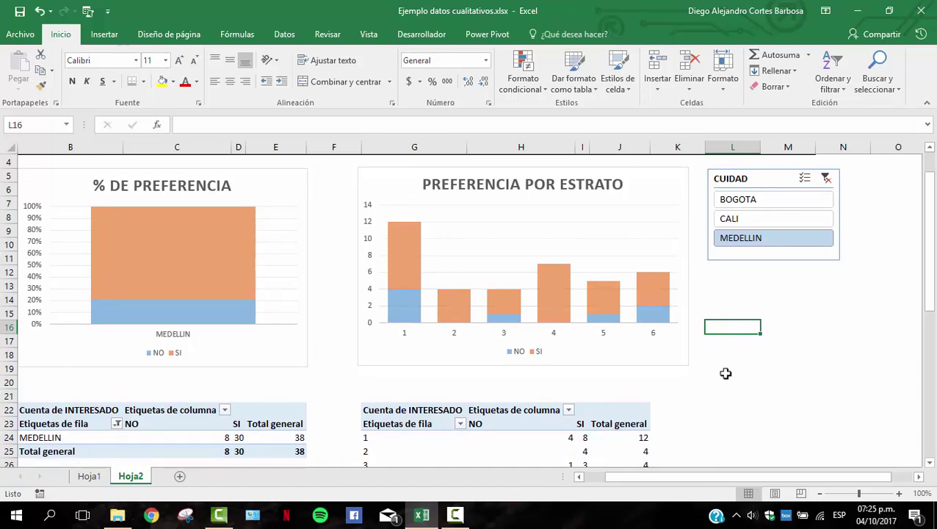
scroll(726, 373, down, 1)
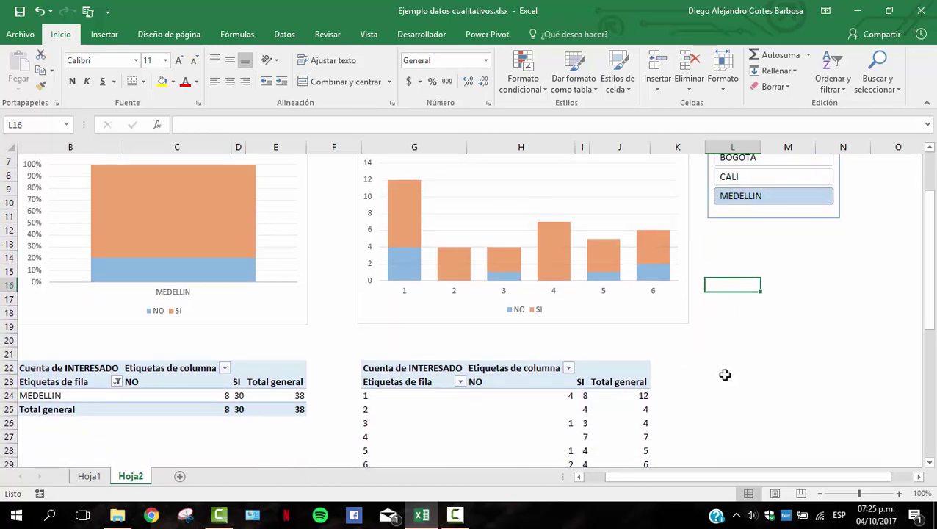
scroll(726, 374, up, 1)
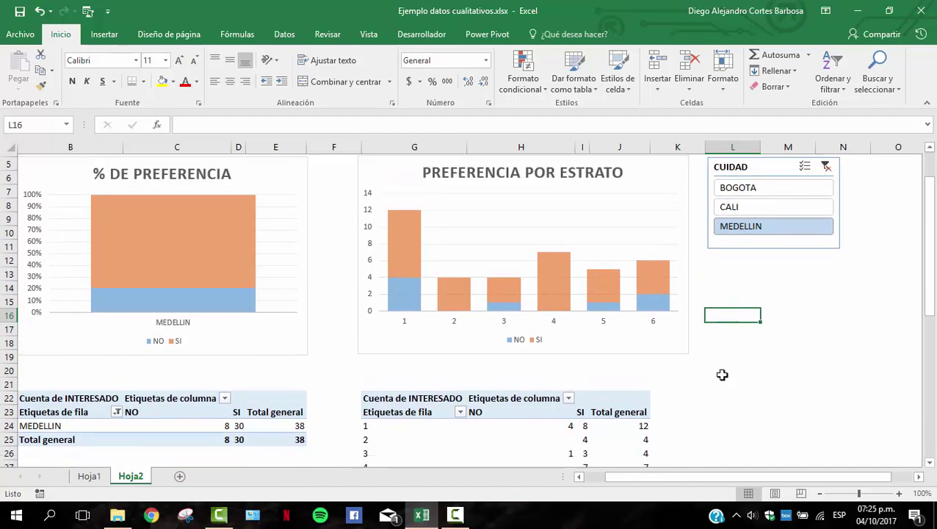
scroll(721, 374, down, 1)
scroll(722, 374, up, 1)
click(825, 179)
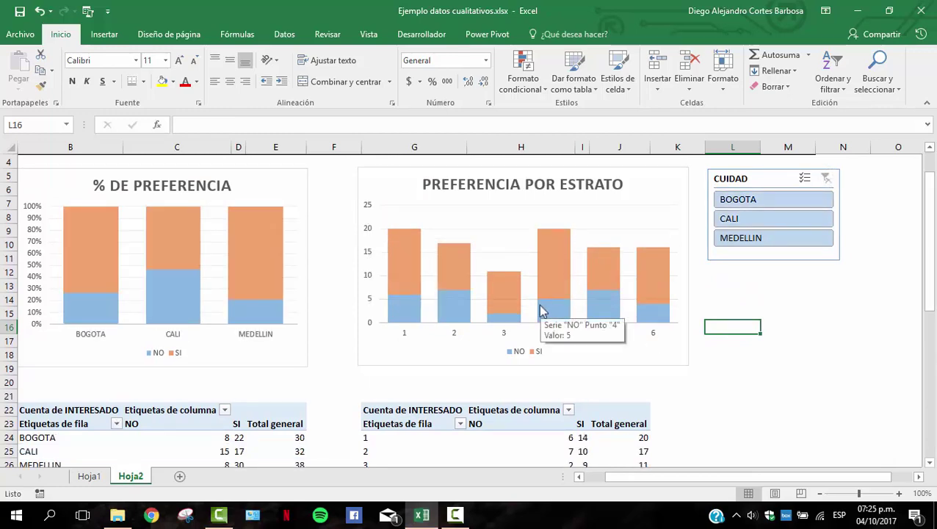
Review the RESULTADOS DE ENCUESTA sheet from its title and charts down to the two pivot tables.
scroll(621, 418, up, 1)
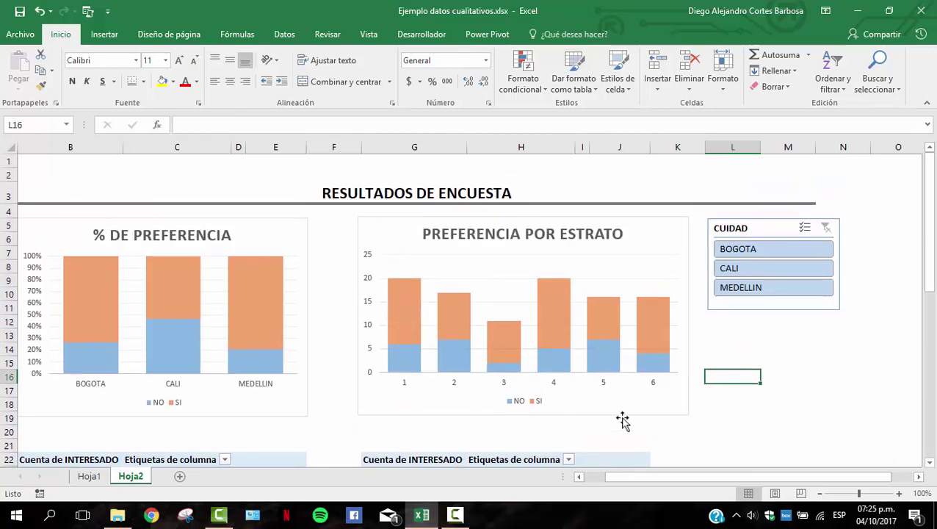
drag(722, 477, 558, 383)
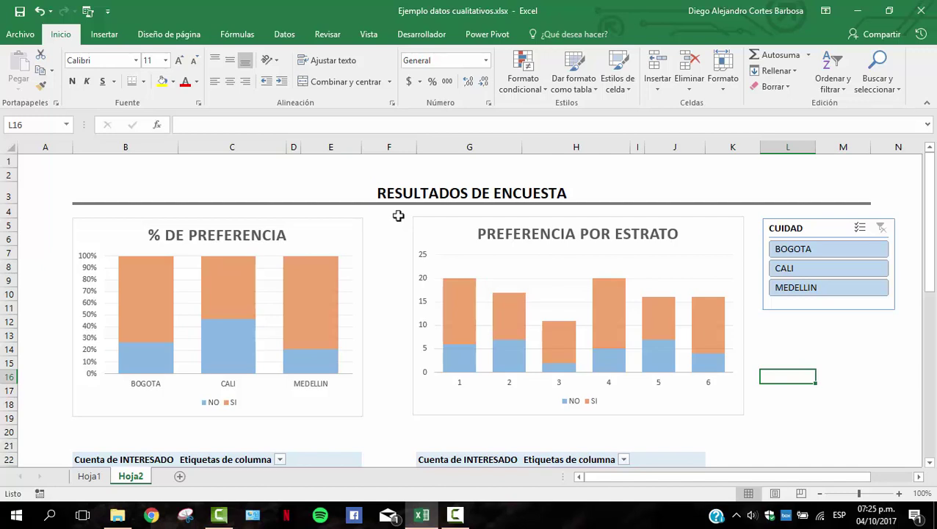
click(350, 188)
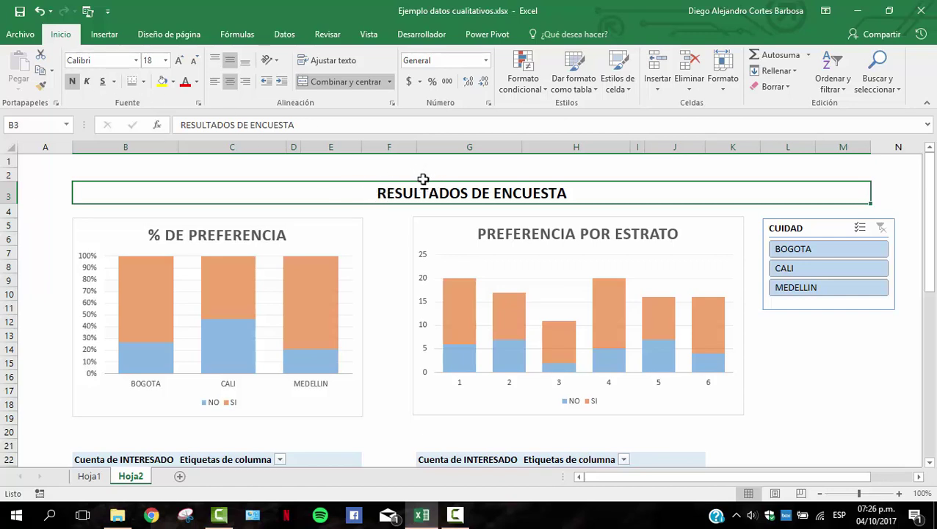
scroll(435, 302, down, 3)
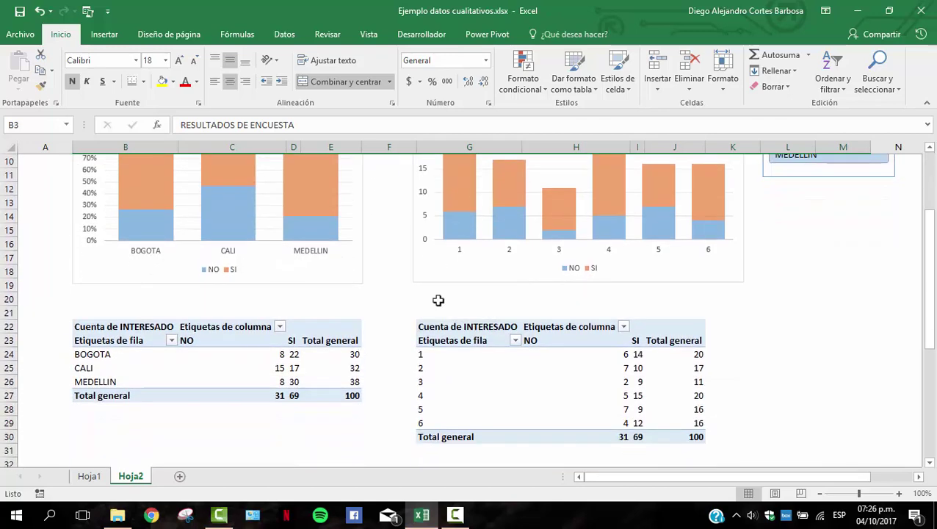
scroll(438, 300, up, 3)
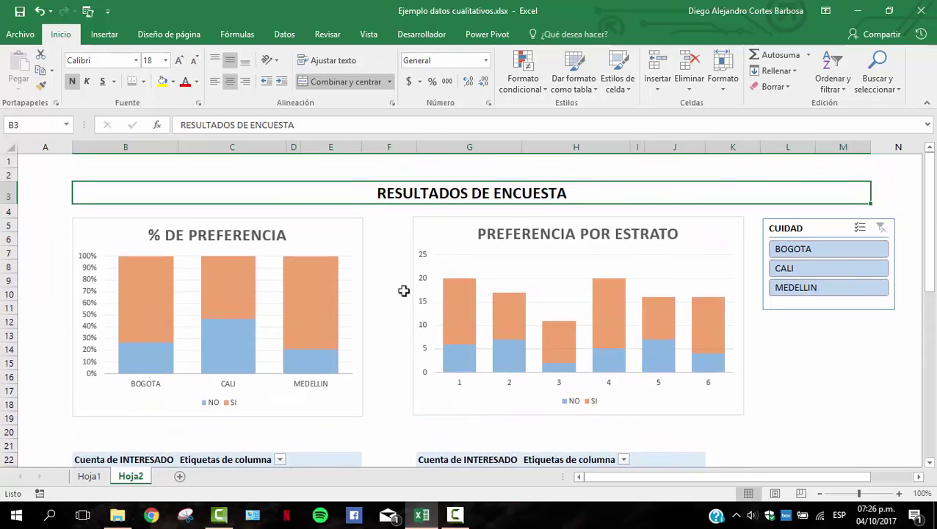
click(391, 177)
click(393, 187)
scroll(403, 428, down, 3)
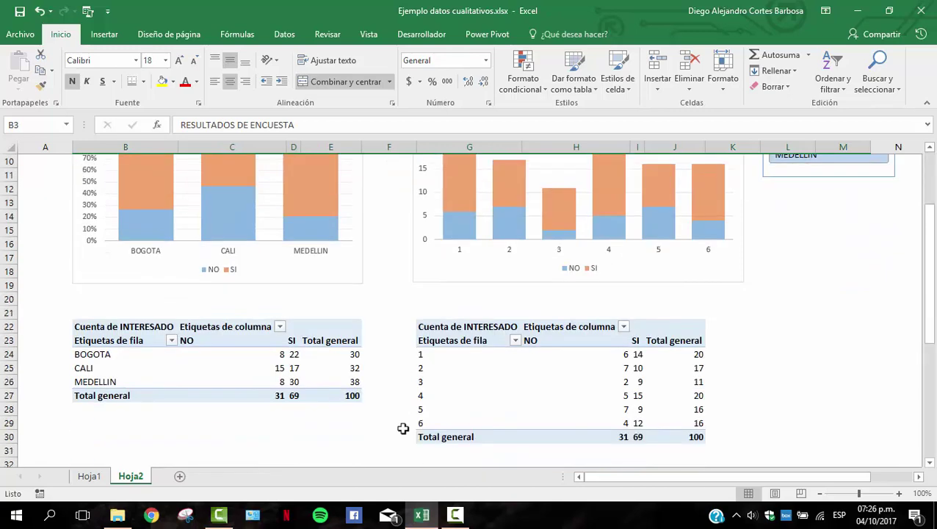
Apply the dark blue style from the first row of the Medio group to both the city and the stratum pivot tables.
click(336, 381)
click(550, 34)
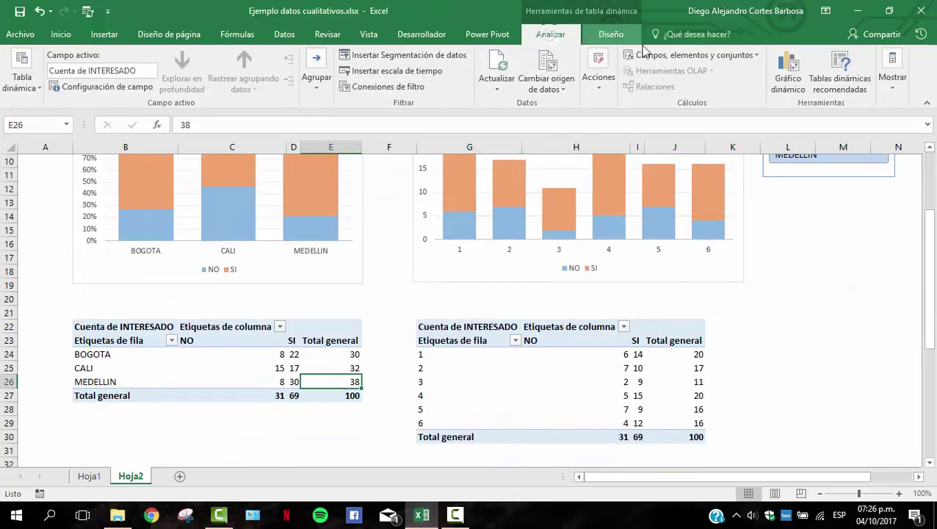
click(611, 34)
click(729, 91)
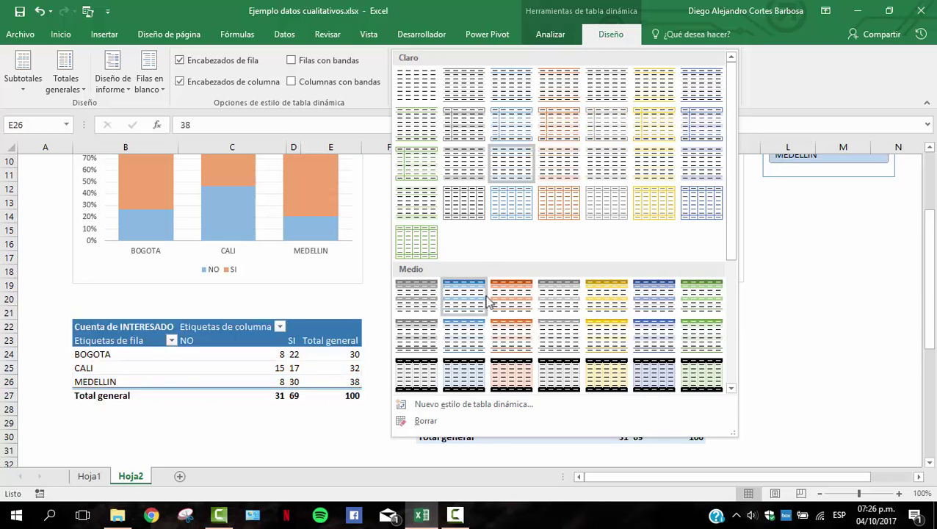
click(547, 353)
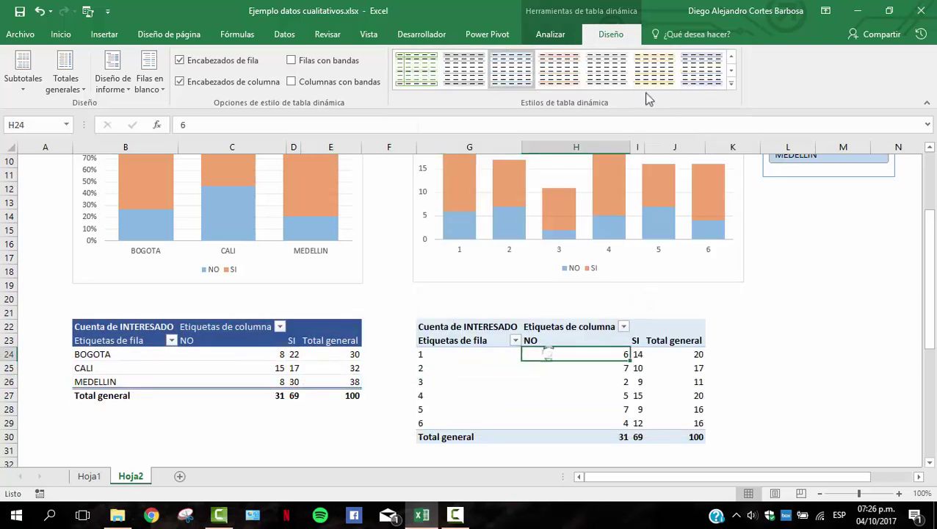
click(731, 83)
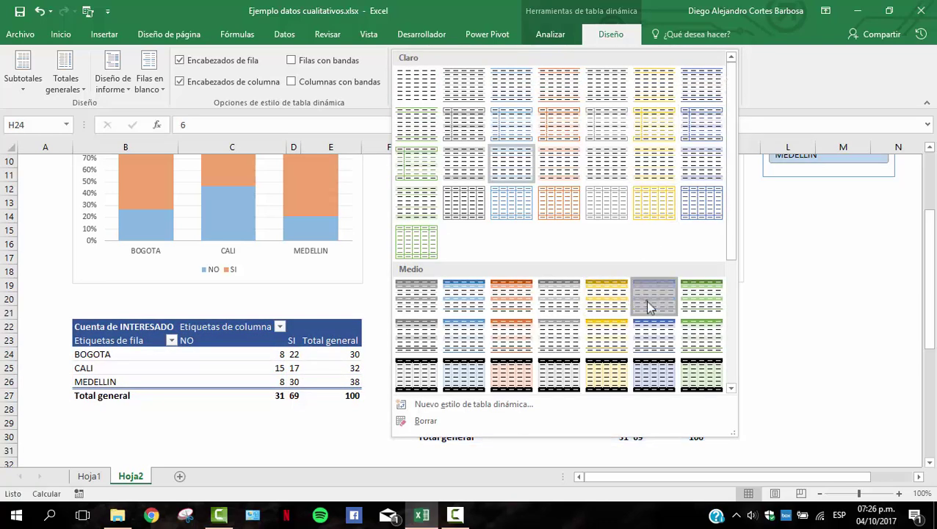
click(649, 307)
click(540, 342)
click(547, 326)
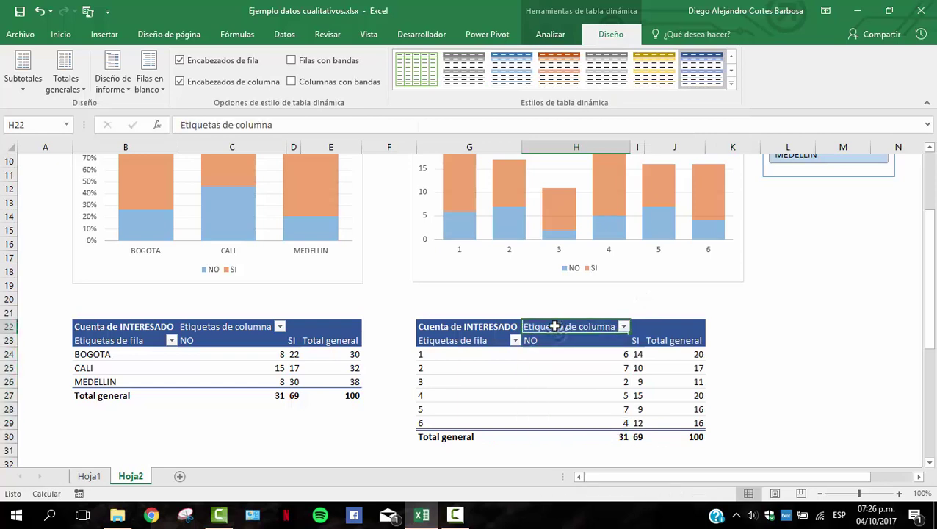
click(477, 338)
click(475, 321)
click(450, 346)
click(446, 356)
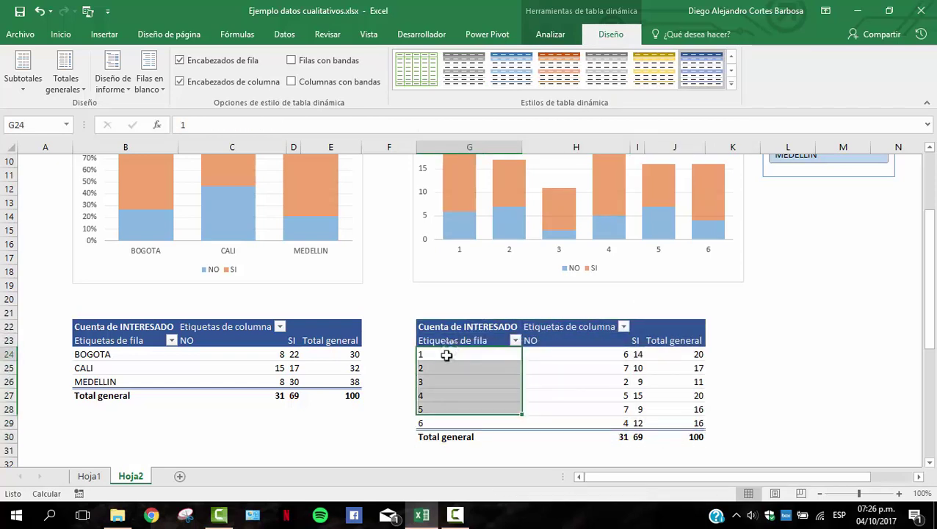
click(450, 339)
Format the RESULTADOS DE ENCUESTA title with the standard dark blue font colour and font size 20.
scroll(441, 316, up, 3)
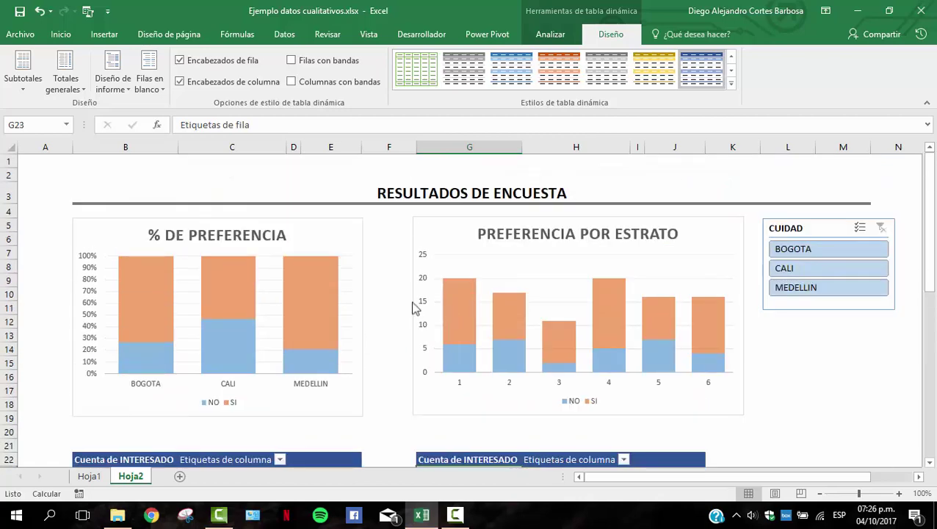
click(381, 195)
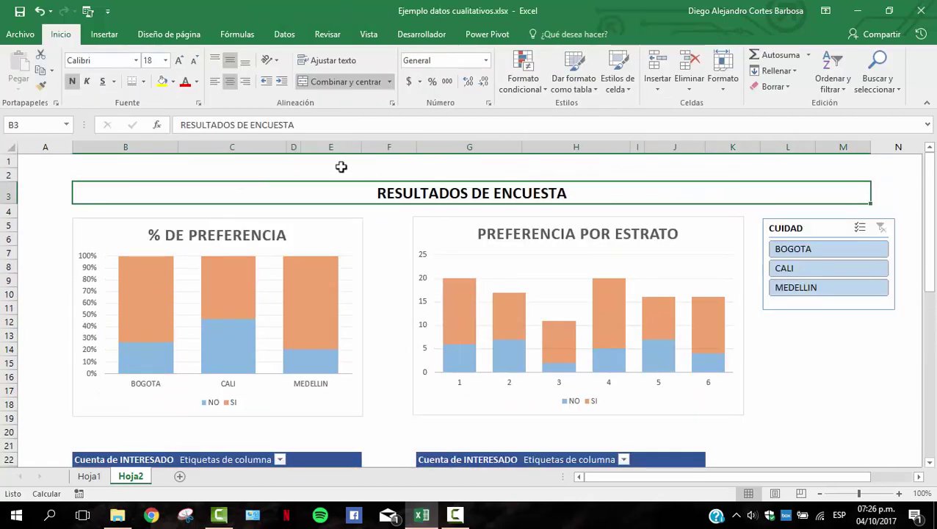
click(196, 82)
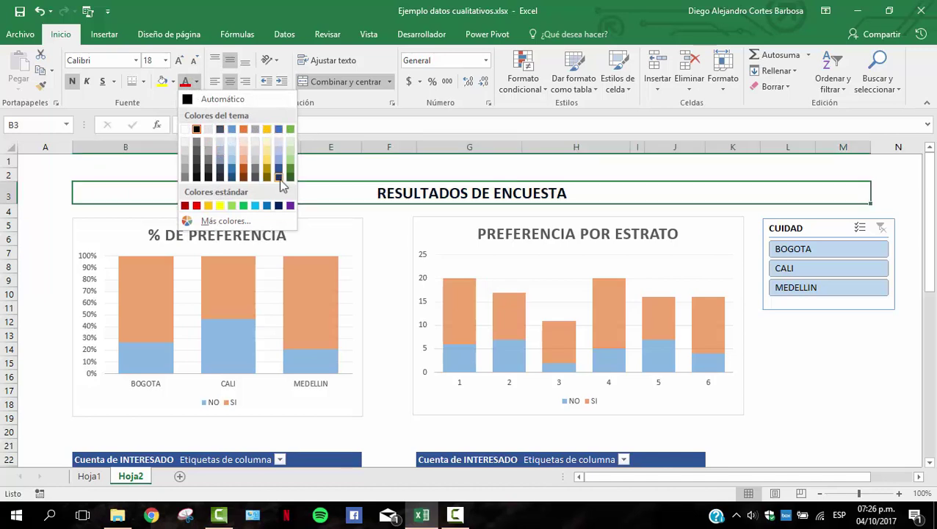
click(280, 207)
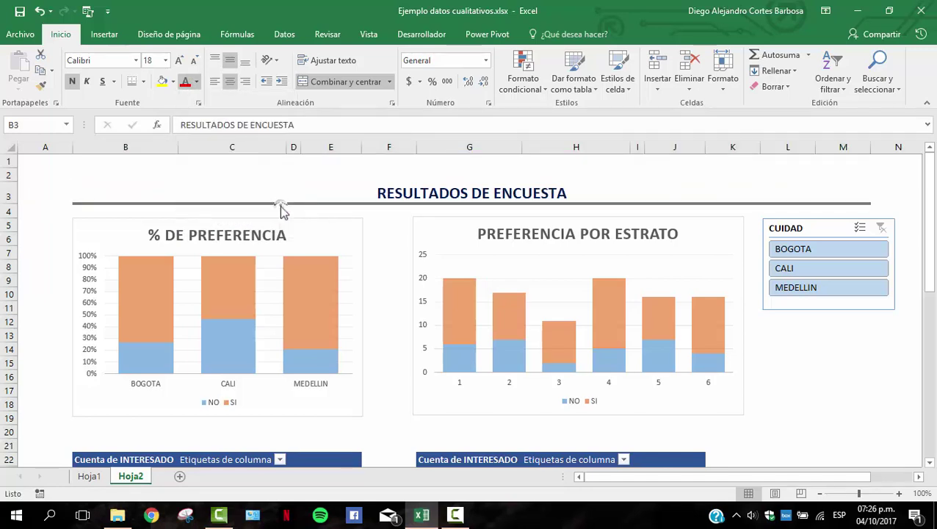
click(180, 59)
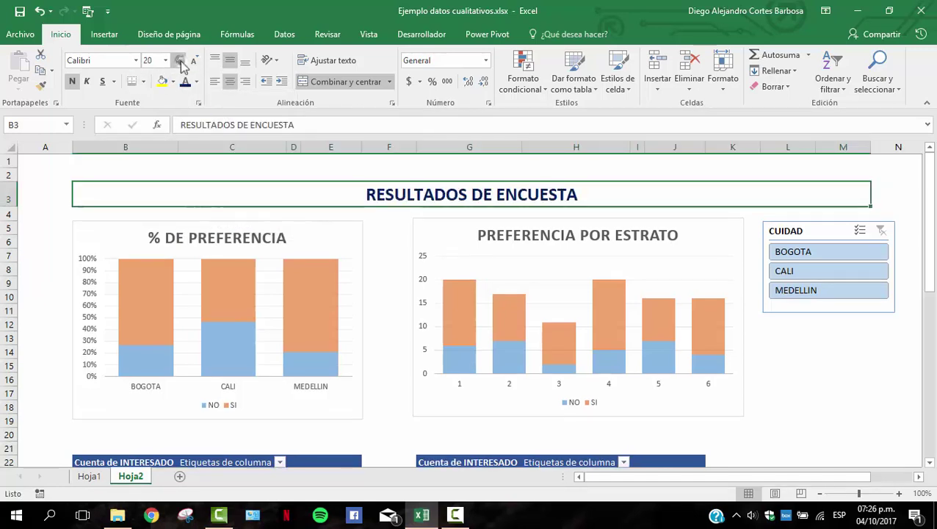
click(380, 161)
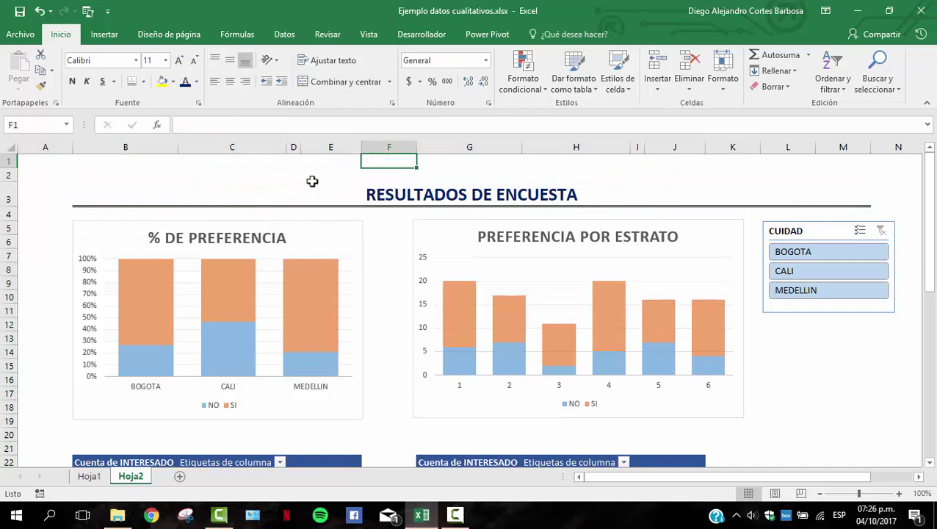
Narrow column A to a little over half its width to shrink the margin beside the charts.
click(53, 148)
drag(73, 148, 49, 148)
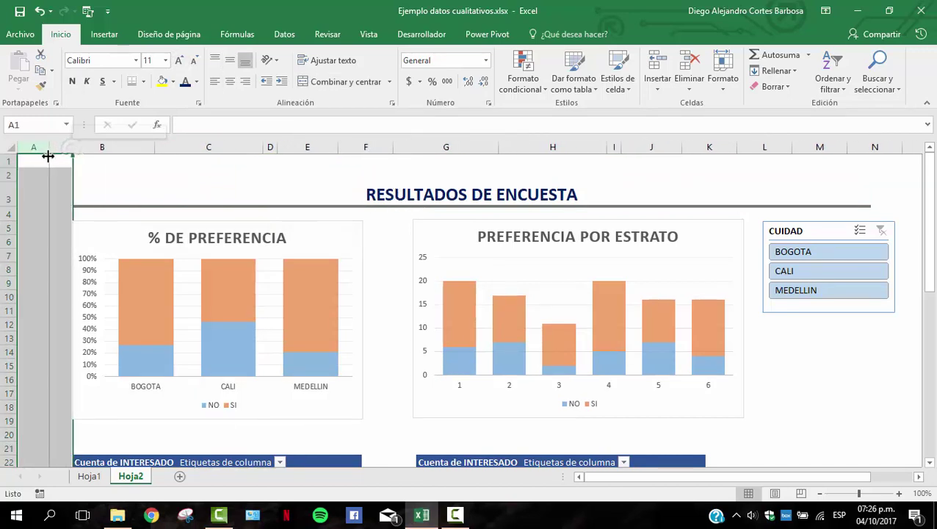
click(108, 166)
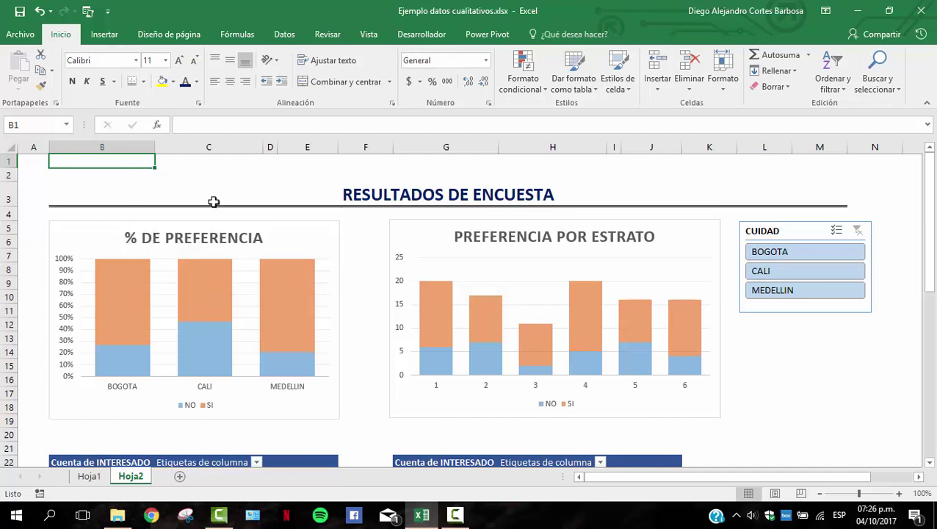
Return to Hoja1 and review the five survey questions with their answers above the data table.
click(92, 477)
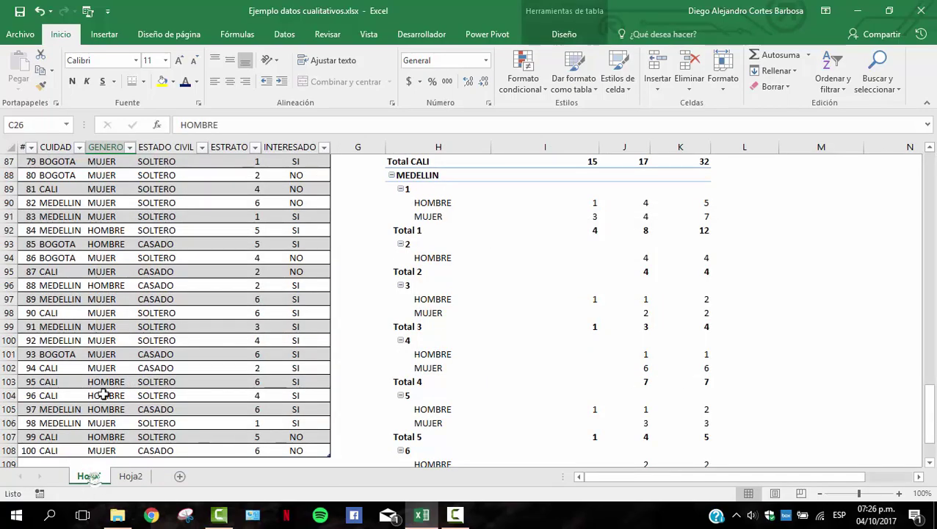
scroll(102, 388, up, 7)
scroll(147, 330, up, 20)
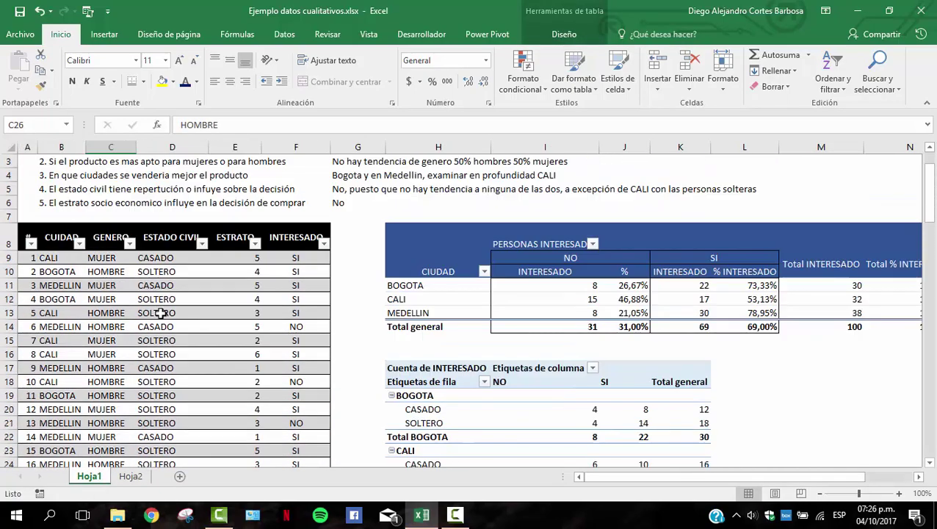
scroll(160, 313, up, 1)
click(168, 297)
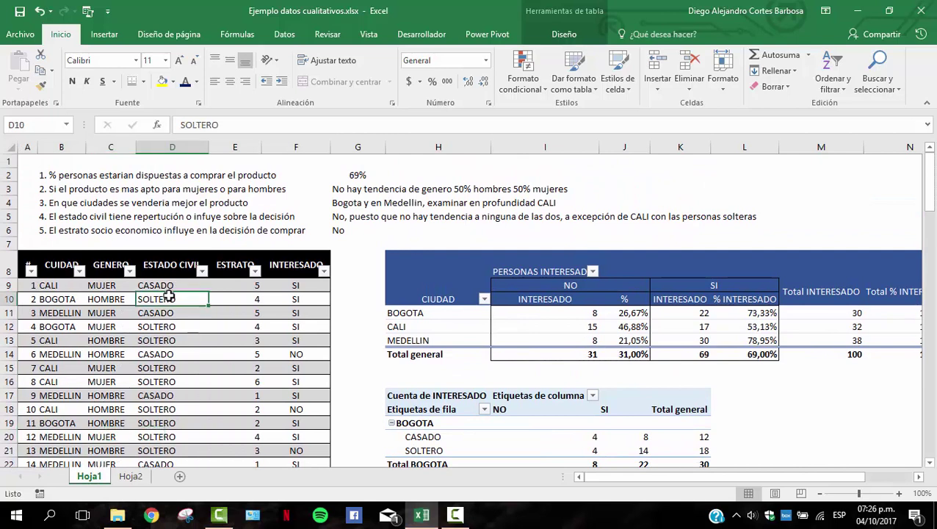